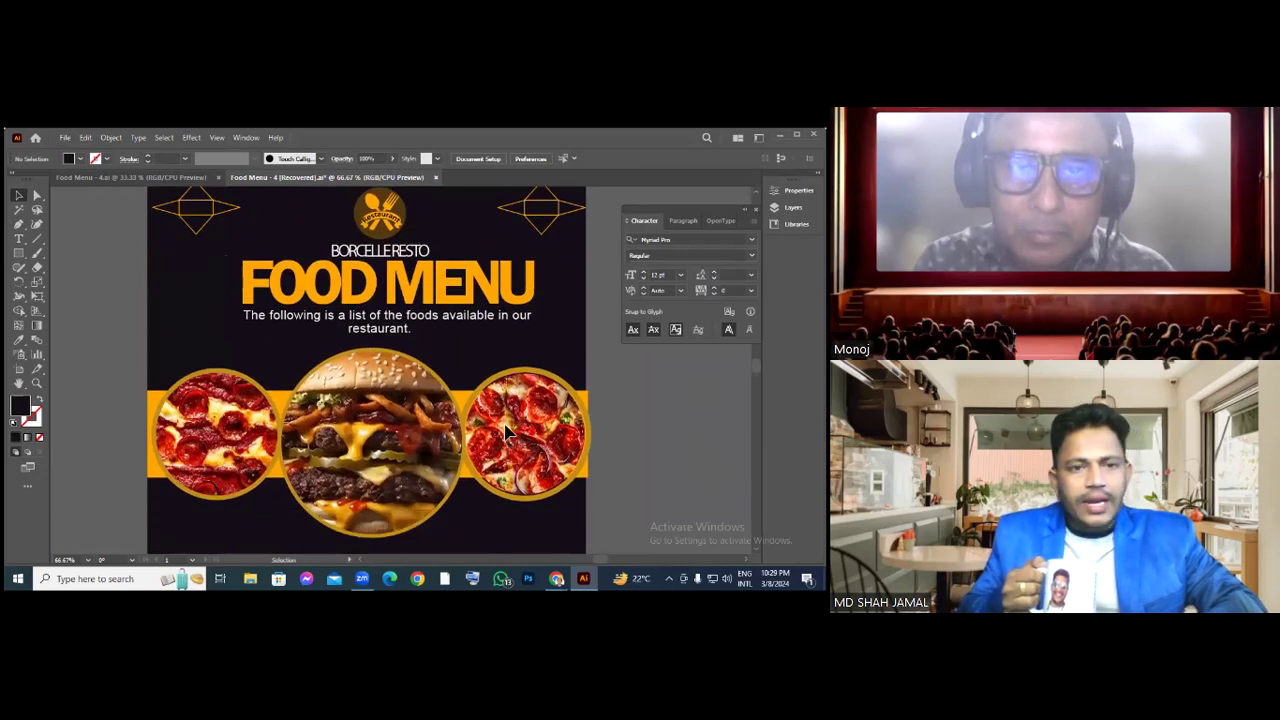
# Drag the Character panel down and to the right, off the food menu artwork
pyautogui.scroll(-5, 507, 430)
pyautogui.scroll(-2, 507, 430)
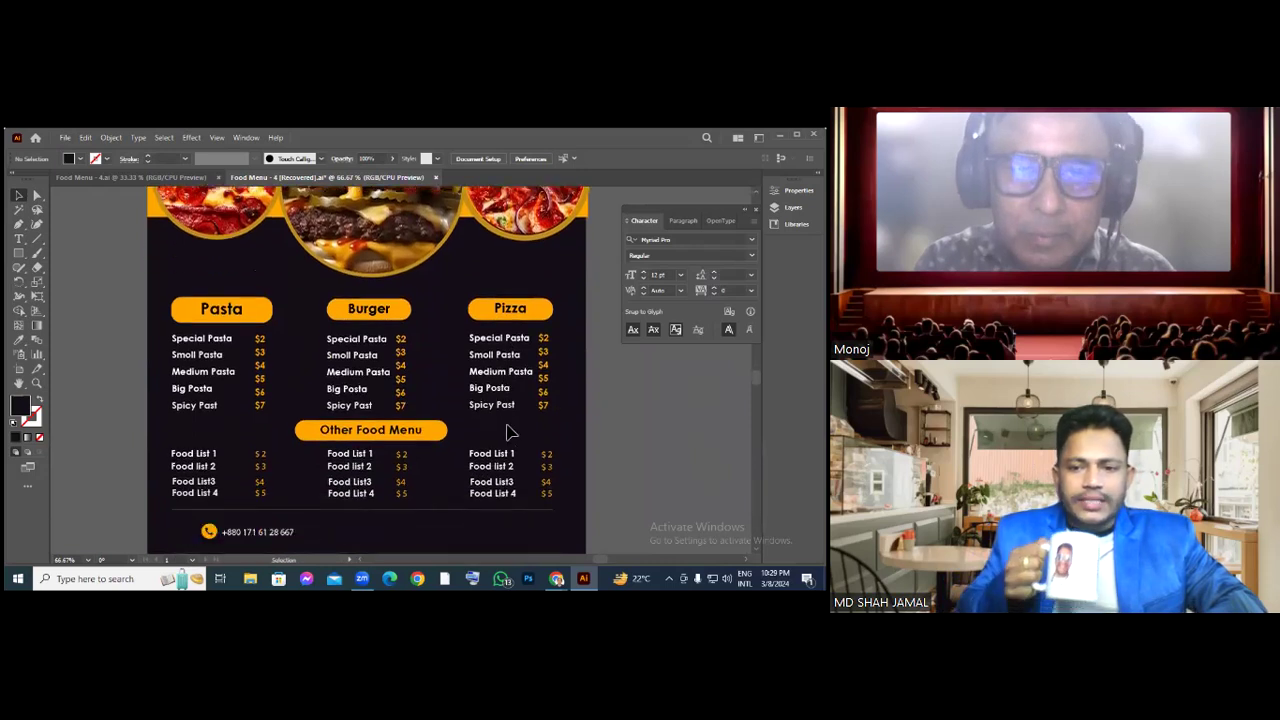
pyautogui.scroll(-1, 505, 430)
pyautogui.scroll(3, 507, 431)
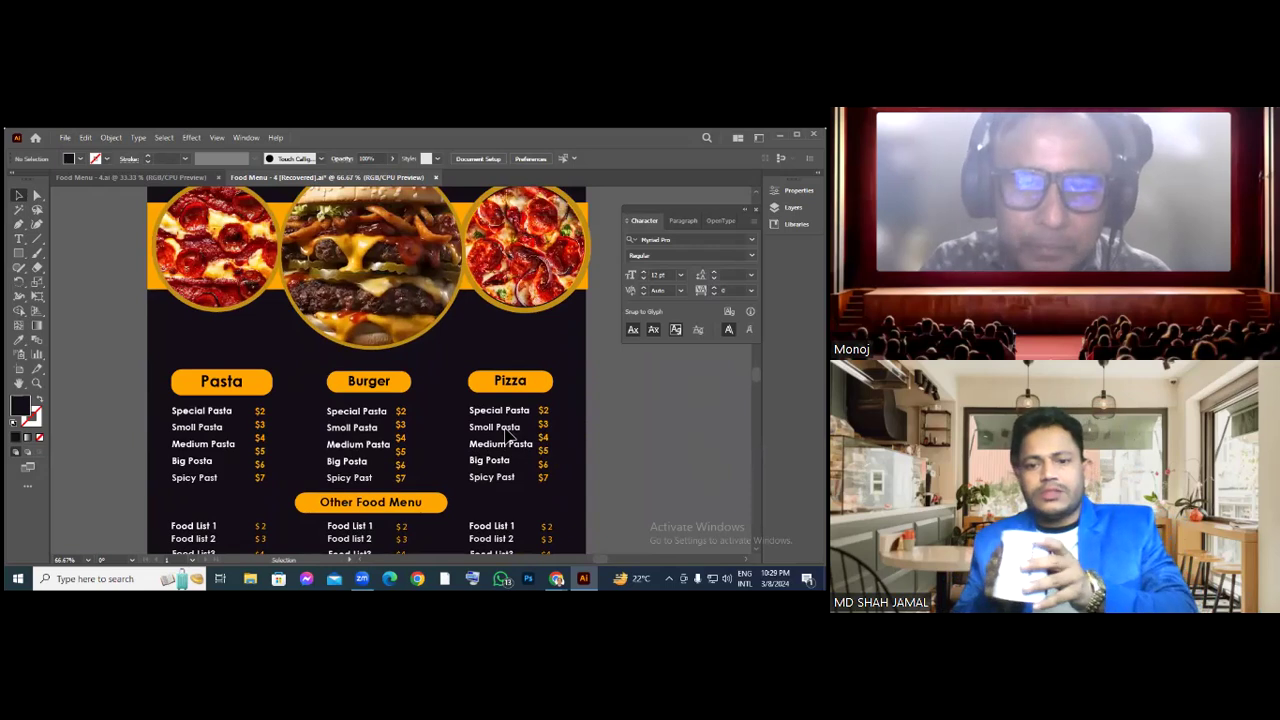
pyautogui.scroll(-1, 508, 436)
pyautogui.scroll(-3, 507, 433)
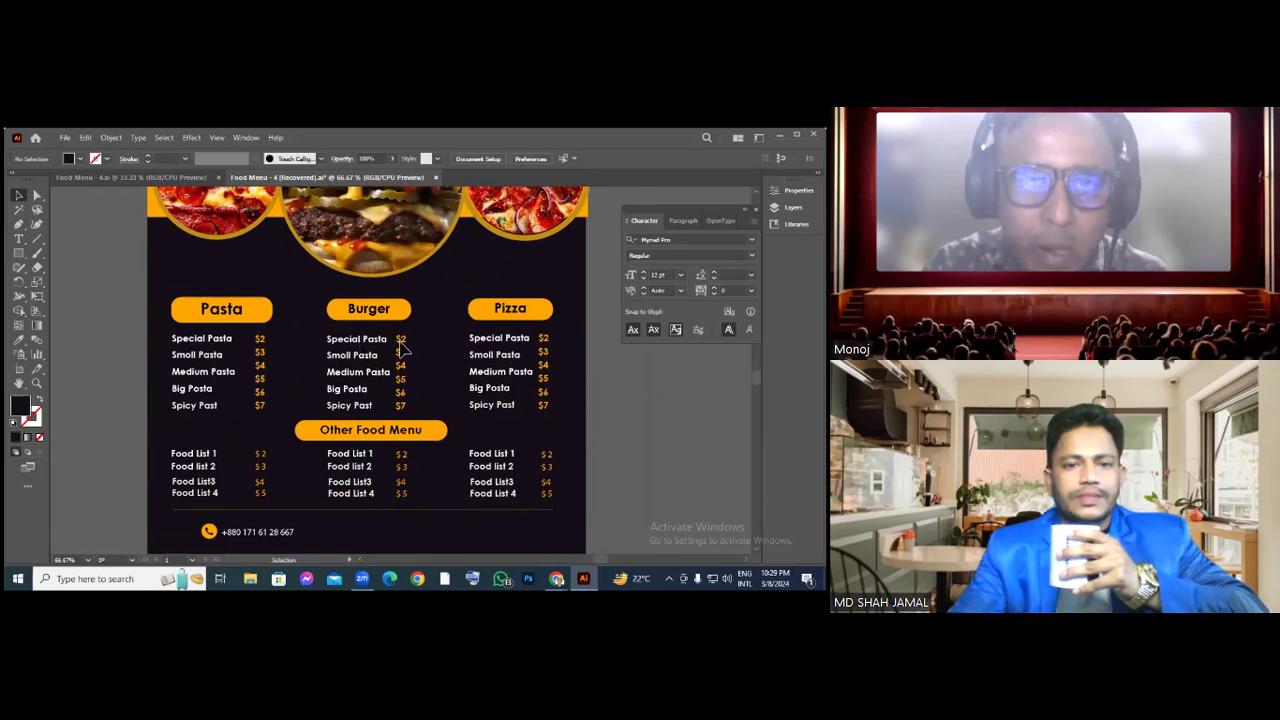
pyautogui.scroll(2, 400, 340)
pyautogui.scroll(8, 400, 350)
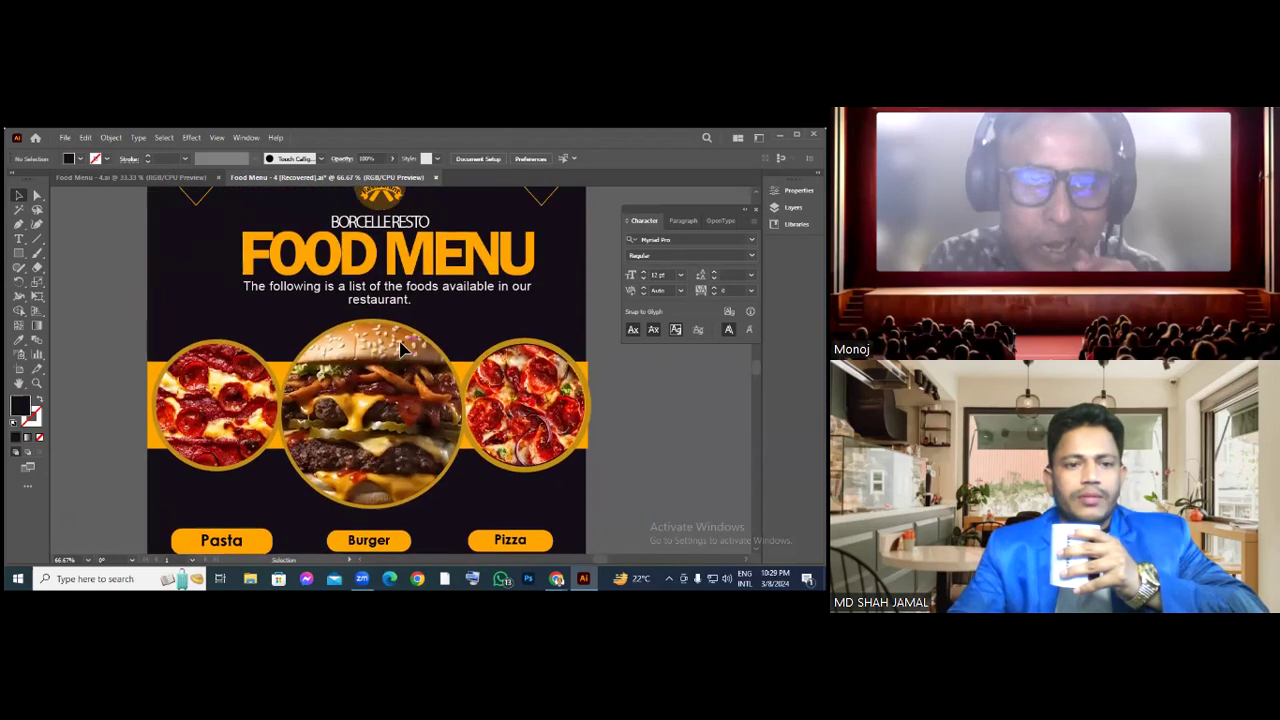
pyautogui.scroll(1, 403, 349)
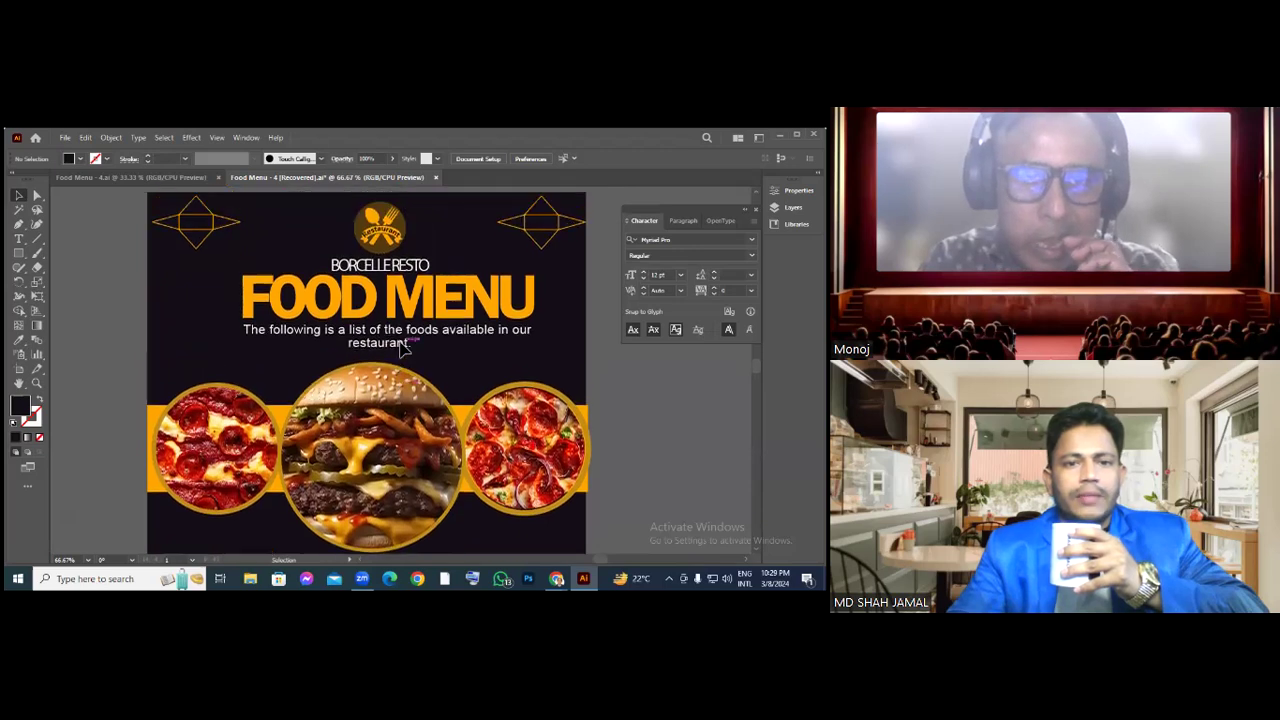
pyautogui.scroll(-1, 405, 350)
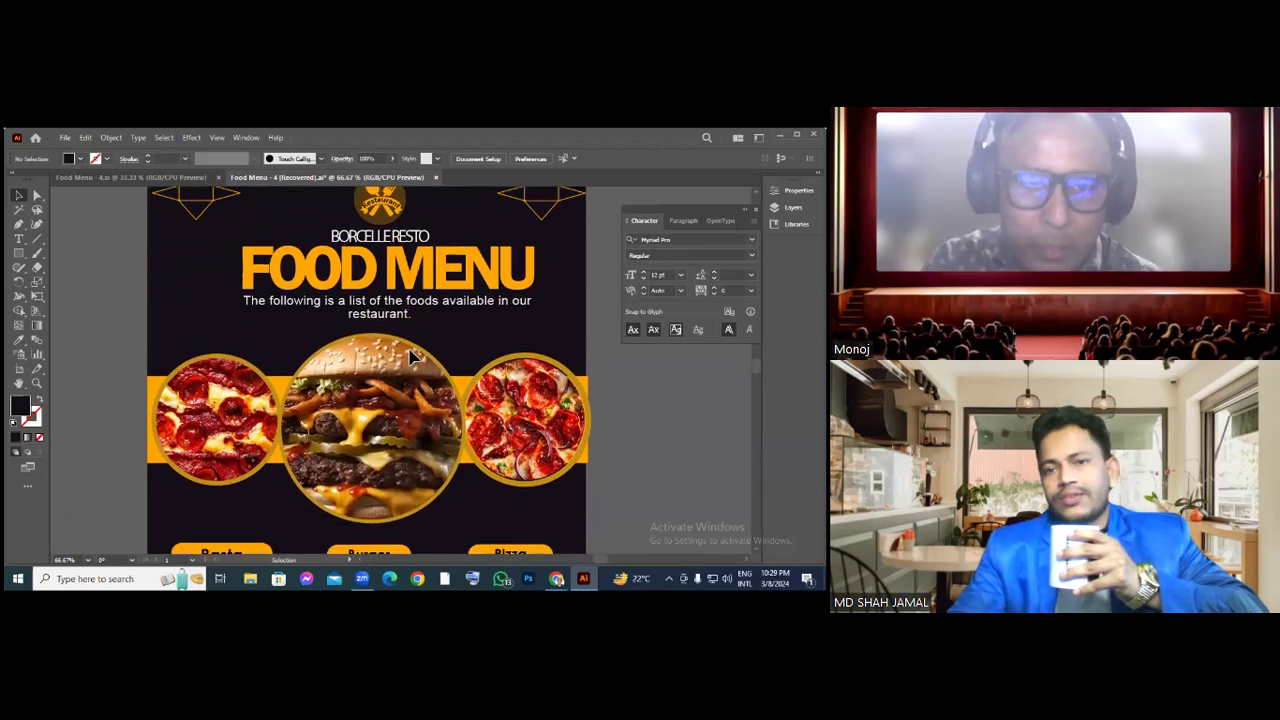
pyautogui.scroll(-3, 410, 355)
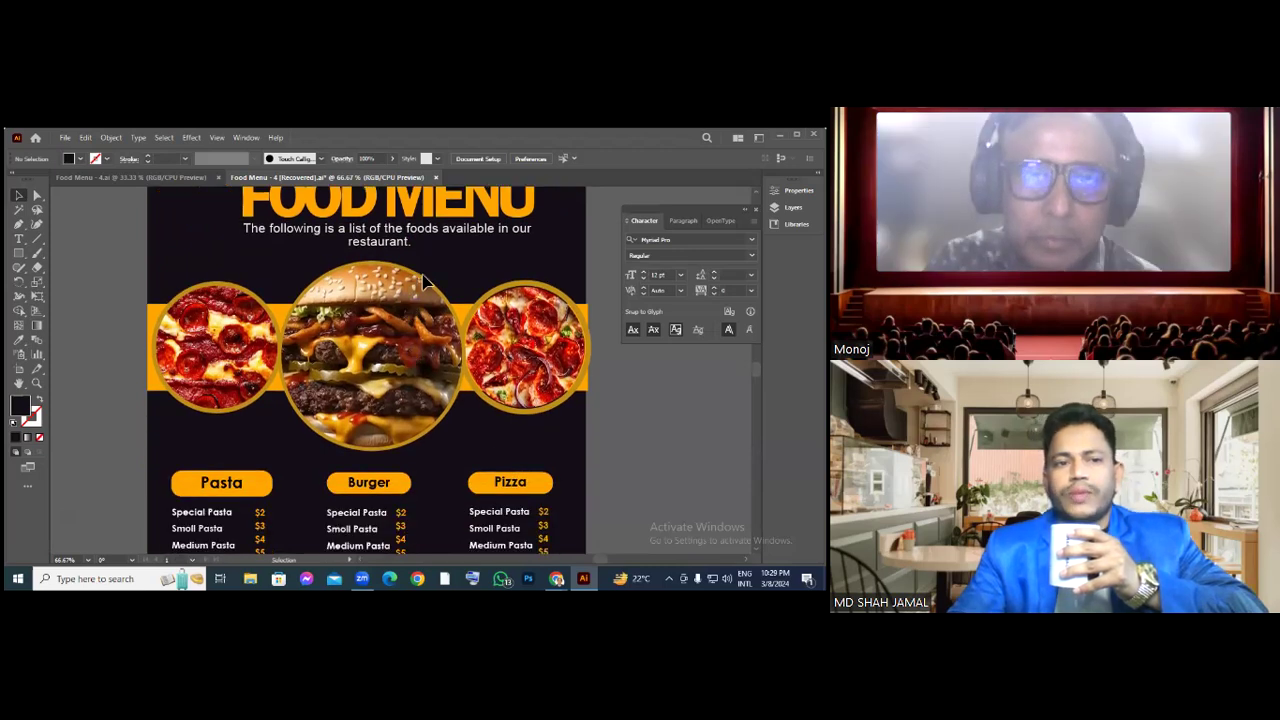
pyautogui.scroll(2, 400, 288)
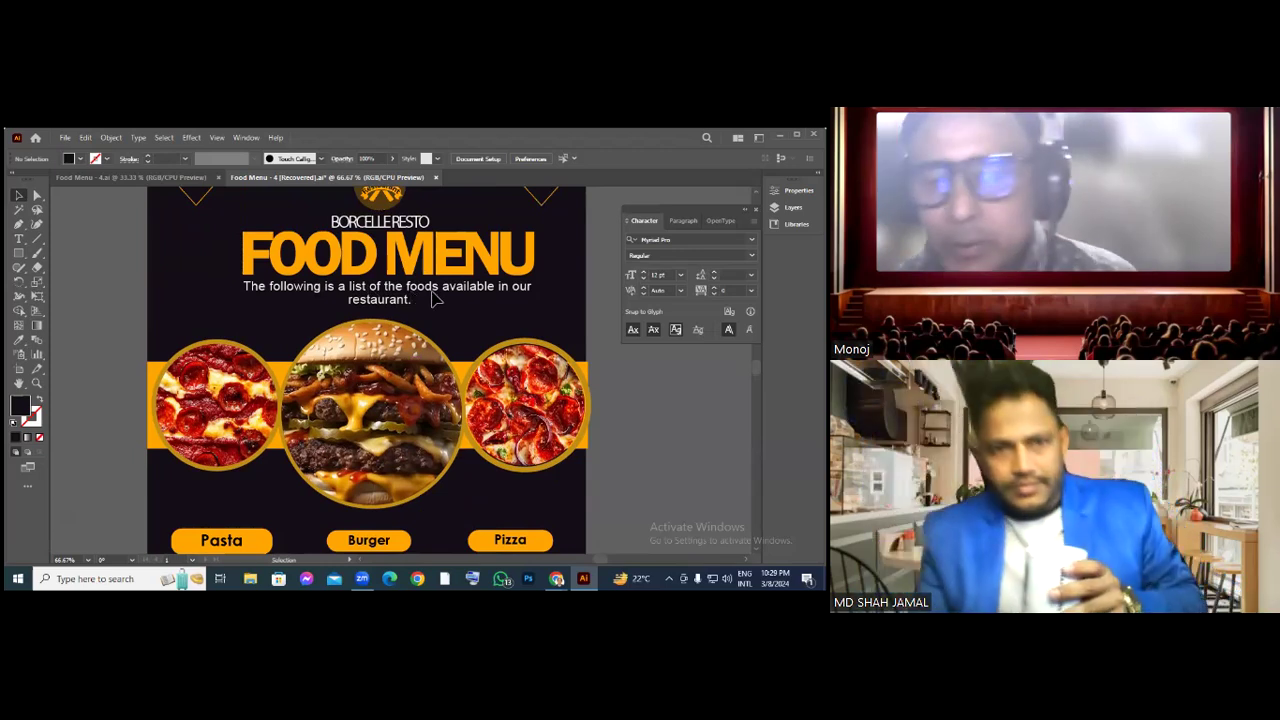
pyautogui.scroll(1, 450, 298)
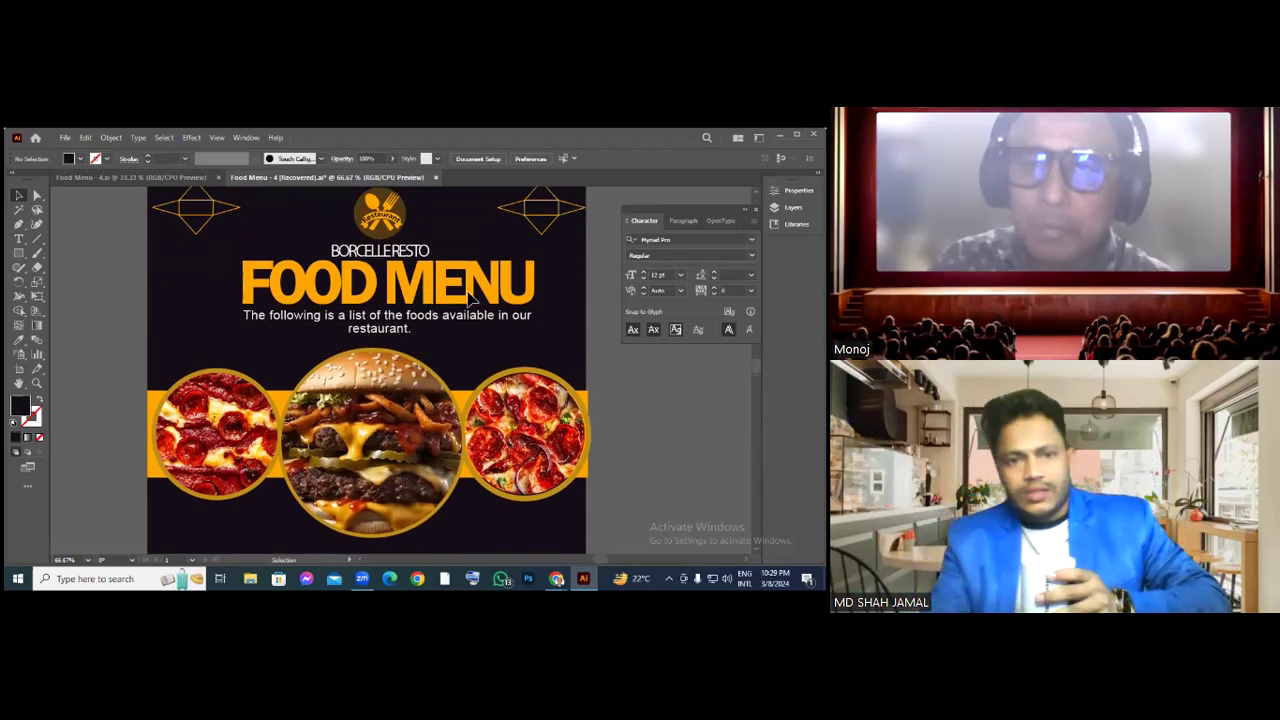
pyautogui.moveTo(690, 209); pyautogui.dragTo(727, 384)
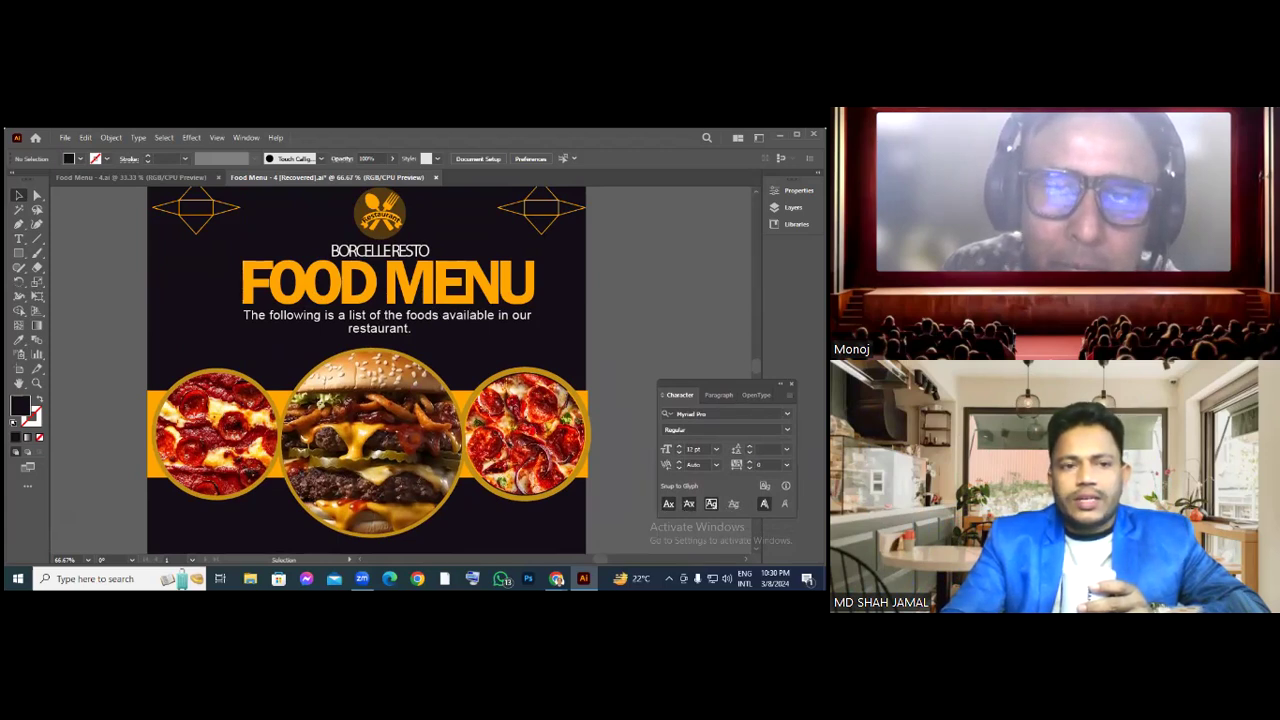
# Scroll down the menu to the Other Food Menu price lists for Food List 1–4
pyautogui.scroll(1, 369, 370)
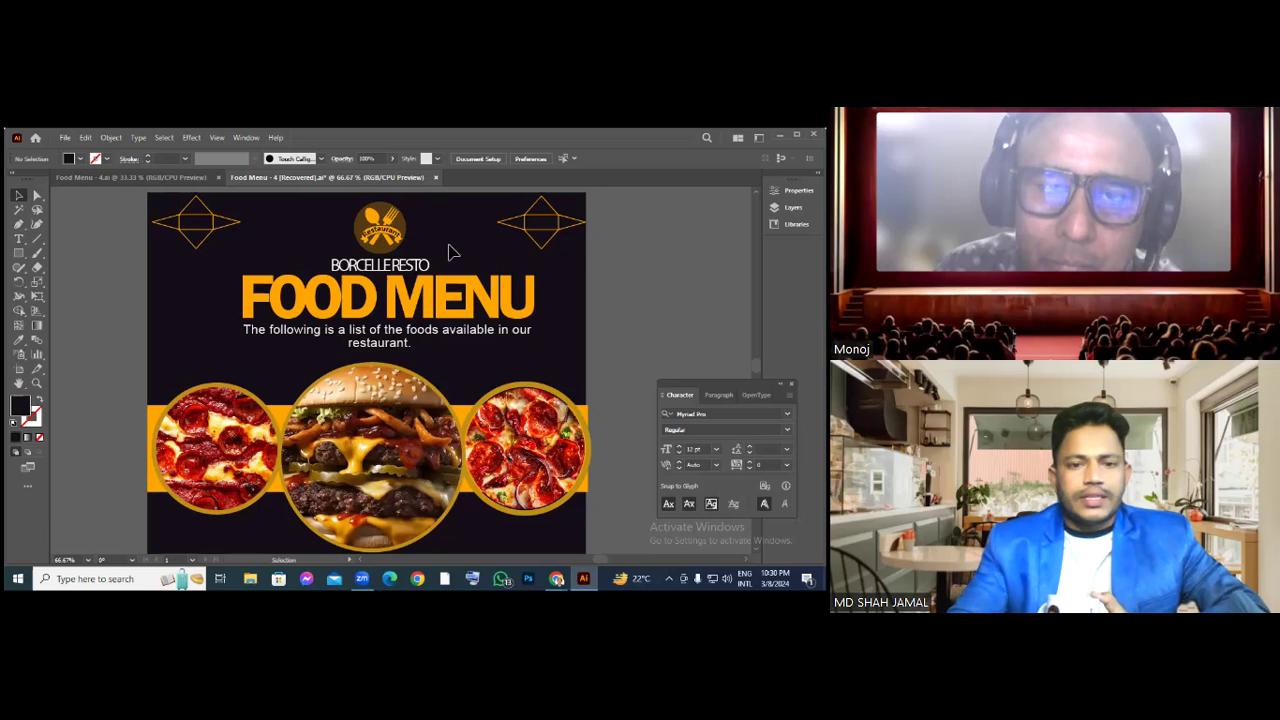
pyautogui.scroll(-2, 450, 252)
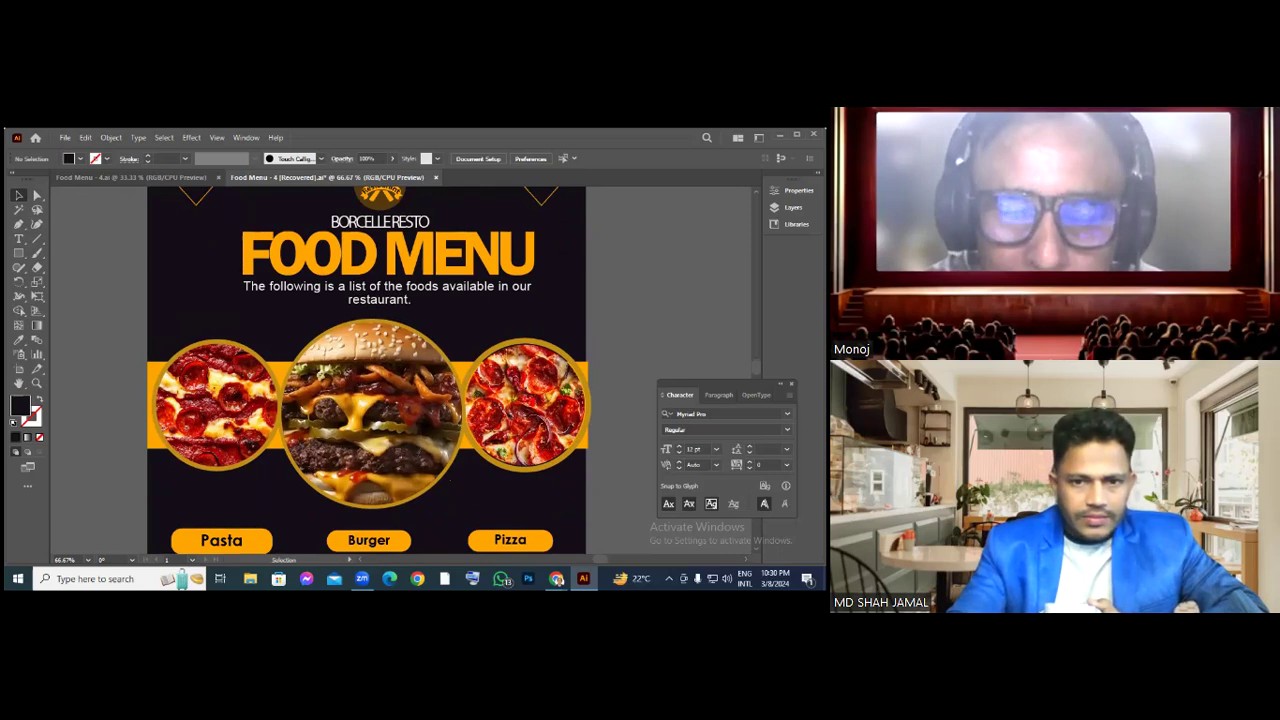
pyautogui.scroll(-2, 369, 370)
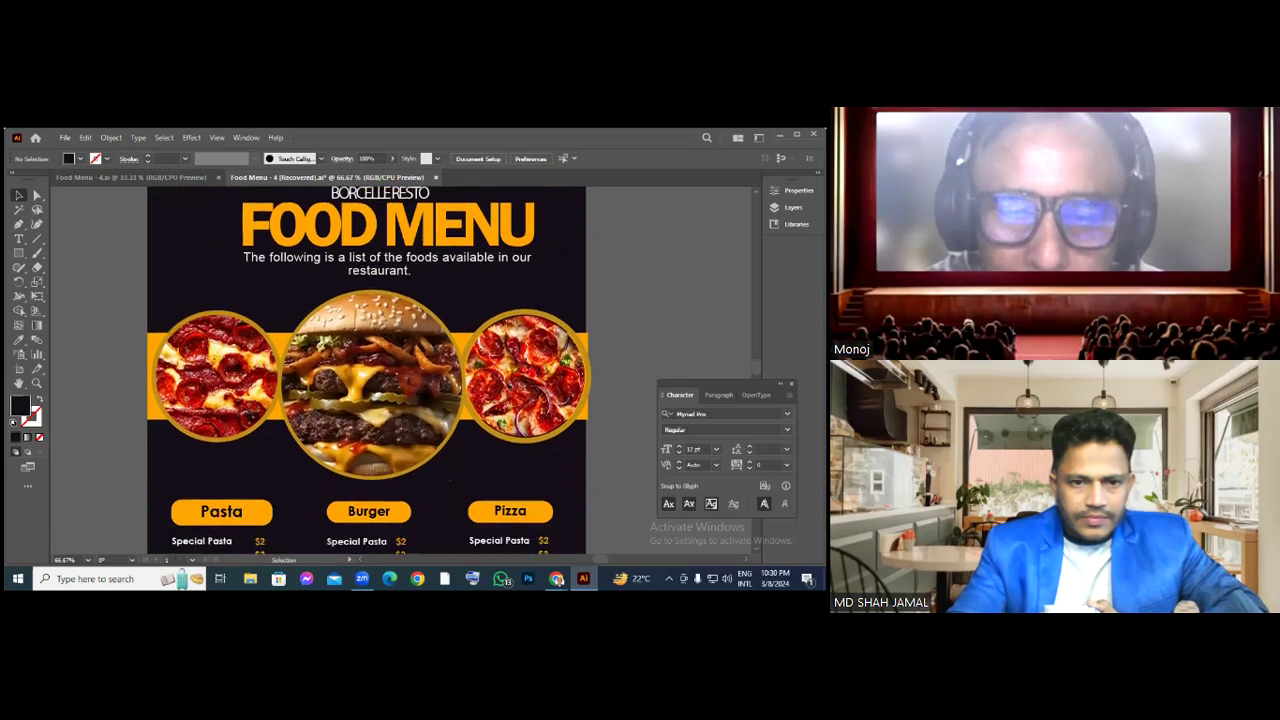
pyautogui.scroll(-1, 369, 370)
pyautogui.scroll(-2, 369, 370)
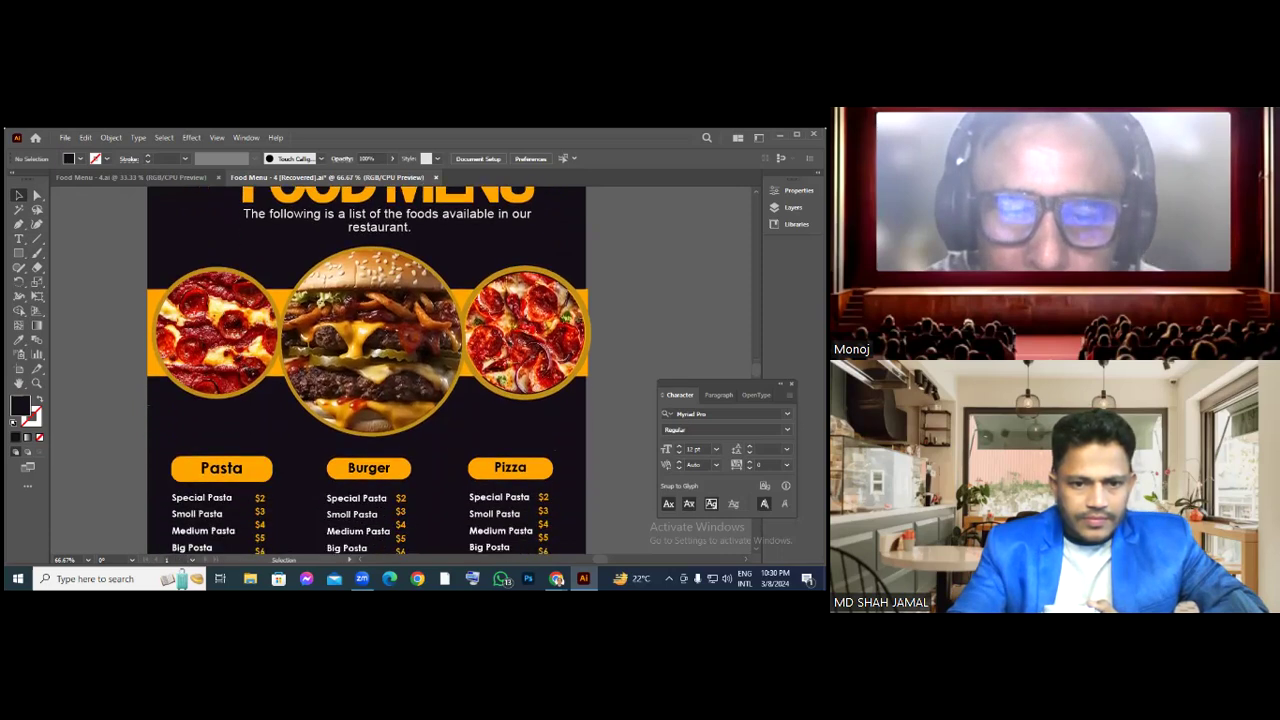
pyautogui.scroll(-2, 369, 370)
pyautogui.scroll(-1, 369, 370)
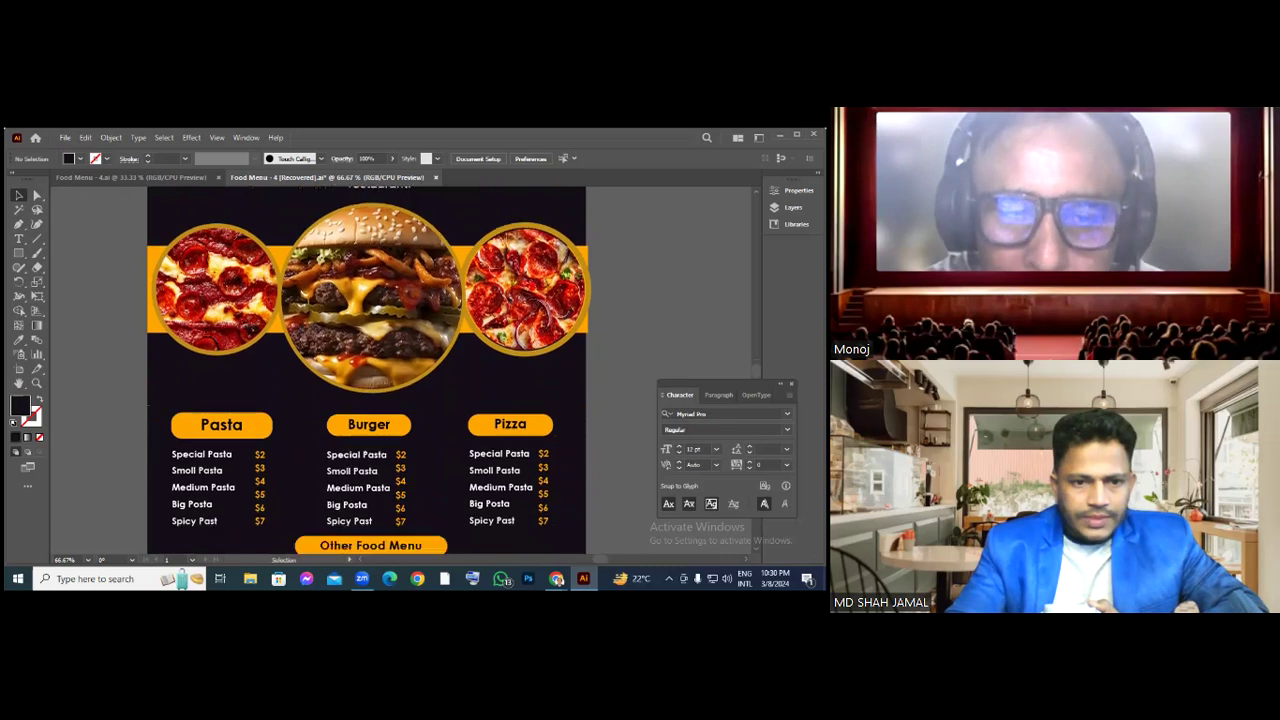
pyautogui.scroll(-2, 369, 370)
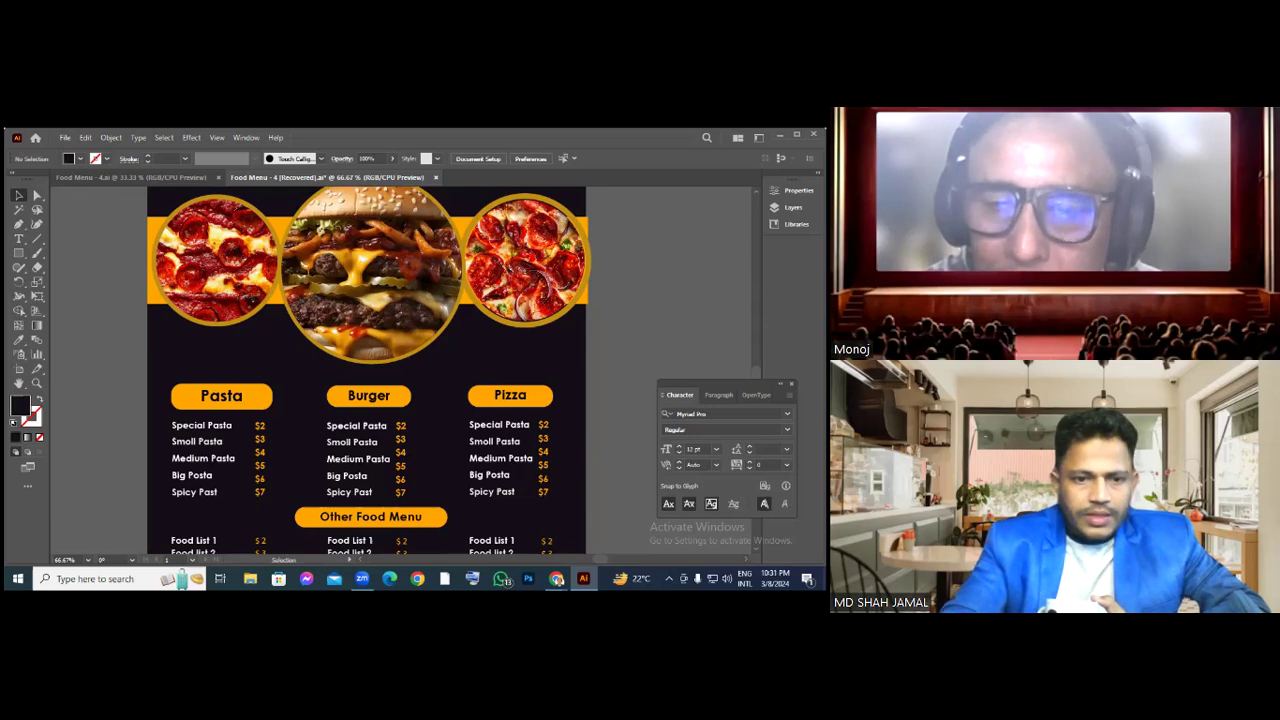
pyautogui.scroll(-1, 369, 370)
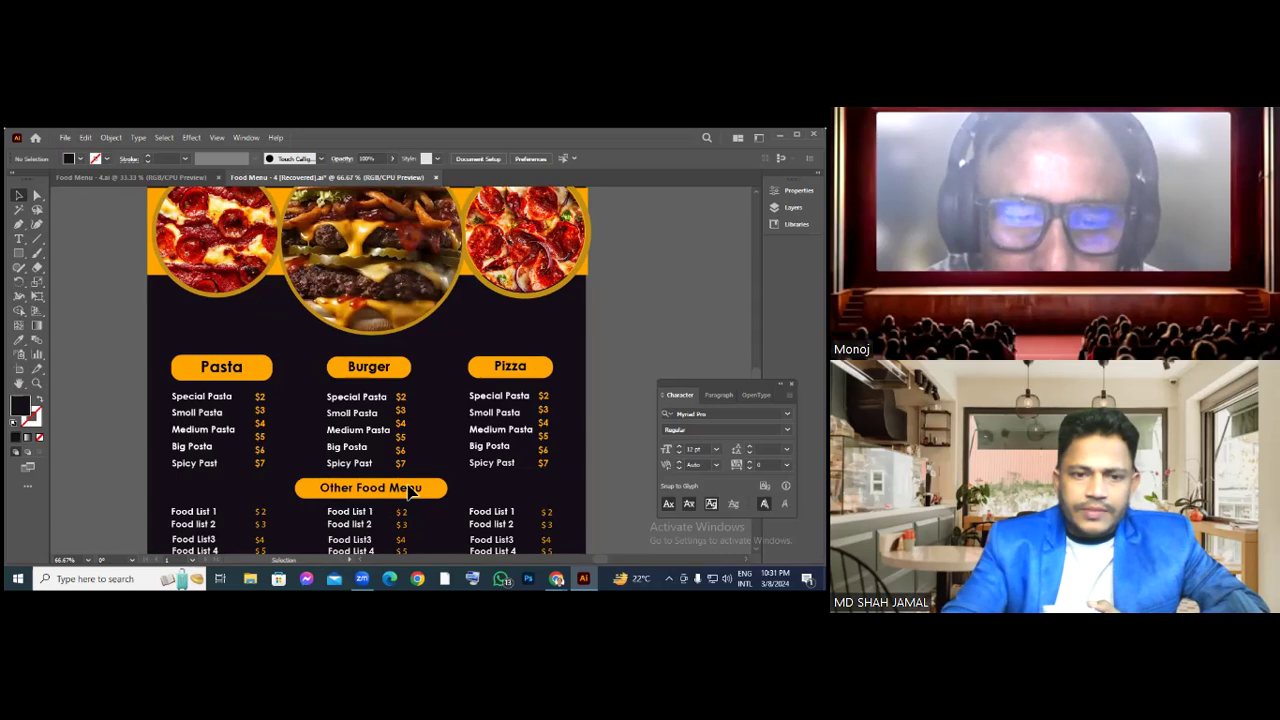
# Unlock the Other Food Menu group with Unlock > <Group>, then reselect that group
pyautogui.rightClick(401, 486)
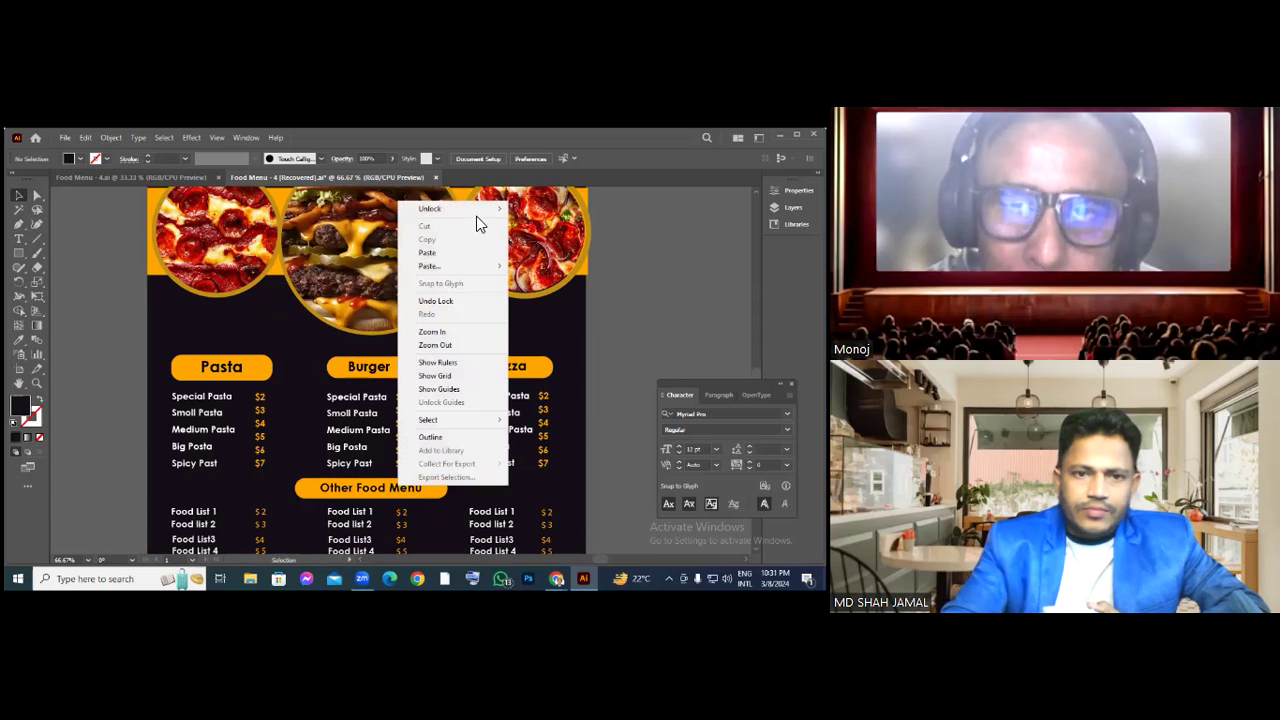
pyautogui.moveTo(477, 213)
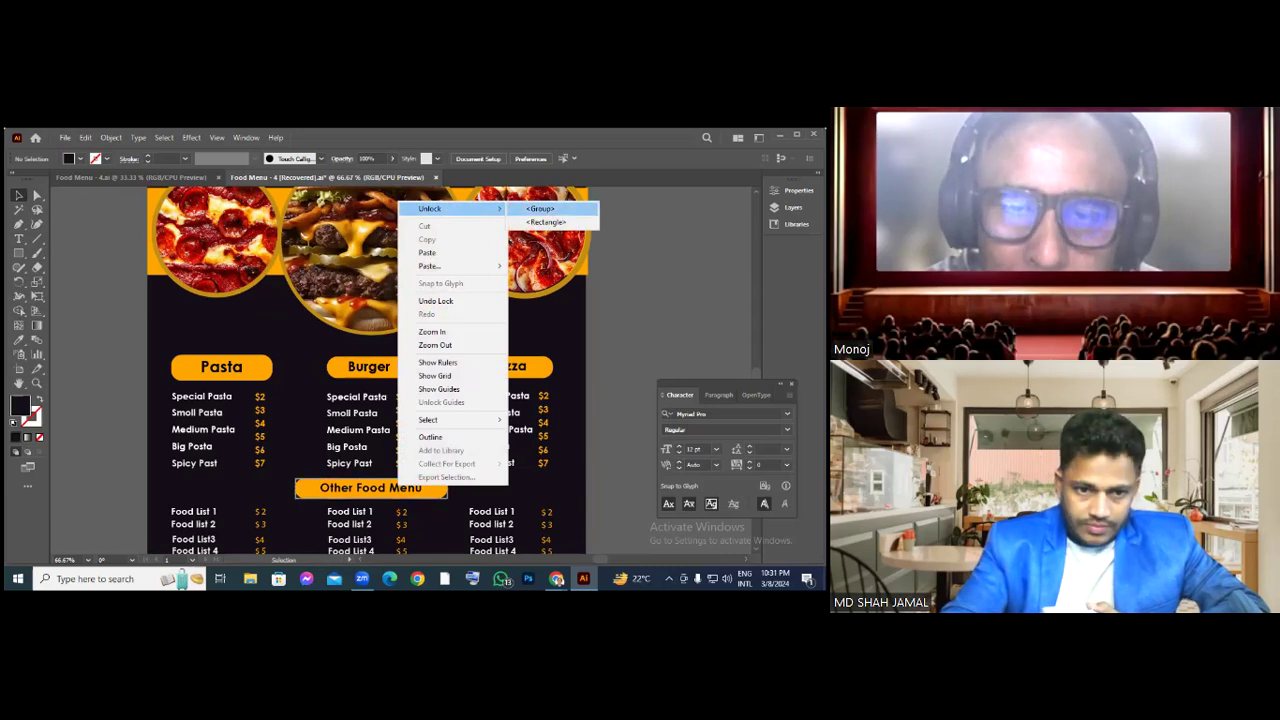
pyautogui.click(540, 208)
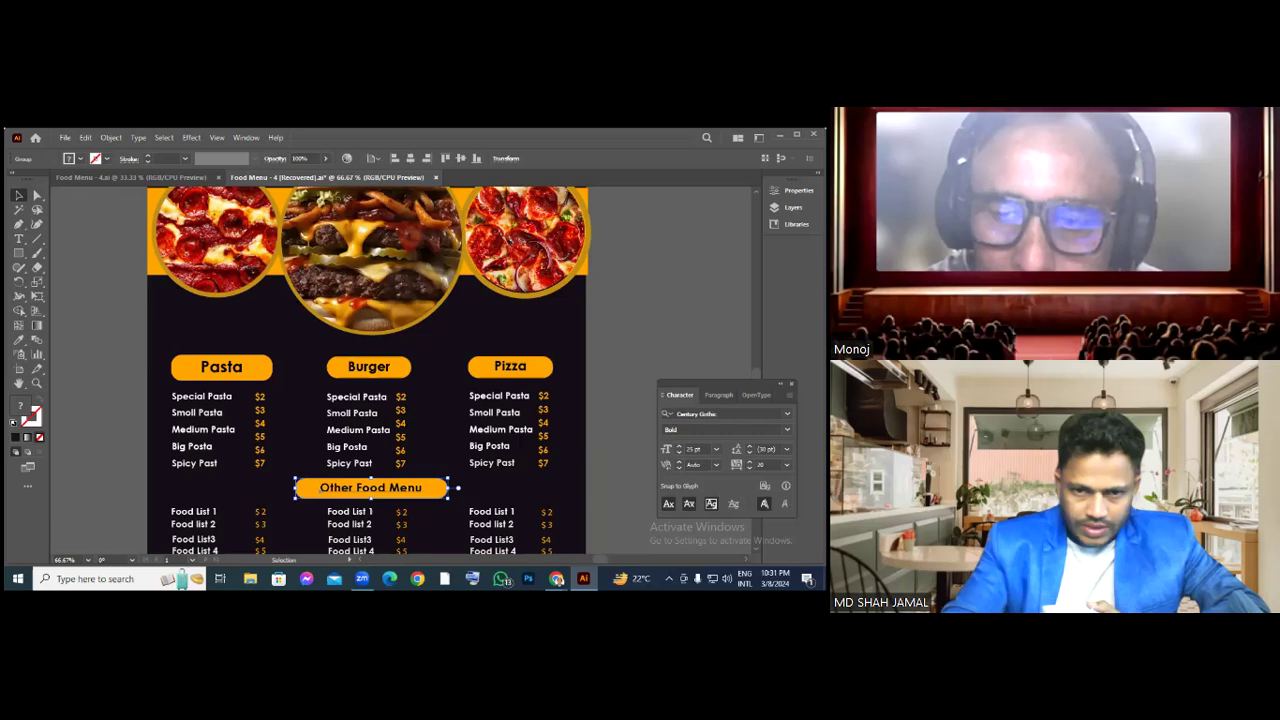
pyautogui.hotkey('ctrl', 'shift', 'a')
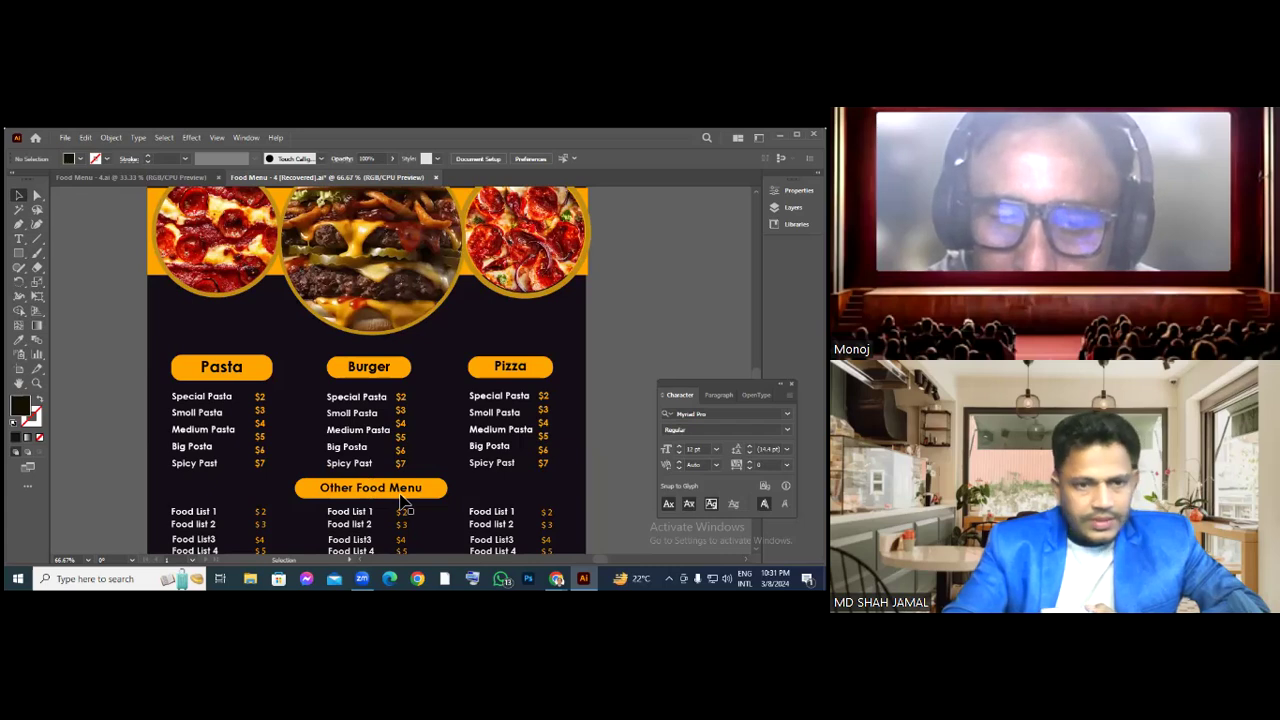
pyautogui.click(401, 494)
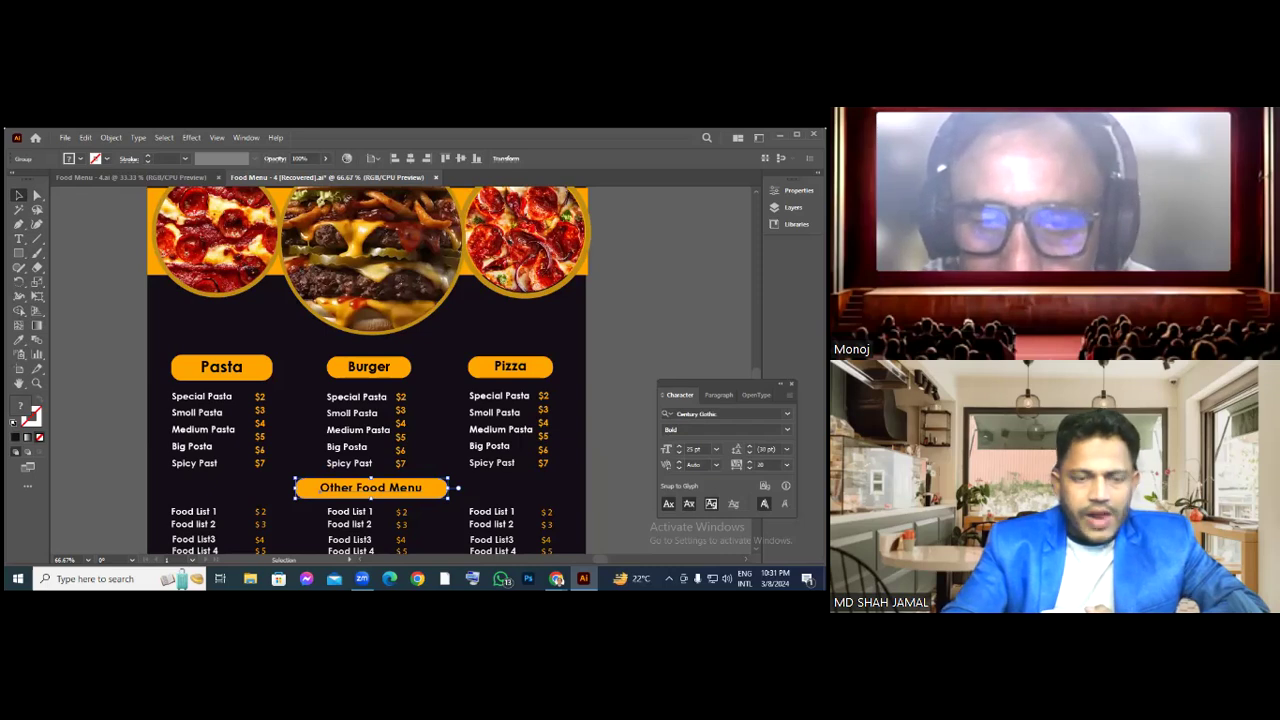
pyautogui.scroll(-2, 366, 365)
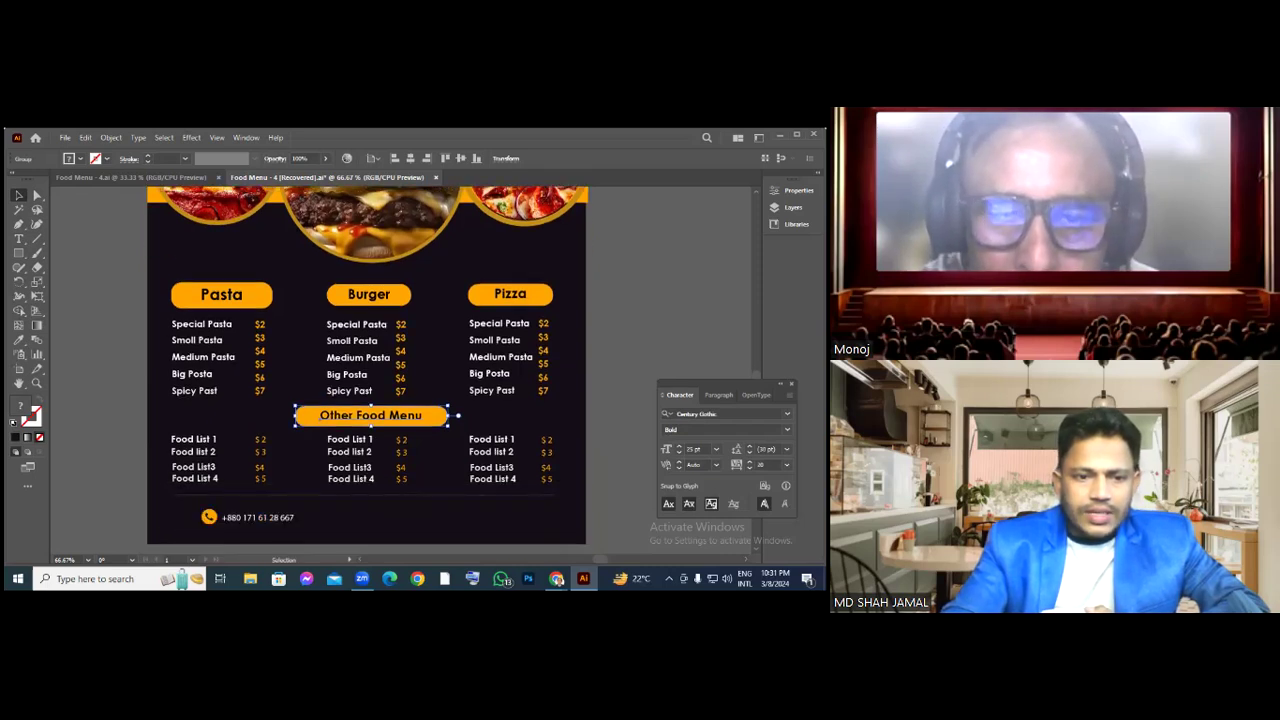
pyautogui.scroll(-1, 366, 365)
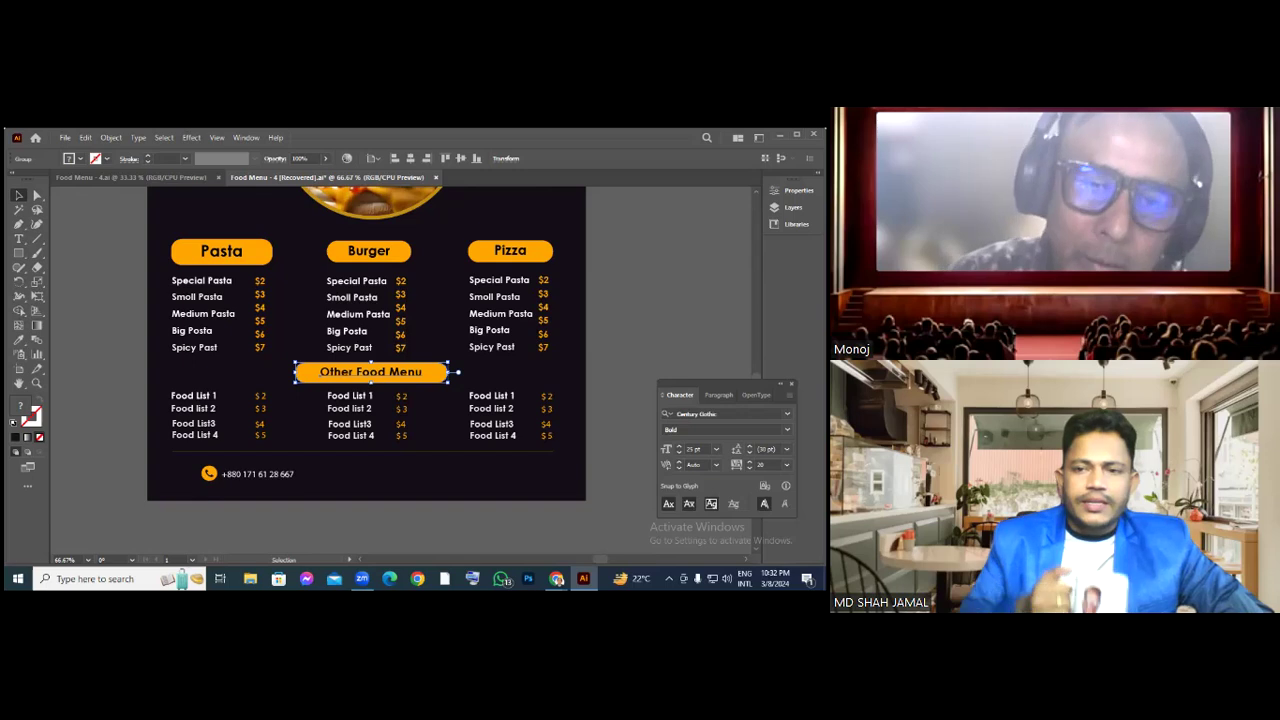
pyautogui.click(101, 390)
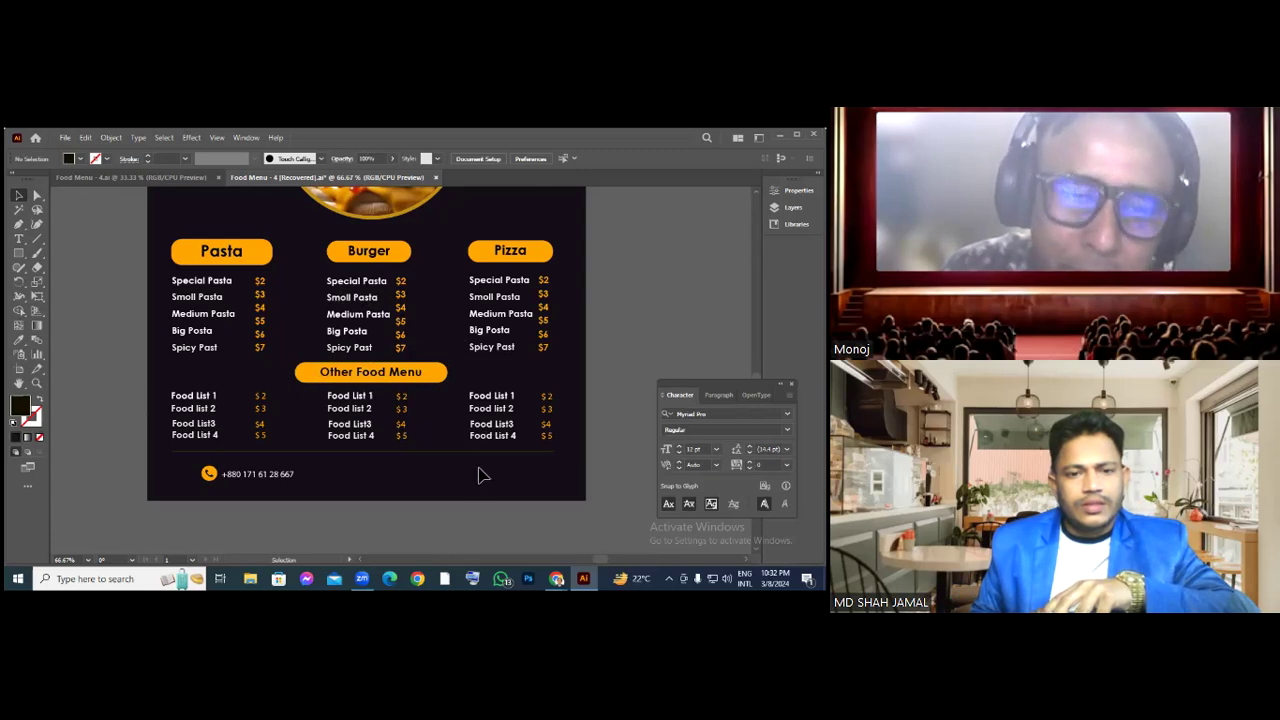
pyautogui.scroll(-1, 313, 493)
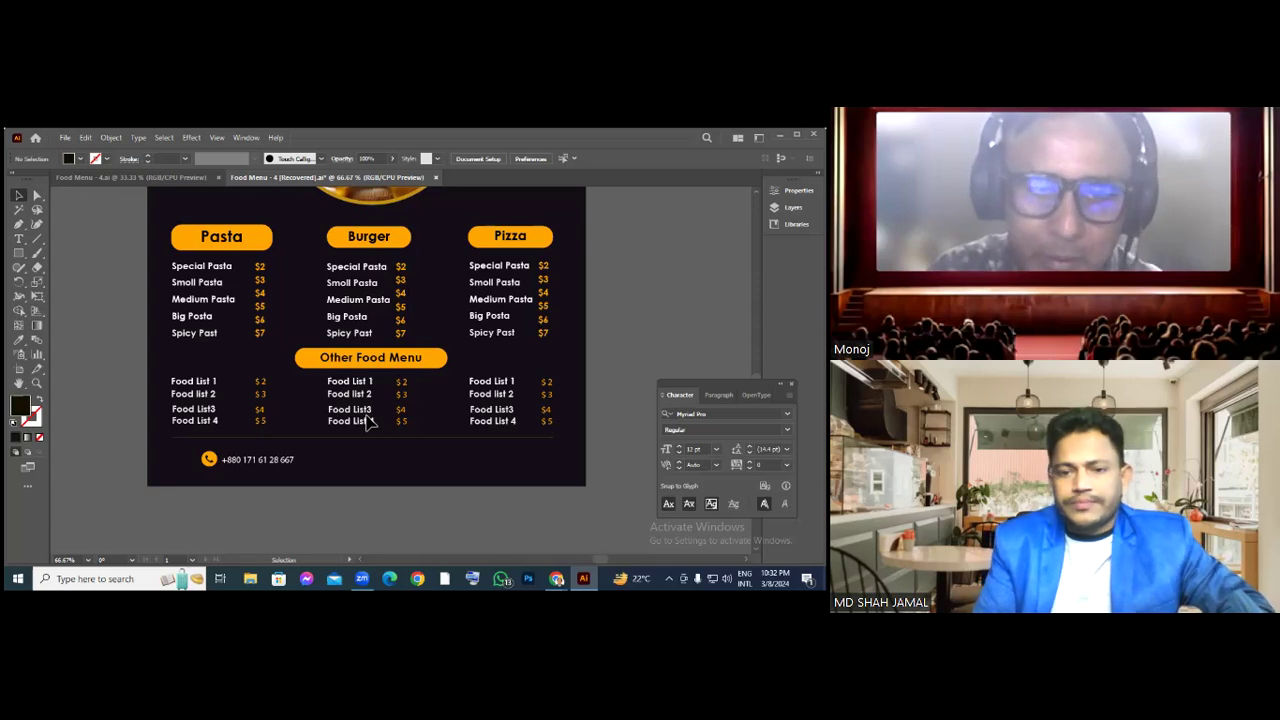
pyautogui.scroll(-1, 368, 423)
pyautogui.scroll(3, 368, 423)
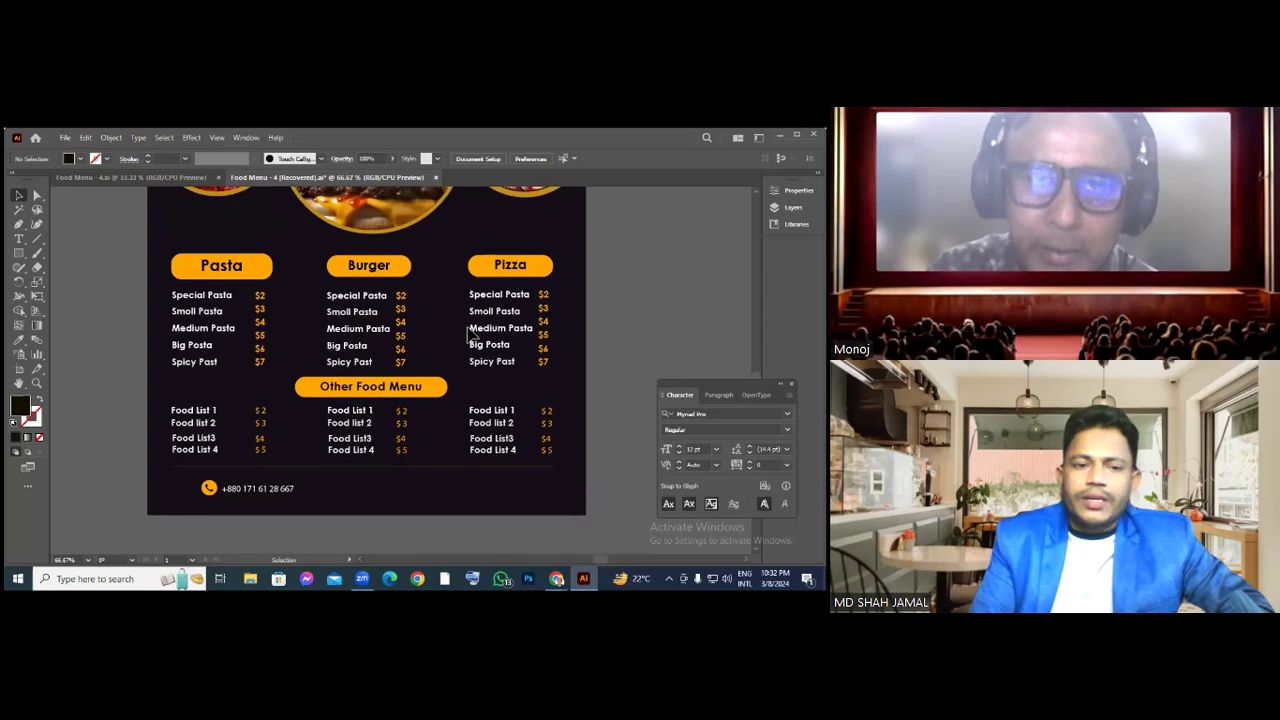
pyautogui.scroll(2, 468, 334)
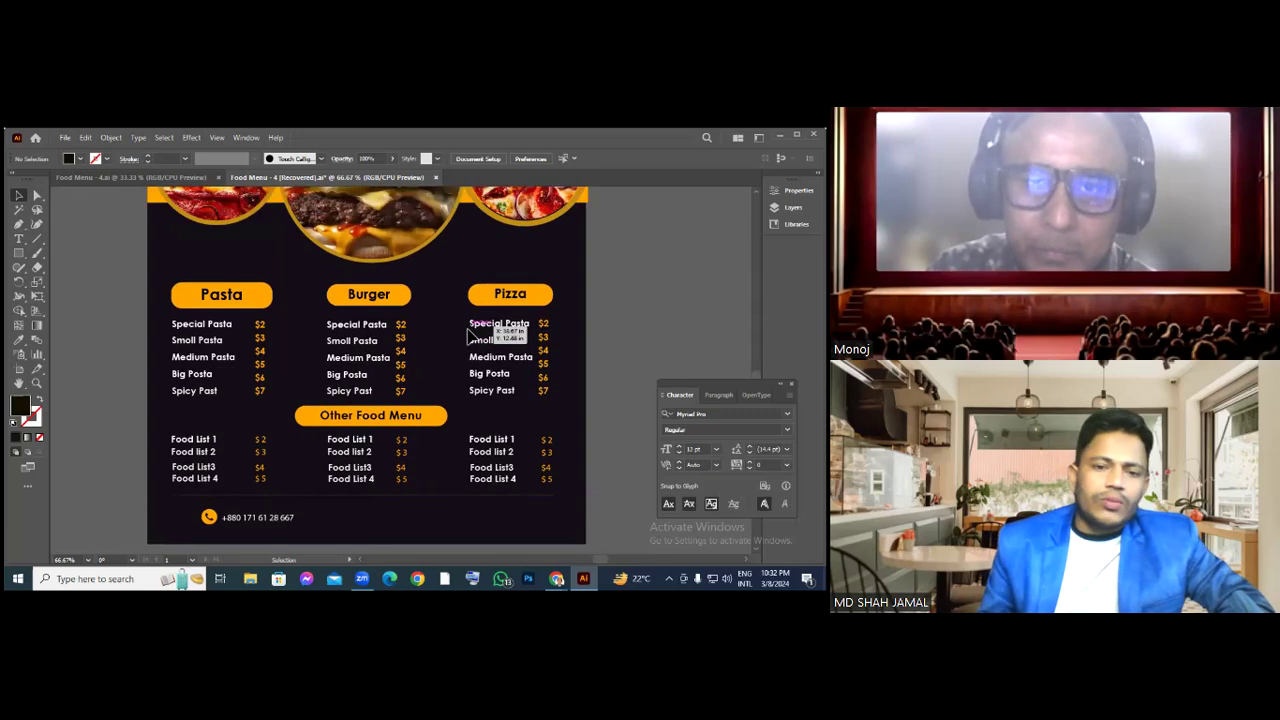
pyautogui.scroll(1, 468, 334)
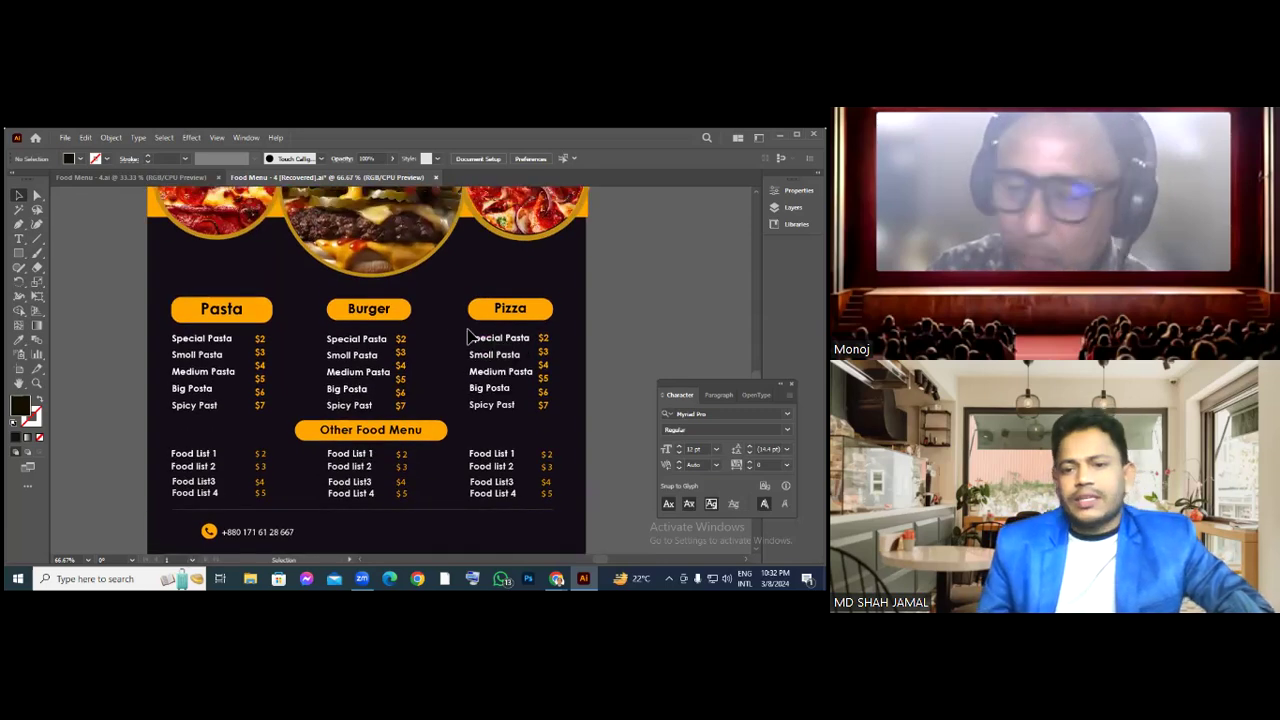
pyautogui.scroll(1, 468, 334)
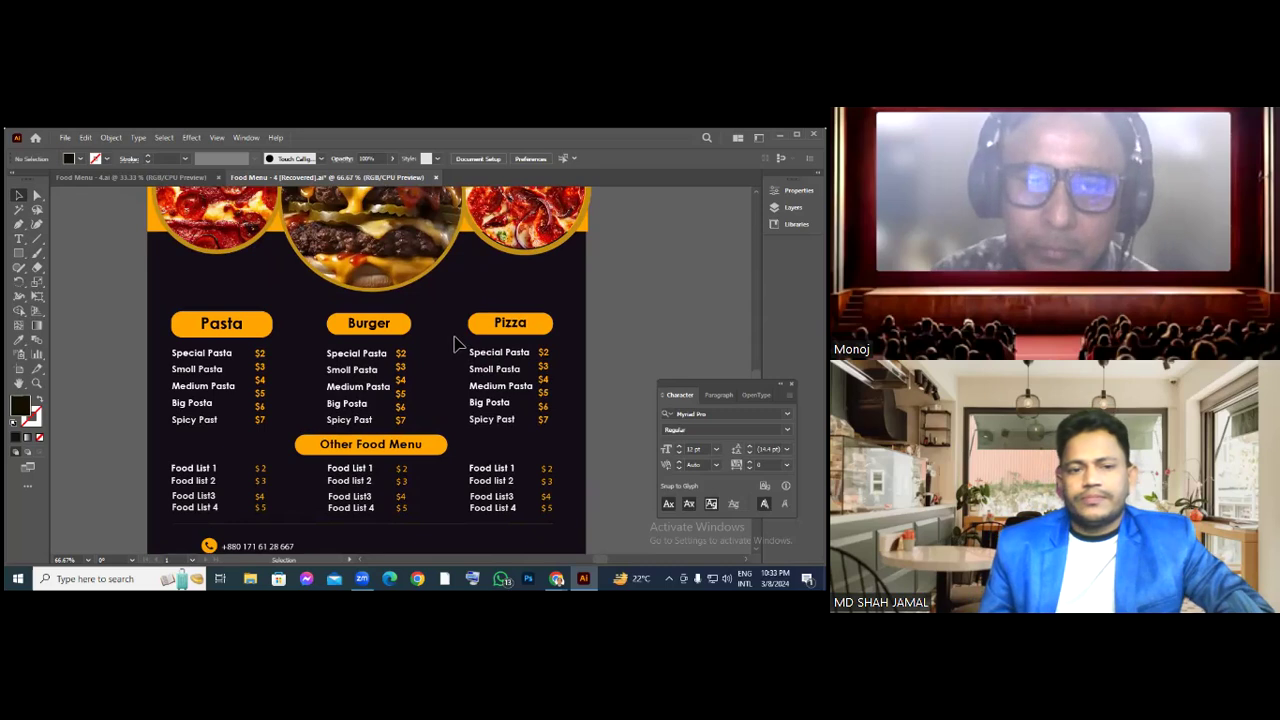
pyautogui.scroll(1, 452, 340)
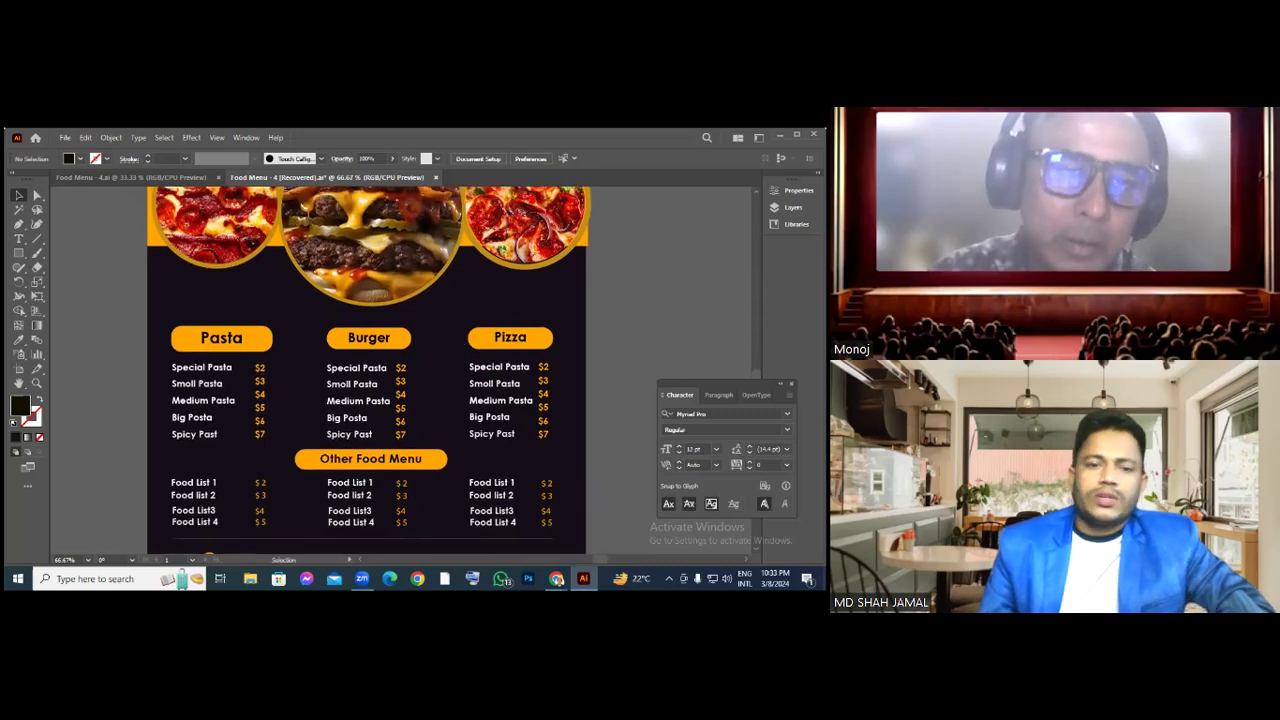
pyautogui.scroll(3, 393, 302)
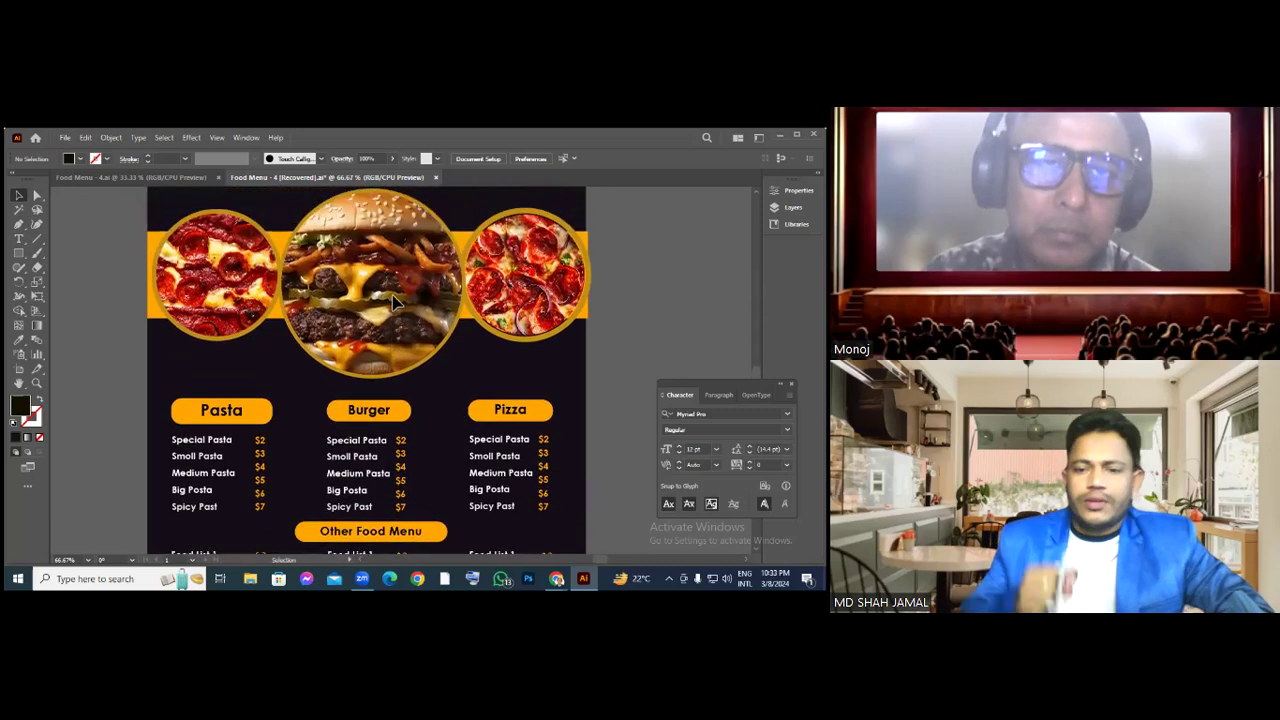
pyautogui.scroll(2, 393, 302)
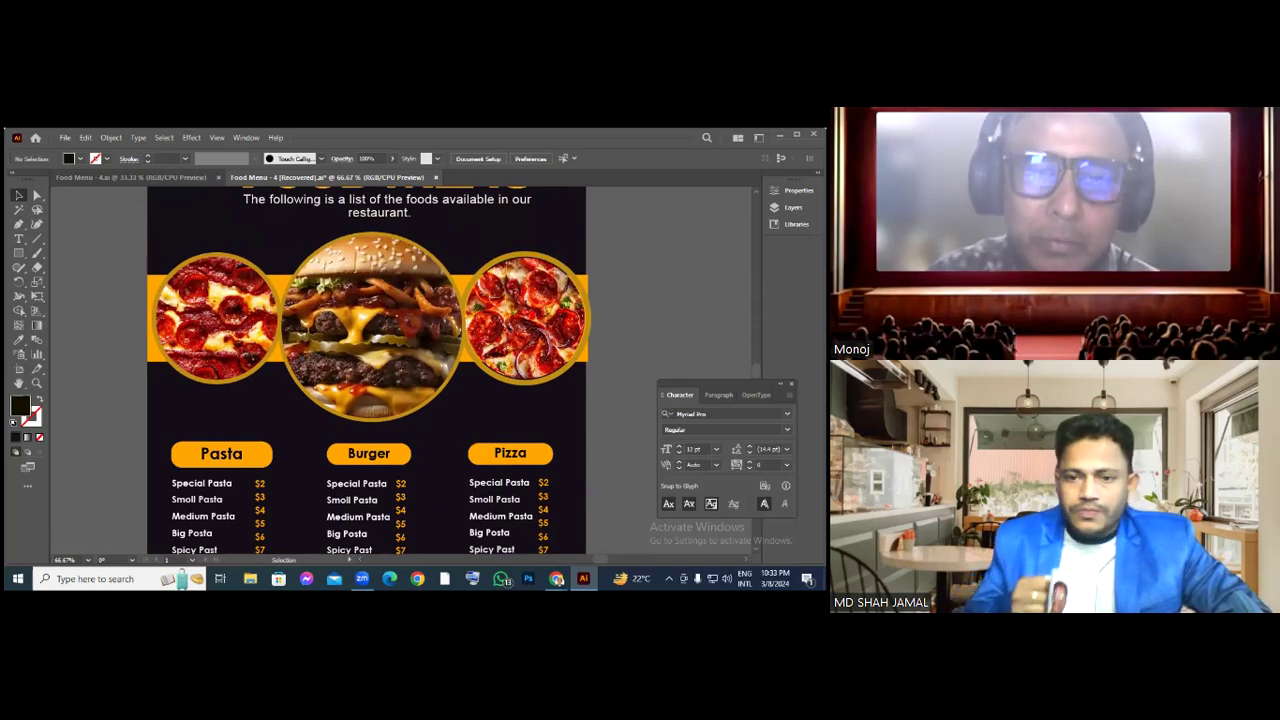
pyautogui.scroll(8, 369, 371)
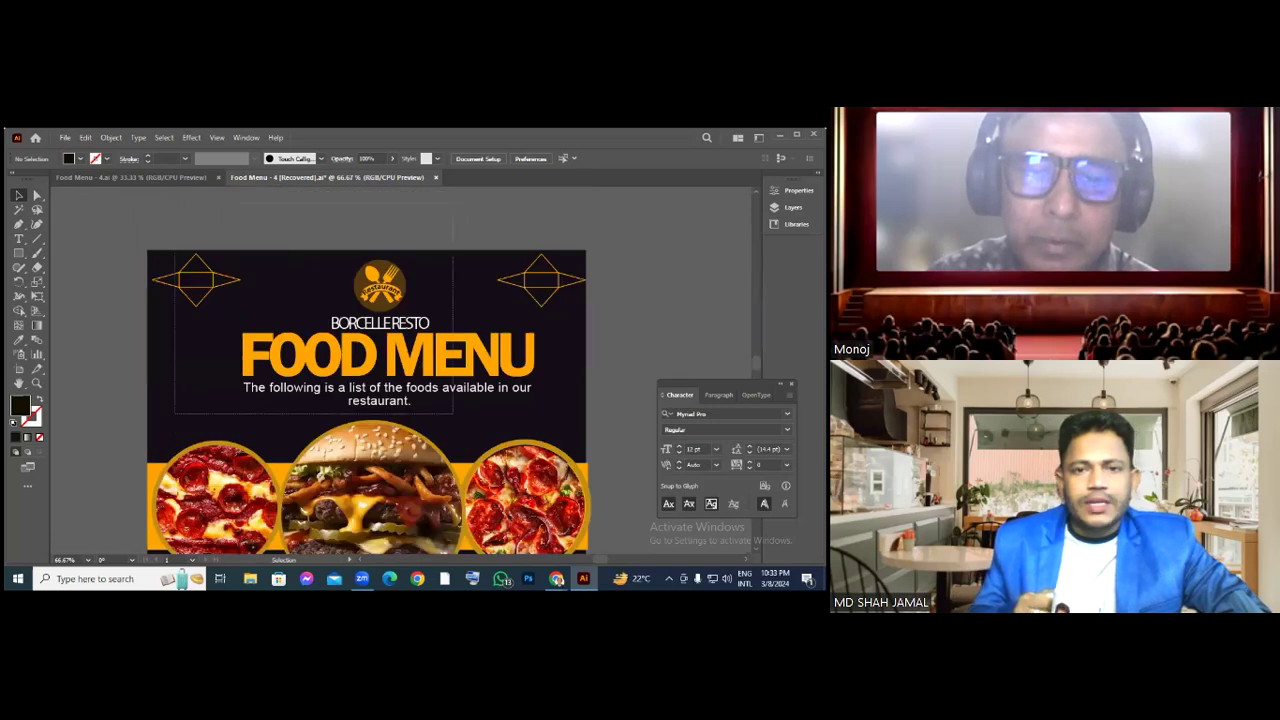
pyautogui.scroll(-3, 355, 400)
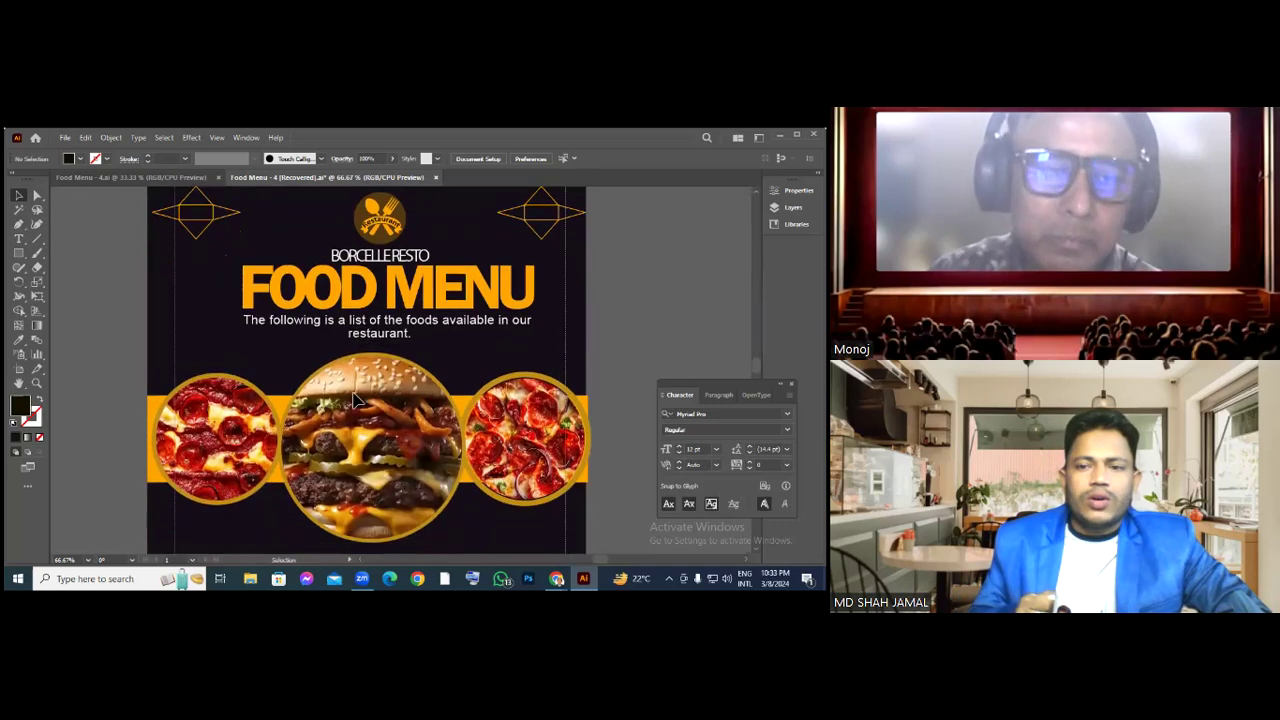
pyautogui.scroll(-15, 348, 400)
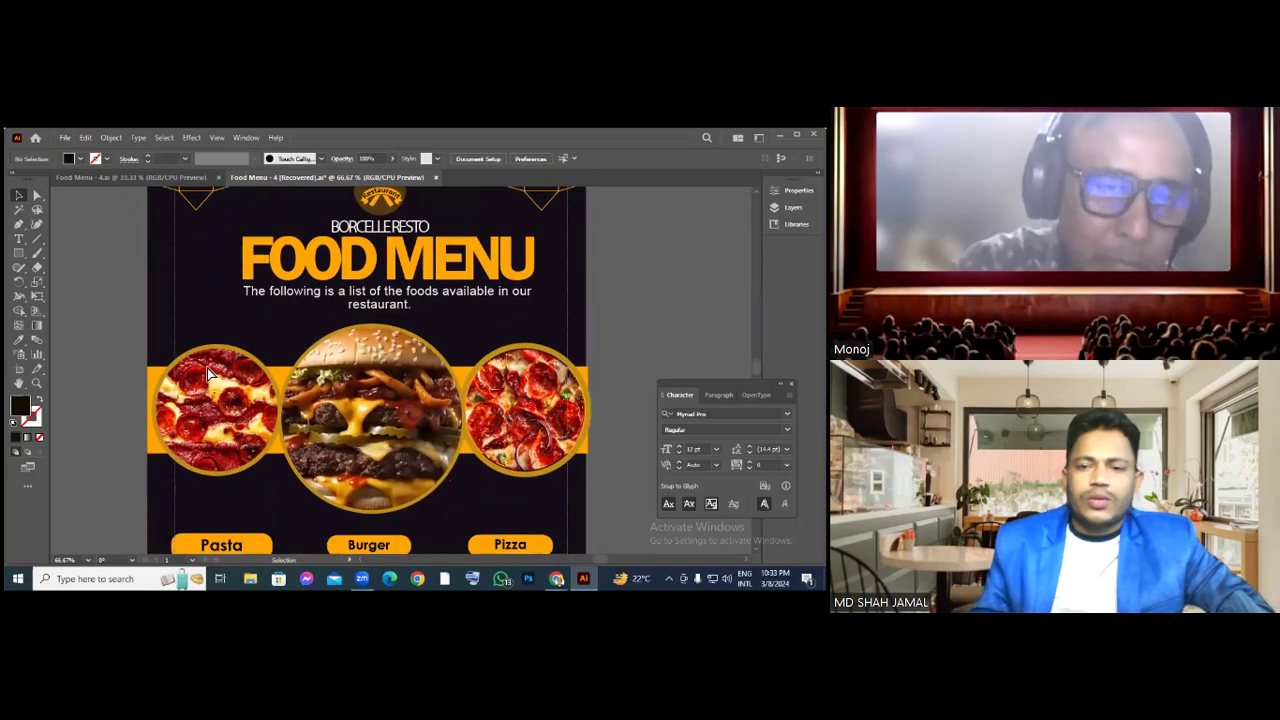
# Clear the banner selection, return to the Selection tool, and close Food Menu - 4.ai
pyautogui.click(370, 357)
pyautogui.hotkey('ctrl', 'shift', 'a')
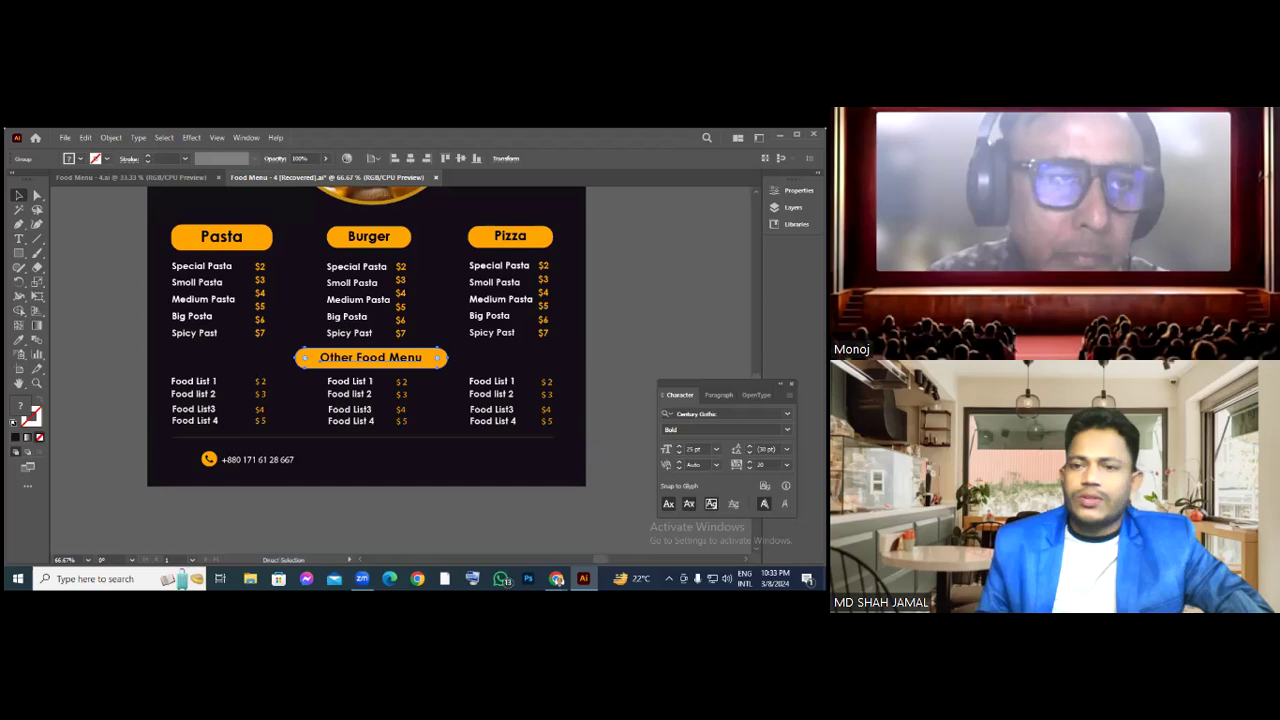
pyautogui.press('v')
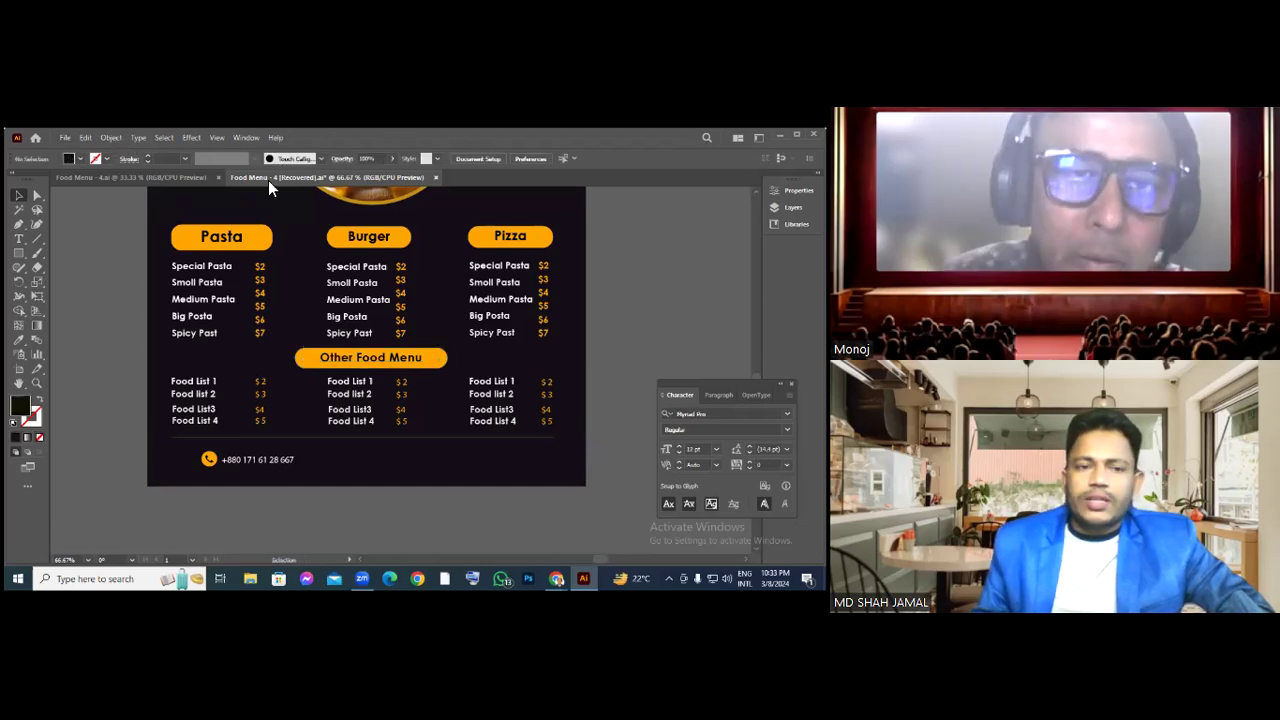
pyautogui.click(217, 177)
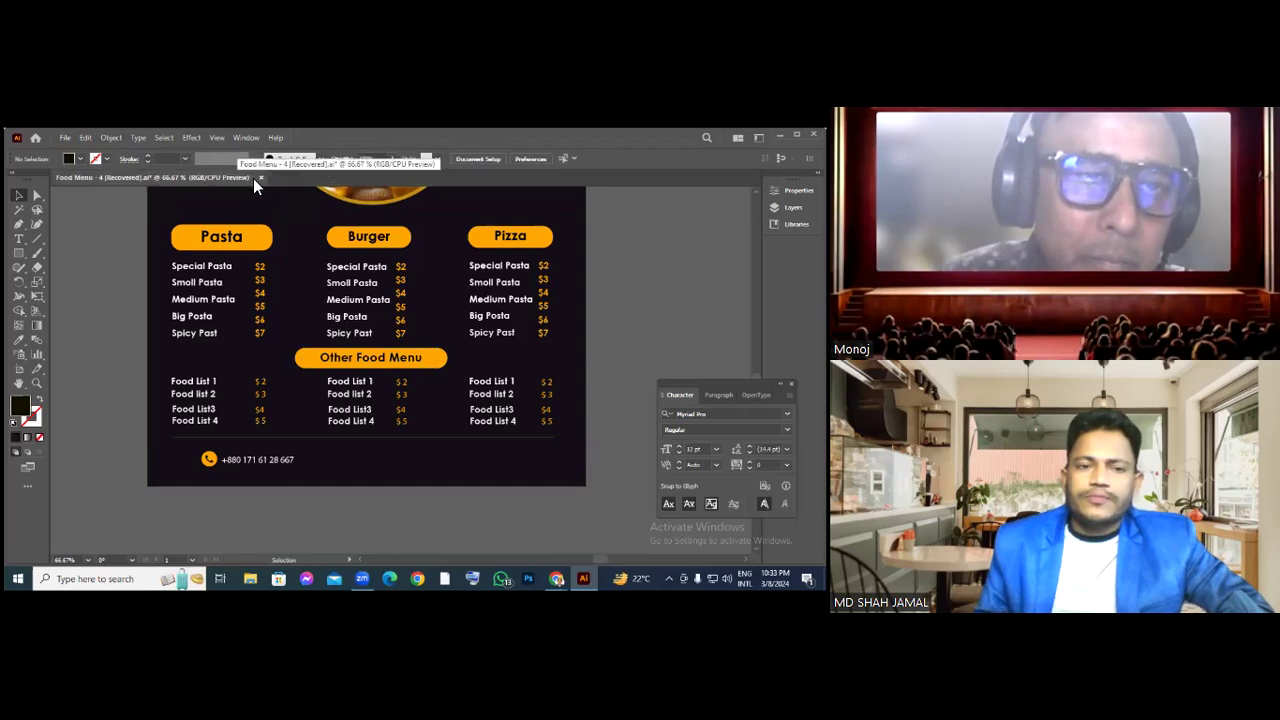
# Save As Food Menu - 4 (Recovered).ai in Pictures, accepting default Illustrator Options
pyautogui.click(64, 137)
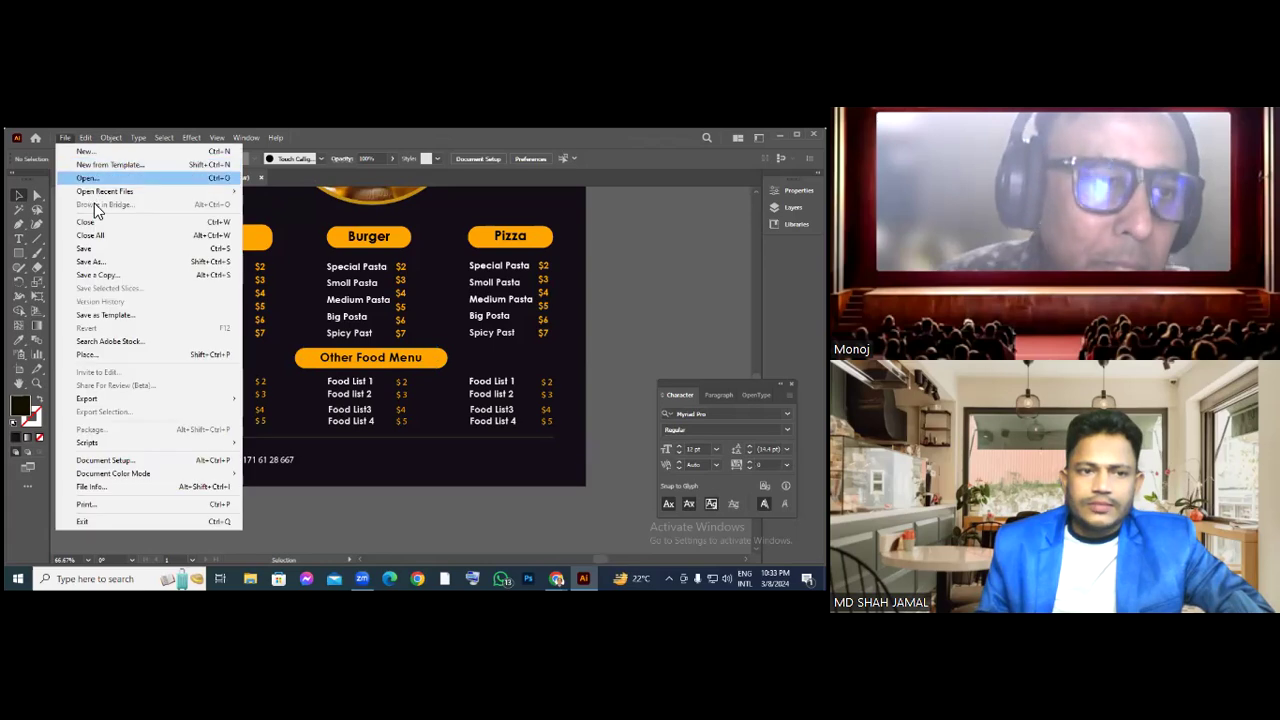
pyautogui.moveTo(104, 191)
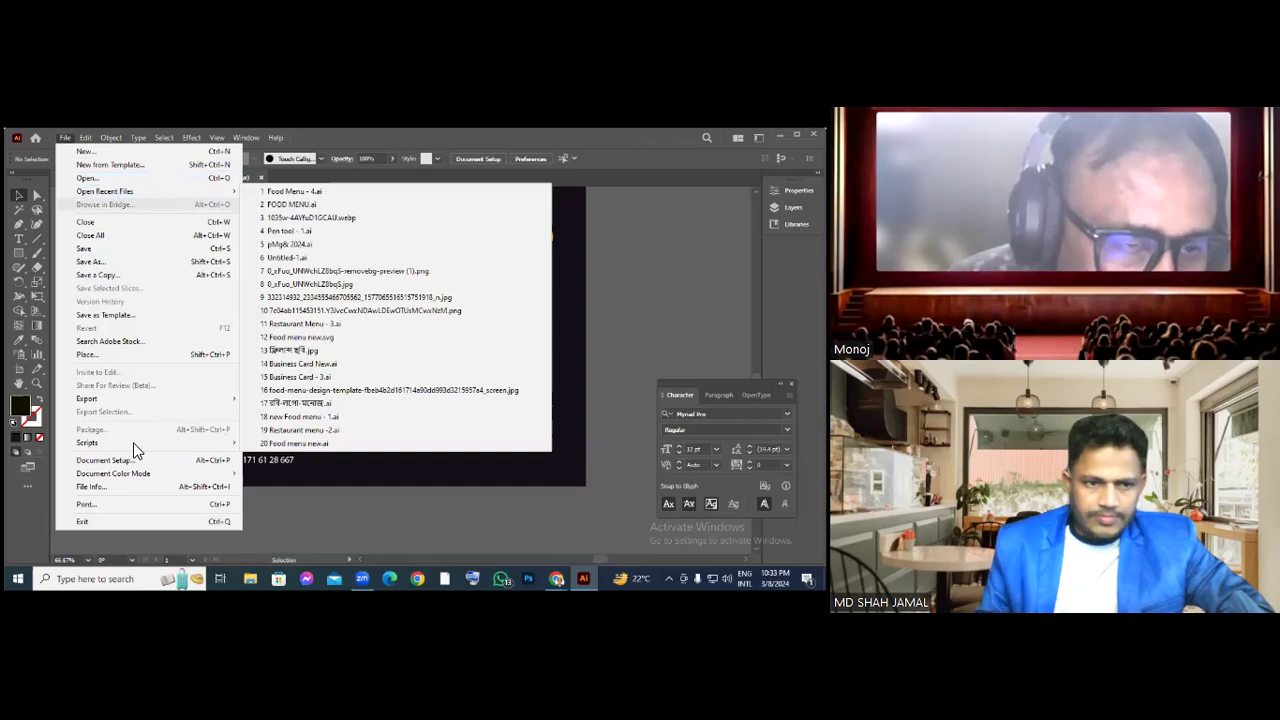
pyautogui.hotkey('ctrl', 'shift', 's')
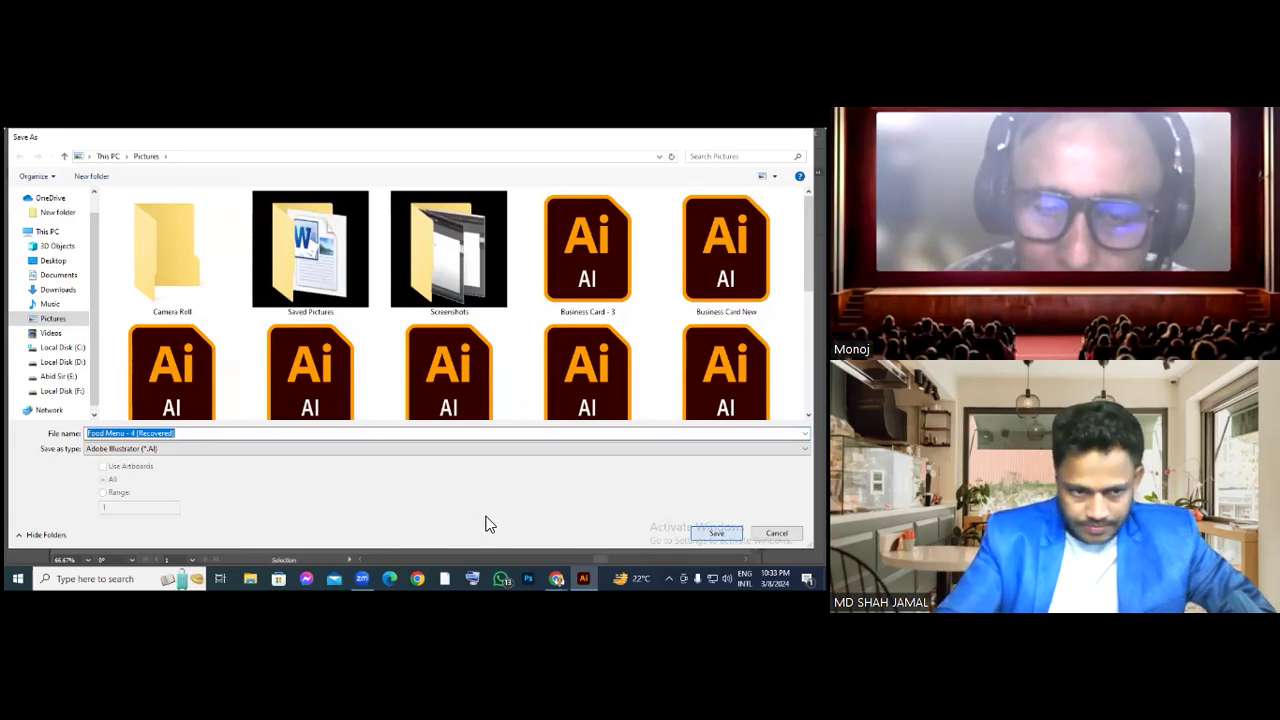
pyautogui.press('Return')
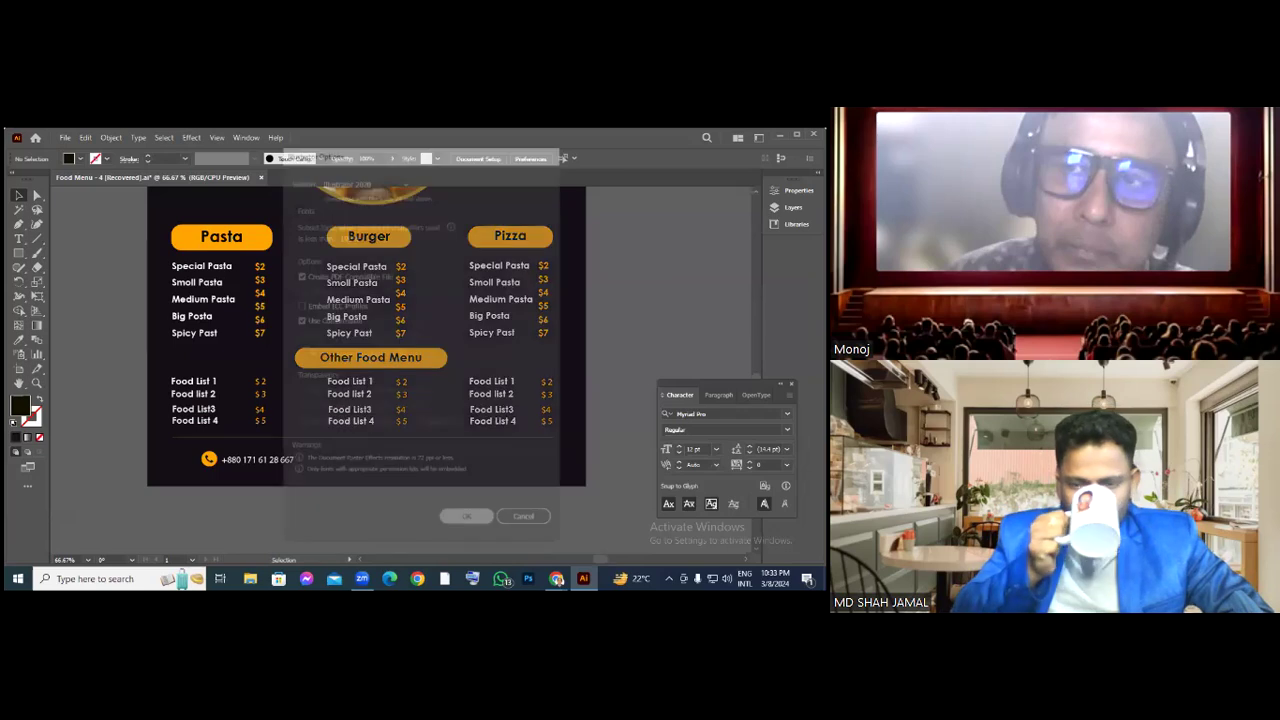
pyautogui.press('Return')
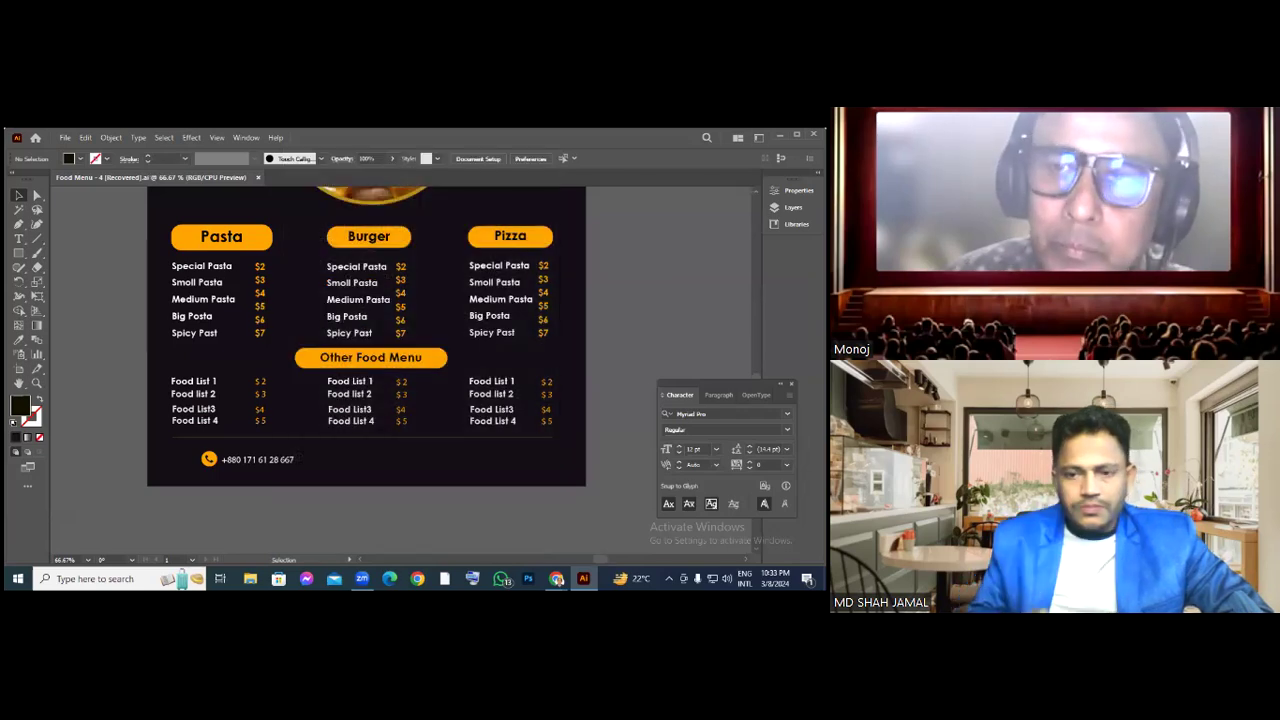
# Switch from Illustrator to Chrome, minimizing the Zoom page and bringing up the Messenger window
pyautogui.hotkey('alt', 'Tab')
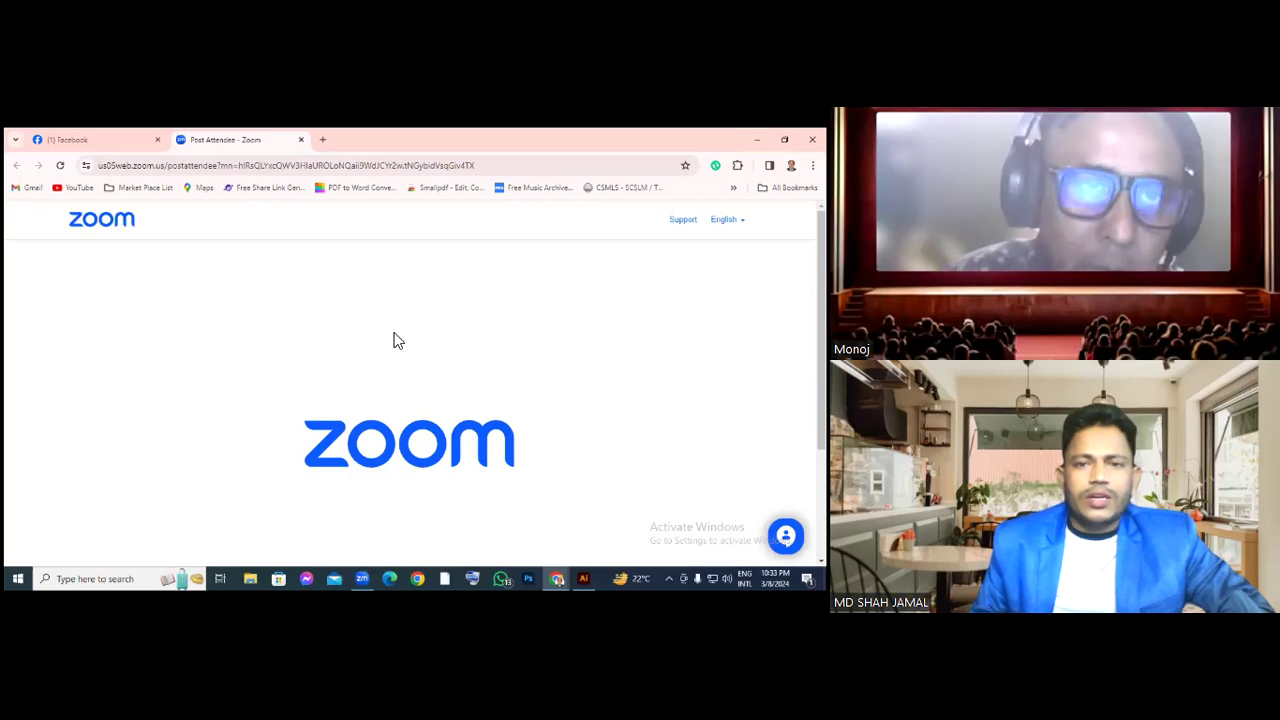
pyautogui.press('super+d')
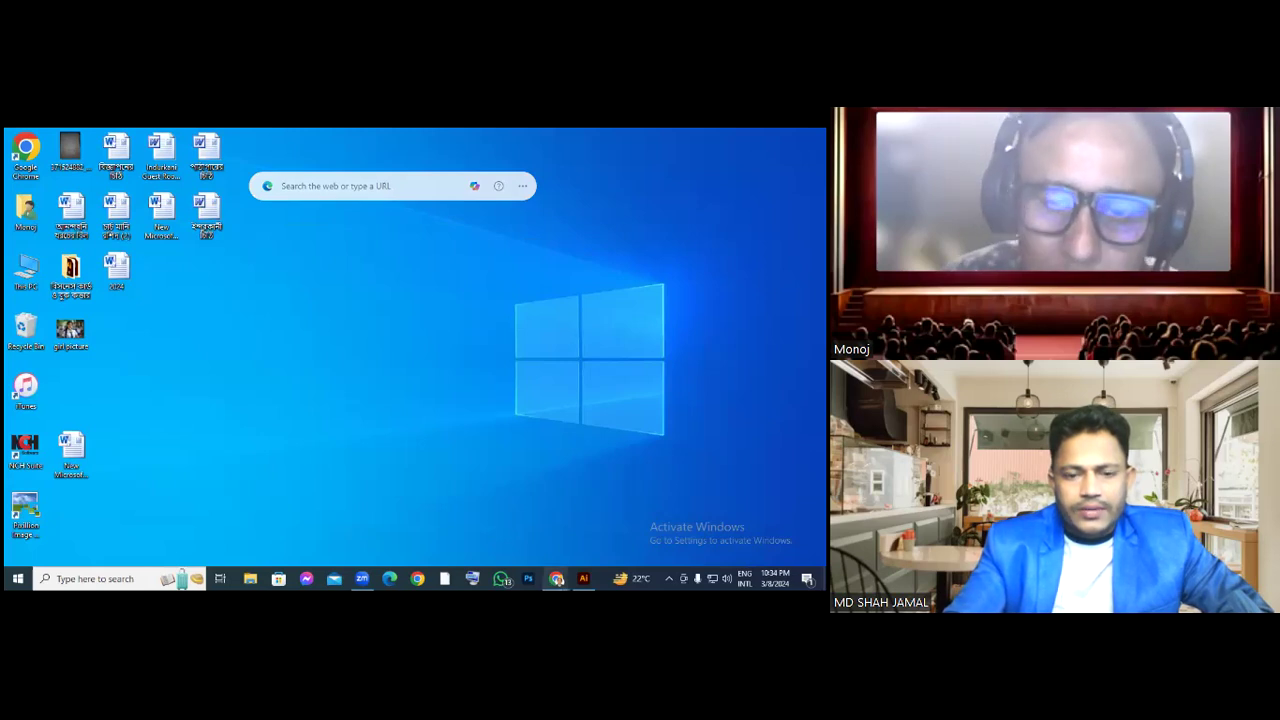
pyautogui.moveTo(557, 578)
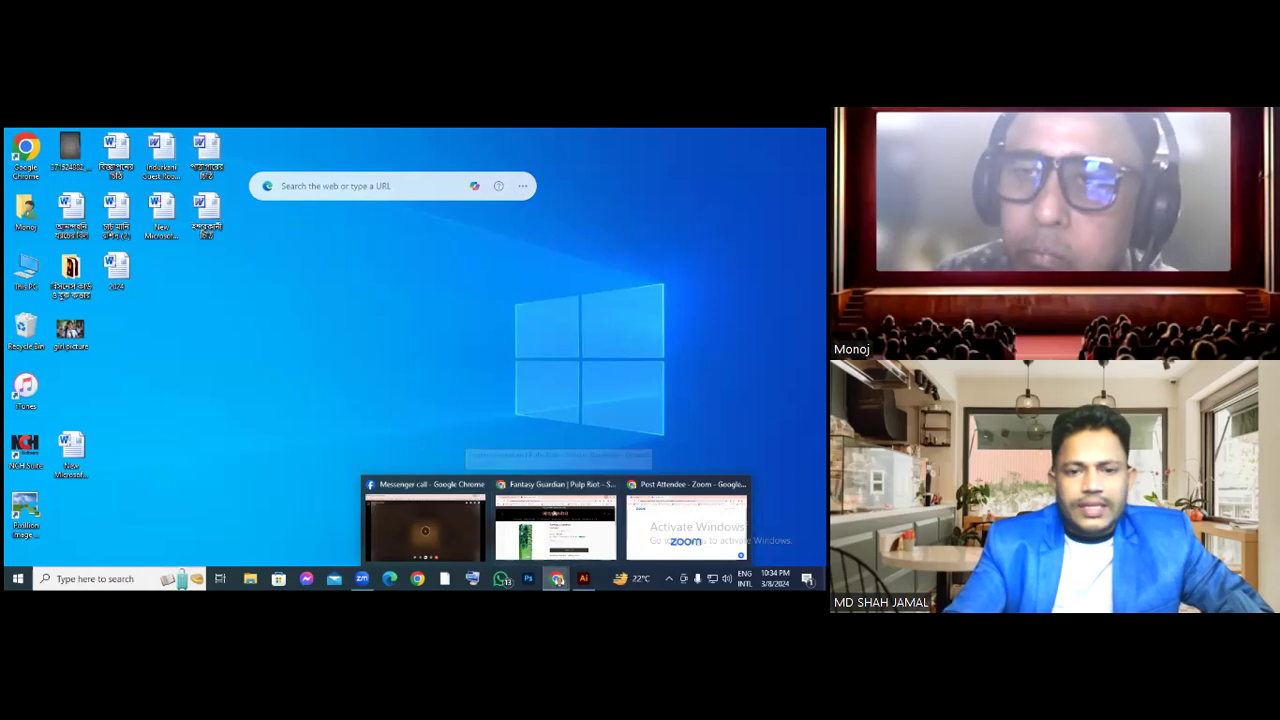
pyautogui.click(425, 525)
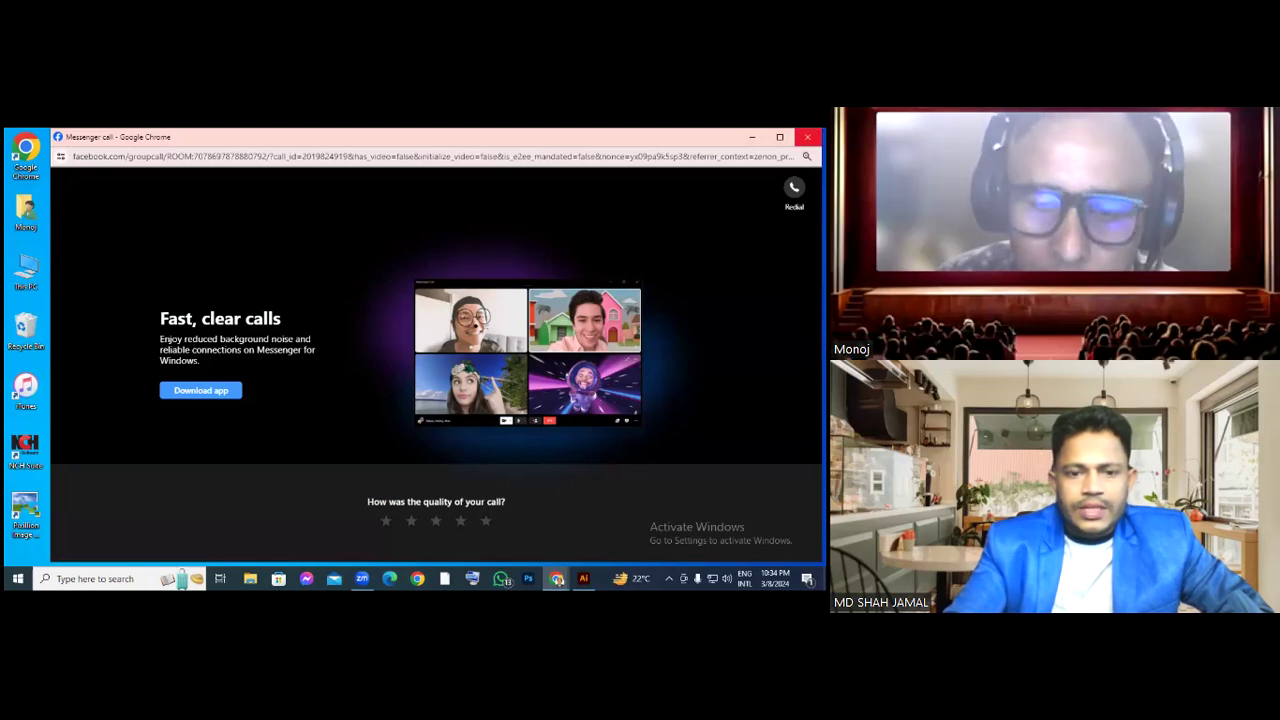
# Open a new Chrome window and position it up and to the left on the desktop
pyautogui.click(418, 578)
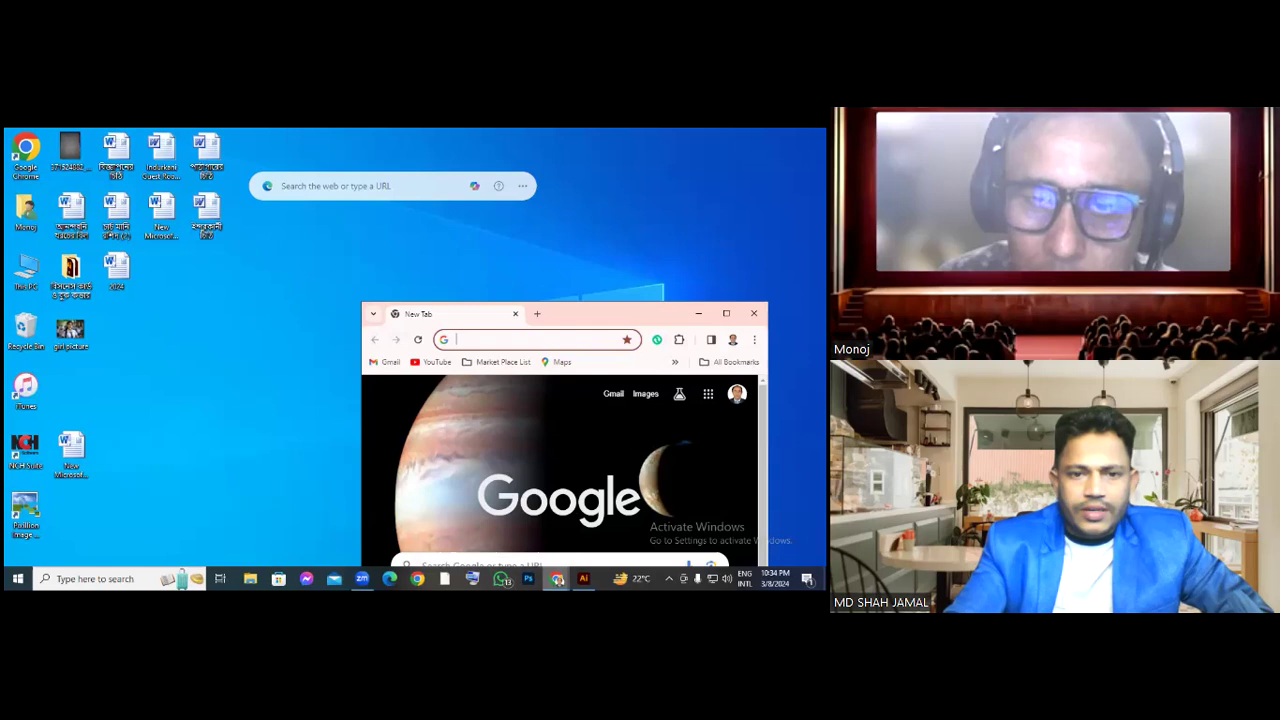
pyautogui.click(557, 578)
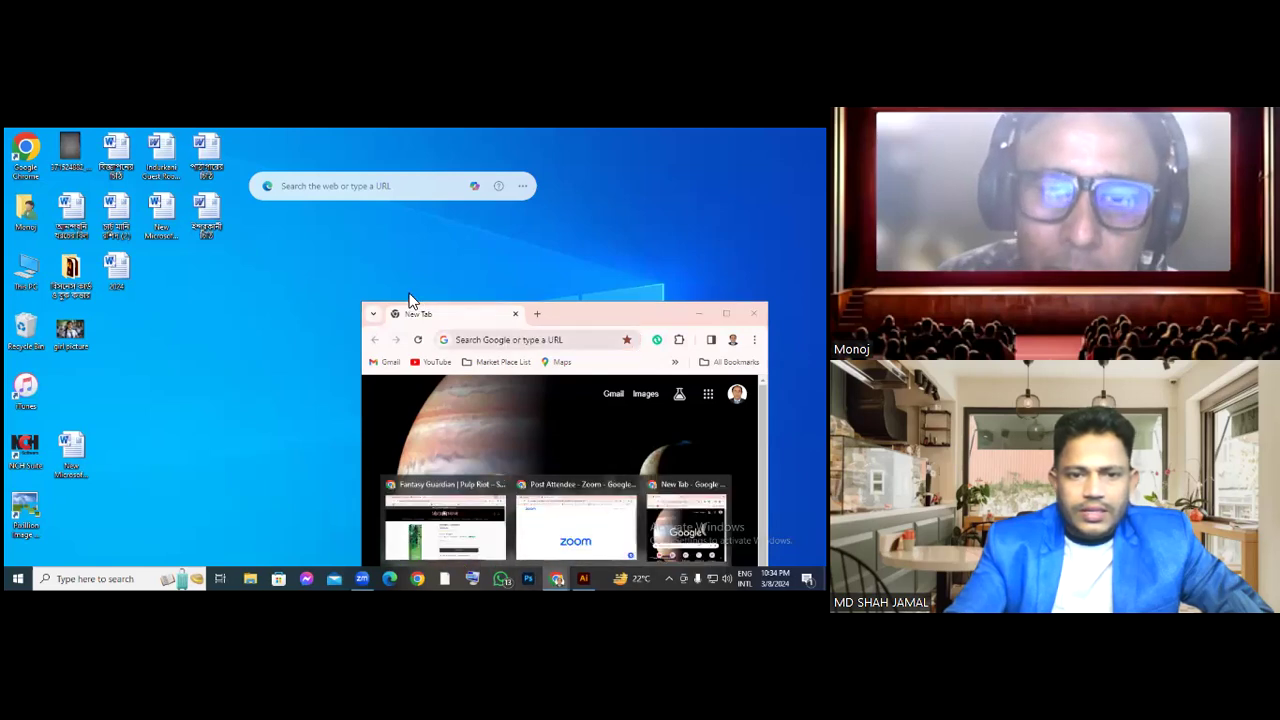
pyautogui.moveTo(600, 313); pyautogui.dragTo(414, 280)
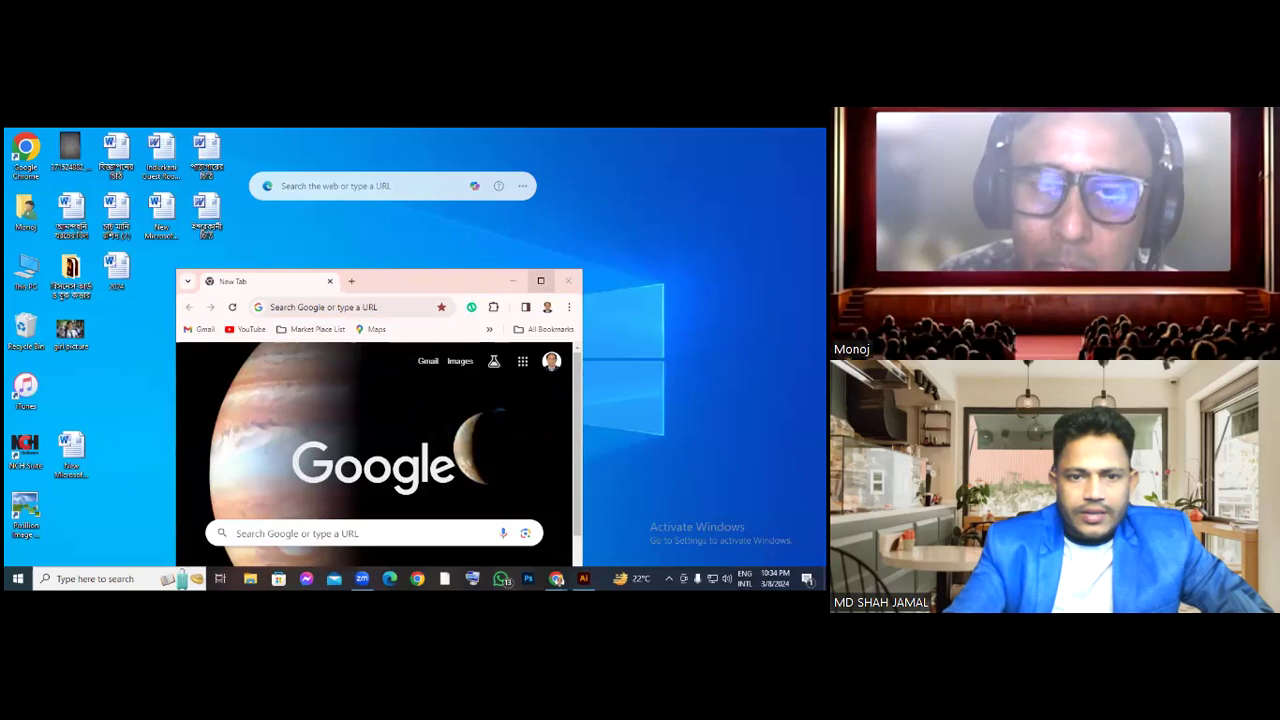
pyautogui.click(420, 276)
pyautogui.press('super+d')
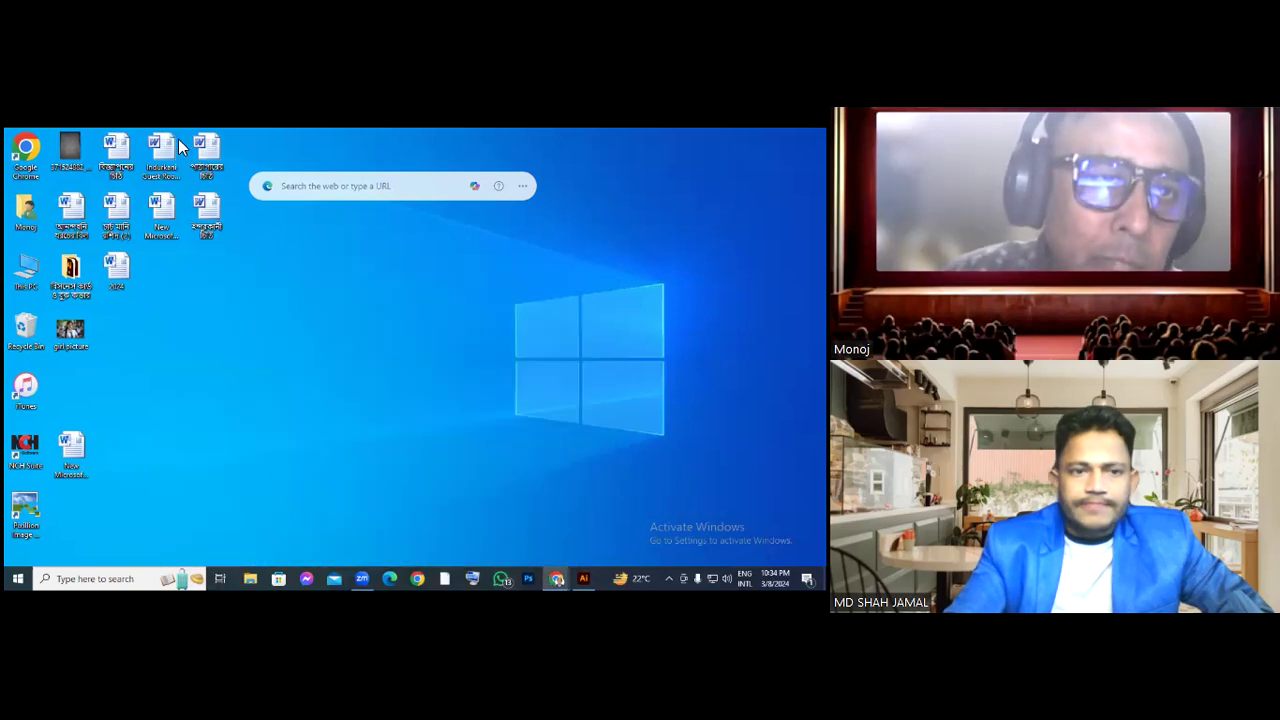
pyautogui.press('super+d')
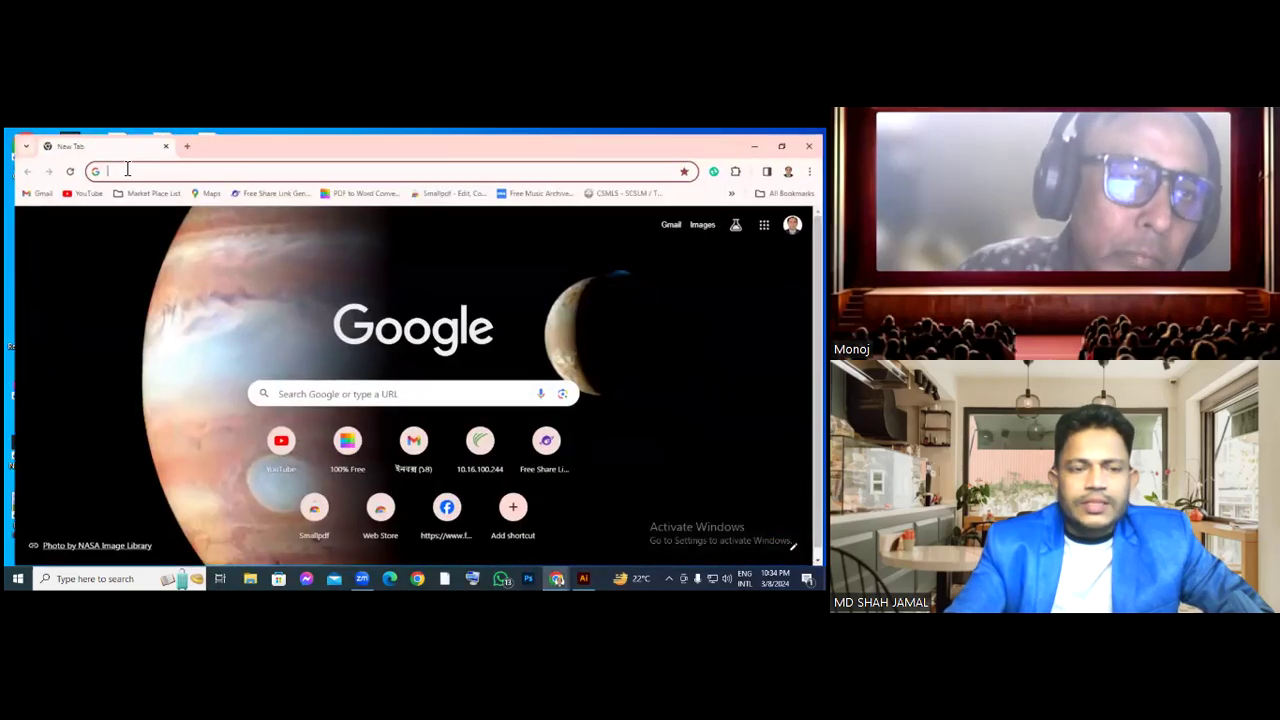
# Open a new tab and enter Fiver.com to load fiverr.com
pyautogui.hotkey('ctrl', 't')
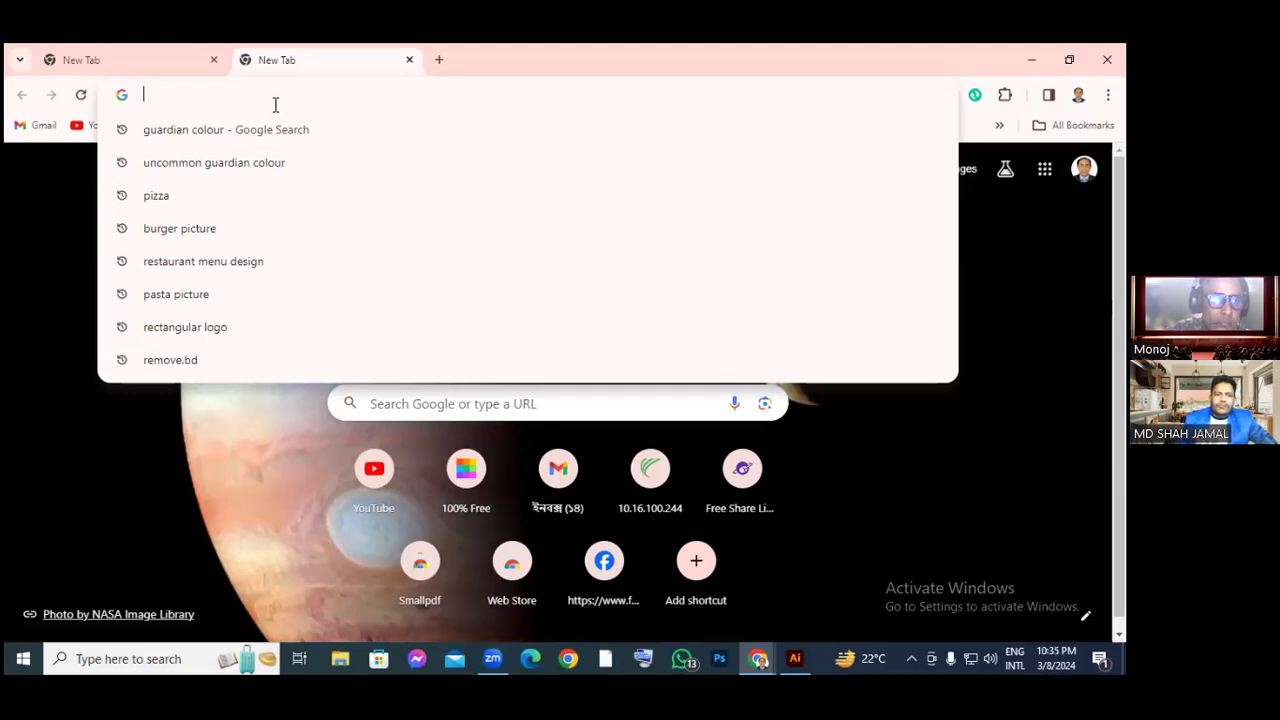
pyautogui.write('F')
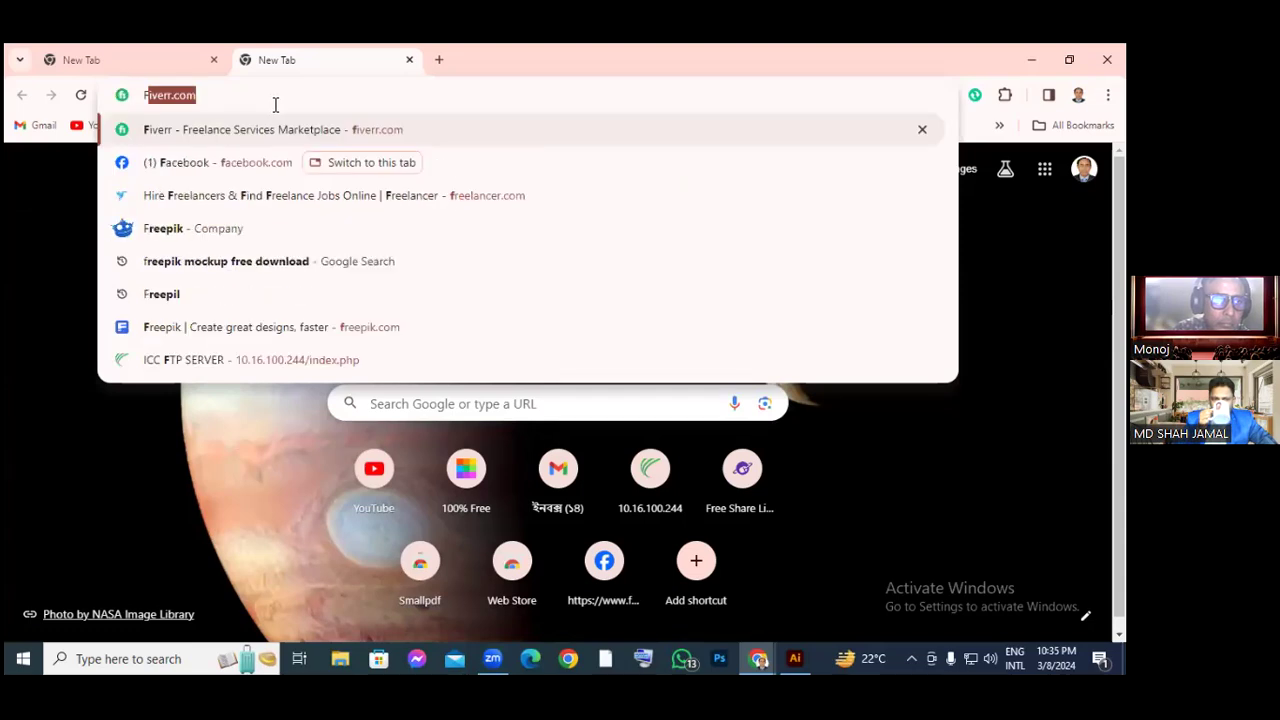
pyautogui.write('iver')
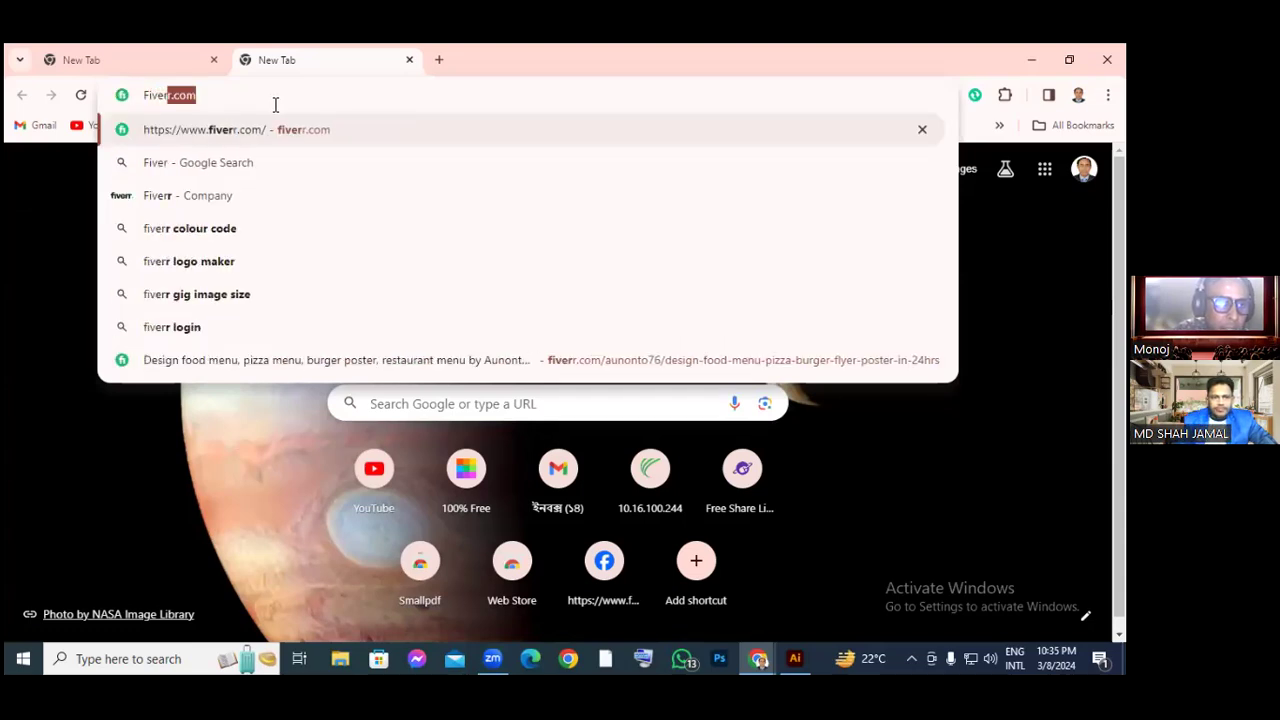
pyautogui.write('.com')
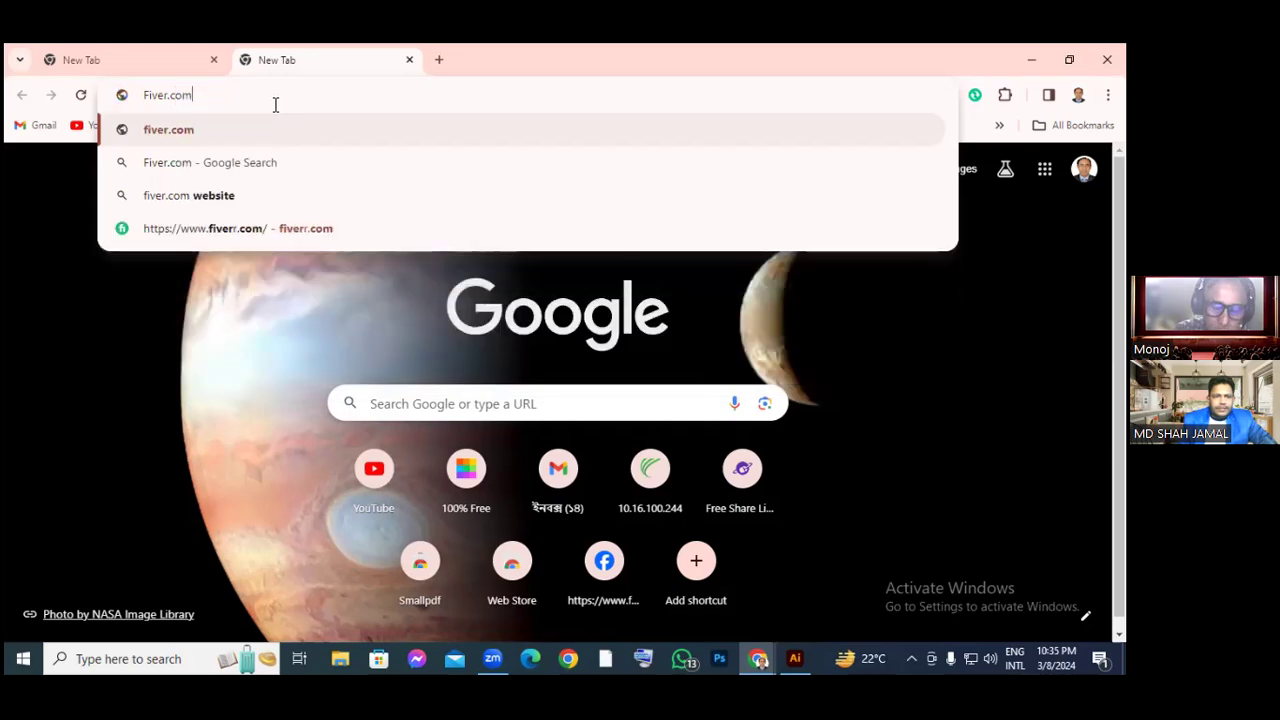
pyautogui.press('Return')
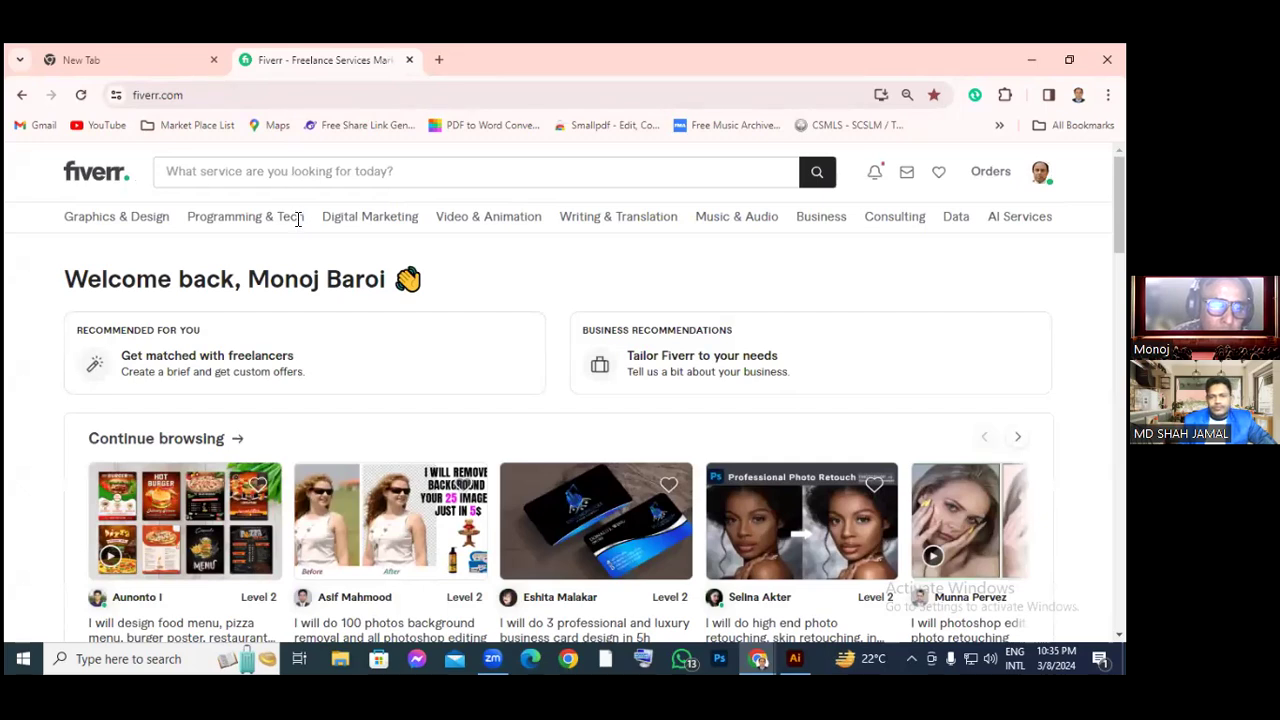
# Browse the Fiverr home page, then go to your profile through the avatar menu
pyautogui.scroll(-1, 300, 230)
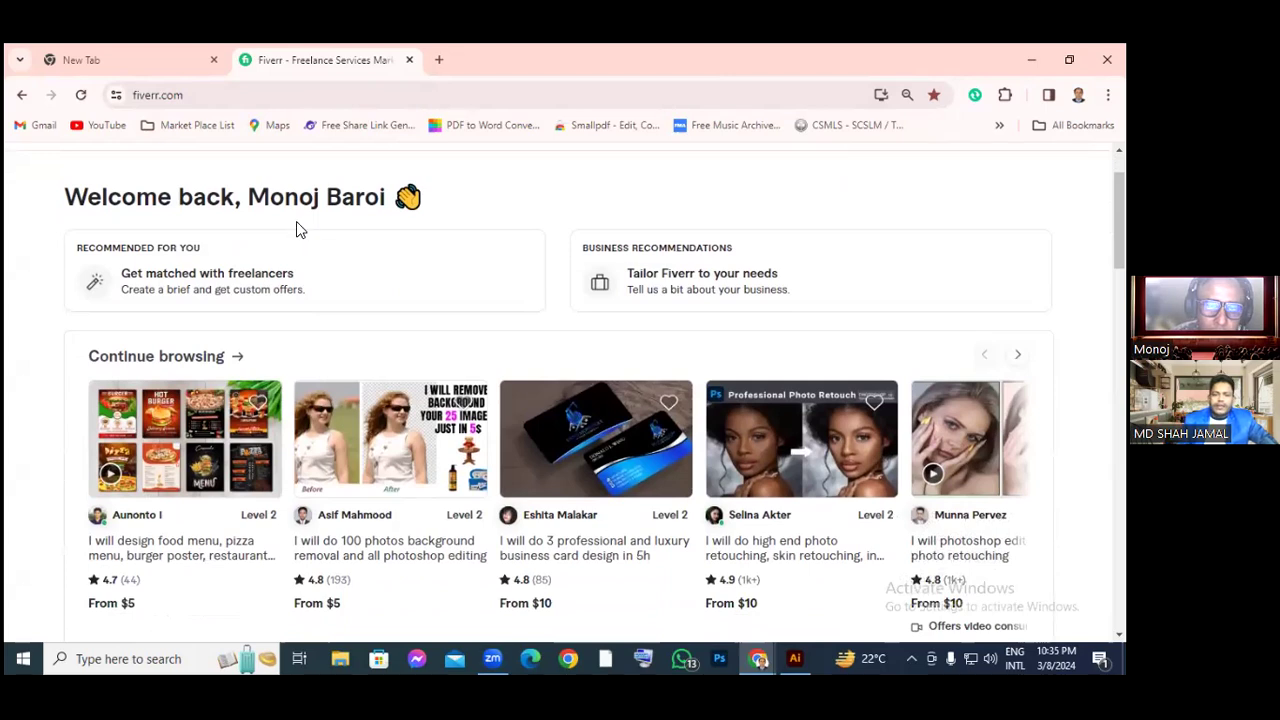
pyautogui.scroll(-1, 292, 226)
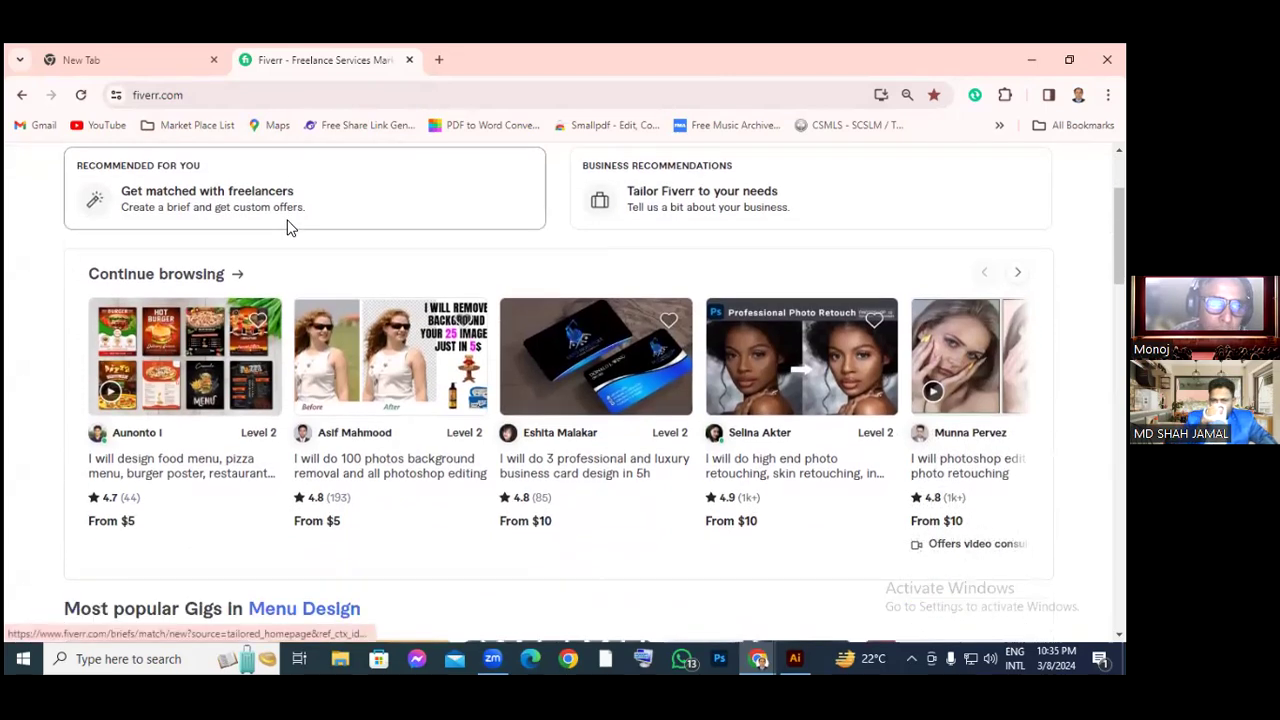
pyautogui.scroll(1, 288, 229)
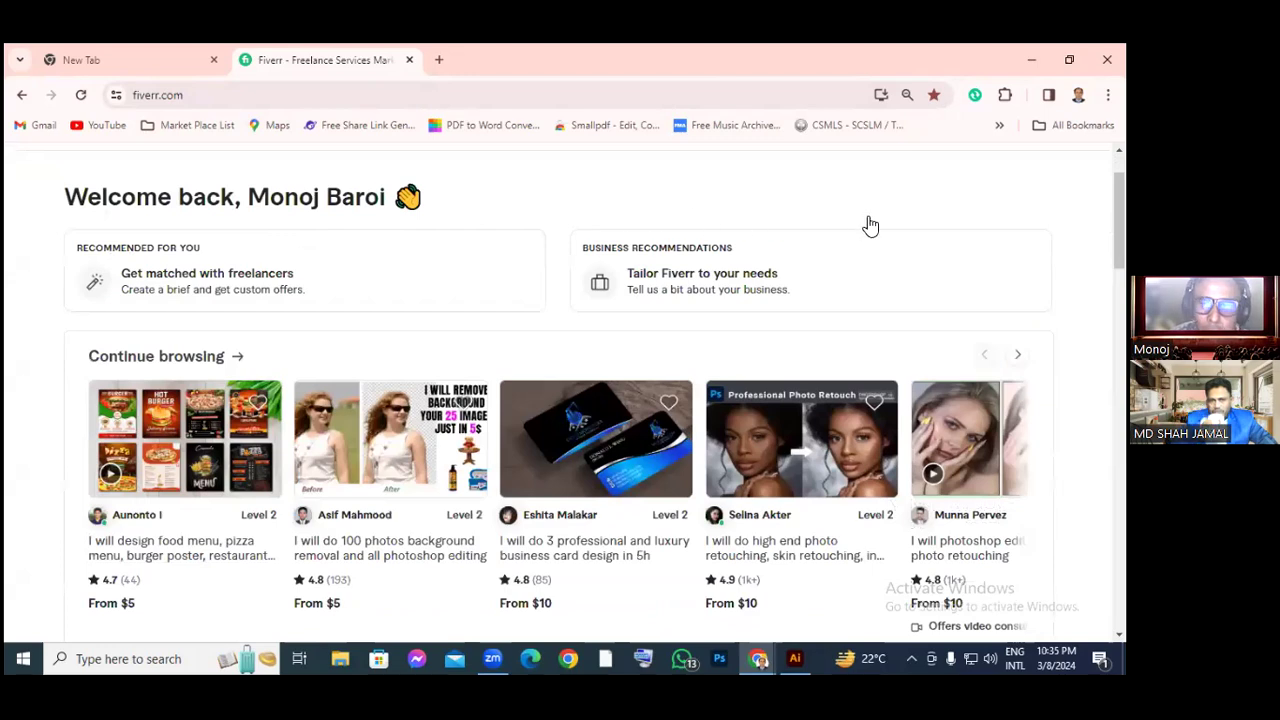
pyautogui.scroll(1, 907, 221)
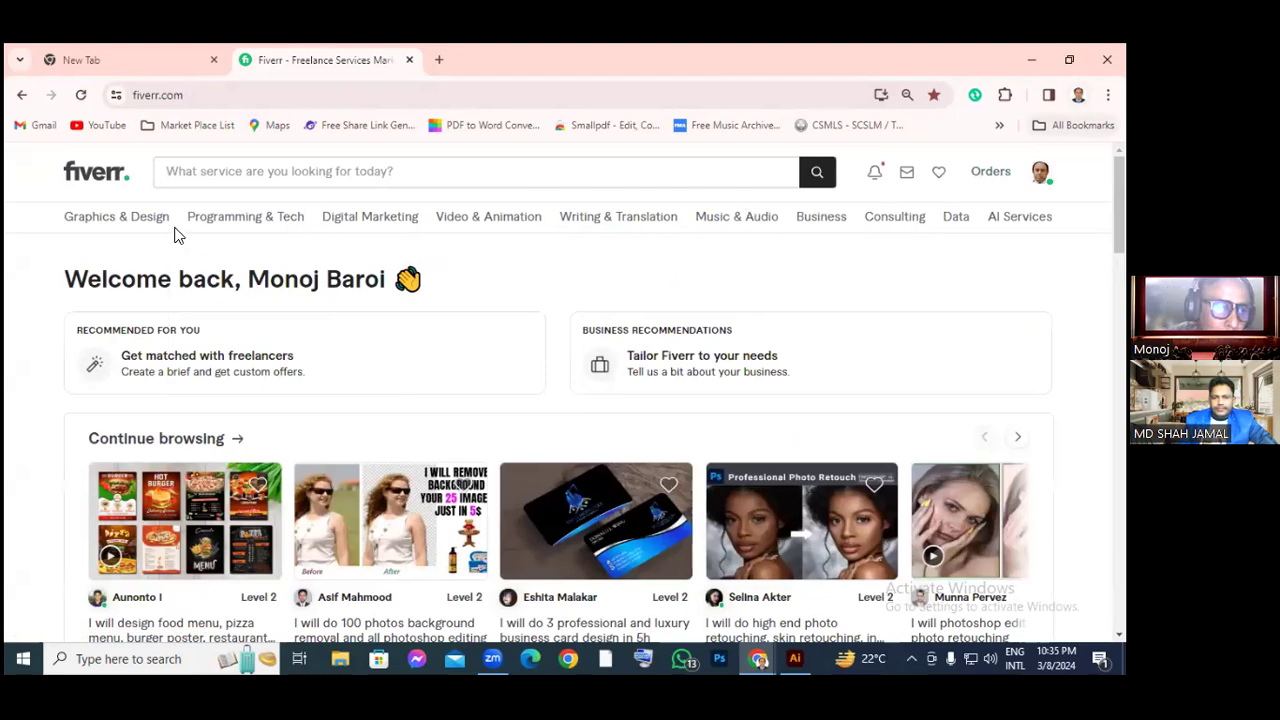
pyautogui.moveTo(270, 238)
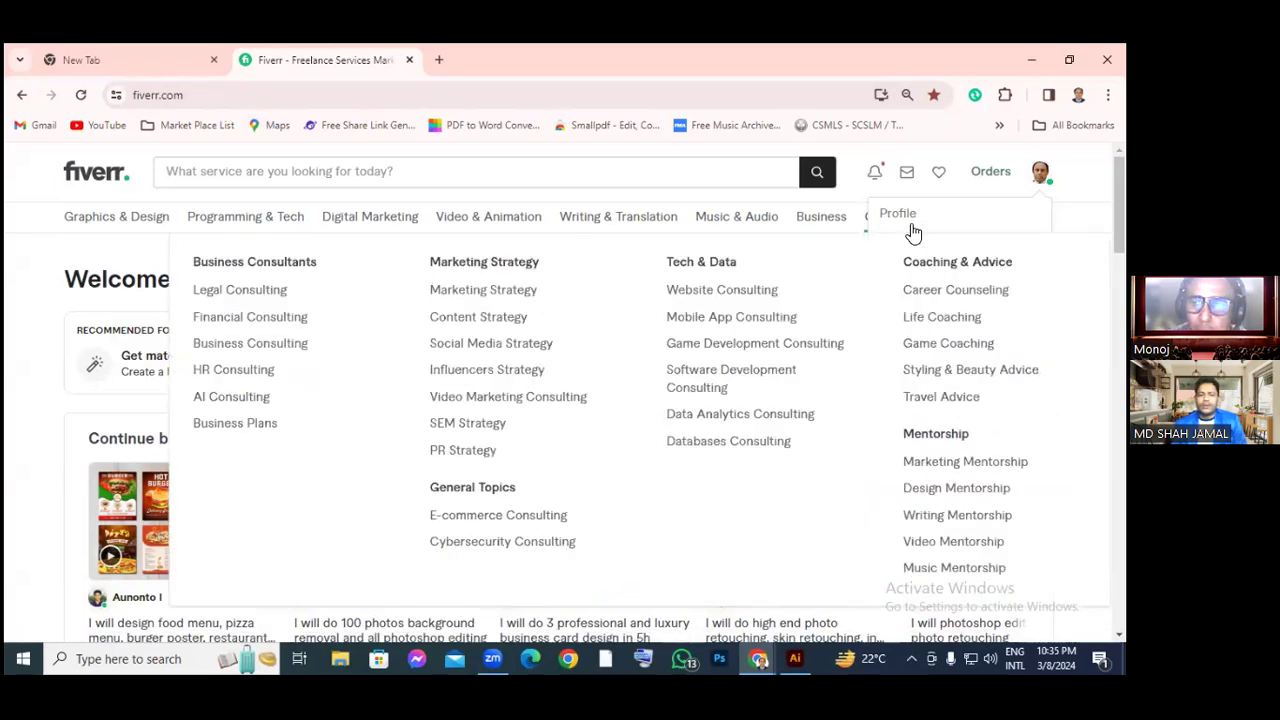
pyautogui.scroll(-1, 700, 290)
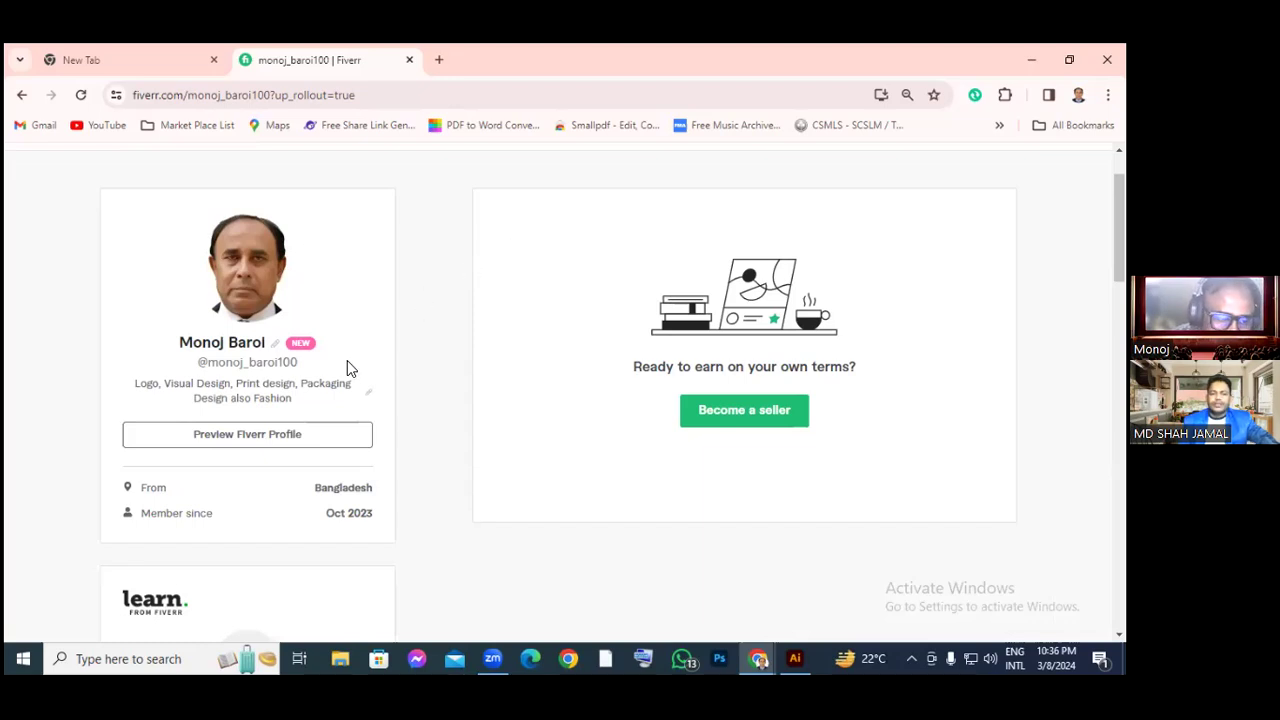
# Choose the green 'Become a seller' button on your Fiverr profile page
pyautogui.scroll(-1, 357, 371)
pyautogui.scroll(1, 362, 372)
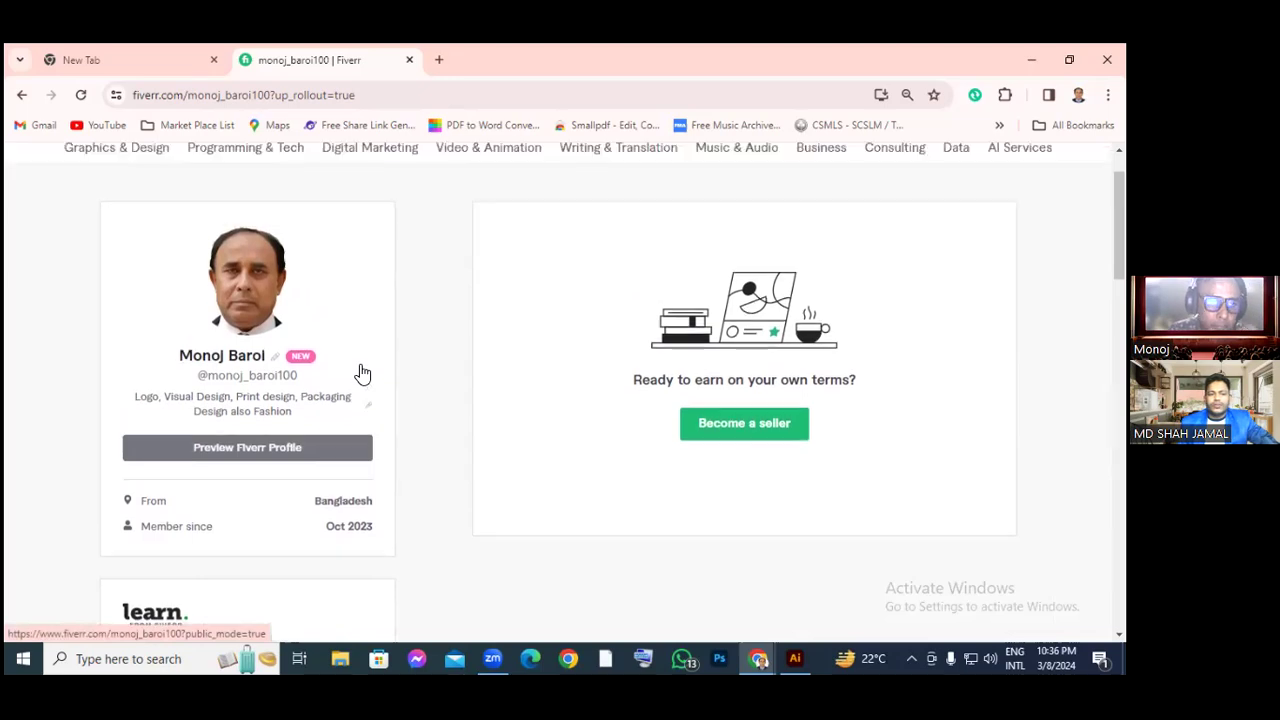
pyautogui.scroll(1, 365, 371)
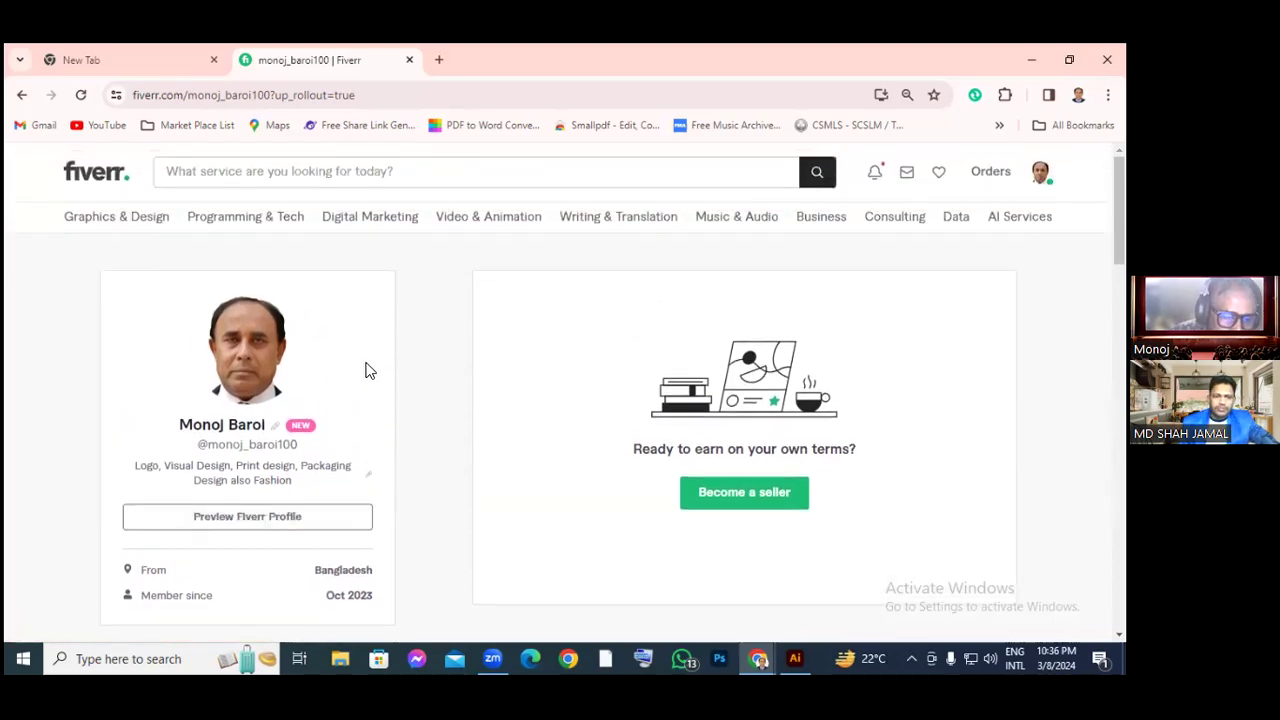
pyautogui.click(755, 500)
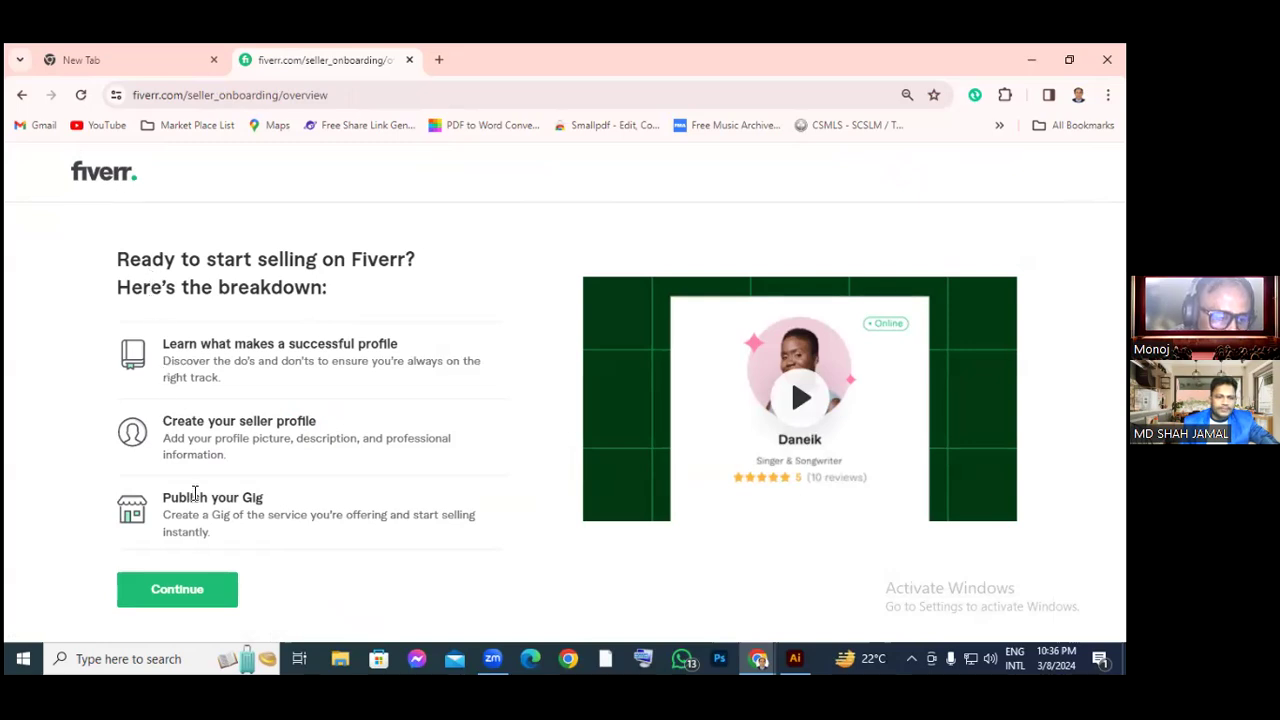
# Continue from the seller overview to the 'What makes a successful Fiverr profile?' tips
pyautogui.click(186, 589)
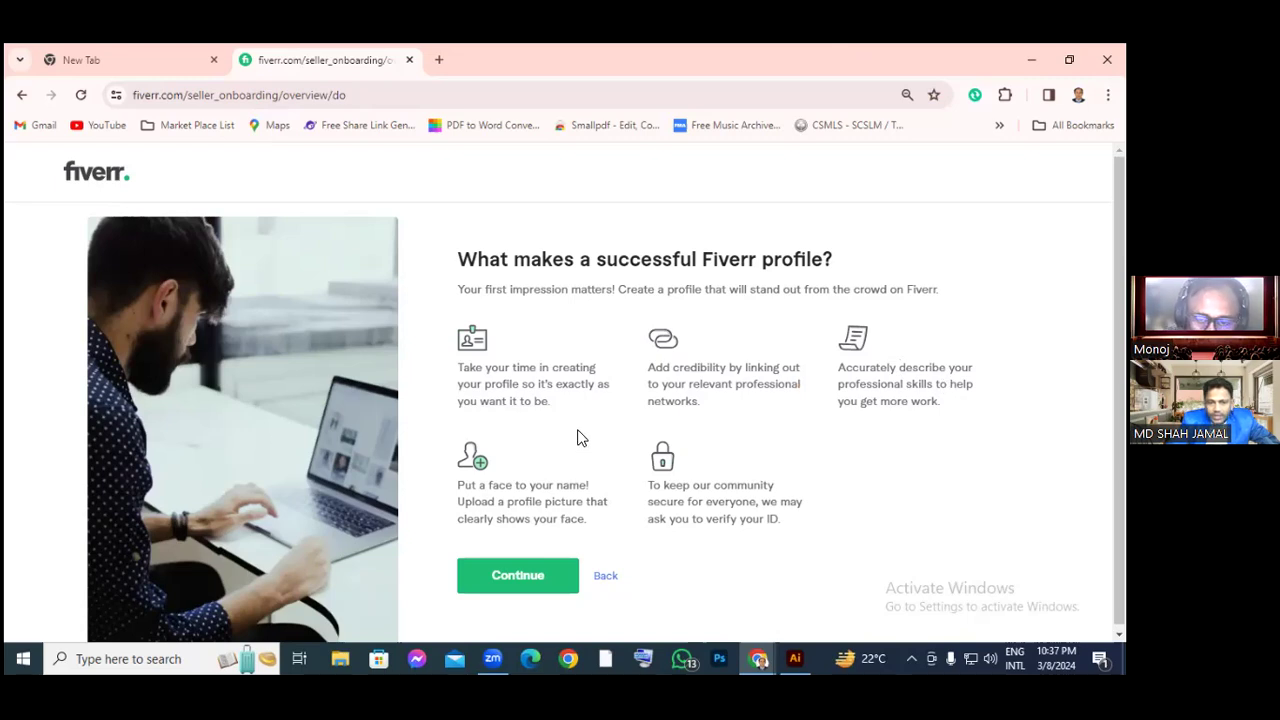
# Read the profile tips and continue to the 'things to steer clear of' page
pyautogui.scroll(-1, 581, 438)
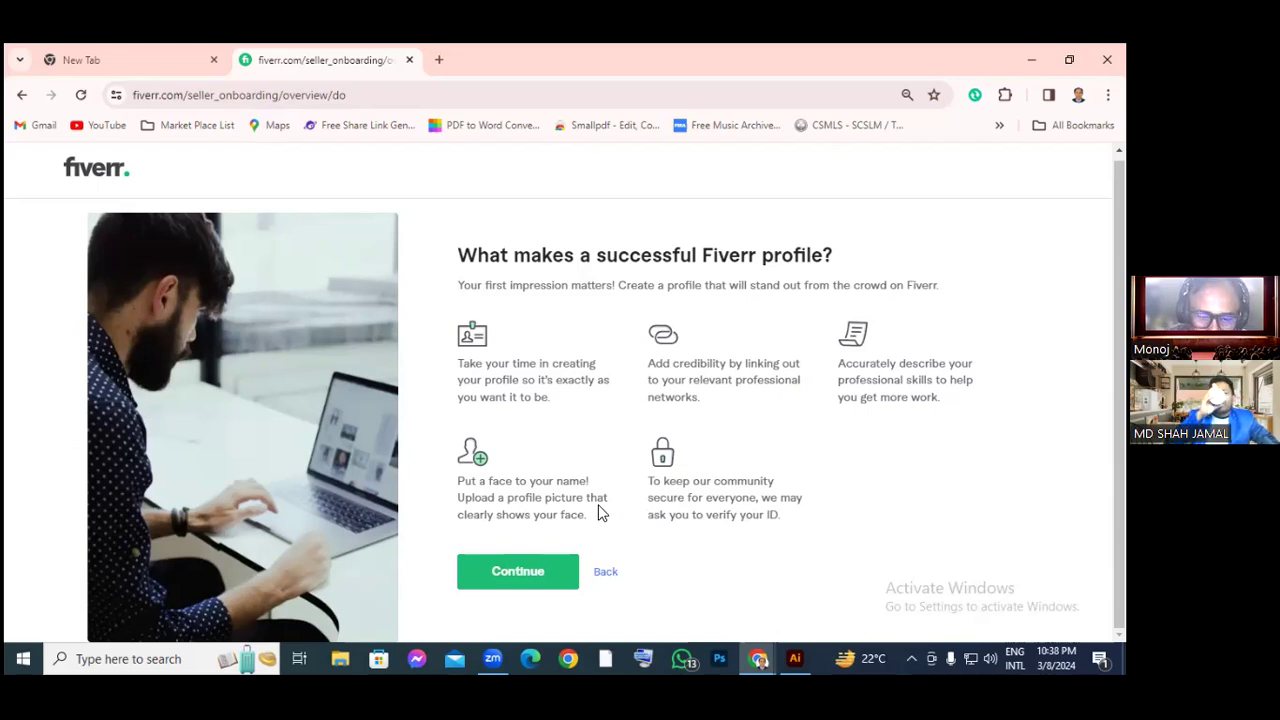
pyautogui.click(534, 570)
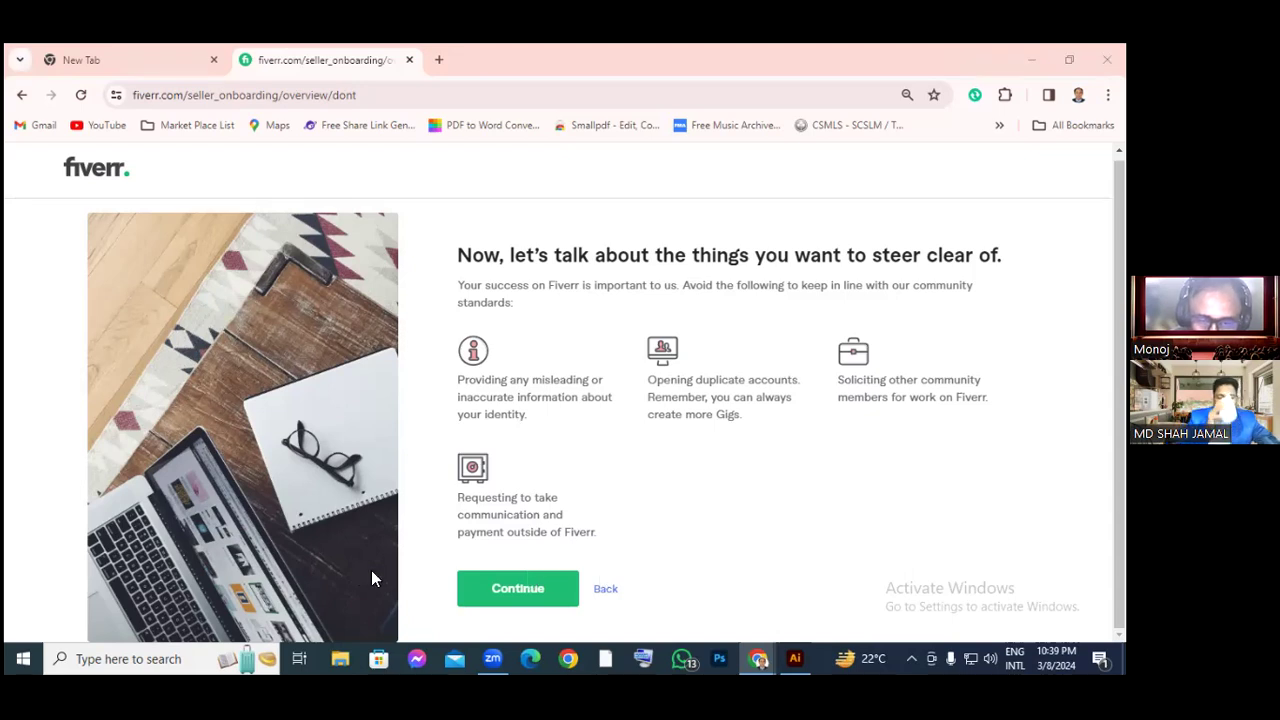
# Move past the 'things to steer clear of' page to the prefilled Personal Info step
pyautogui.moveTo(626, 480); pyautogui.dragTo(383, 540)
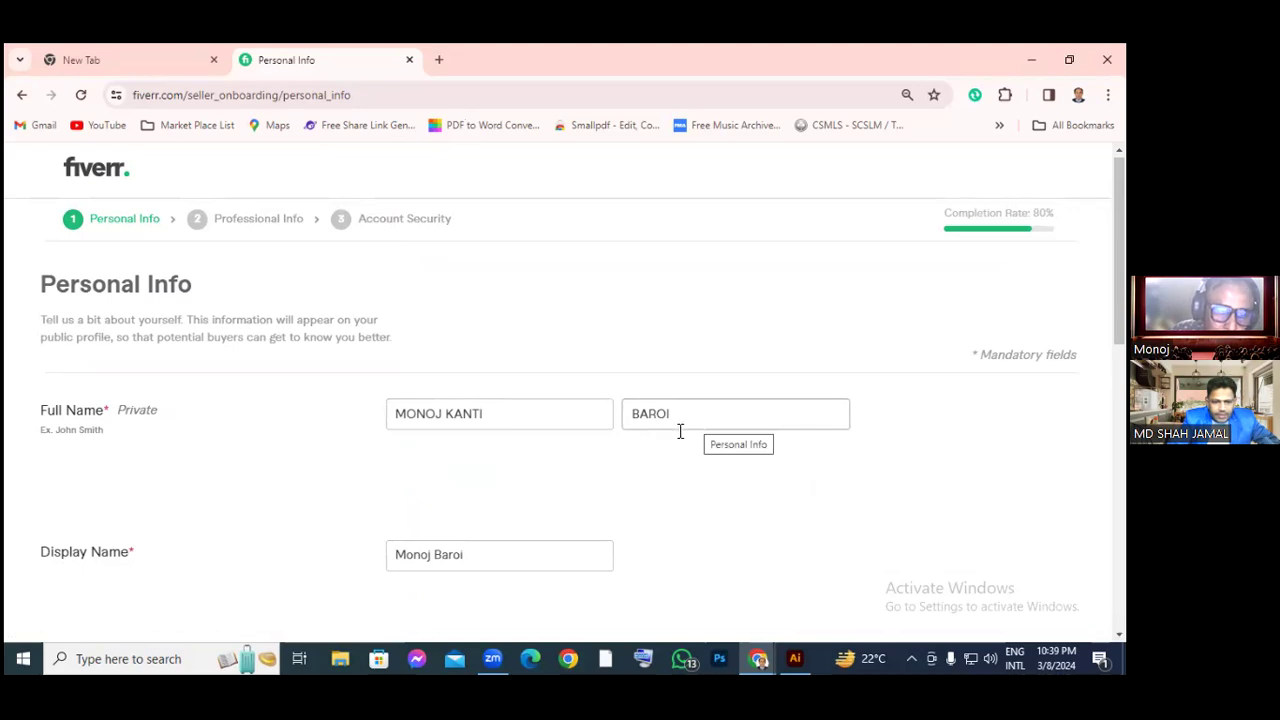
# Check the name, picture, description and languages, then submit Personal Info to reach Professional Info
pyautogui.scroll(-1, 213, 543)
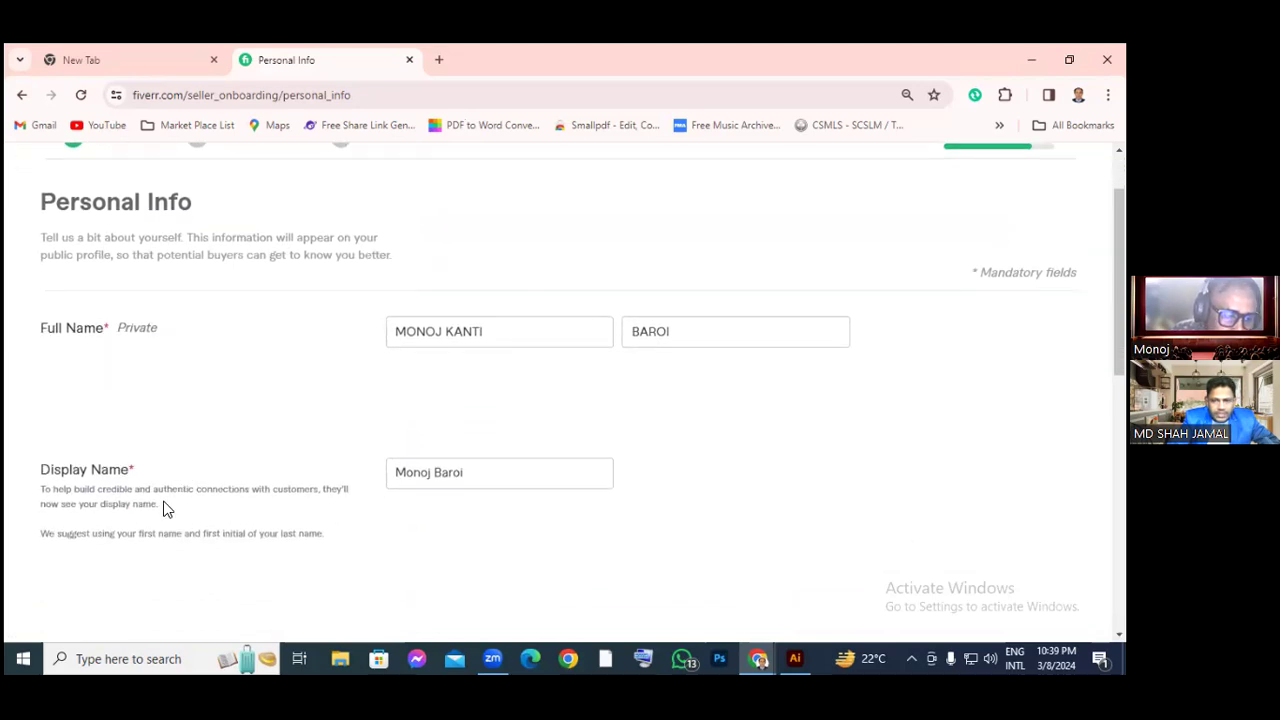
pyautogui.scroll(-1, 491, 509)
pyautogui.scroll(-2, 418, 482)
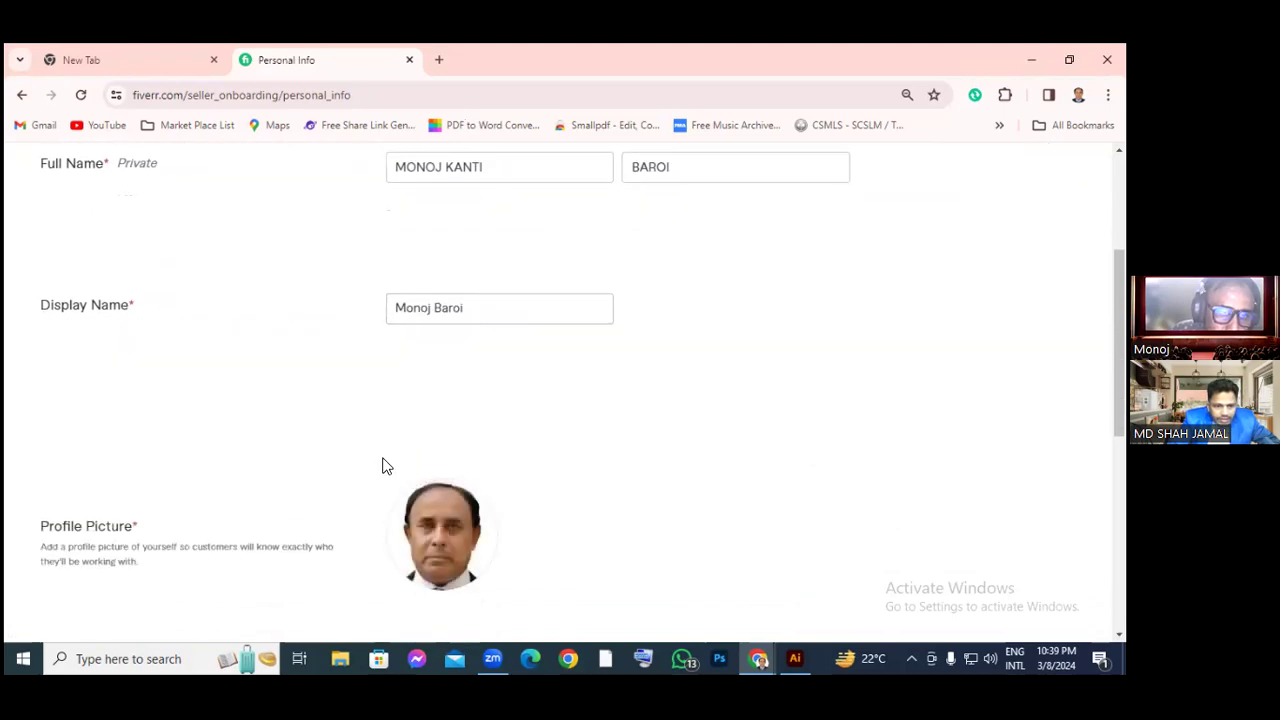
pyautogui.scroll(-1, 382, 466)
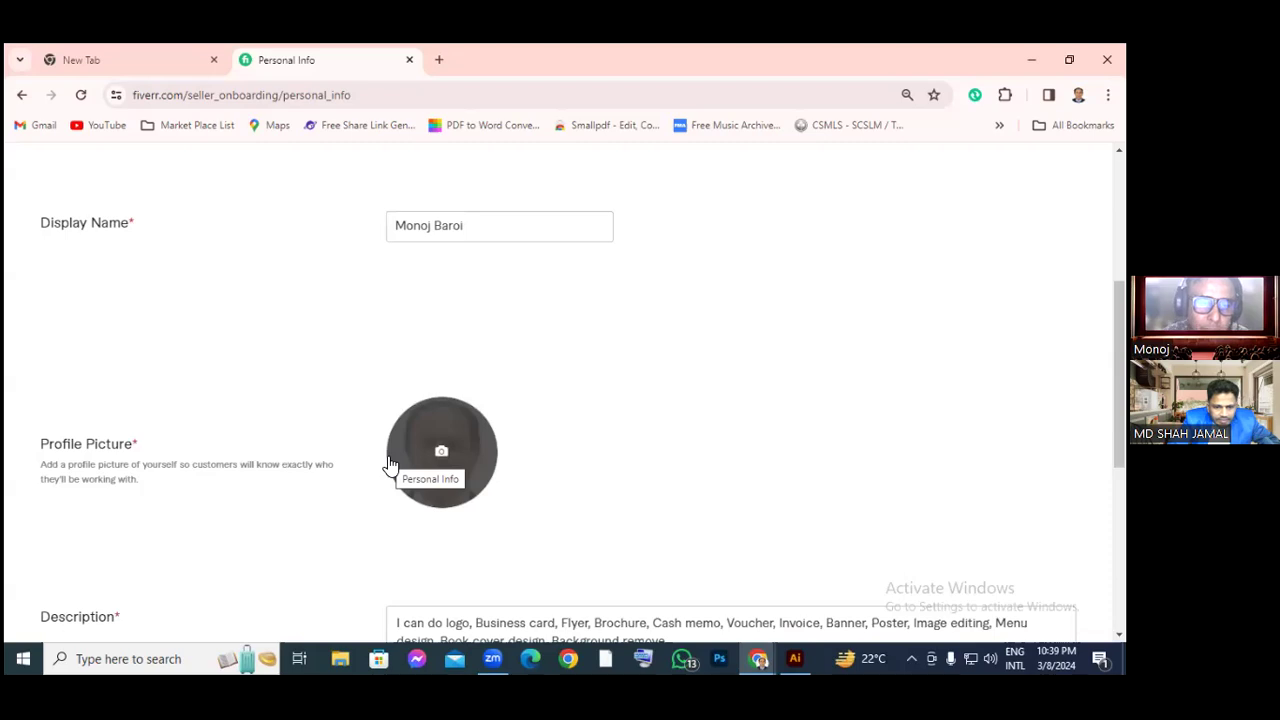
pyautogui.scroll(-2, 418, 457)
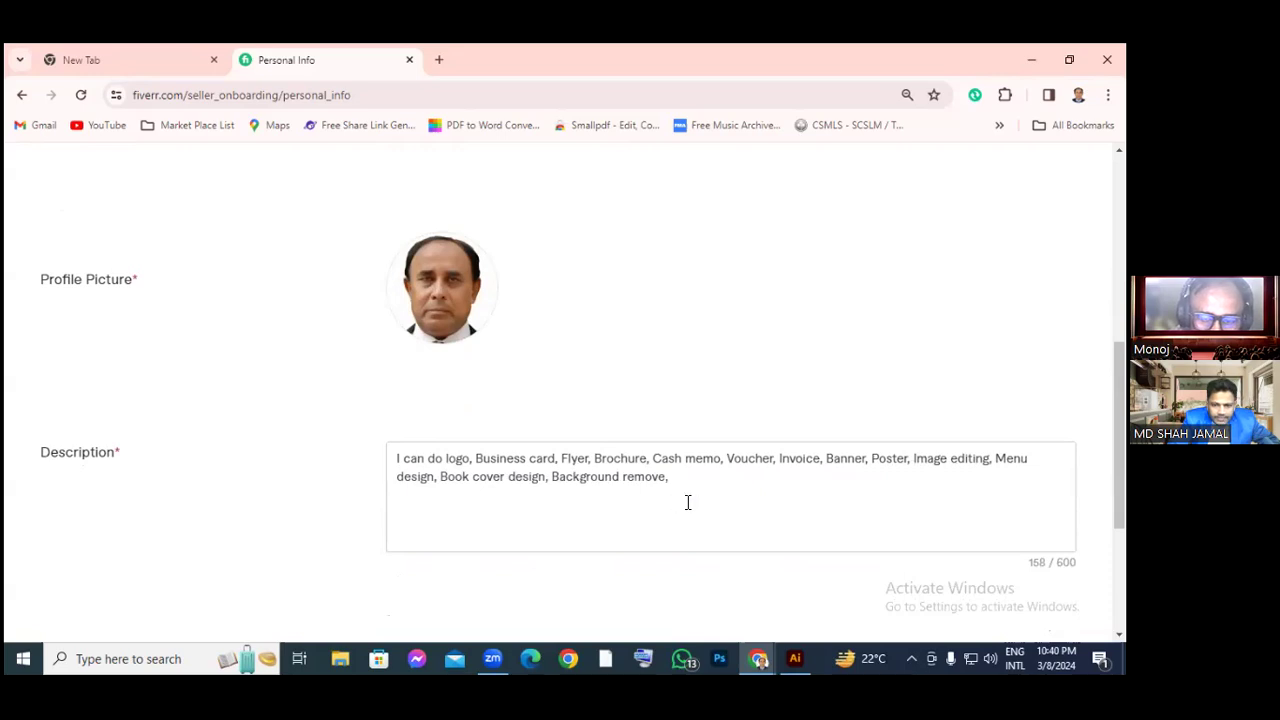
pyautogui.scroll(-3, 688, 502)
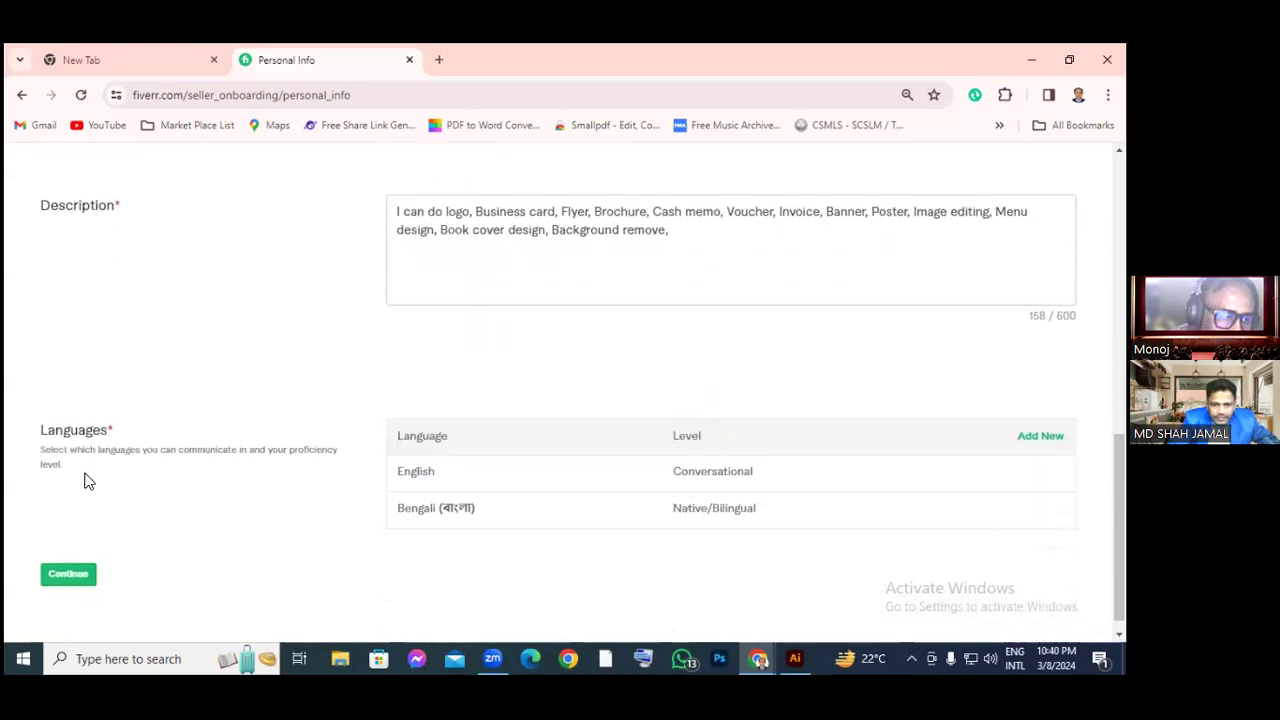
pyautogui.scroll(-1, 186, 483)
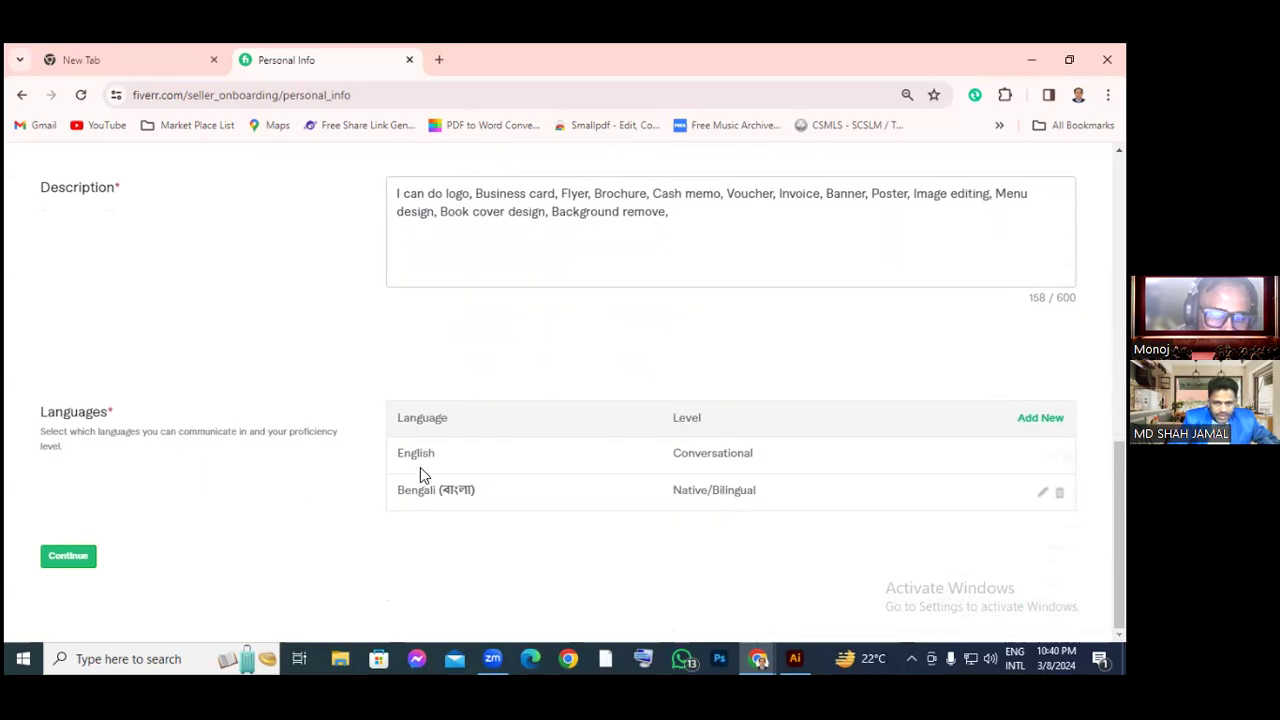
pyautogui.scroll(2, 420, 467)
pyautogui.scroll(-2, 420, 467)
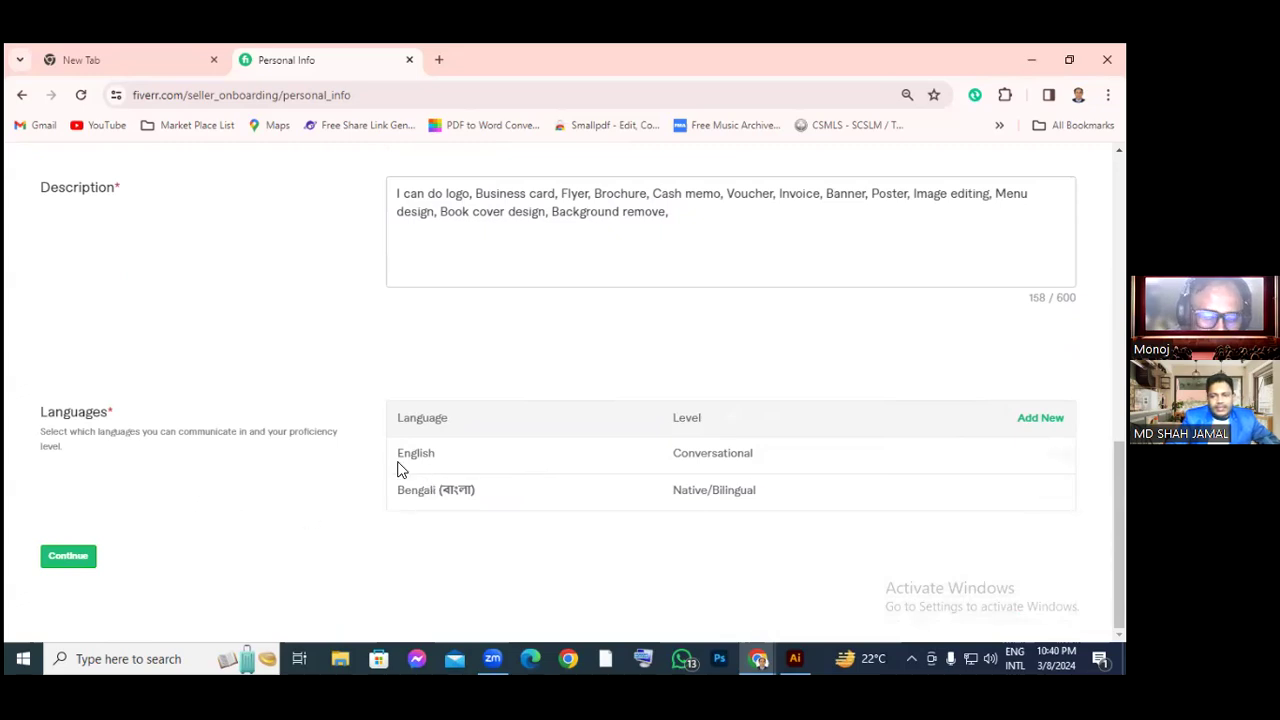
pyautogui.click(68, 557)
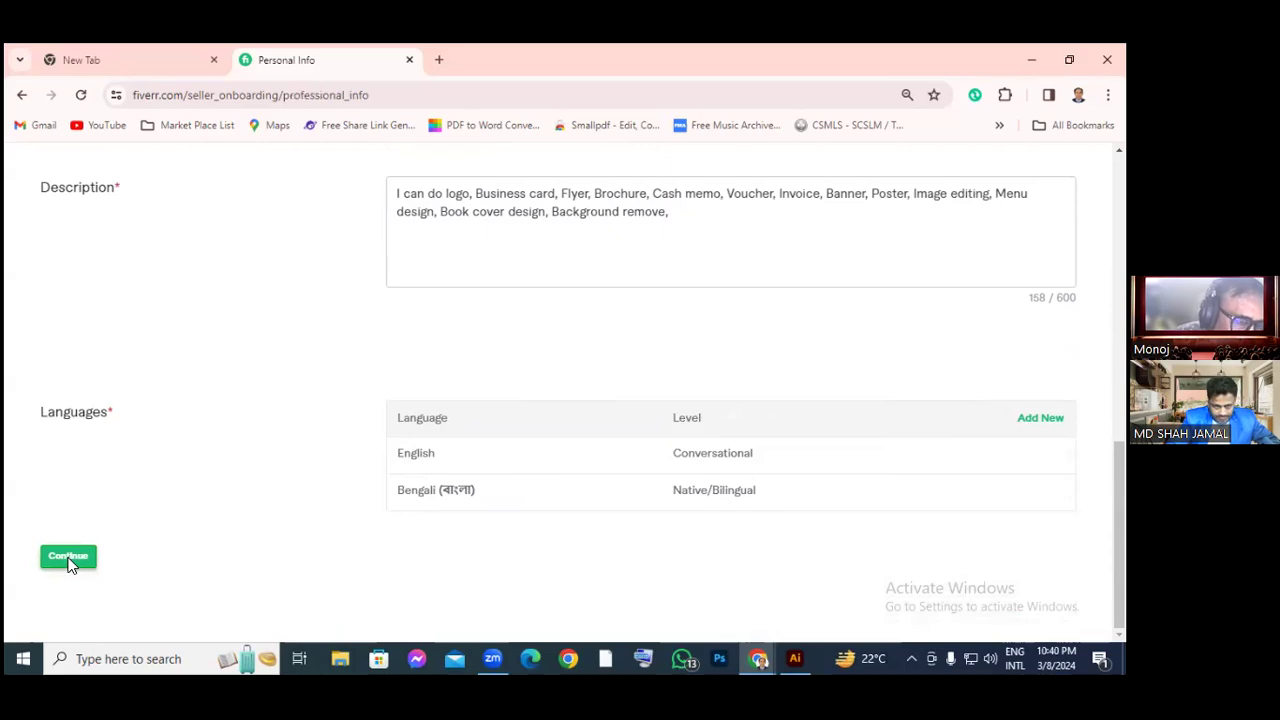
pyautogui.scroll(-1, 306, 423)
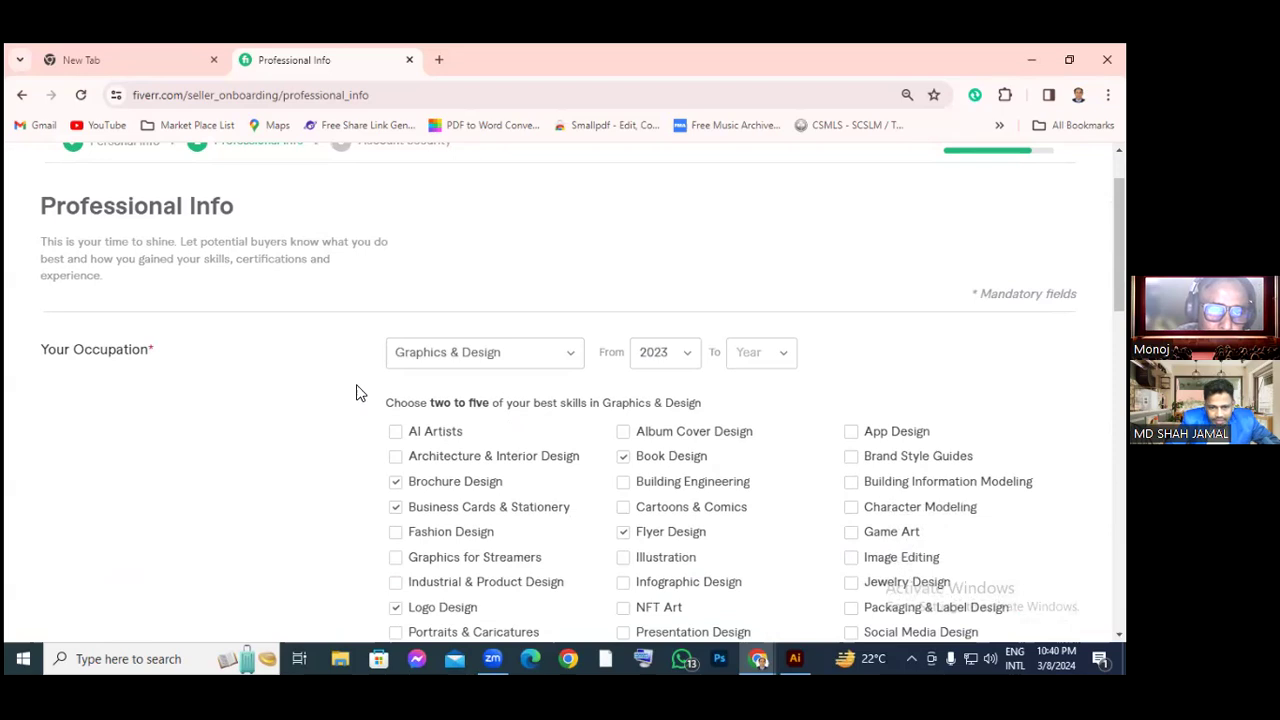
# Swap the Book Design skill for Image Editing, then add a second empty occupation entry
pyautogui.scroll(-1, 425, 330)
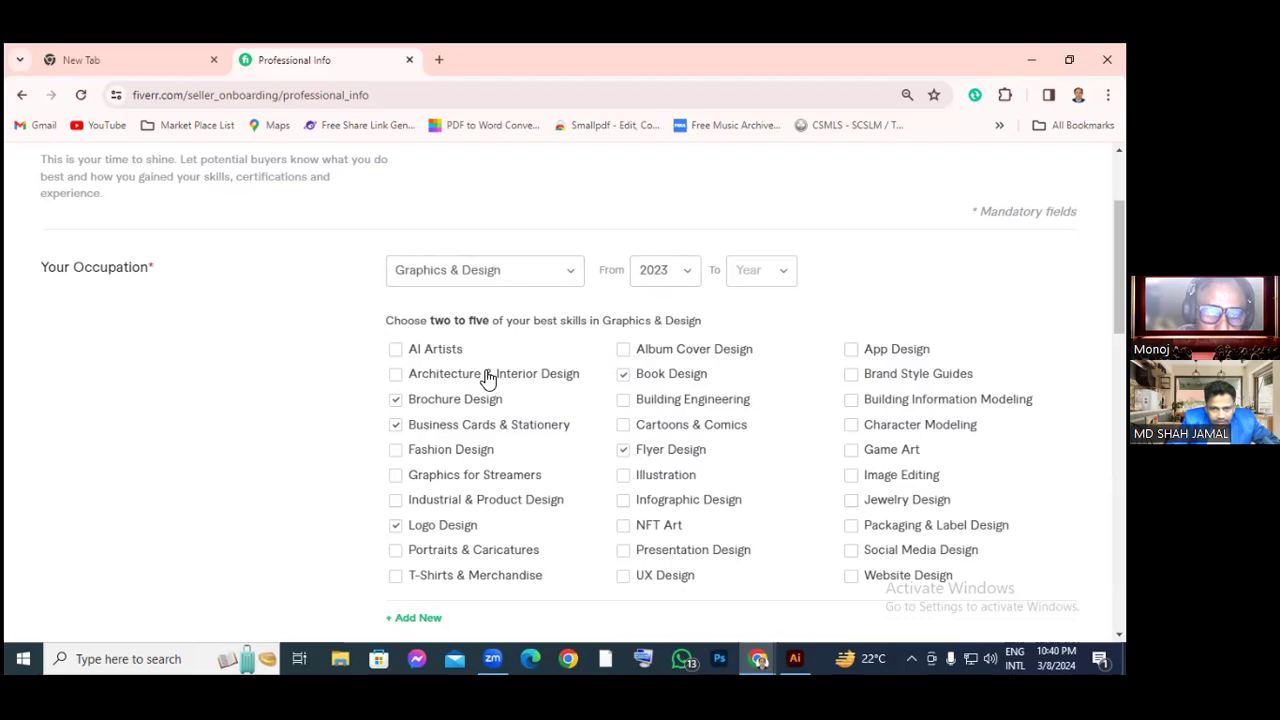
pyautogui.scroll(-1, 489, 374)
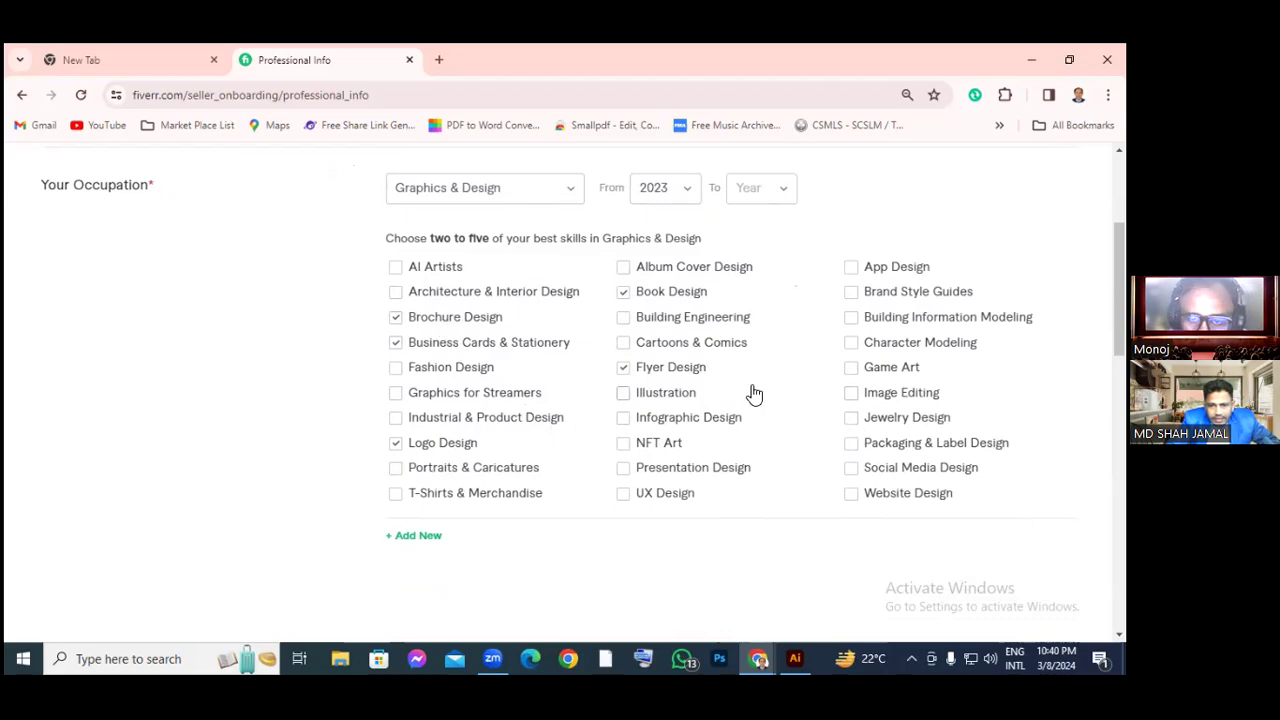
pyautogui.doubleClick(815, 391)
pyautogui.click(851, 395)
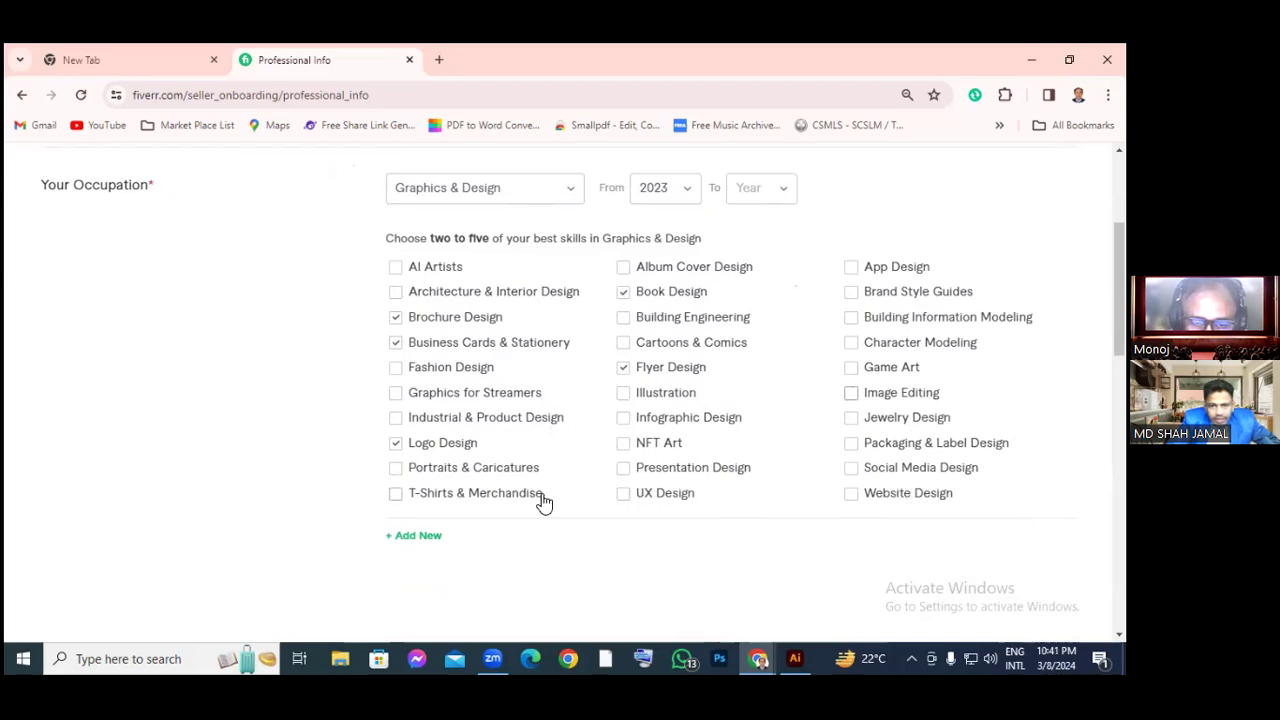
pyautogui.click(626, 292)
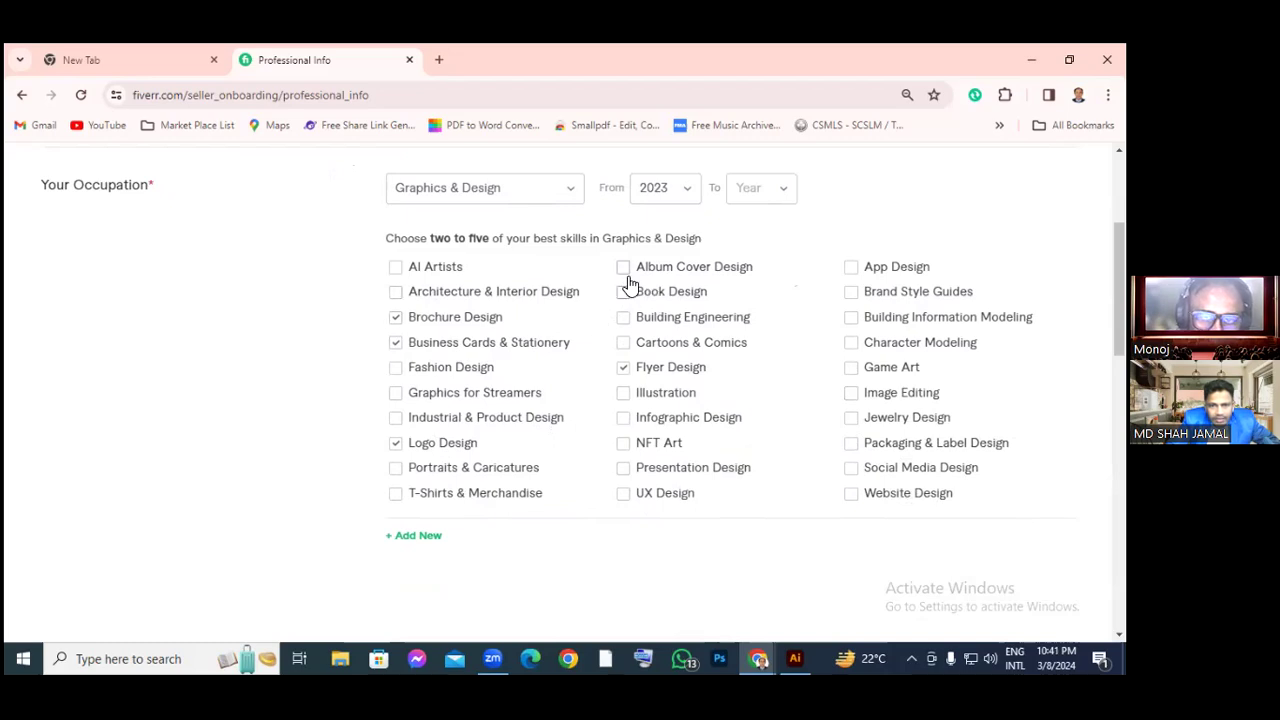
pyautogui.click(850, 394)
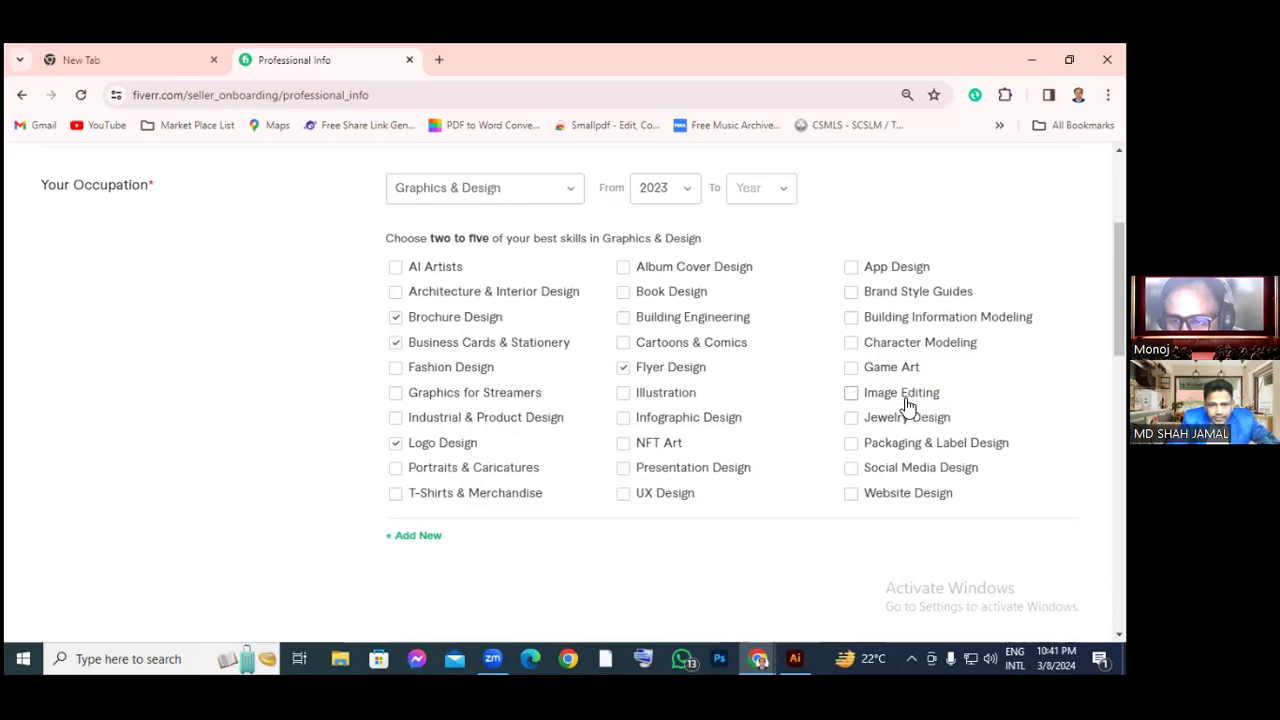
pyautogui.click(850, 396)
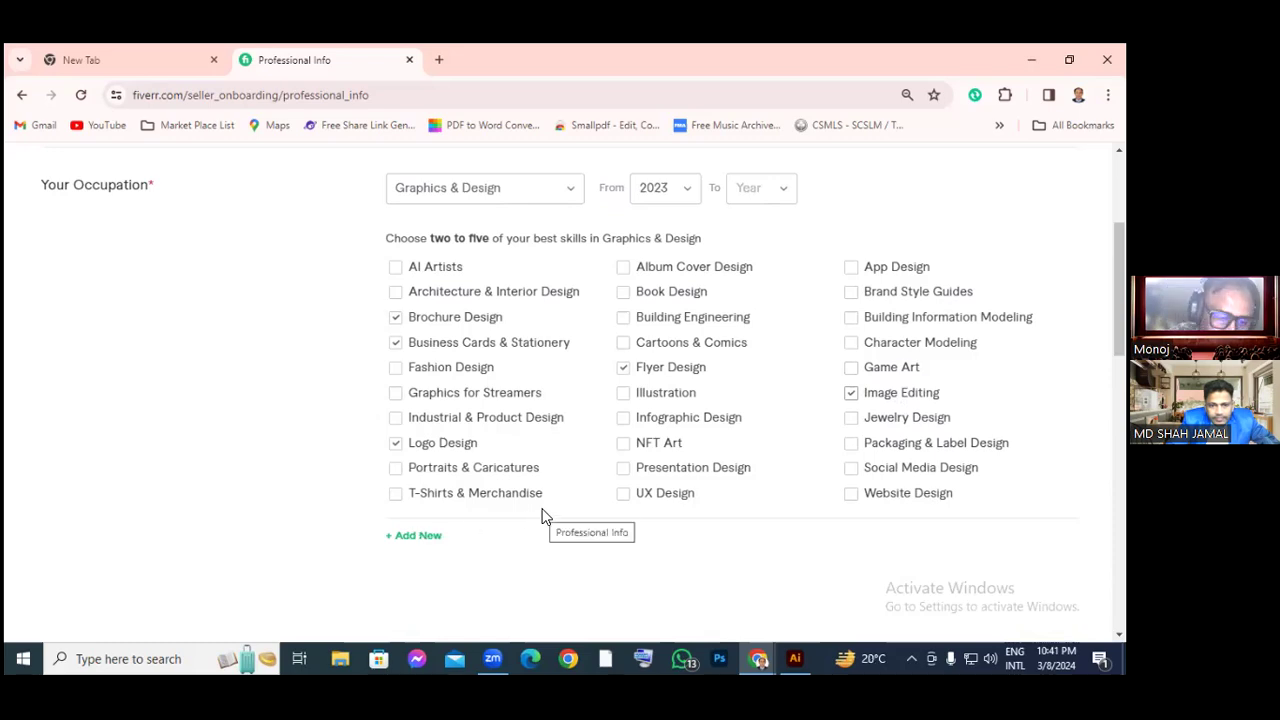
pyautogui.click(430, 537)
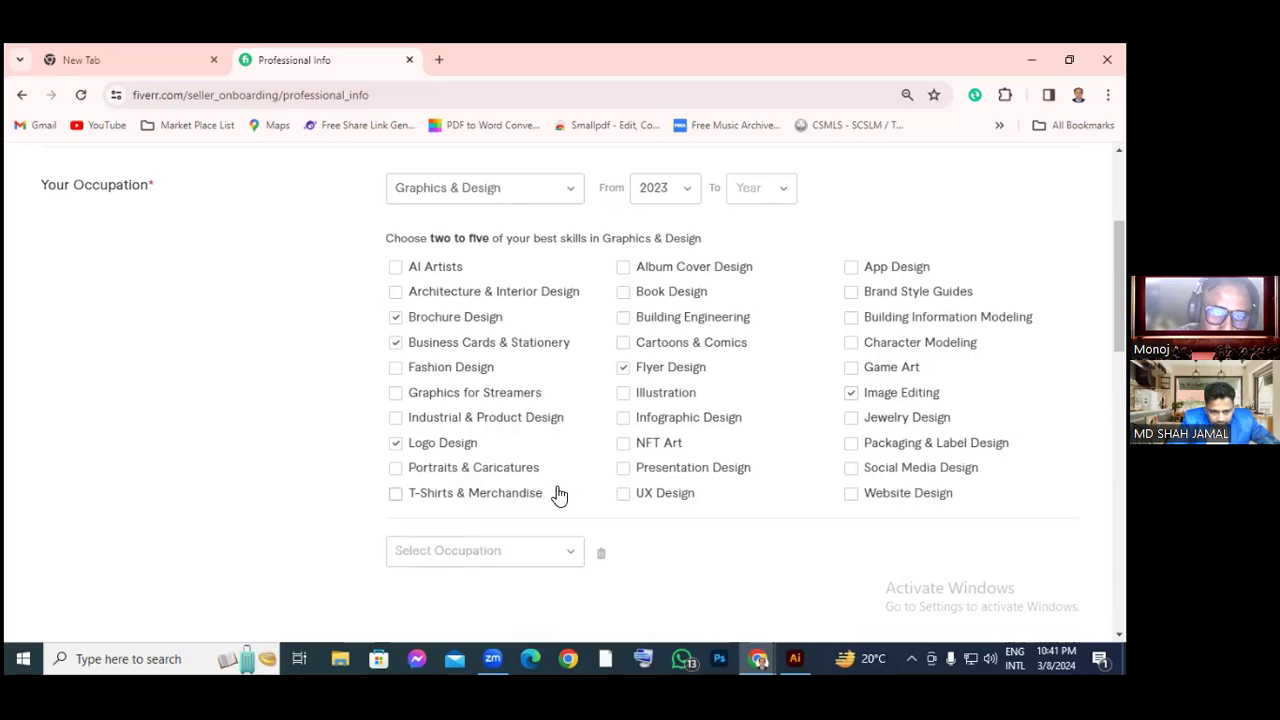
# Look through the occupation categories, Skills, Education and Certification, then submit Professional Info
pyautogui.click(540, 551)
pyautogui.scroll(-3, 540, 551)
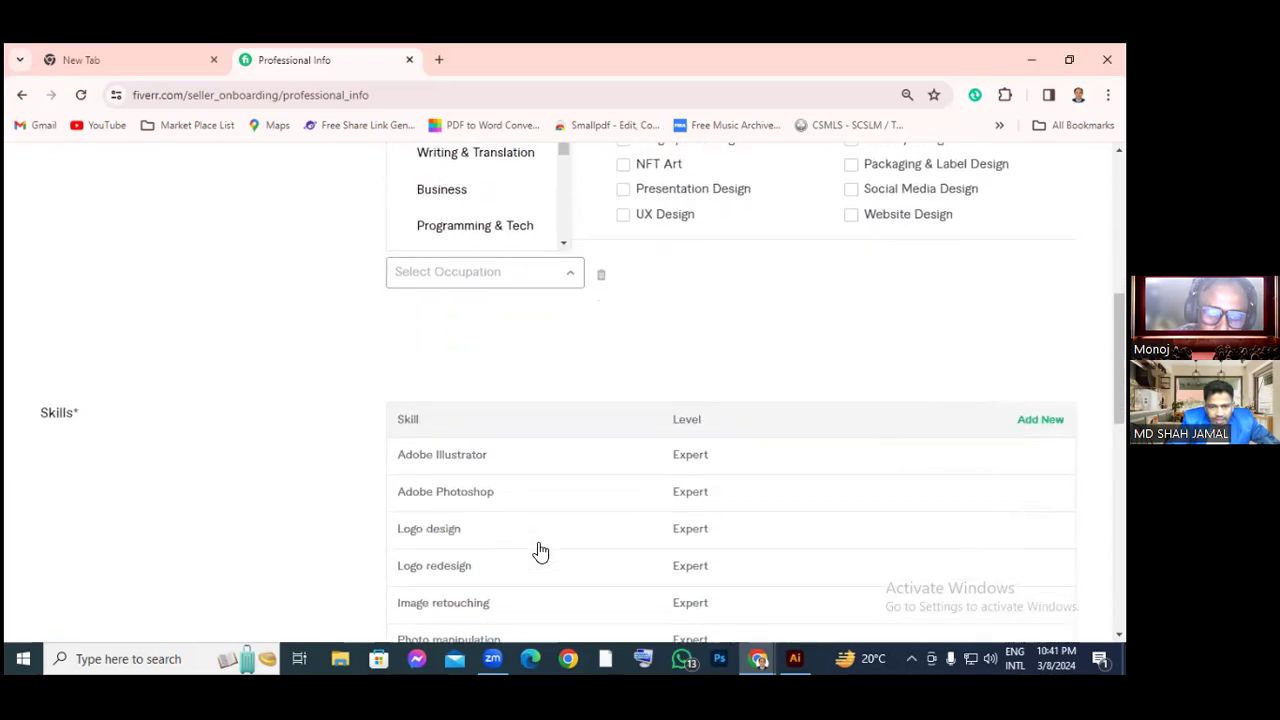
pyautogui.scroll(-4, 538, 551)
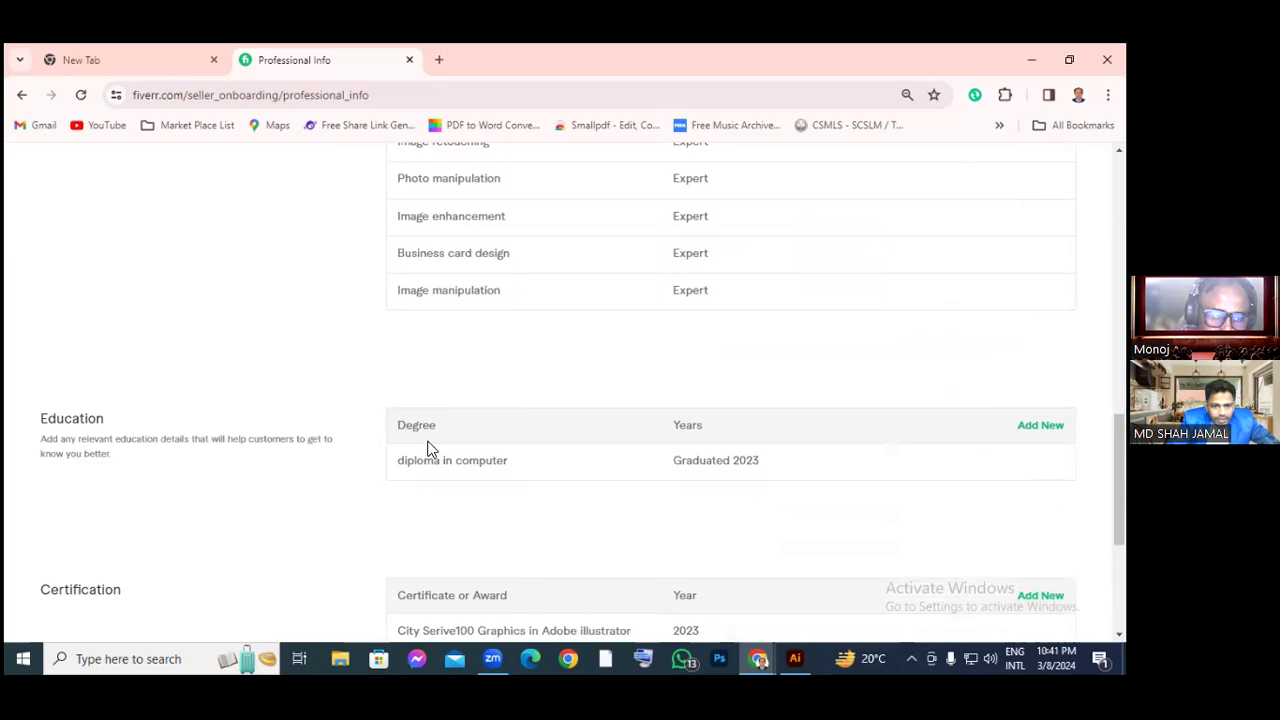
pyautogui.scroll(3, 428, 448)
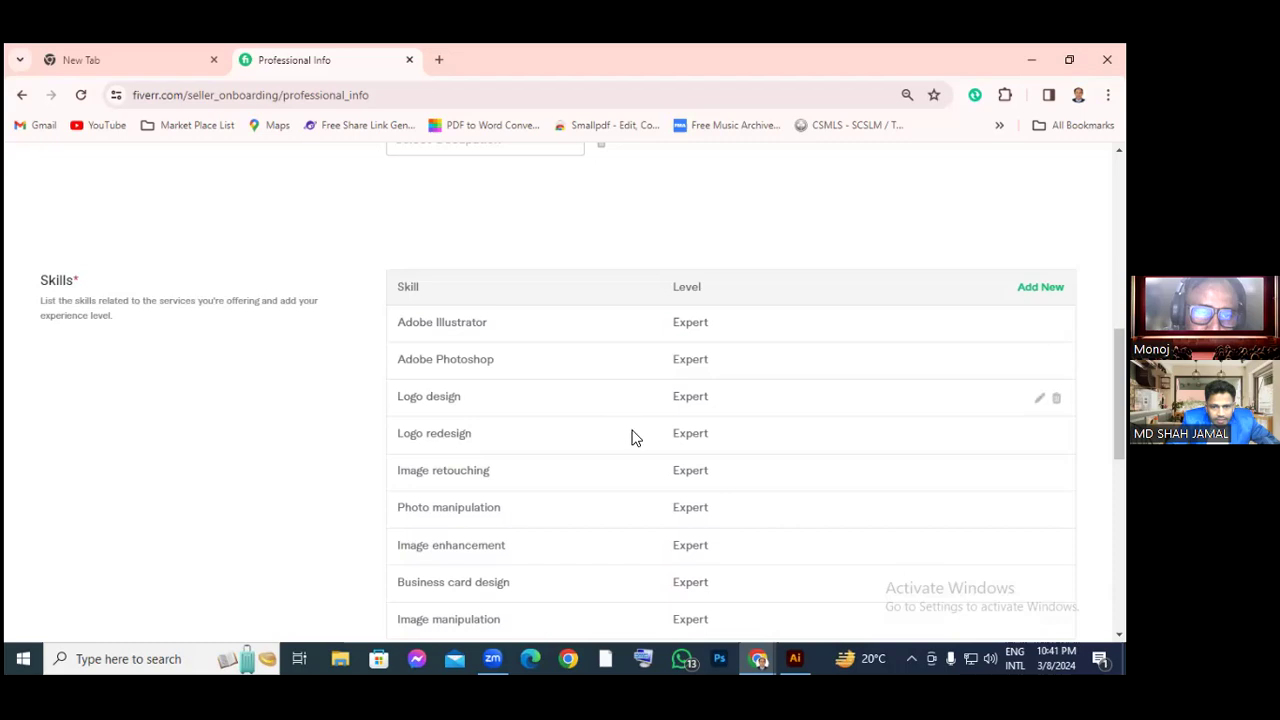
pyautogui.scroll(-2, 697, 489)
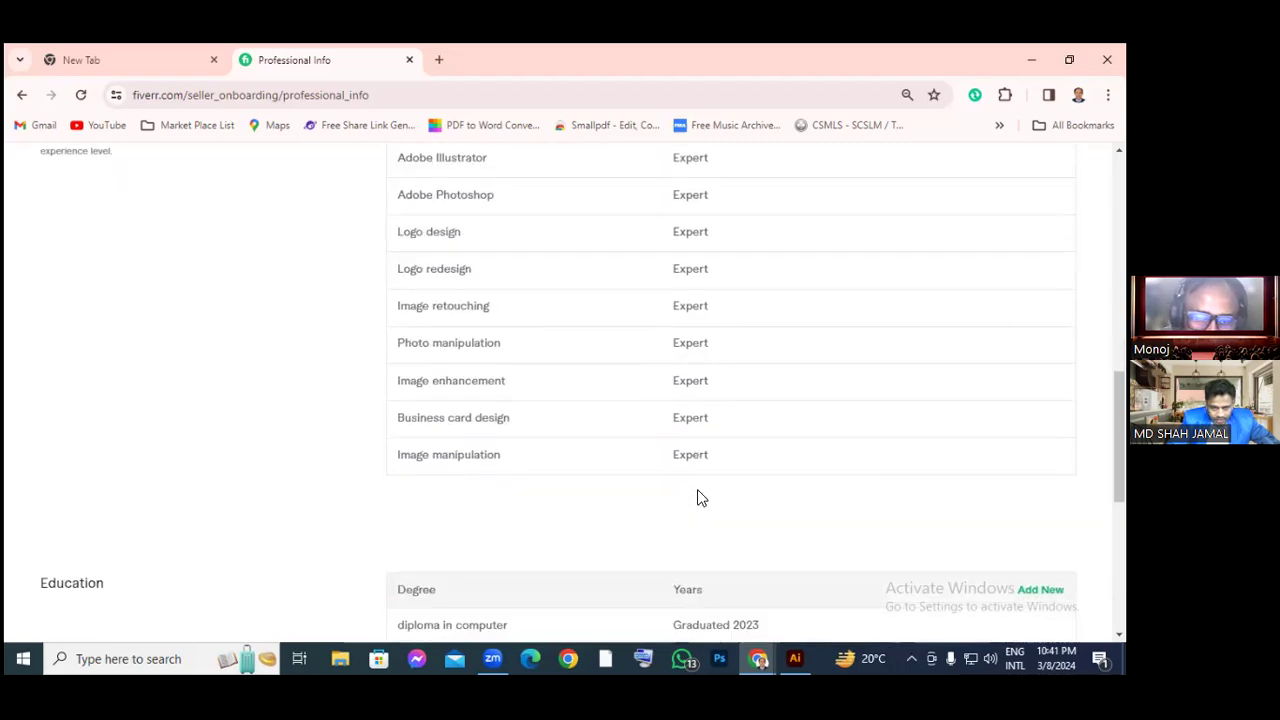
pyautogui.scroll(-1, 698, 491)
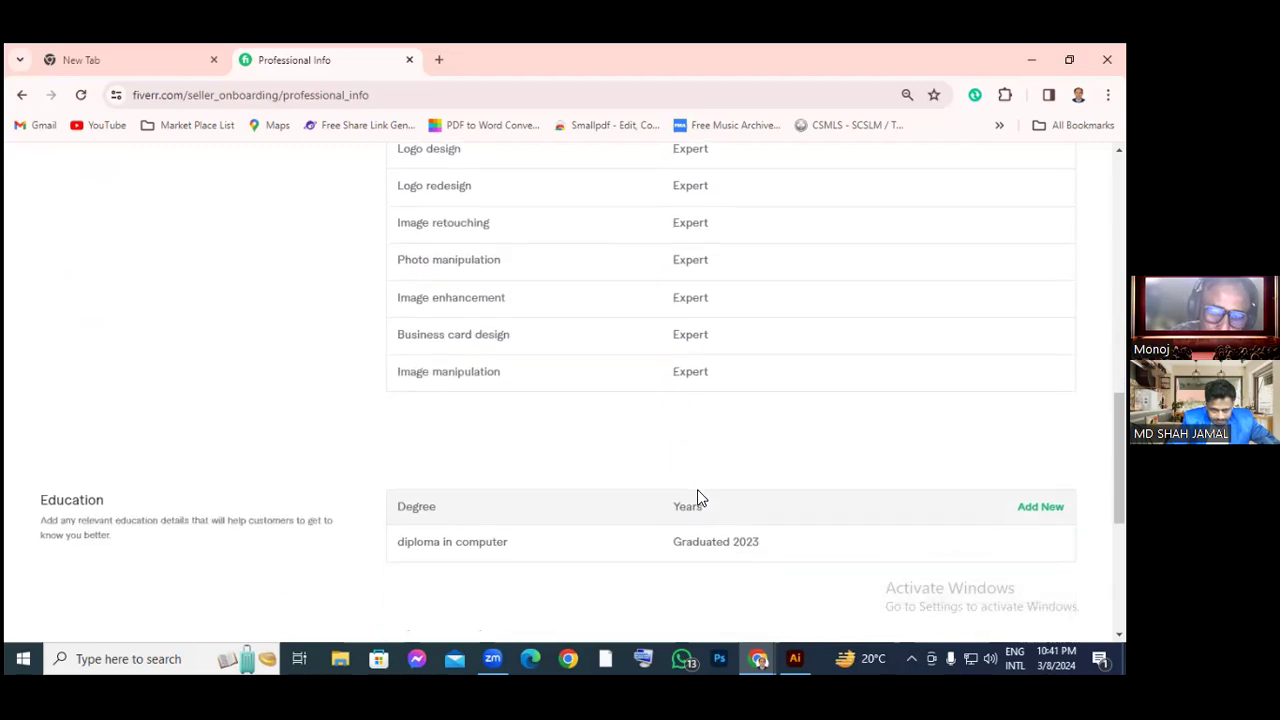
pyautogui.scroll(-1, 698, 498)
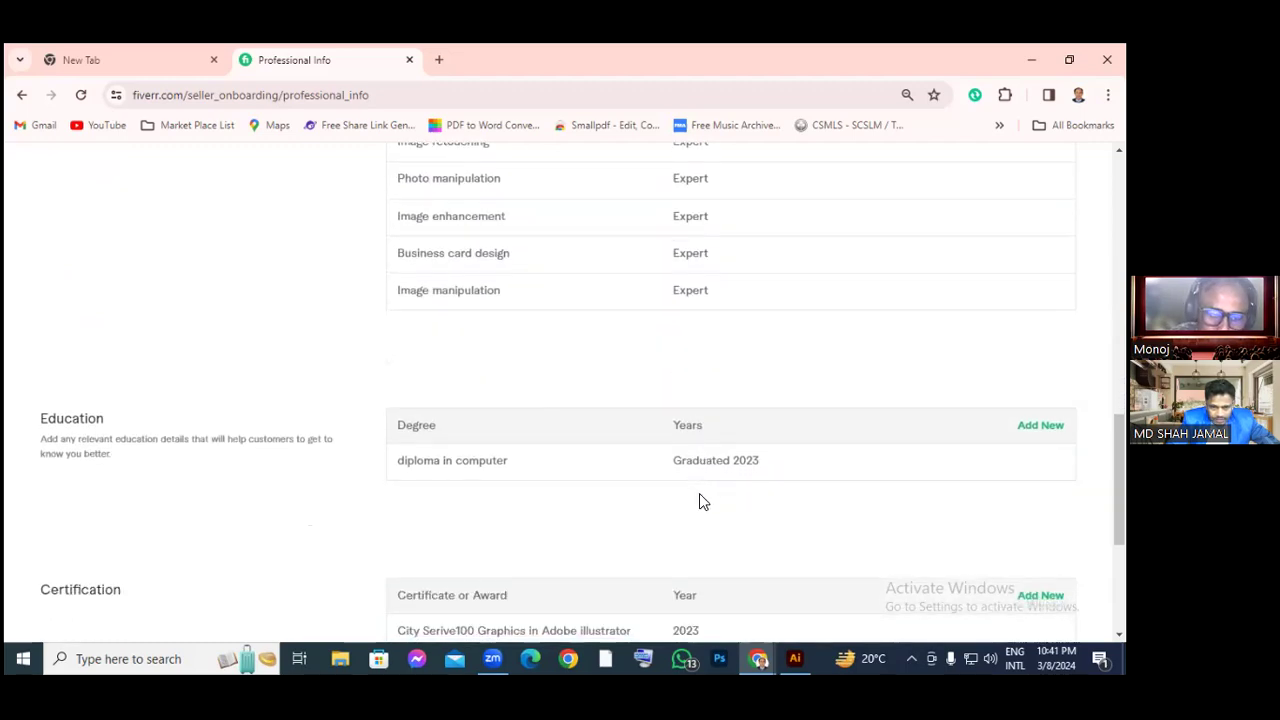
pyautogui.scroll(-1, 699, 493)
pyautogui.scroll(-1, 699, 495)
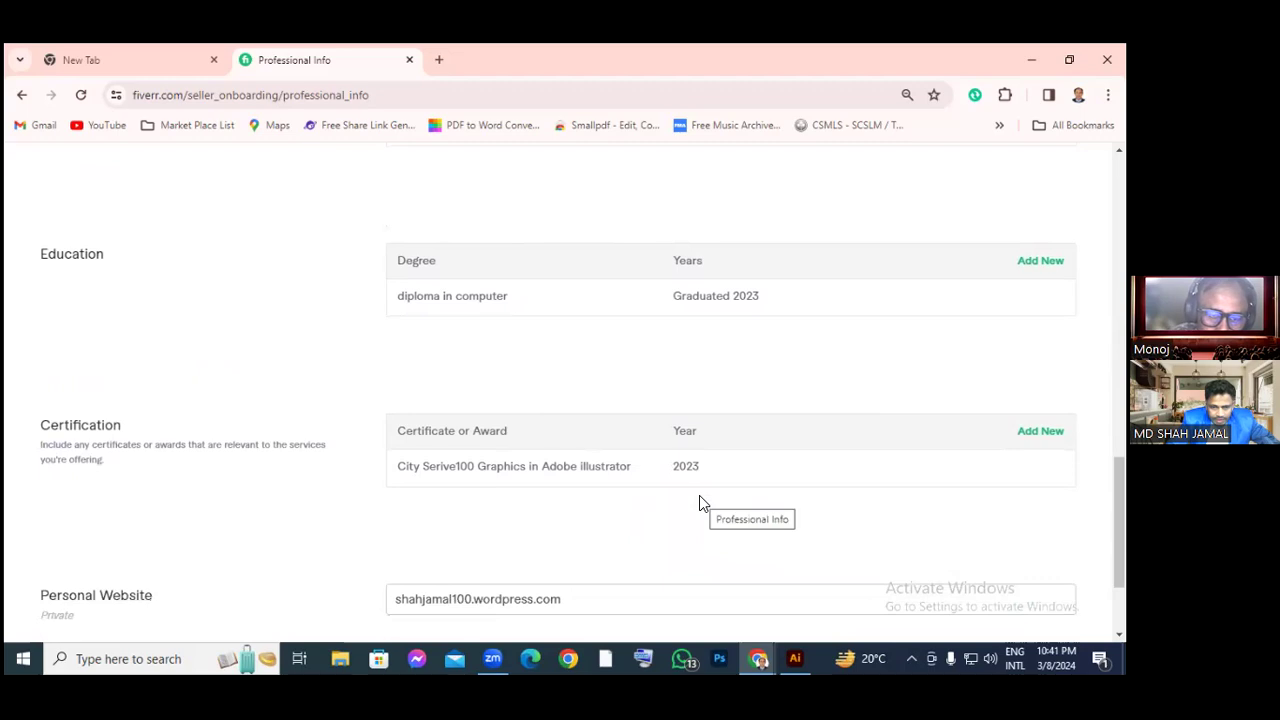
pyautogui.scroll(-2, 699, 497)
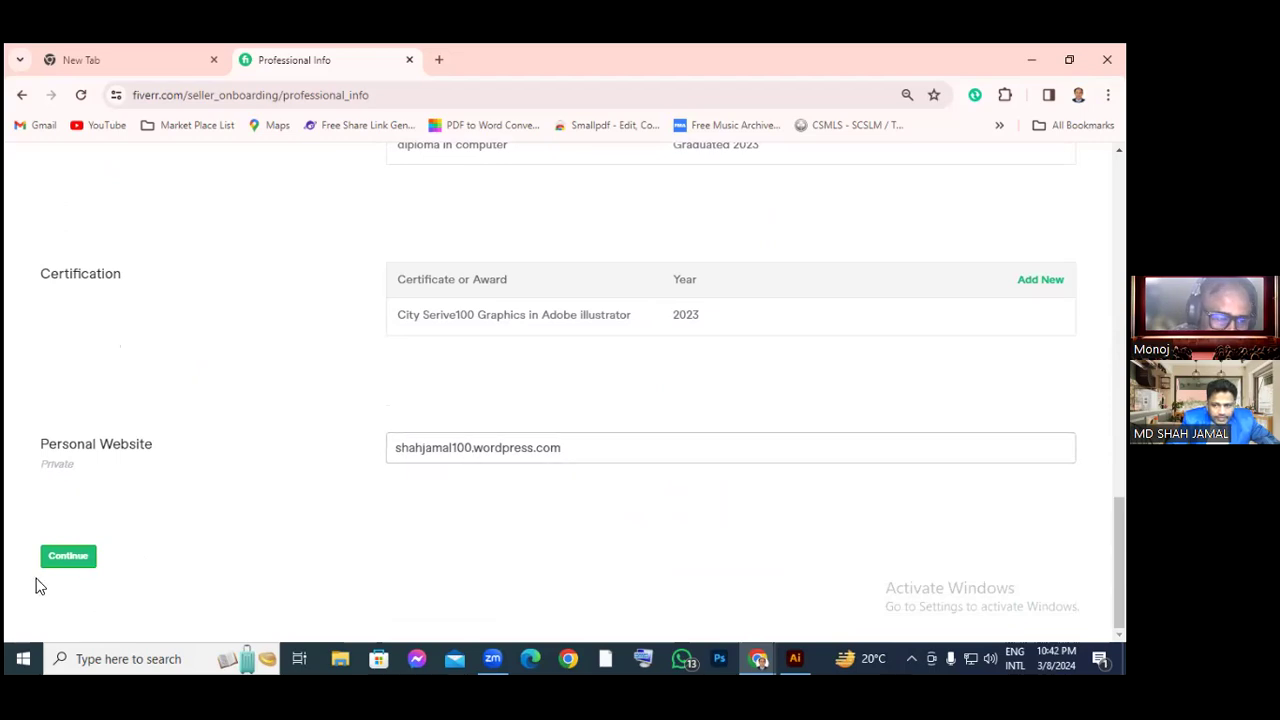
pyautogui.click(63, 566)
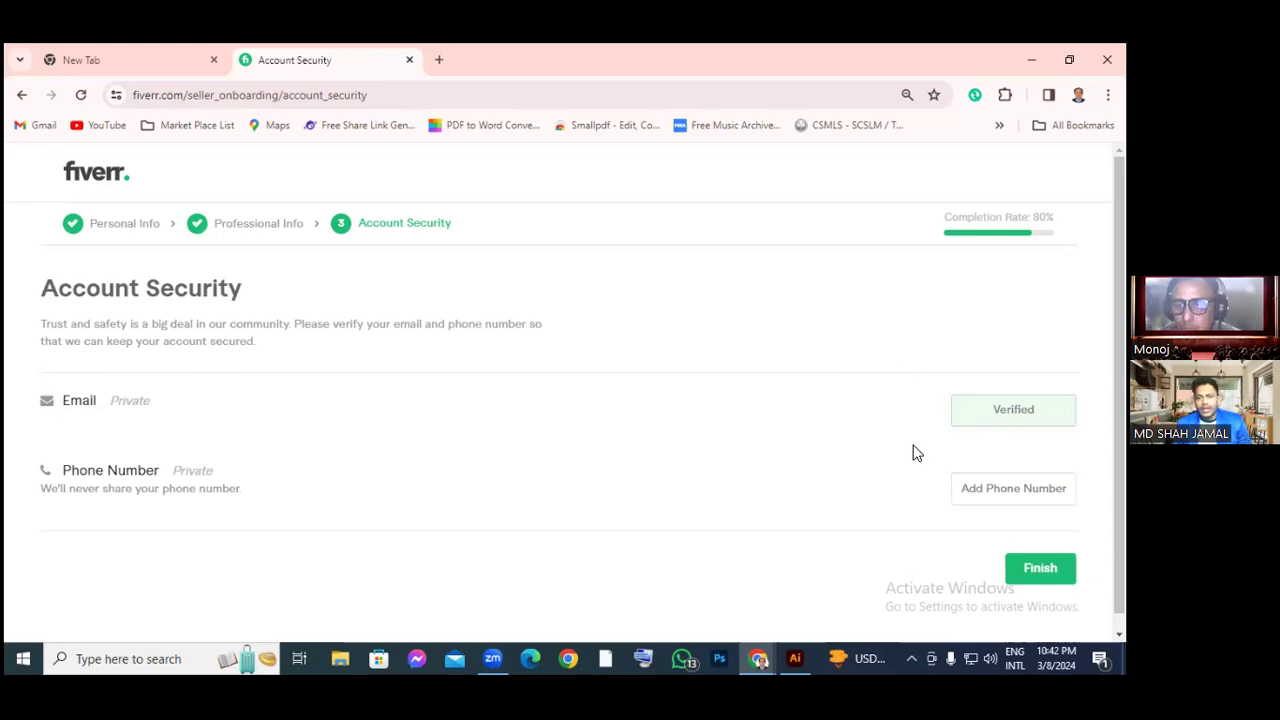
# Review the Account Security page, highlighting its progress heading; email is verified, phone not yet added
pyautogui.scroll(-1, 410, 492)
pyautogui.scroll(-1, 423, 483)
pyautogui.scroll(1, 423, 483)
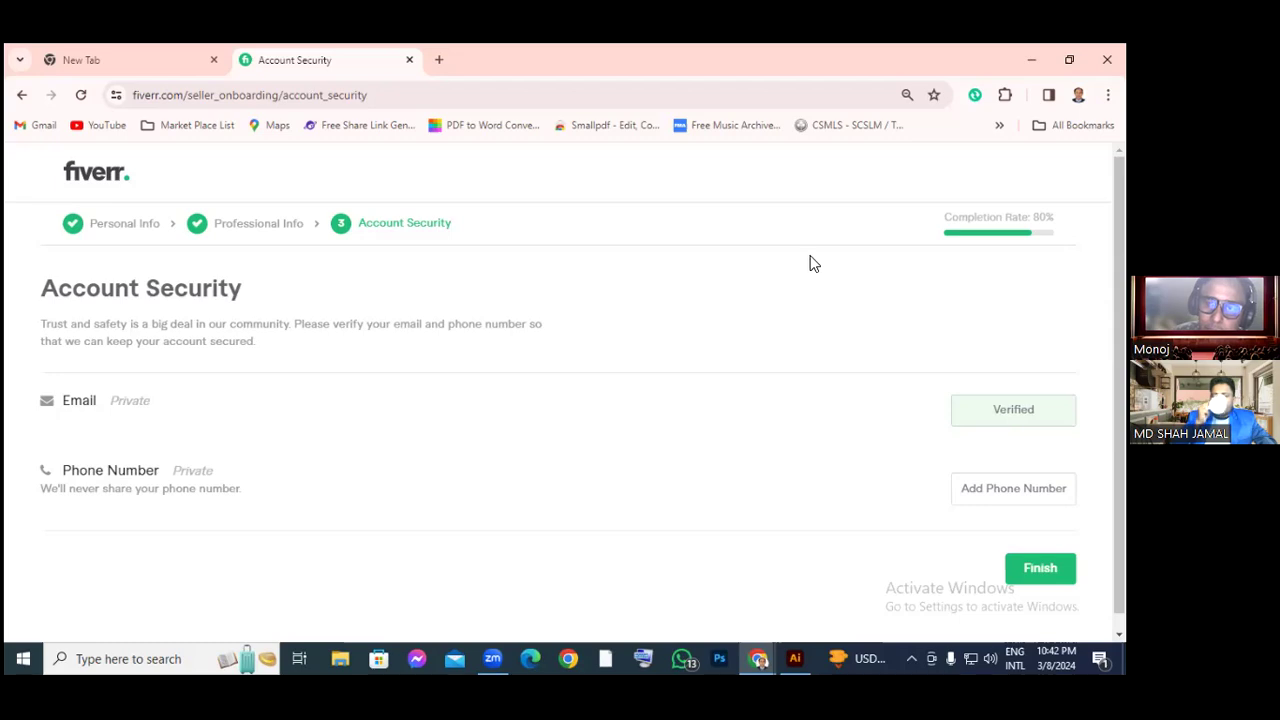
pyautogui.moveTo(800, 257); pyautogui.dragTo(931, 200)
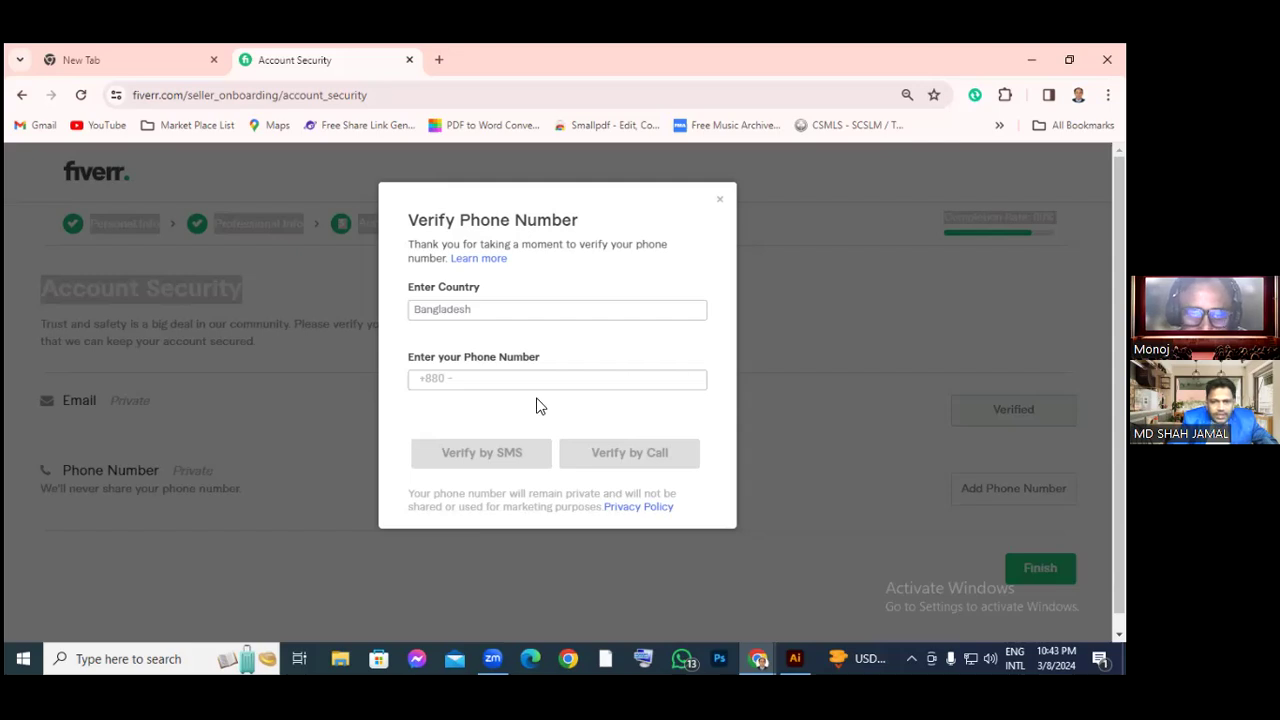
# Enter the phone number after the +880 prefix, correcting the mistyped digits
pyautogui.click(508, 378)
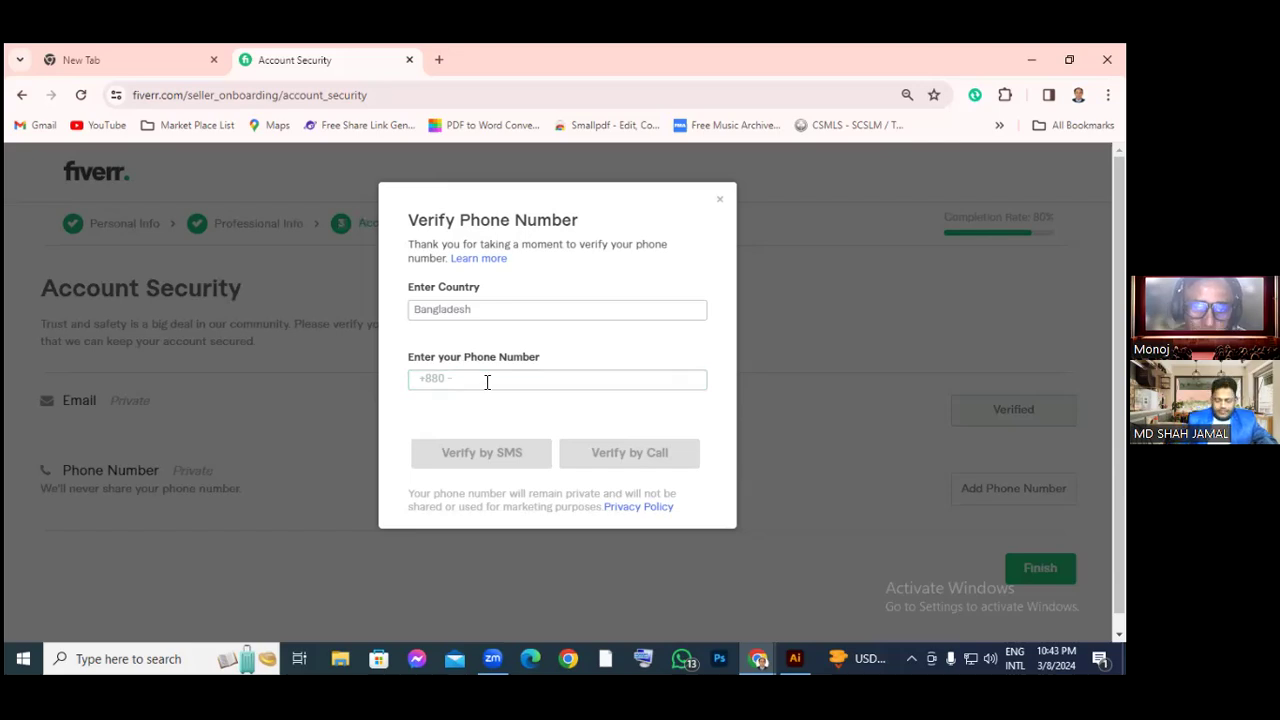
pyautogui.click(511, 380)
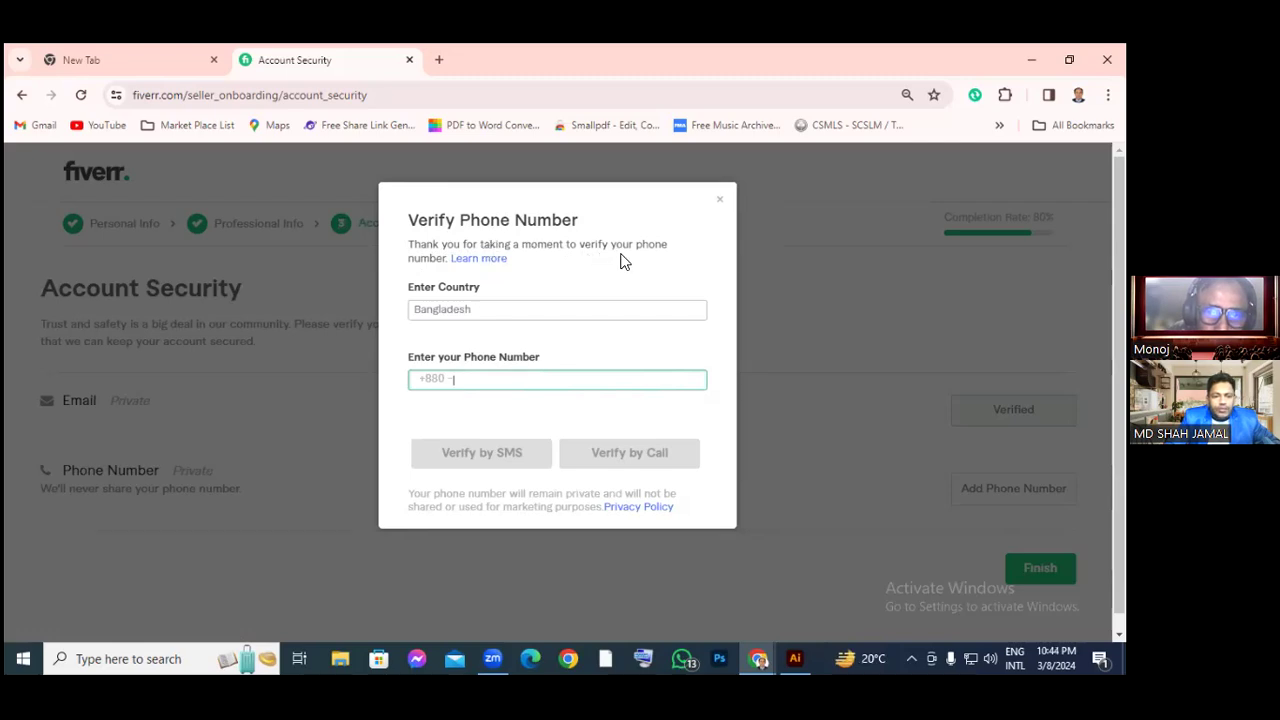
pyautogui.moveTo(508, 360); pyautogui.dragTo(524, 372)
pyautogui.click(490, 378)
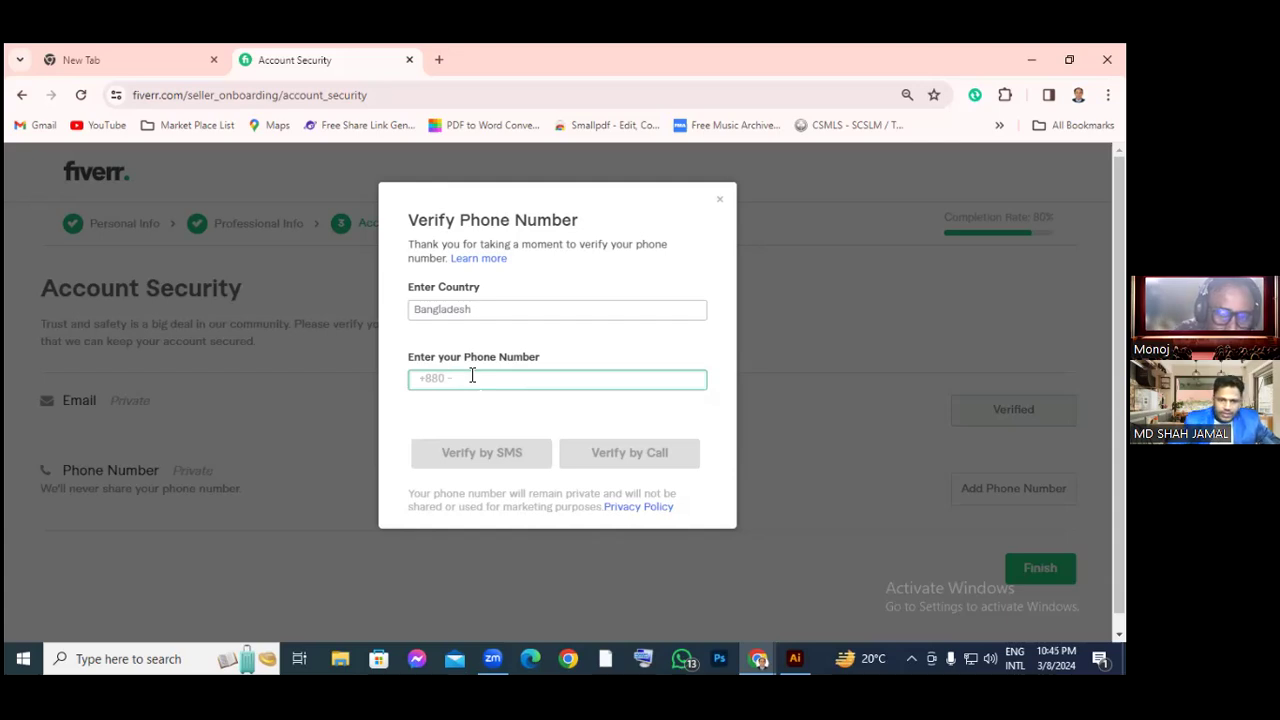
pyautogui.write('10')
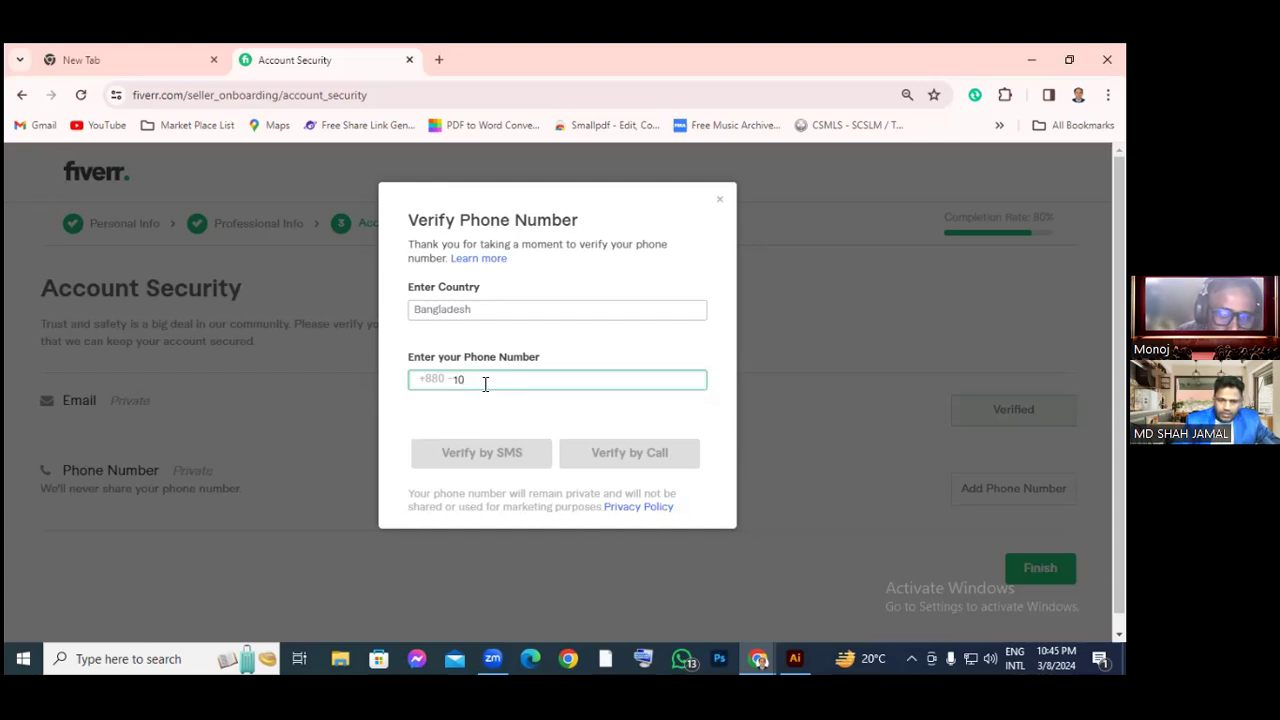
pyautogui.press('BackSpace')
pyautogui.press('BackSpace')
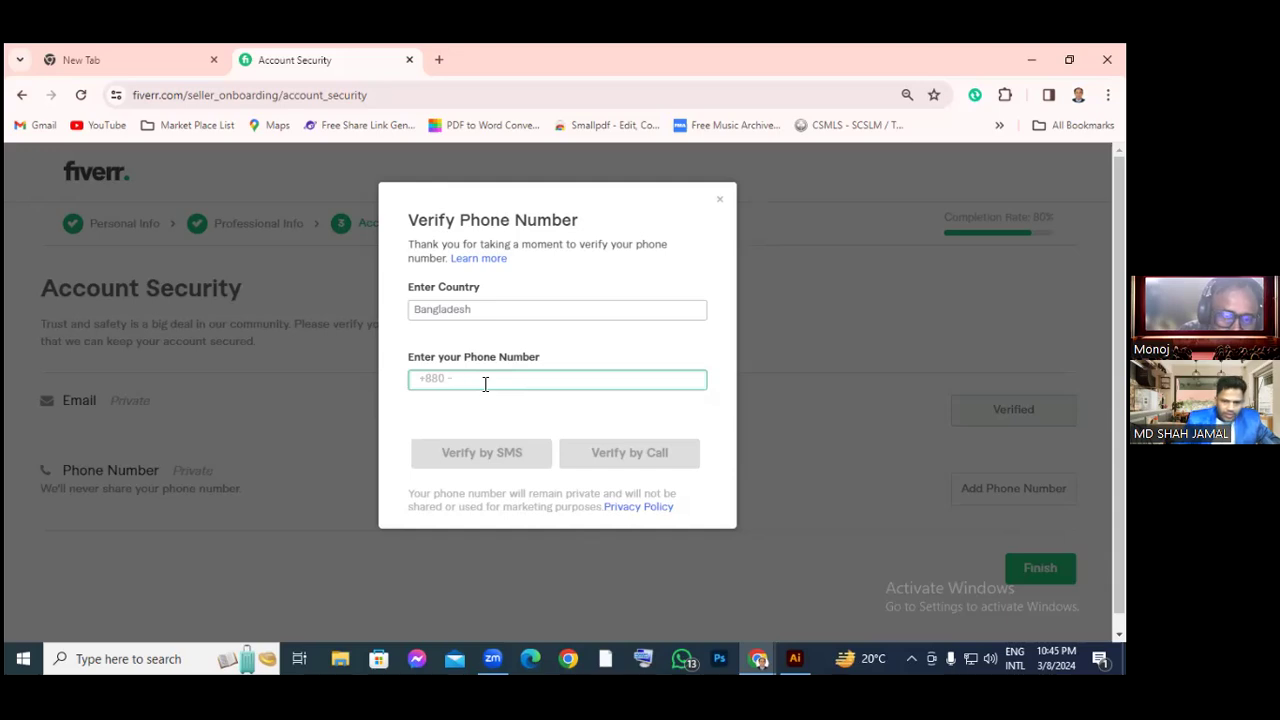
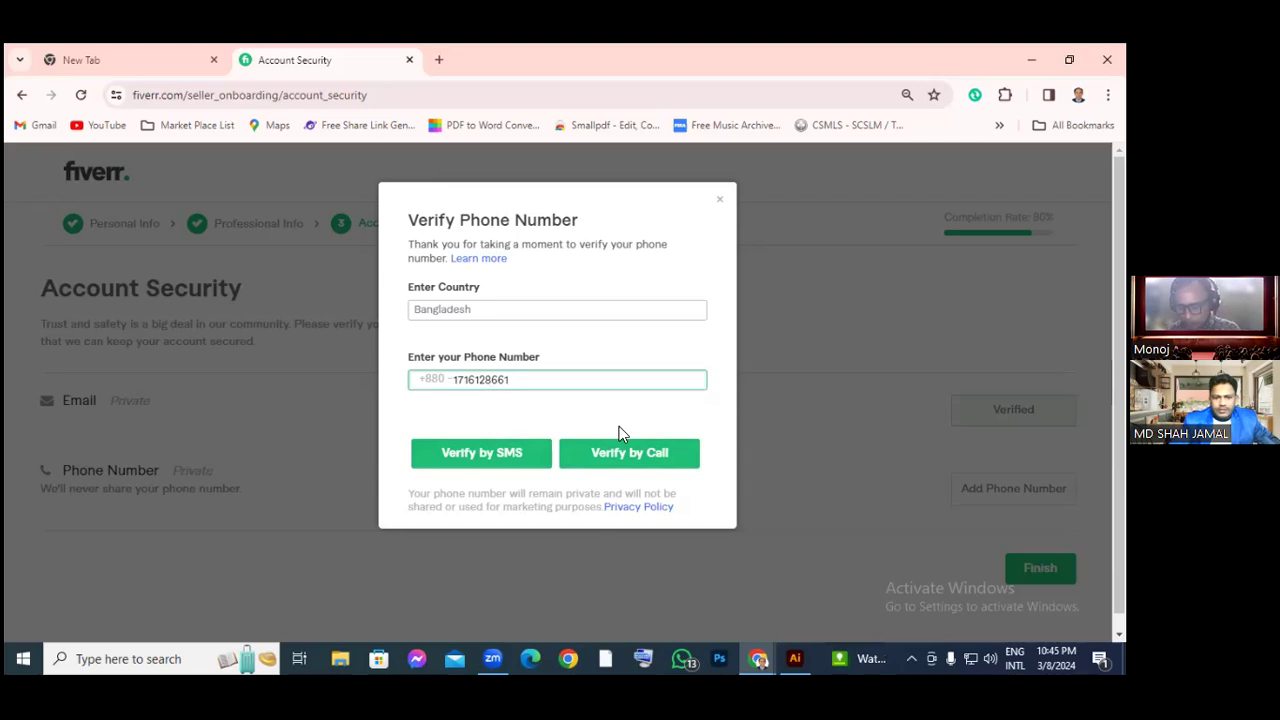
# Try call and SMS verification after trimming the last digit, dismiss the limit notice, and finish onboarding
pyautogui.click(634, 459)
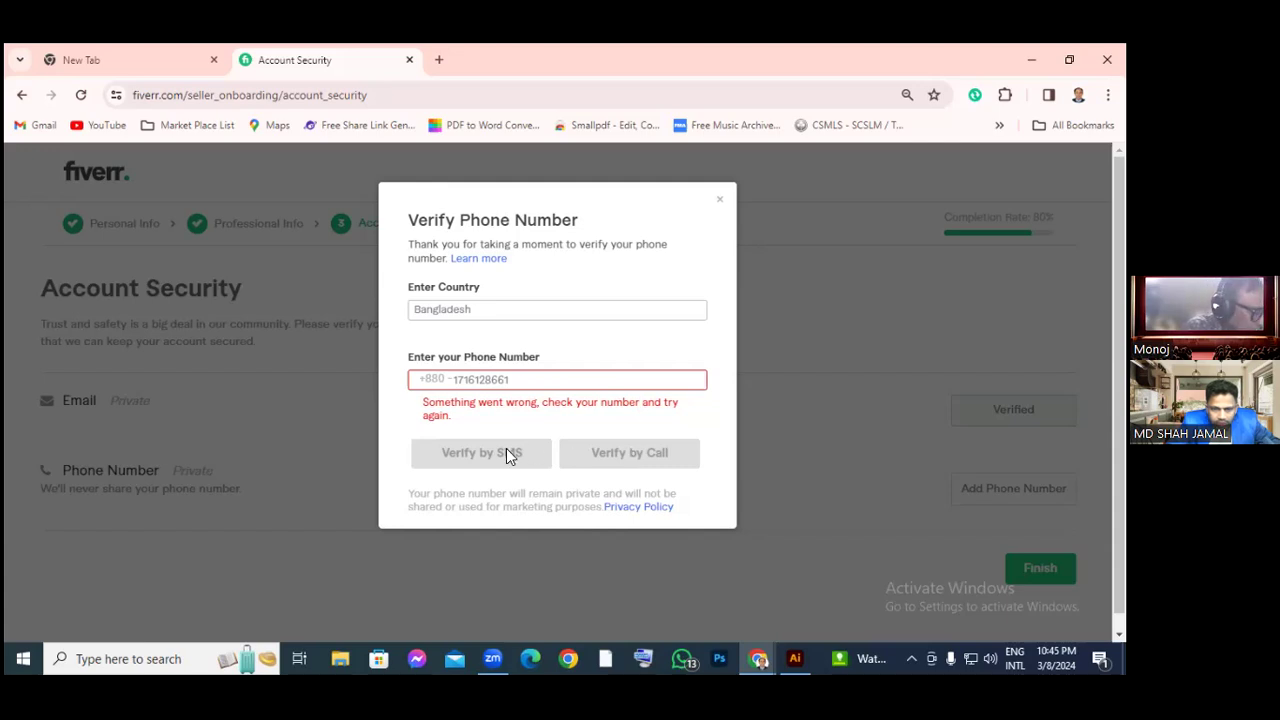
pyautogui.click(526, 379)
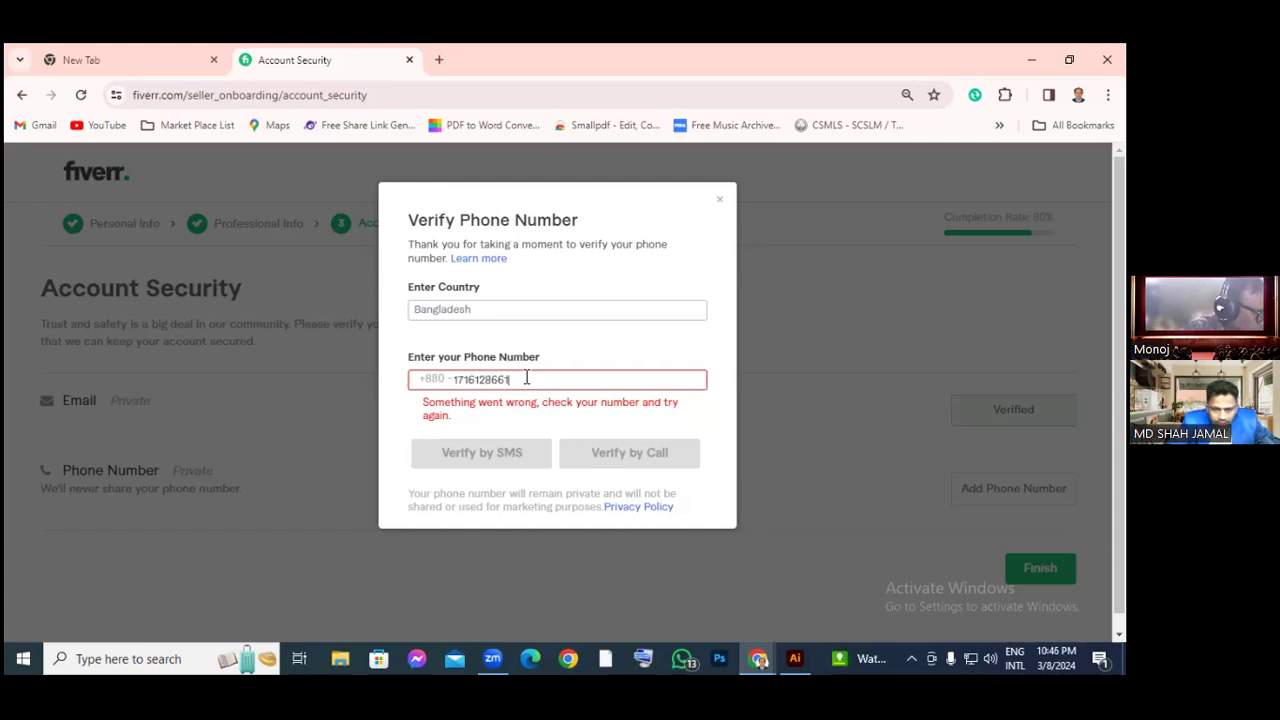
pyautogui.press('BackSpace')
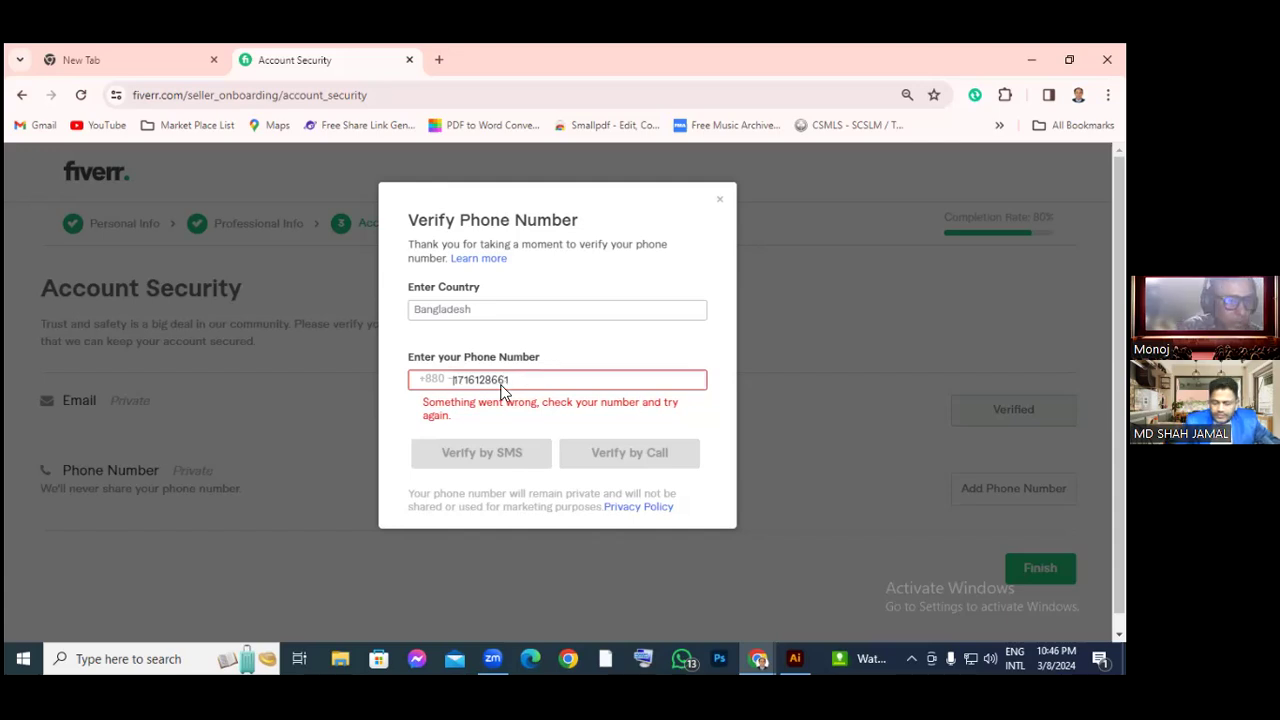
pyautogui.click(572, 400)
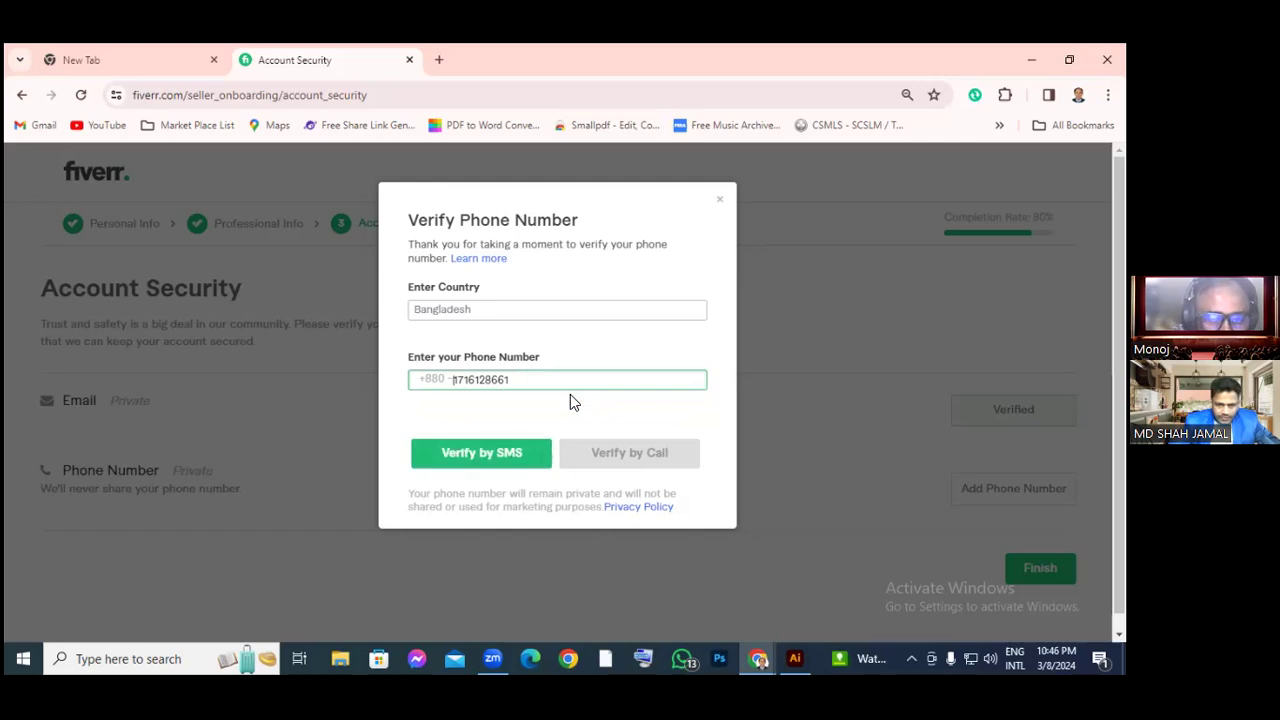
pyautogui.click(483, 464)
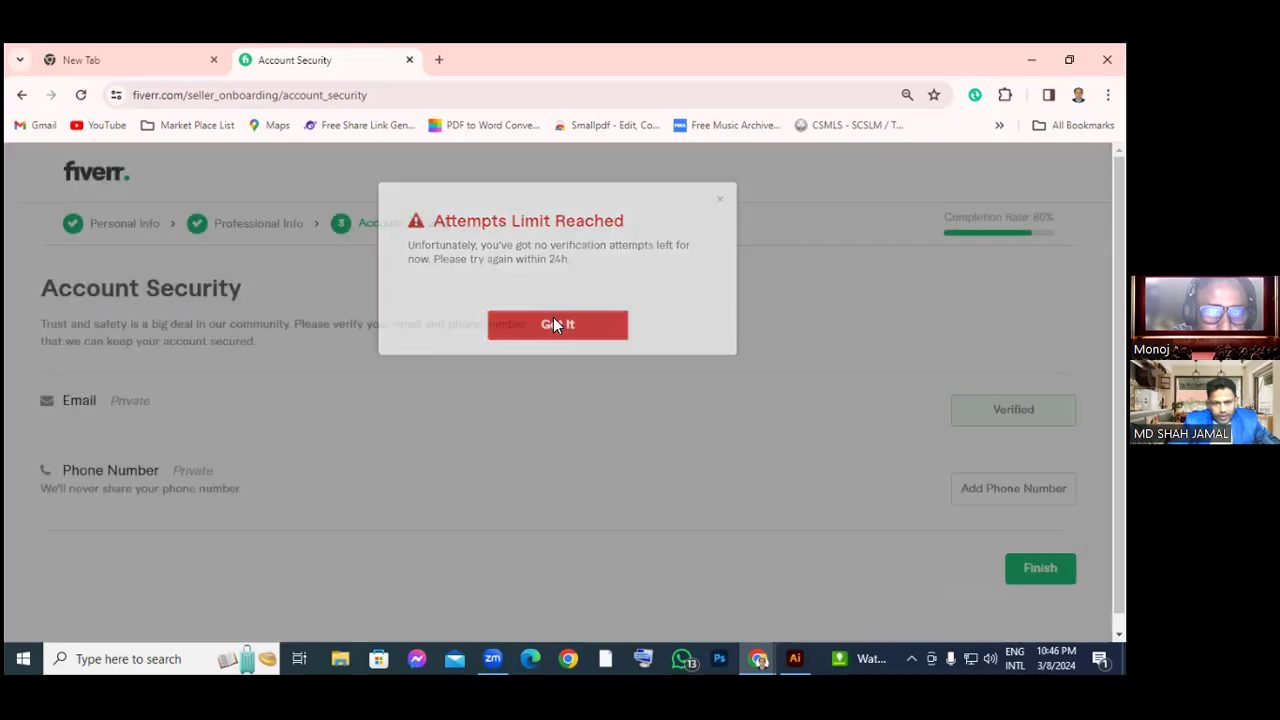
pyautogui.click(554, 325)
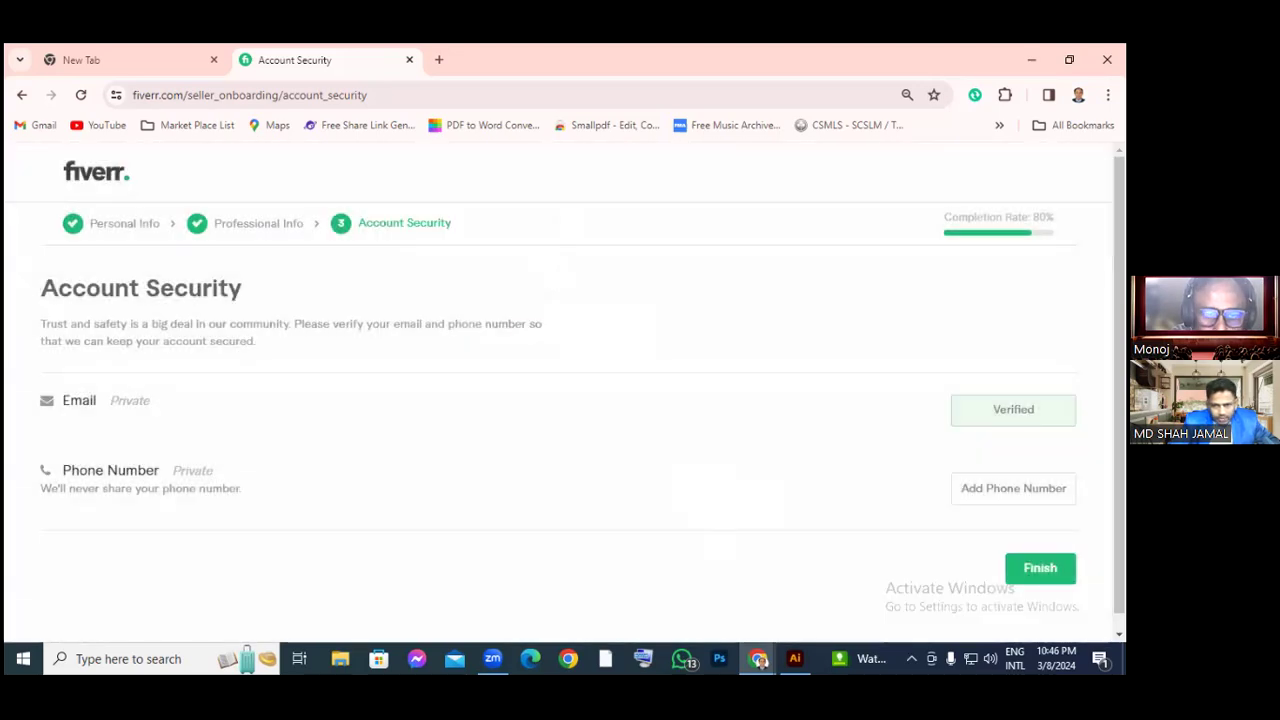
pyautogui.click(1040, 568)
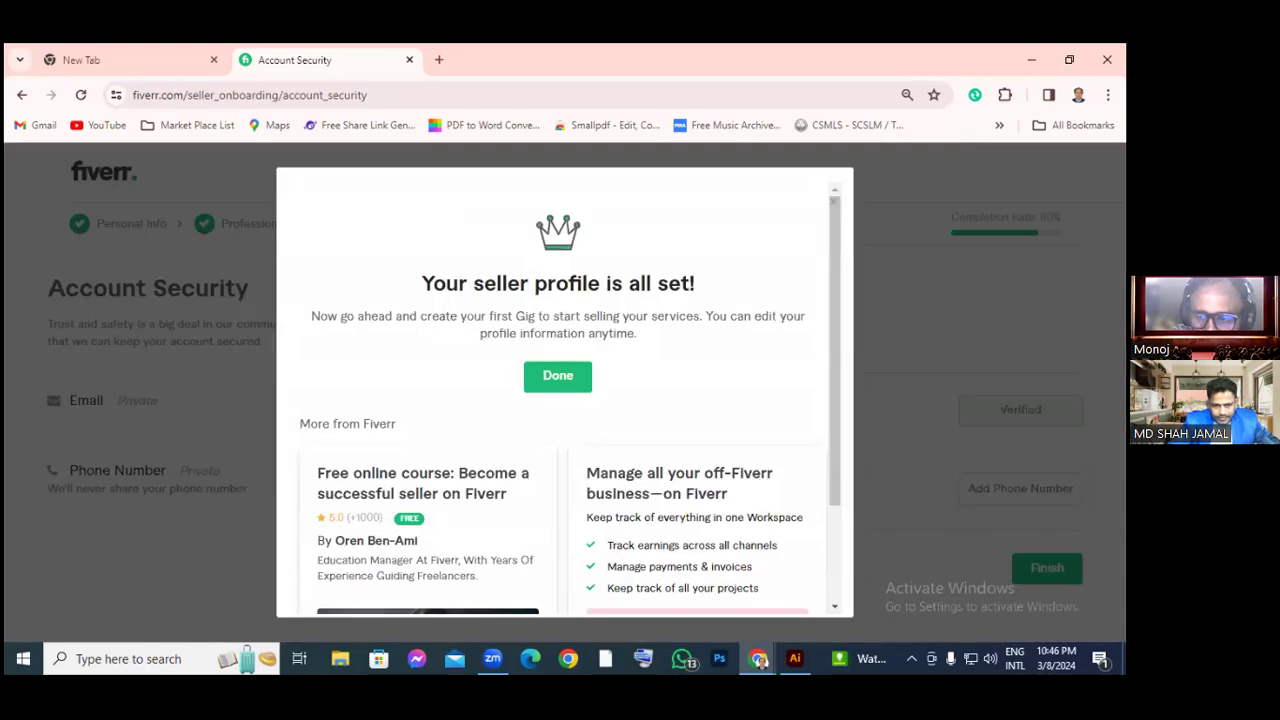
# Scroll the 'Your seller profile is all set!' confirmation showing the free seller course offer
pyautogui.scroll(-2, 694, 507)
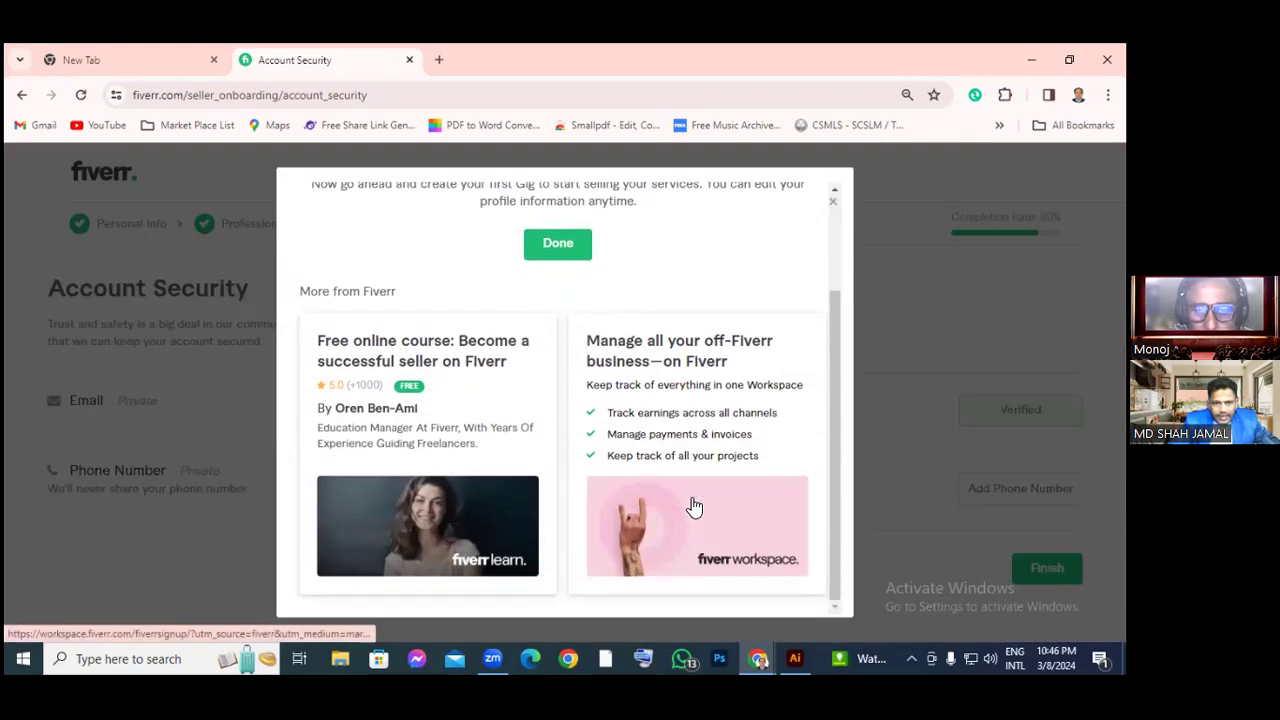
pyautogui.scroll(2, 592, 376)
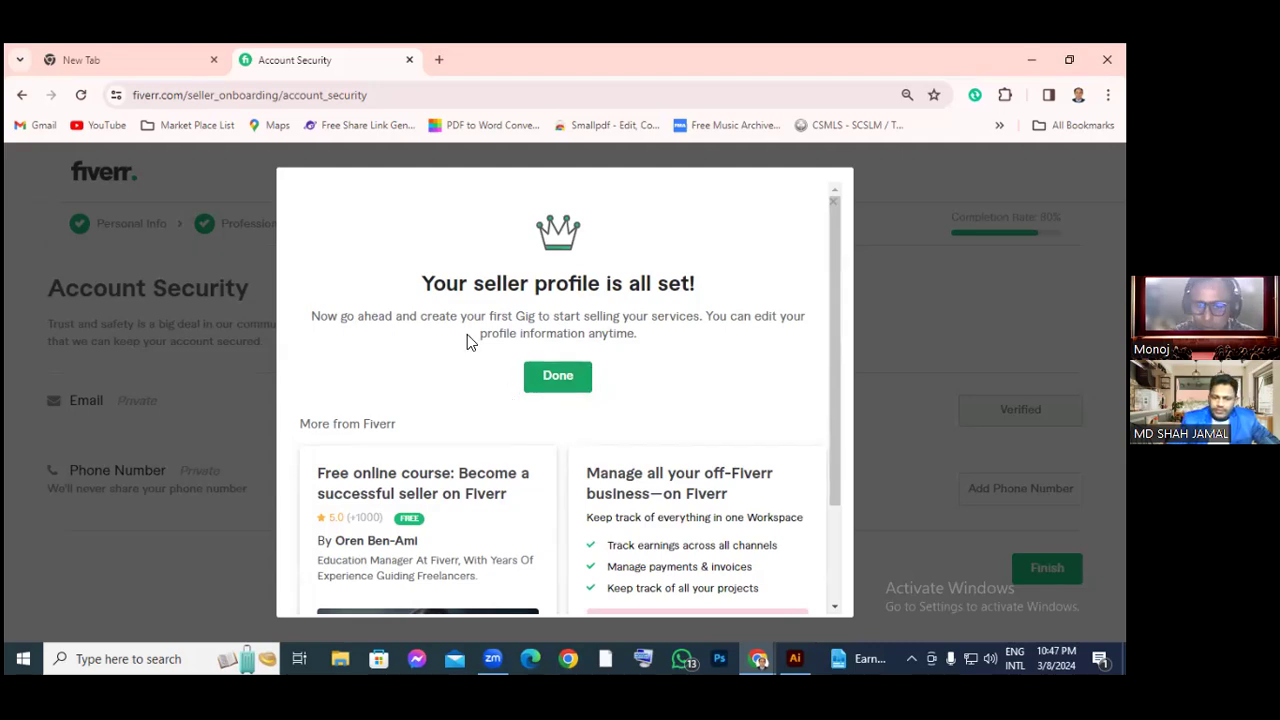
# Close the seller profile dialog with Done to open the new Gig's Overview form
pyautogui.click(556, 377)
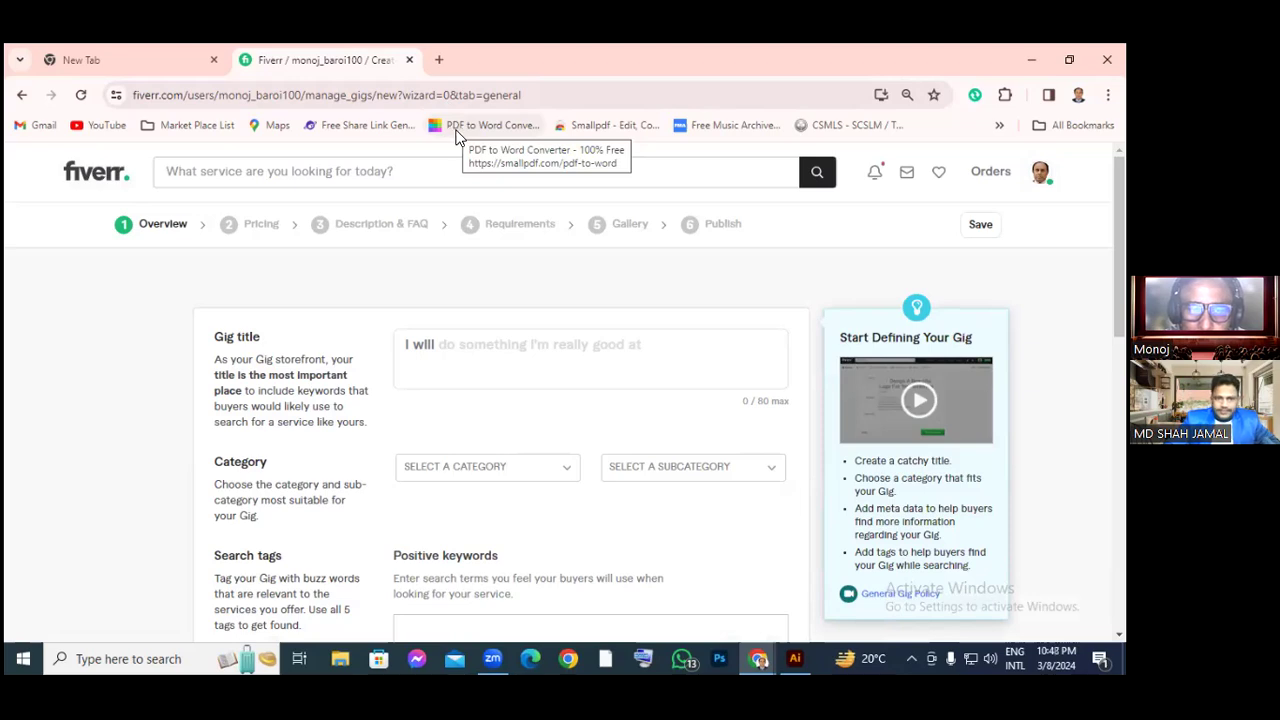
# Open fiverr.com in a new Chrome tab and select its service search box
pyautogui.click(438, 59)
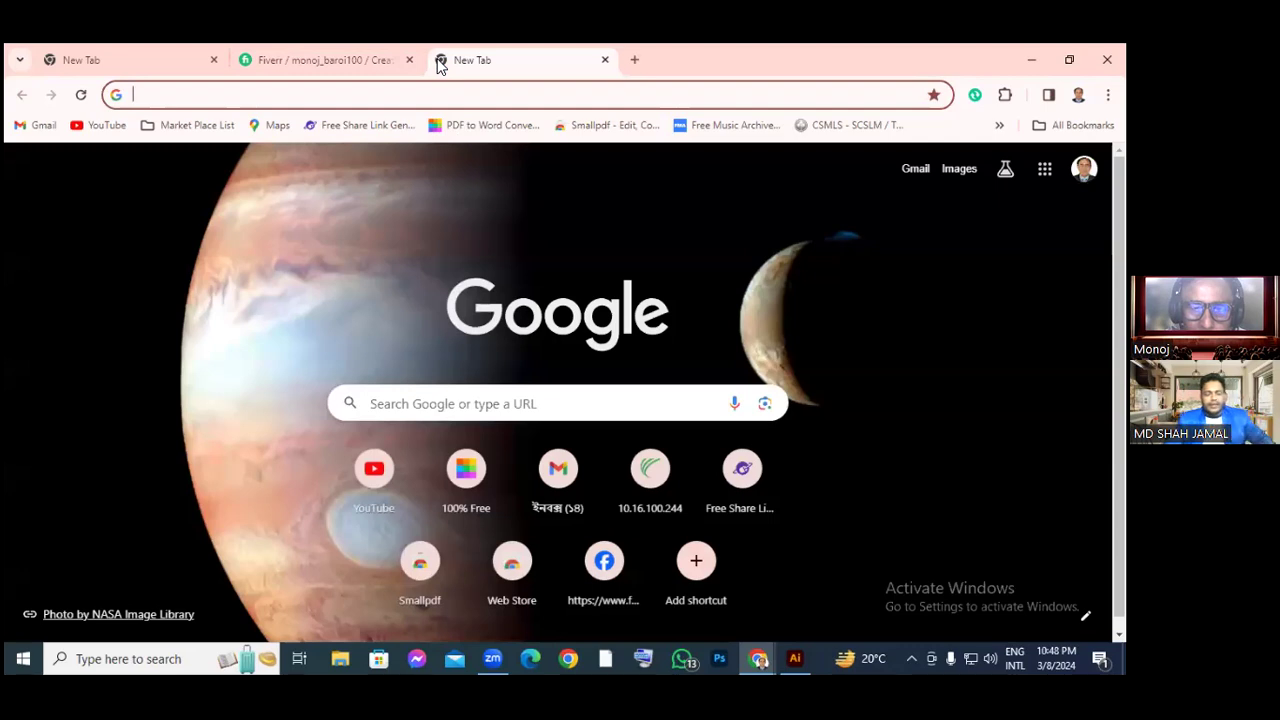
pyautogui.write('f')
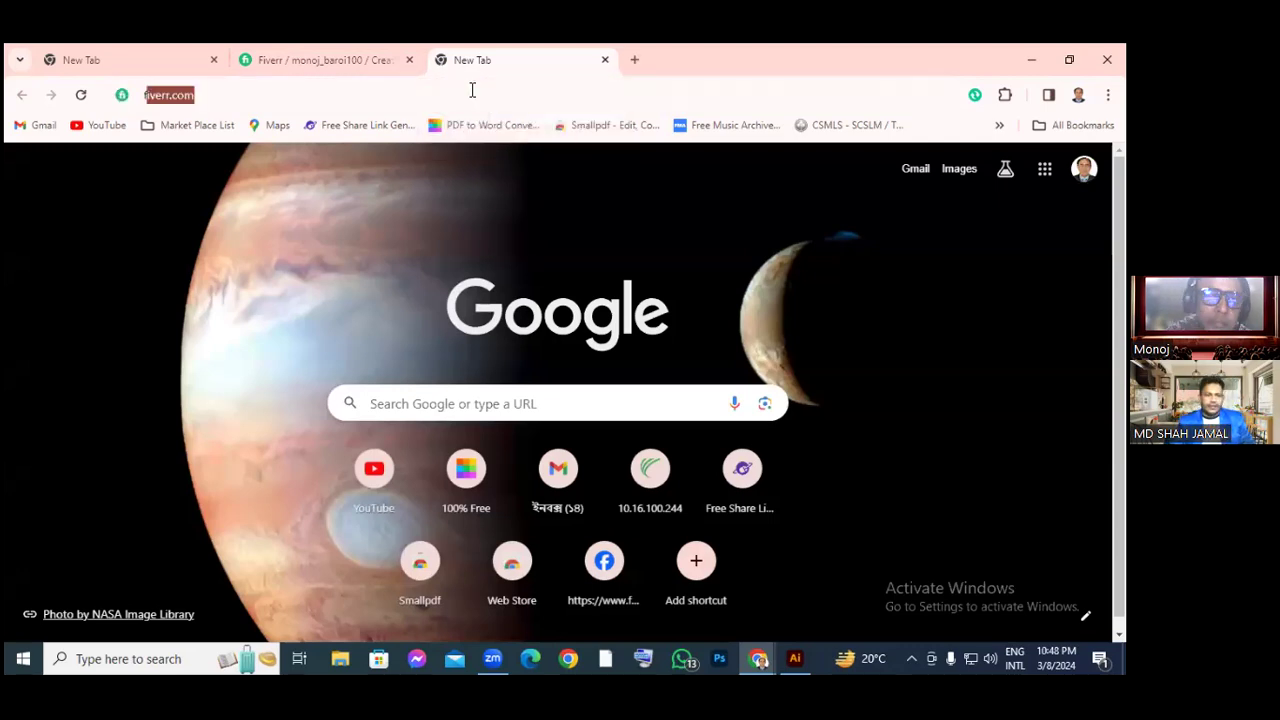
pyautogui.write('ive')
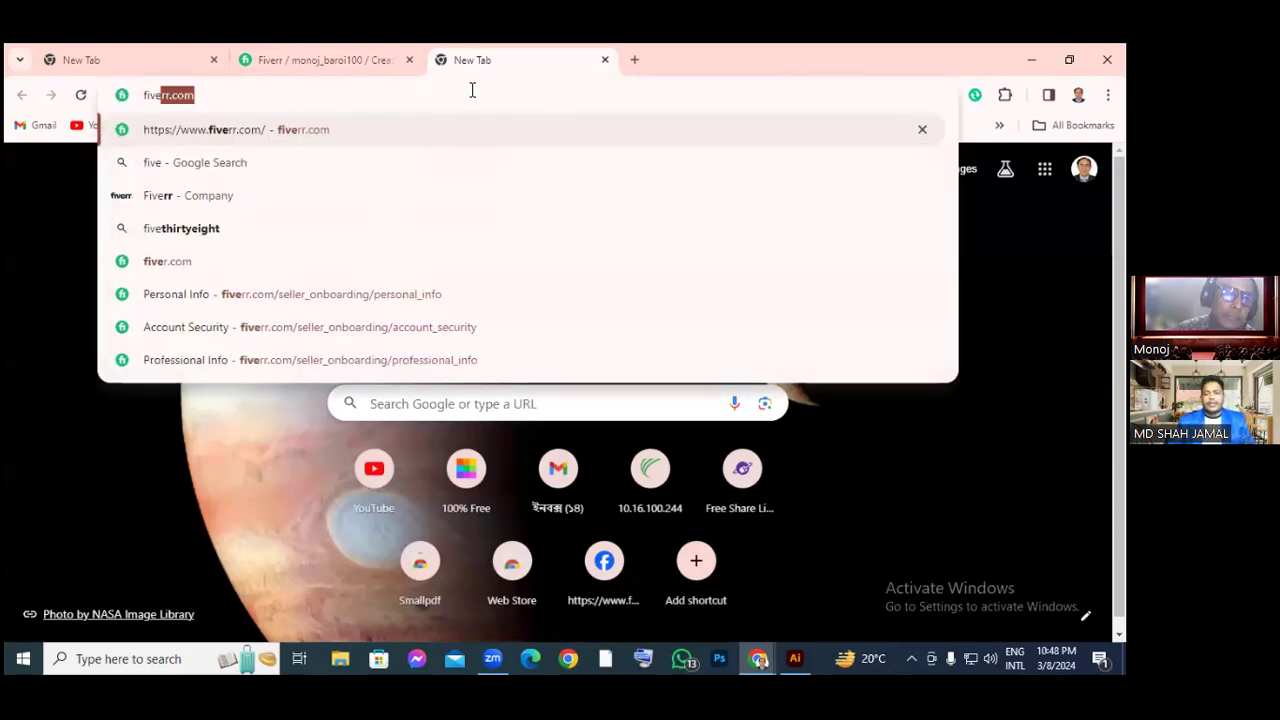
pyautogui.press('Return')
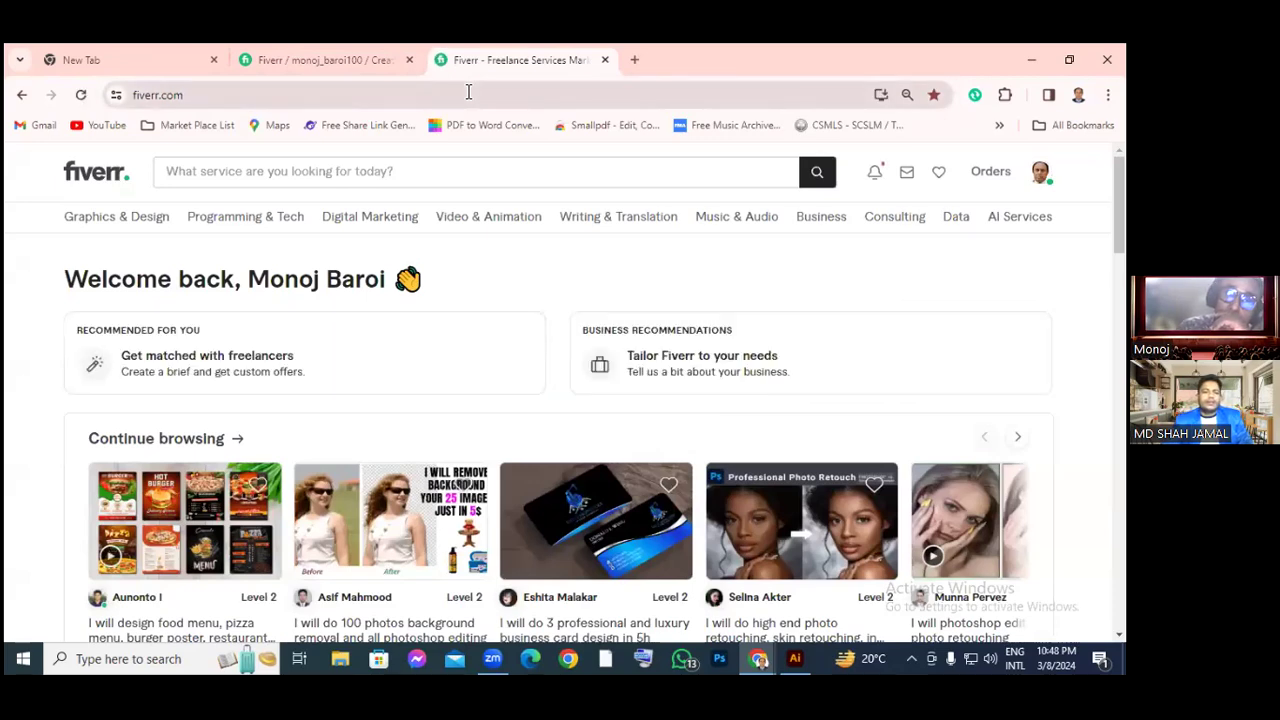
pyautogui.click(369, 178)
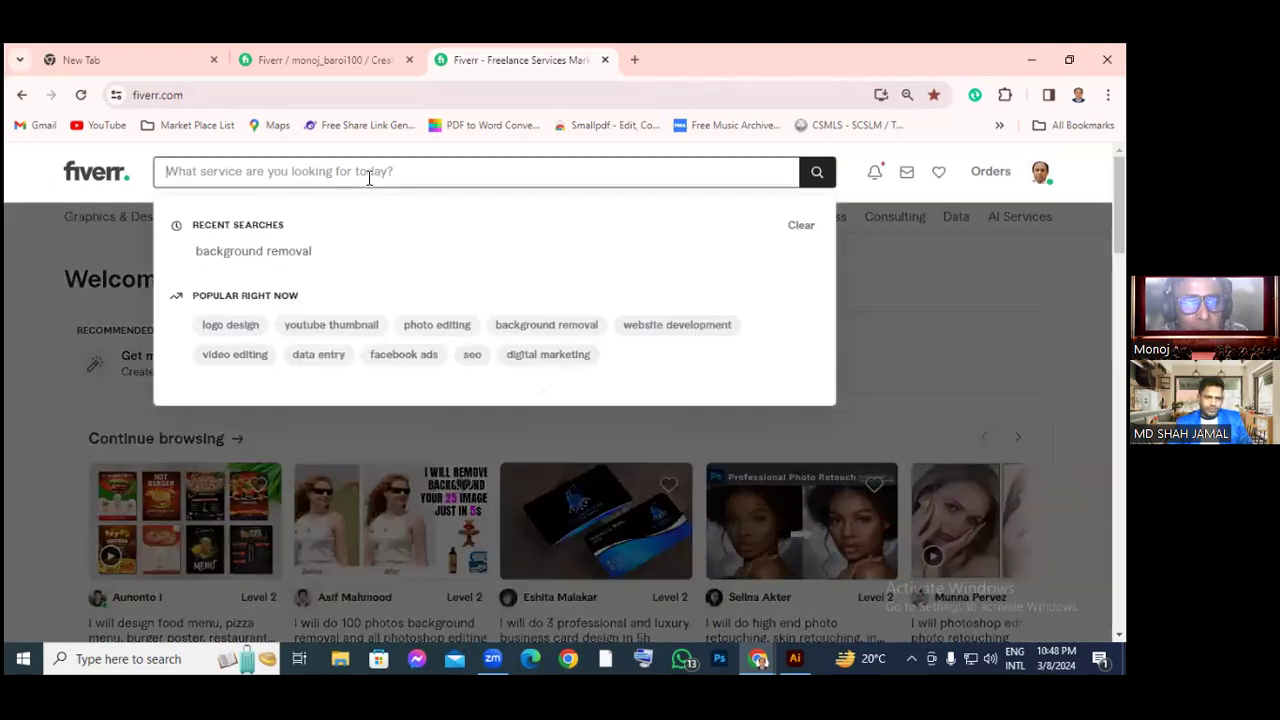
# Type 'resturant' in Fiverr search and pick the 'restaurant menu design' suggestion
pyautogui.write('restu')
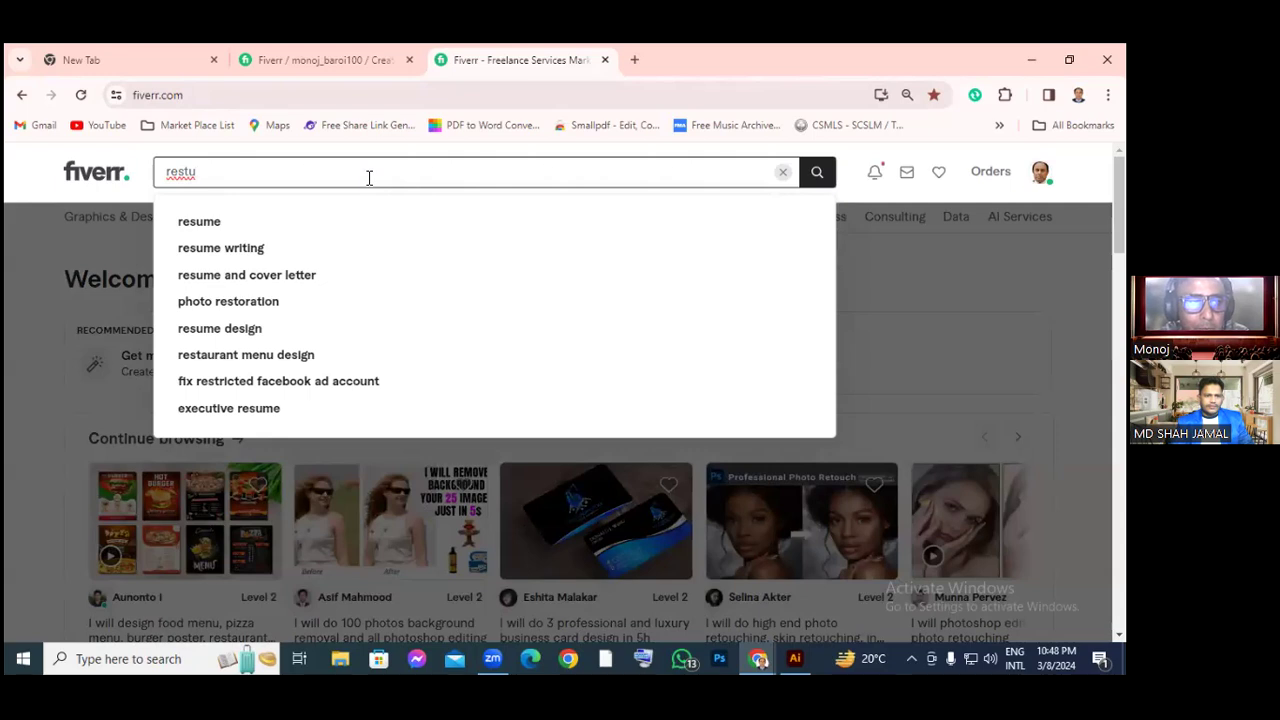
pyautogui.write('rant')
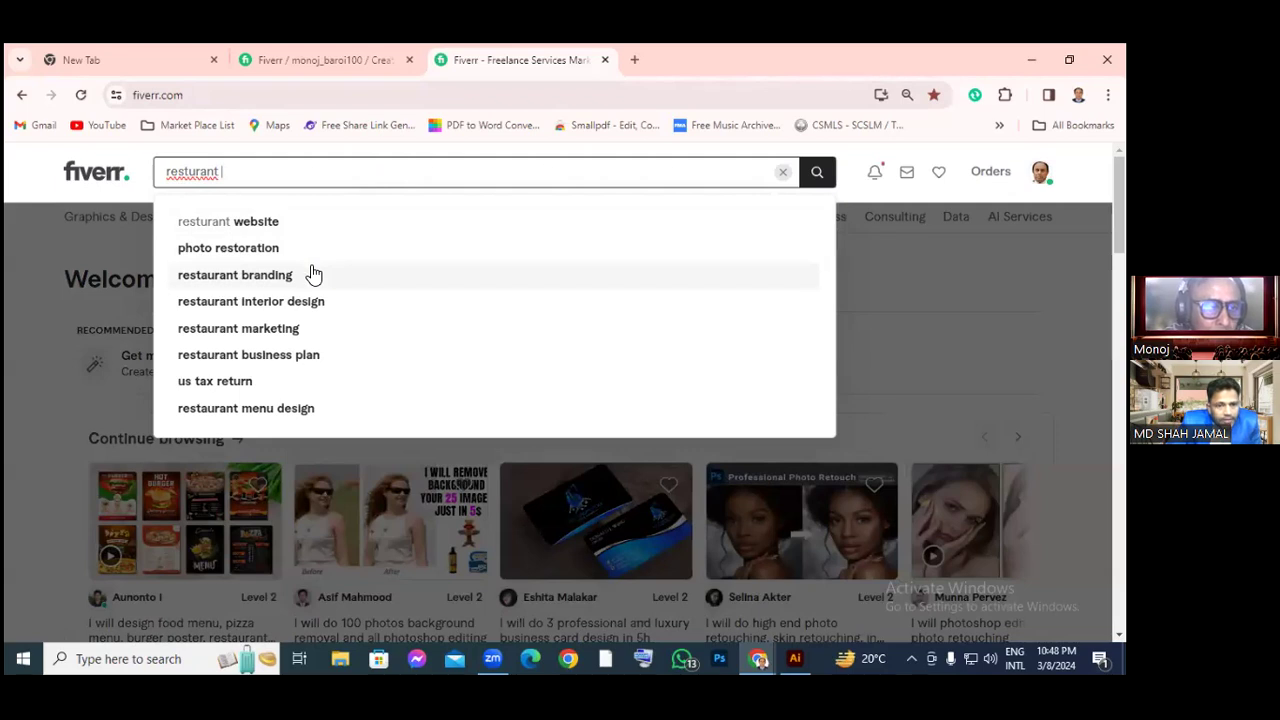
pyautogui.click(248, 408)
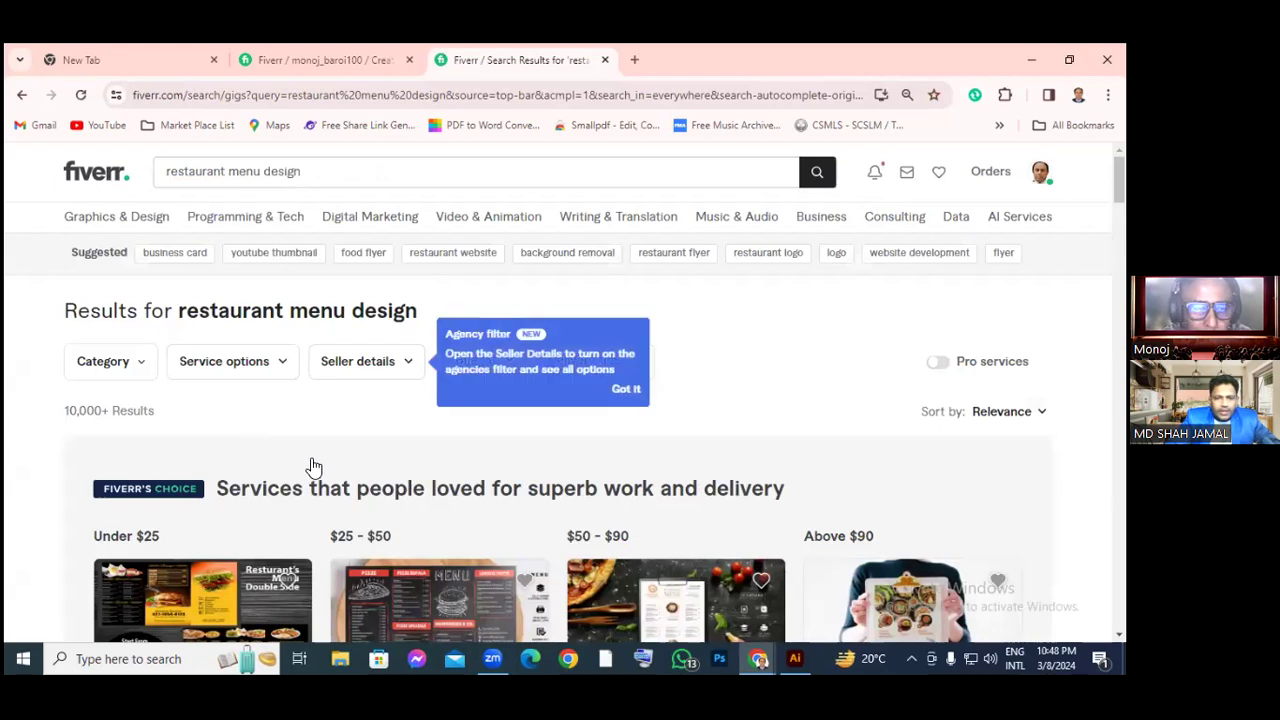
pyautogui.scroll(-2, 313, 467)
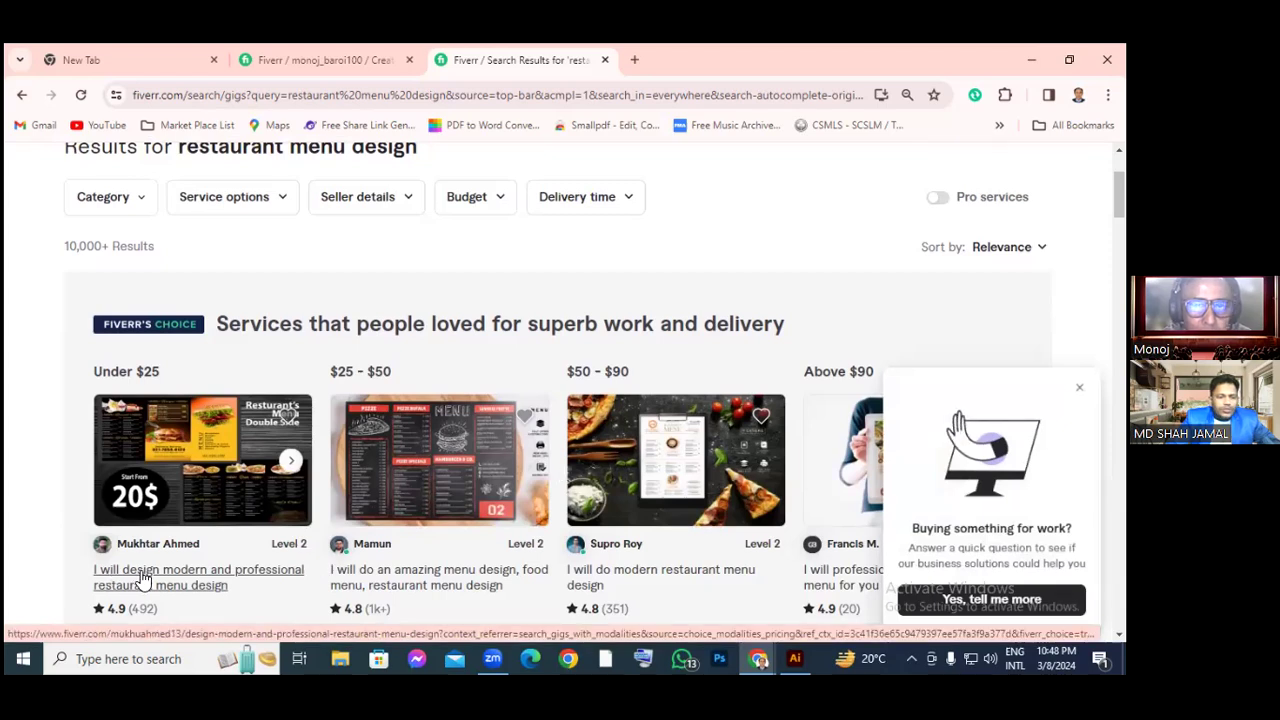
pyautogui.scroll(-2, 143, 580)
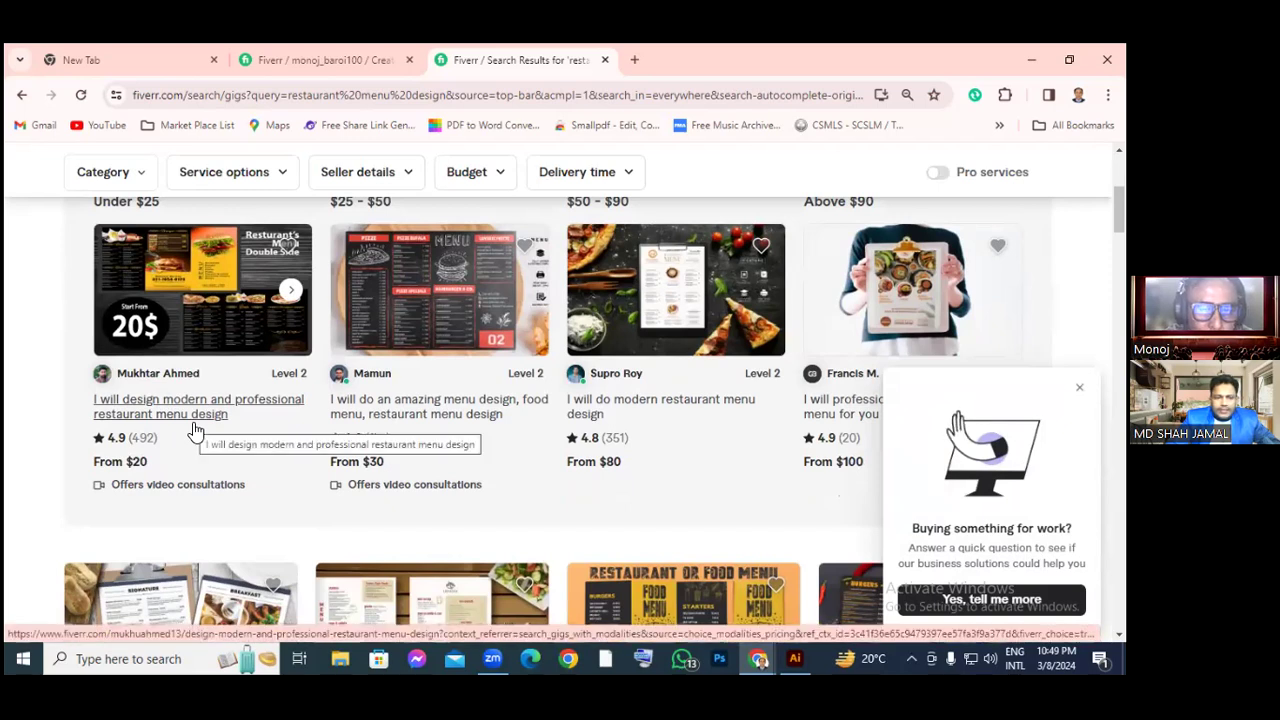
pyautogui.scroll(1, 192, 432)
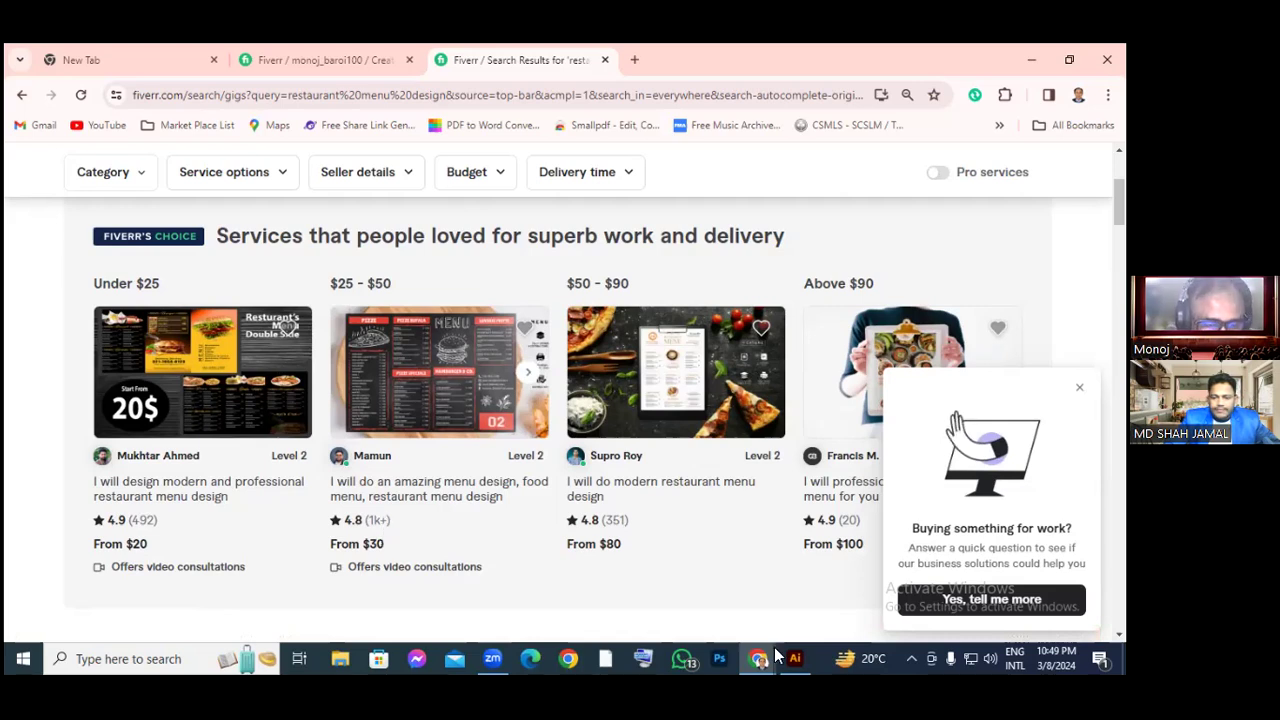
pyautogui.moveTo(776, 655)
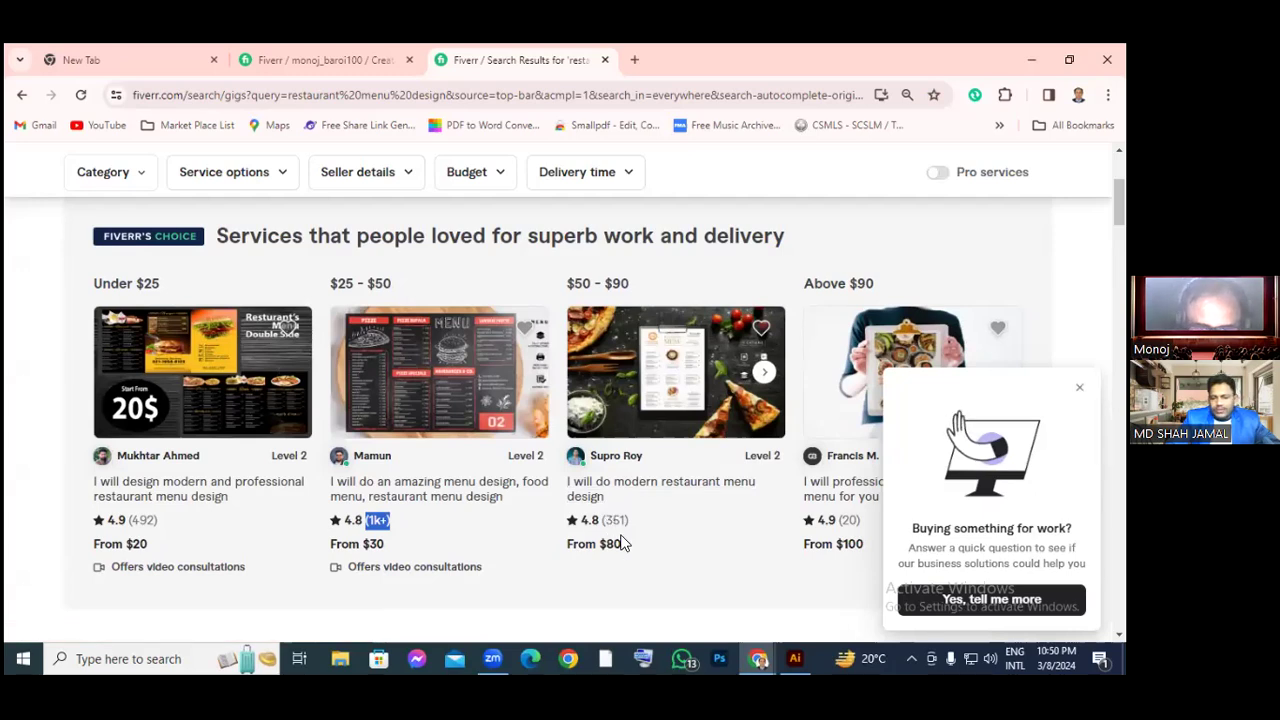
pyautogui.scroll(1, 625, 440)
pyautogui.scroll(-2, 625, 440)
pyautogui.scroll(-1, 606, 570)
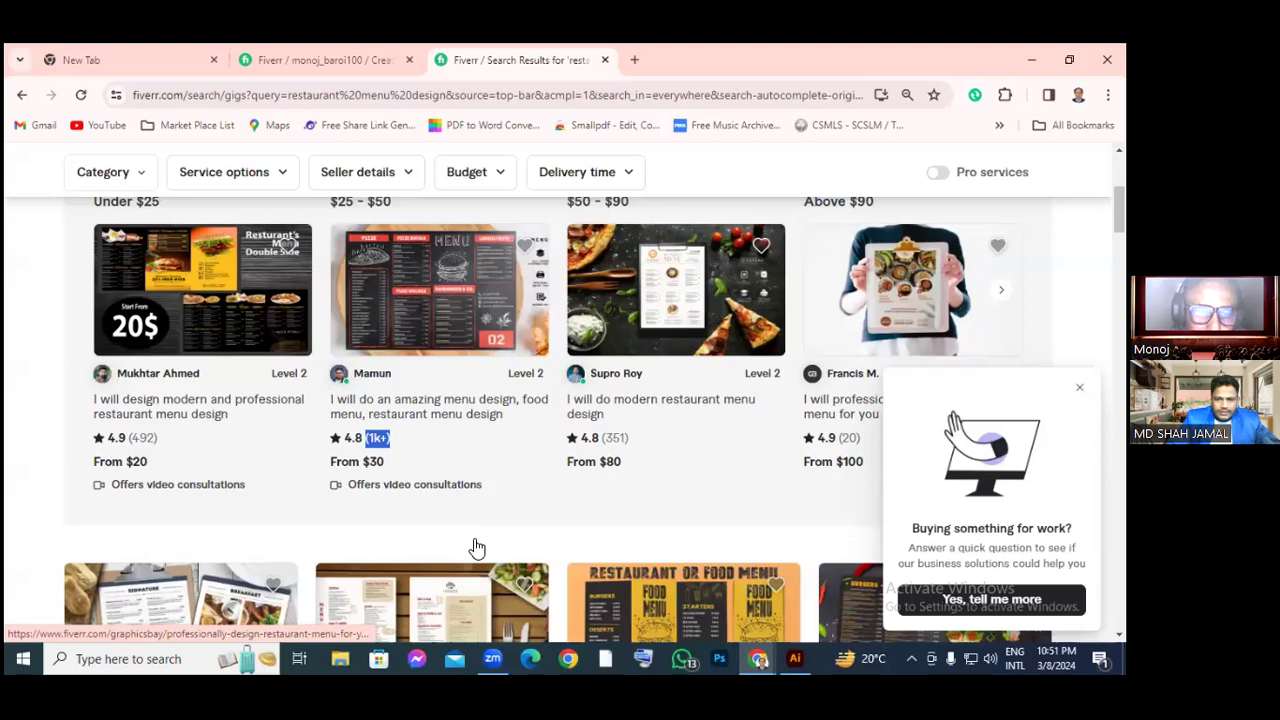
pyautogui.scroll(-1, 476, 548)
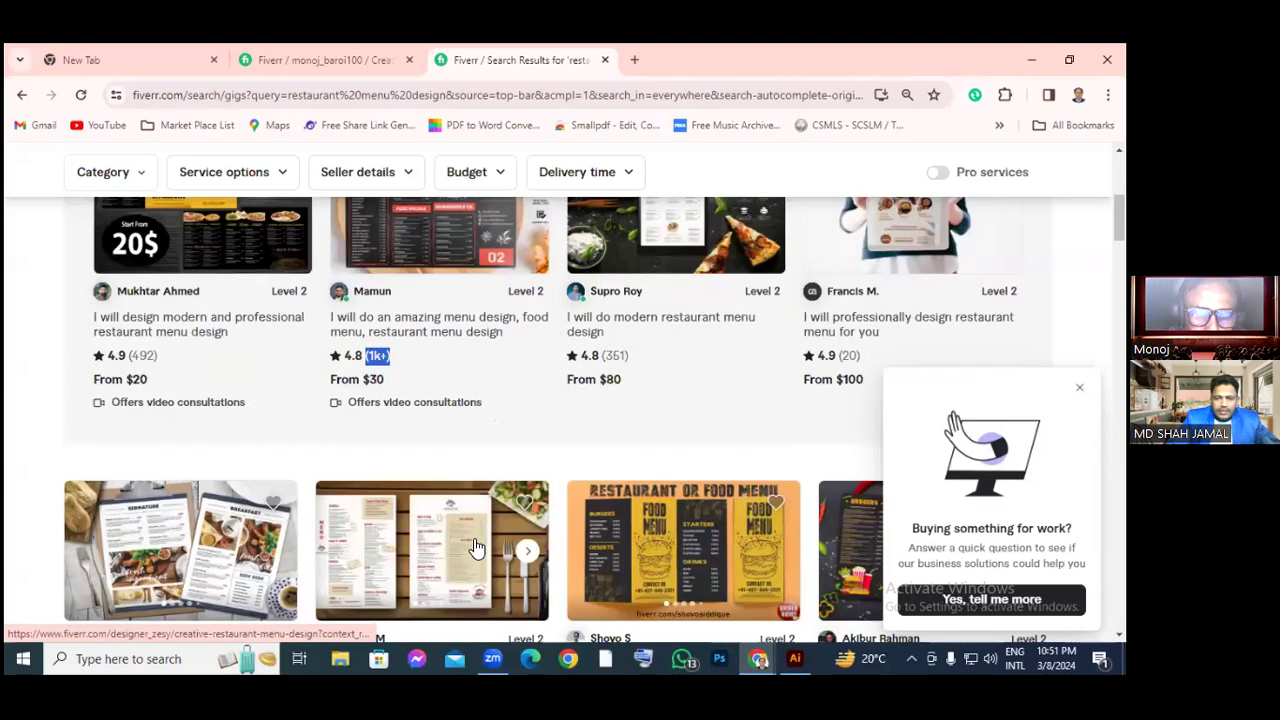
pyautogui.scroll(-1, 476, 548)
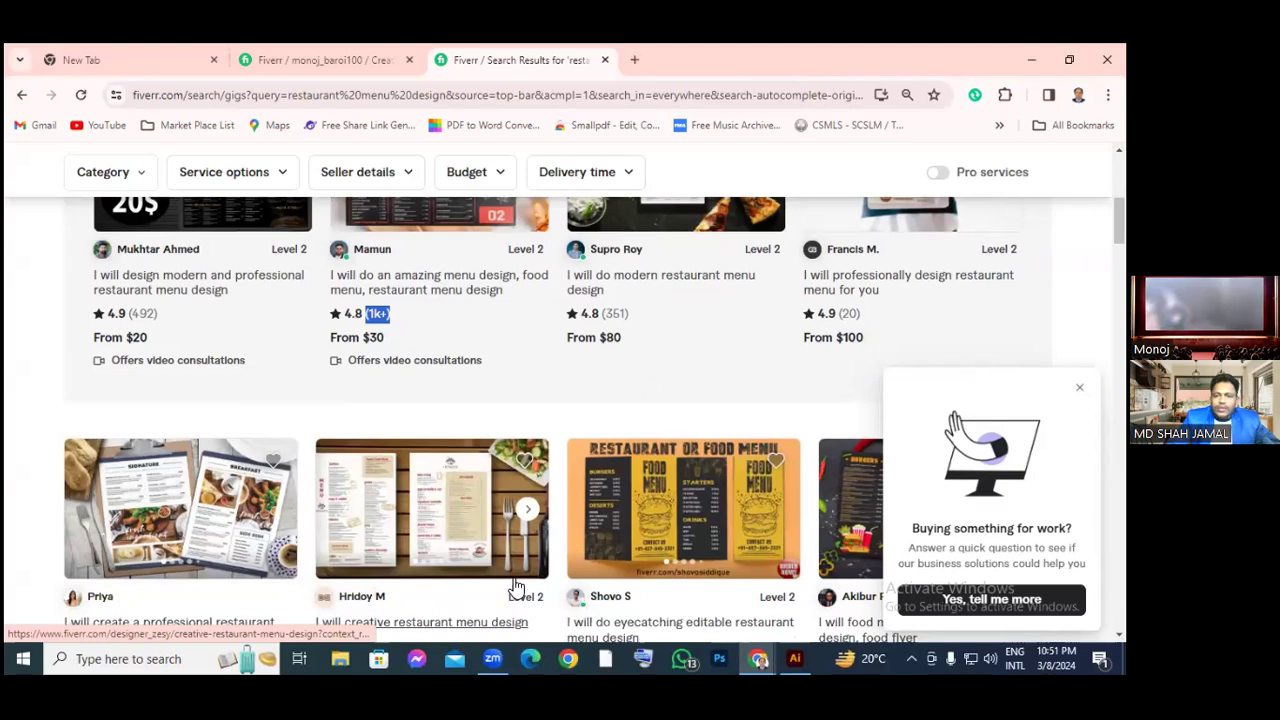
pyautogui.scroll(-2, 516, 586)
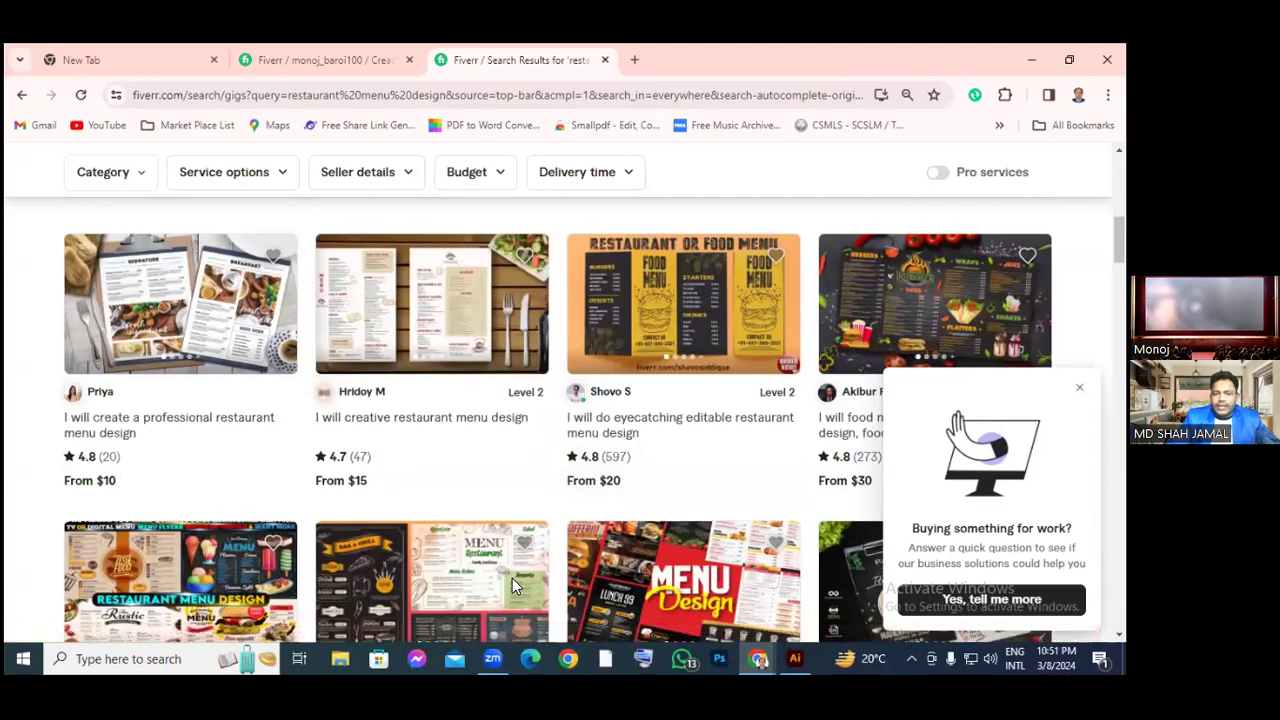
pyautogui.scroll(-1, 512, 578)
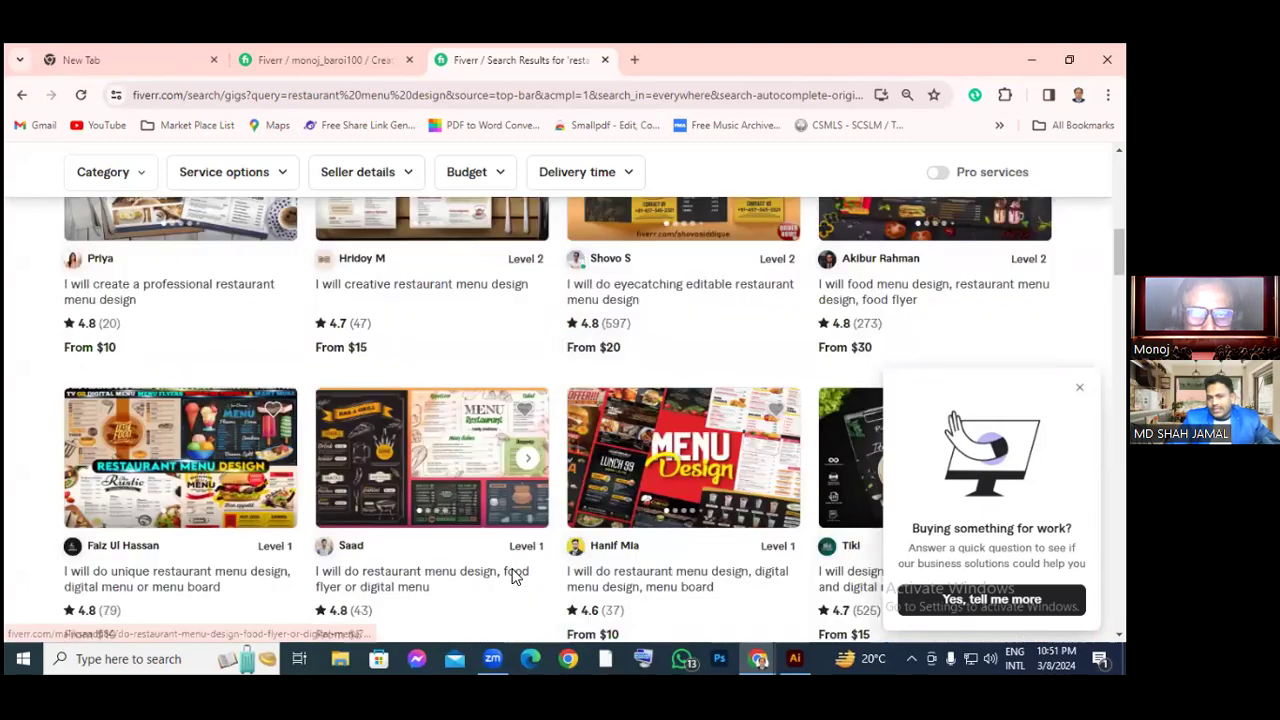
pyautogui.scroll(4, 512, 578)
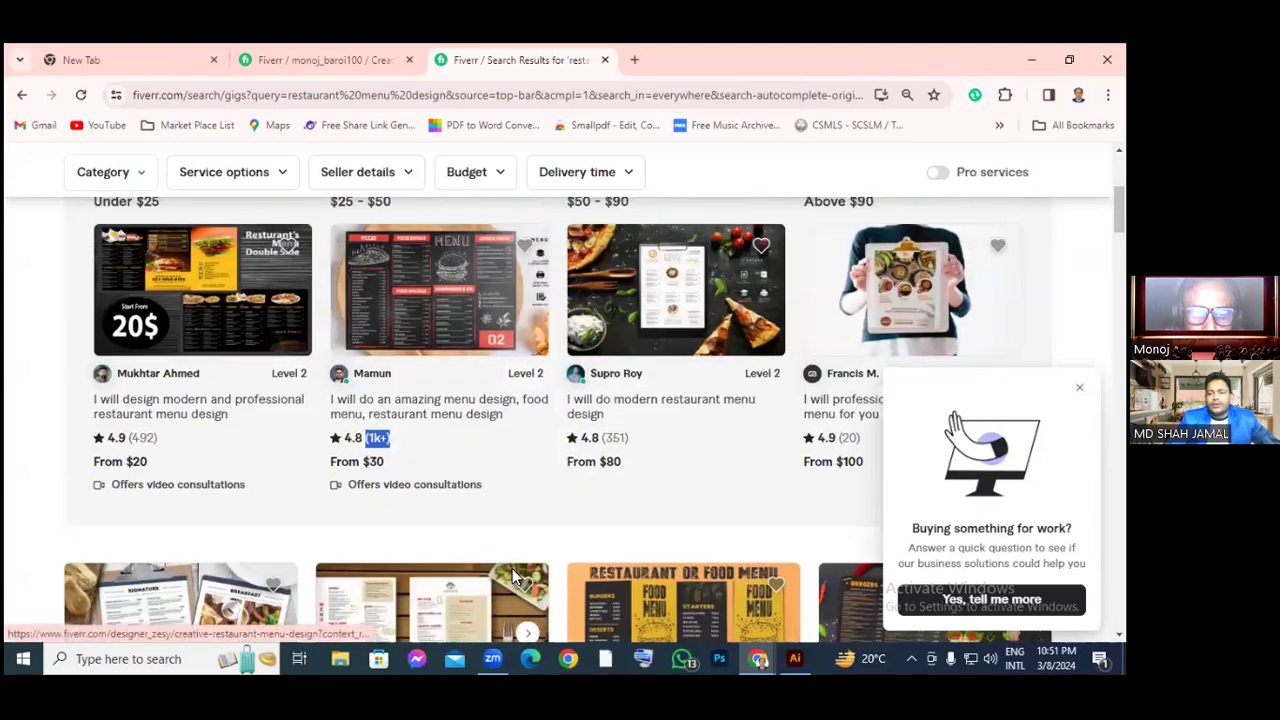
pyautogui.scroll(2, 512, 577)
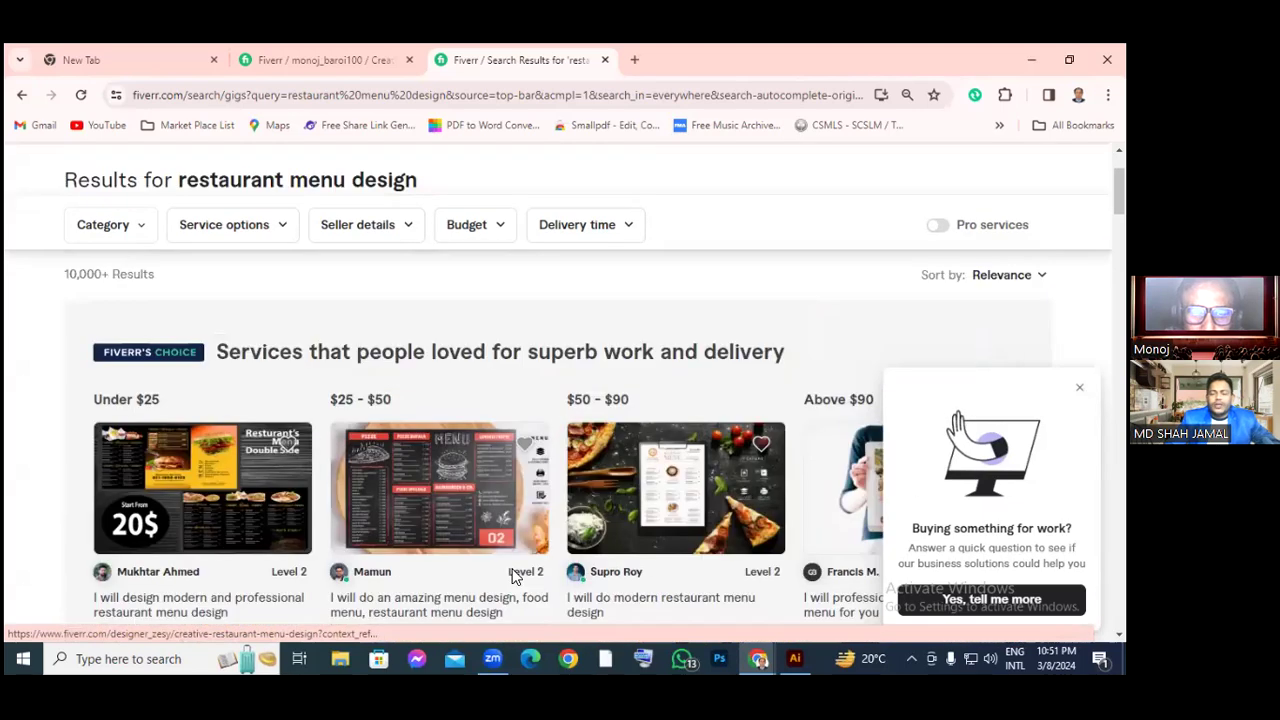
pyautogui.scroll(1, 512, 576)
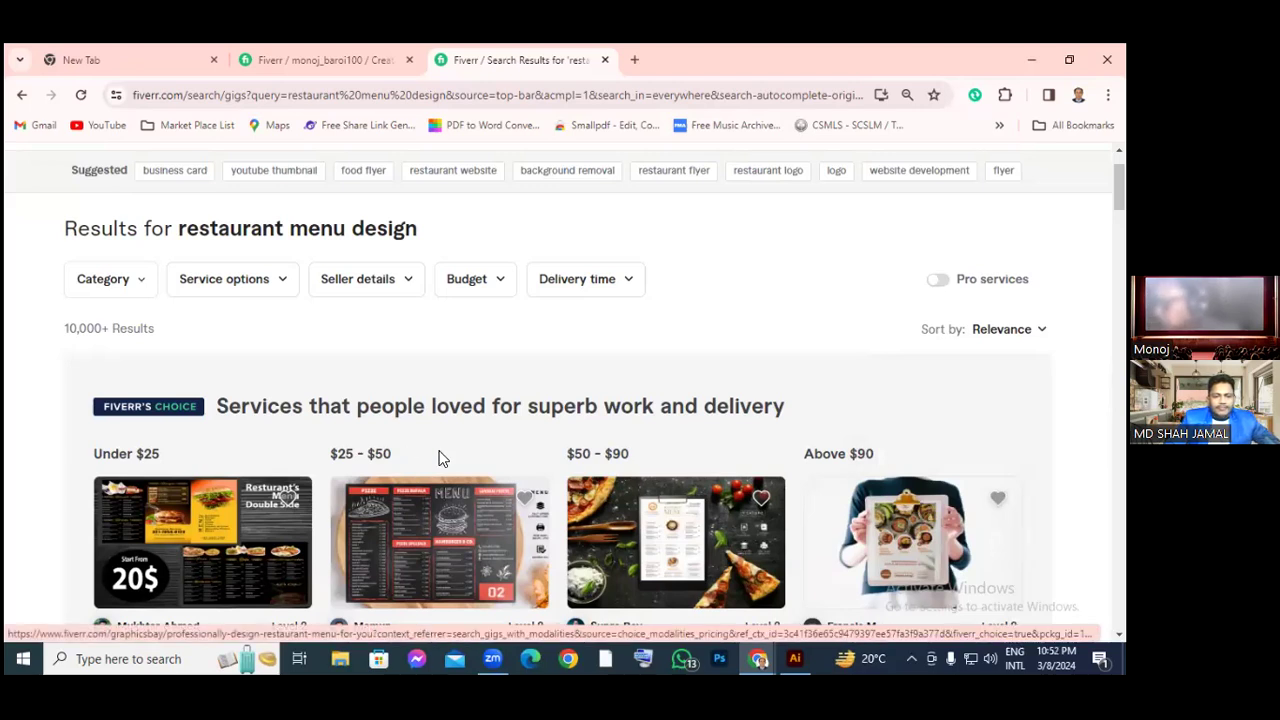
pyautogui.scroll(-1, 440, 456)
pyautogui.scroll(-1, 439, 457)
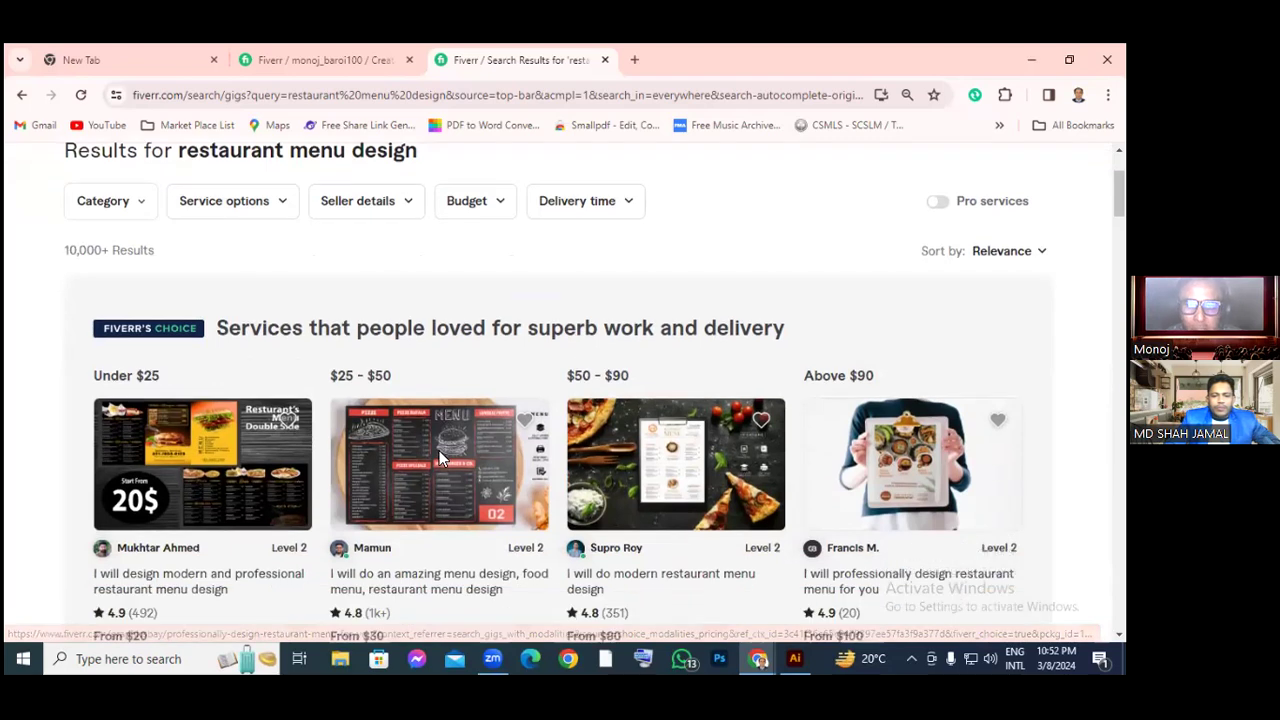
pyautogui.scroll(-1, 441, 457)
pyautogui.scroll(-1, 440, 457)
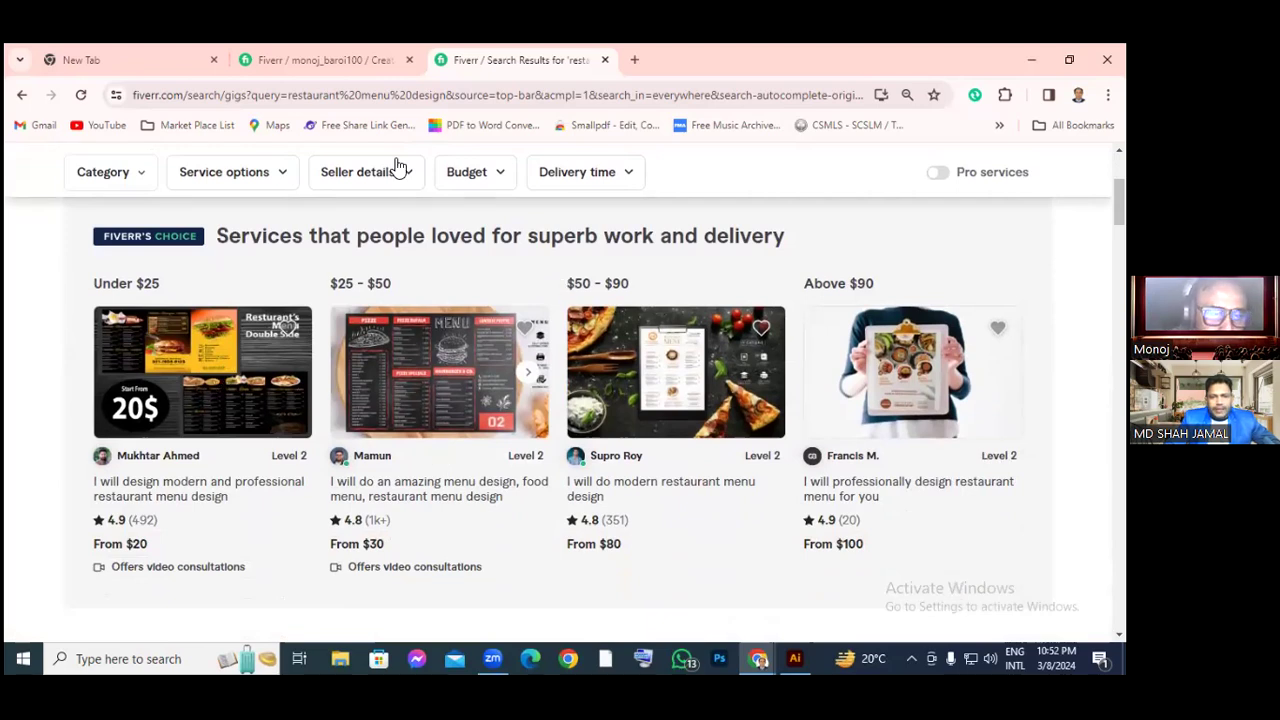
# Open Google Drive from the Google apps grid in a fresh Chrome tab
pyautogui.click(636, 62)
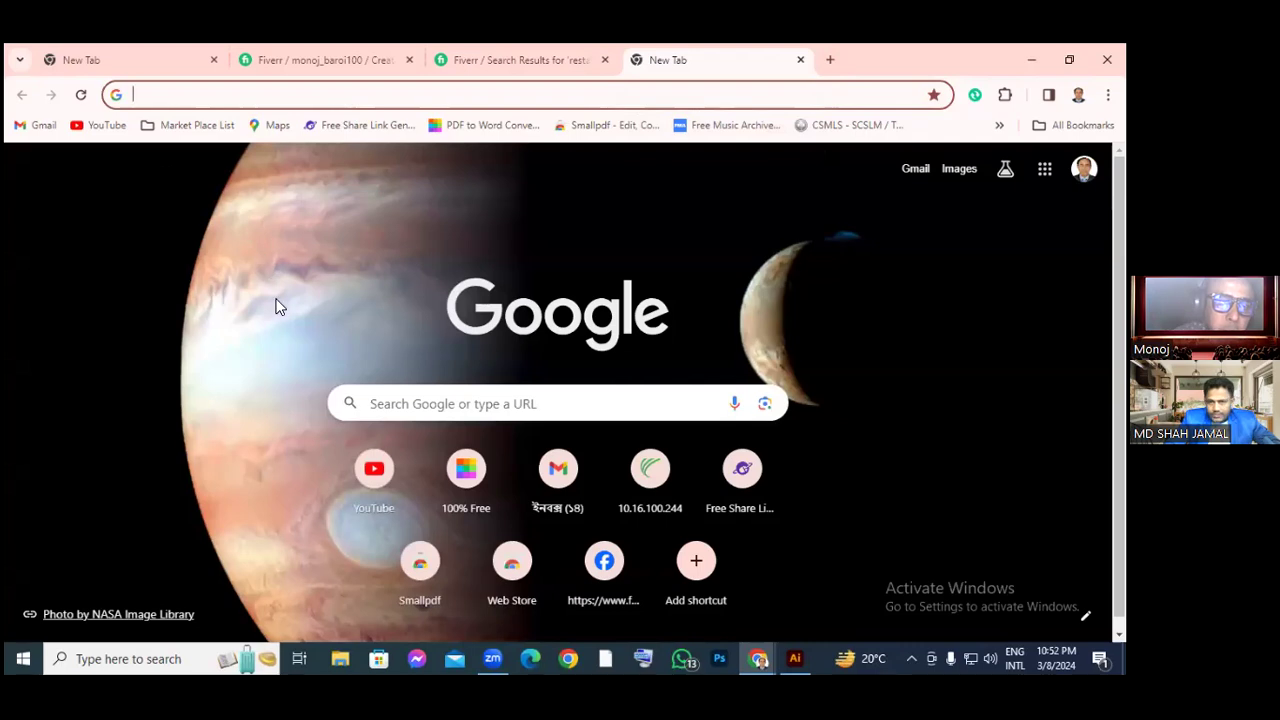
pyautogui.click(394, 182)
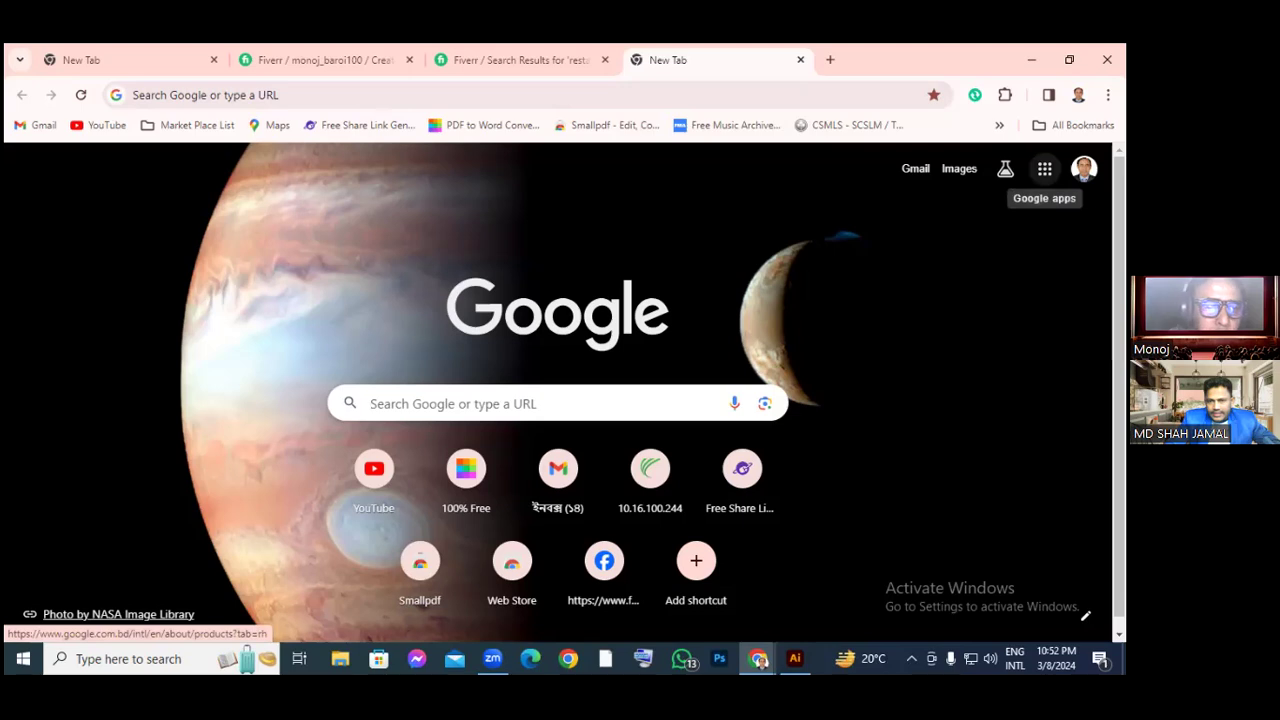
pyautogui.click(1044, 168)
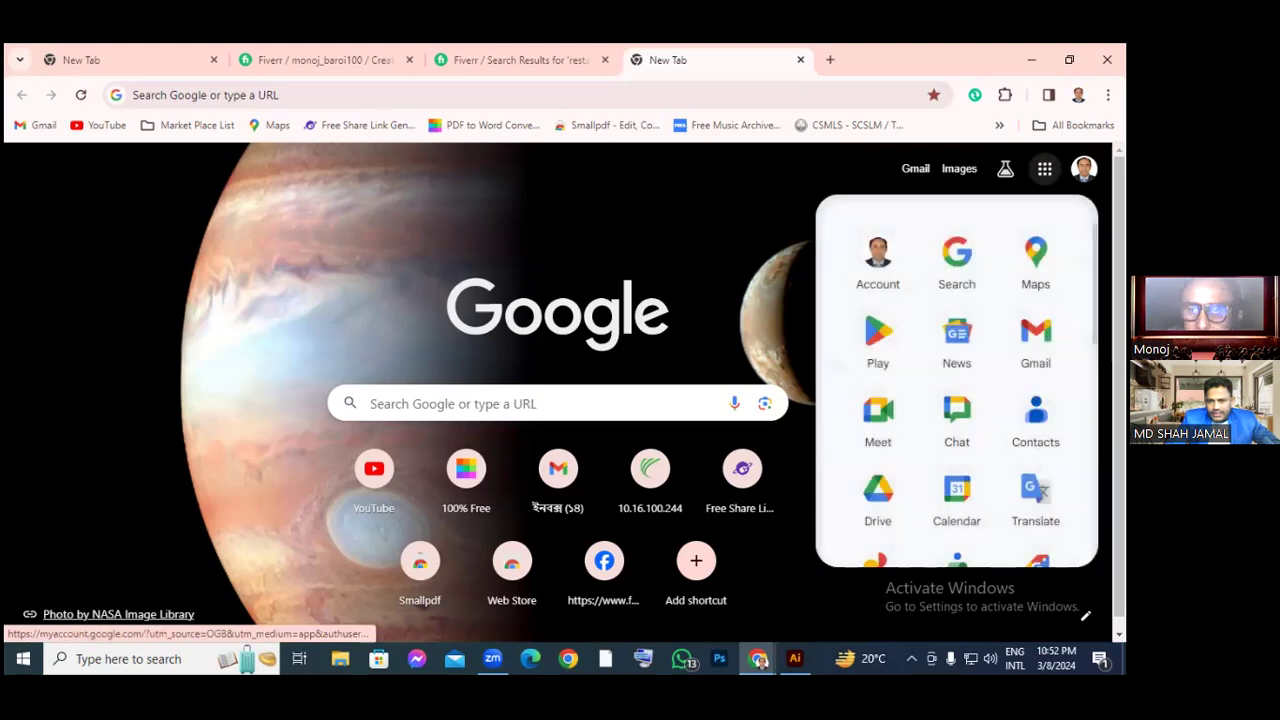
pyautogui.press('Escape')
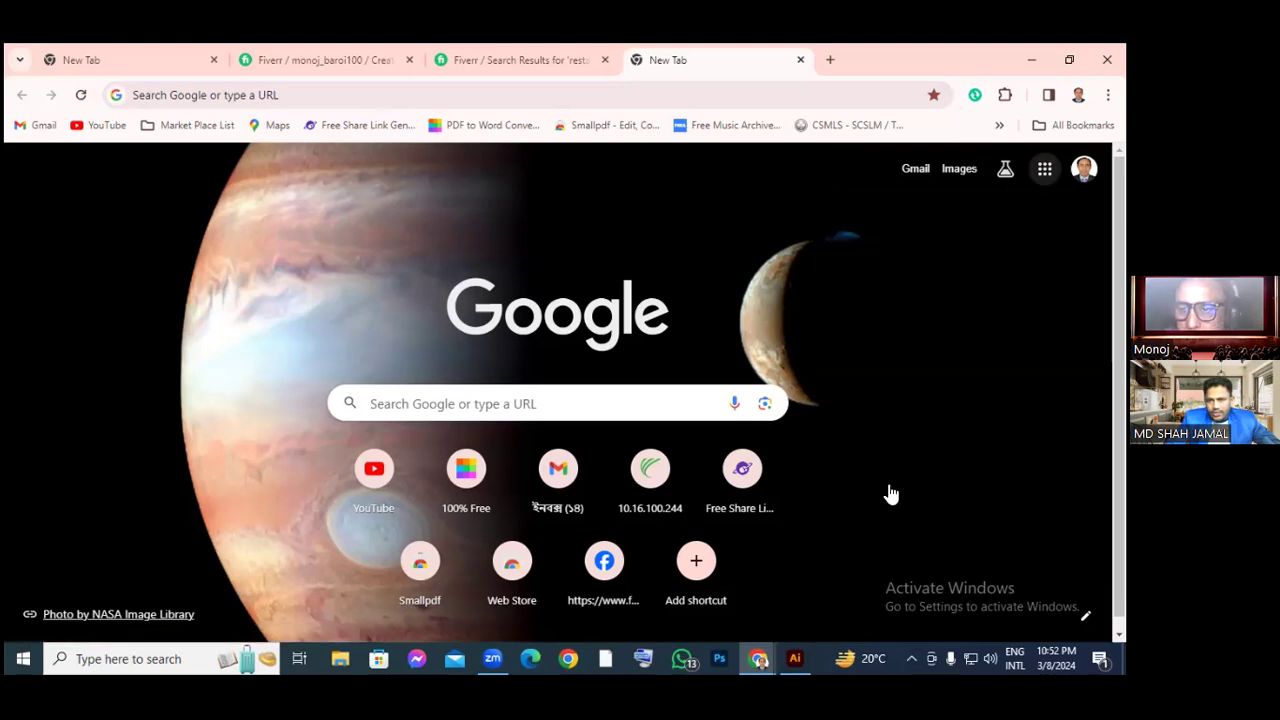
pyautogui.click(1044, 168)
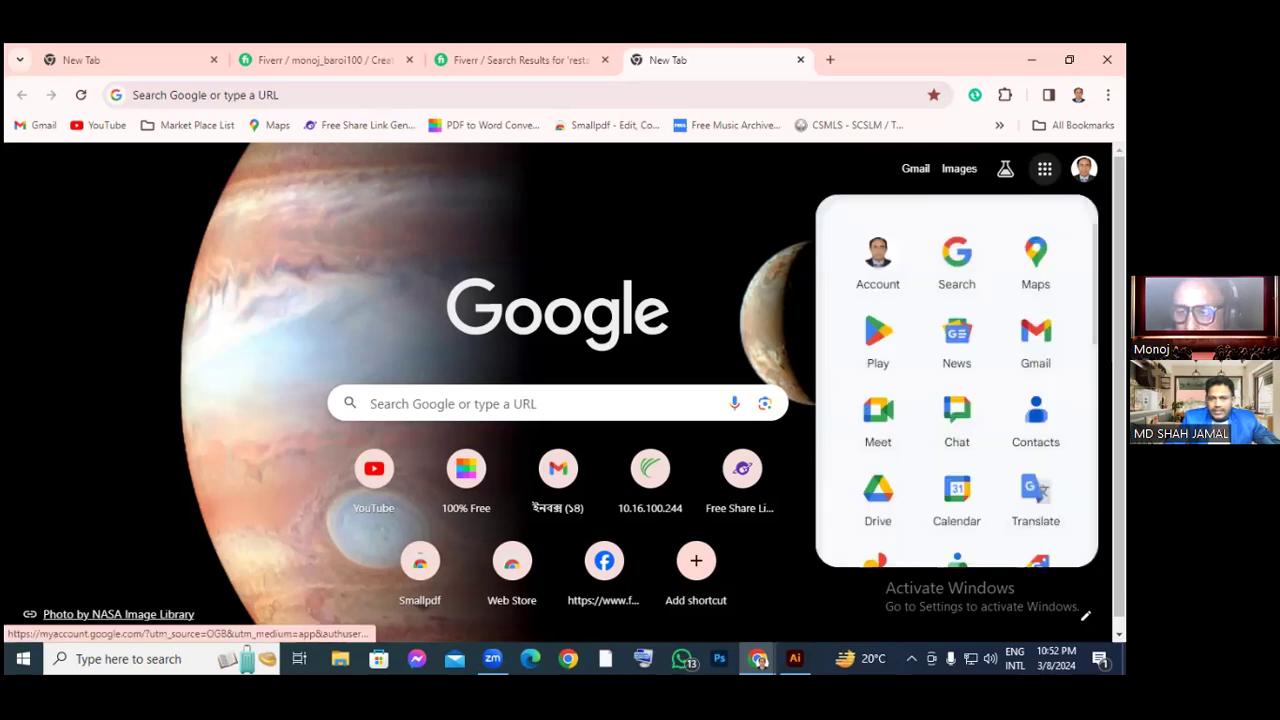
pyautogui.click(869, 486)
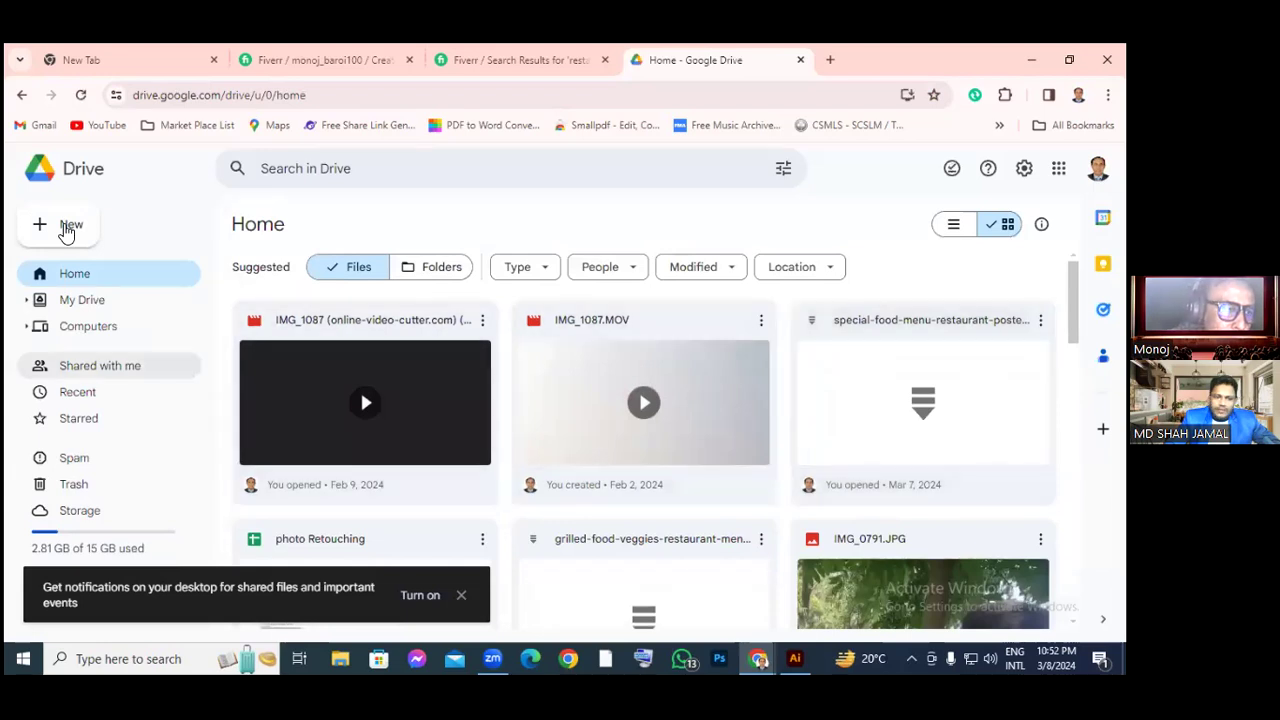
# Create a folder named 'Fiverr Gig' through Drive's New folder dialog
pyautogui.click(64, 228)
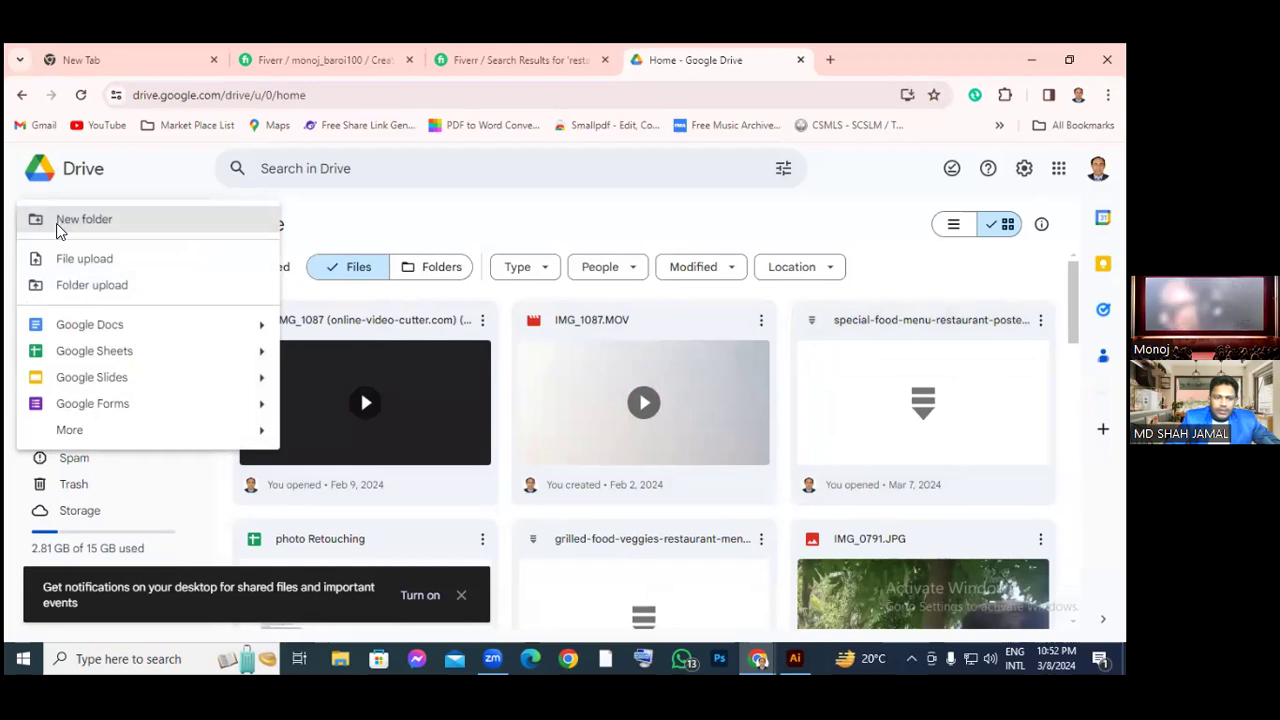
pyautogui.click(56, 224)
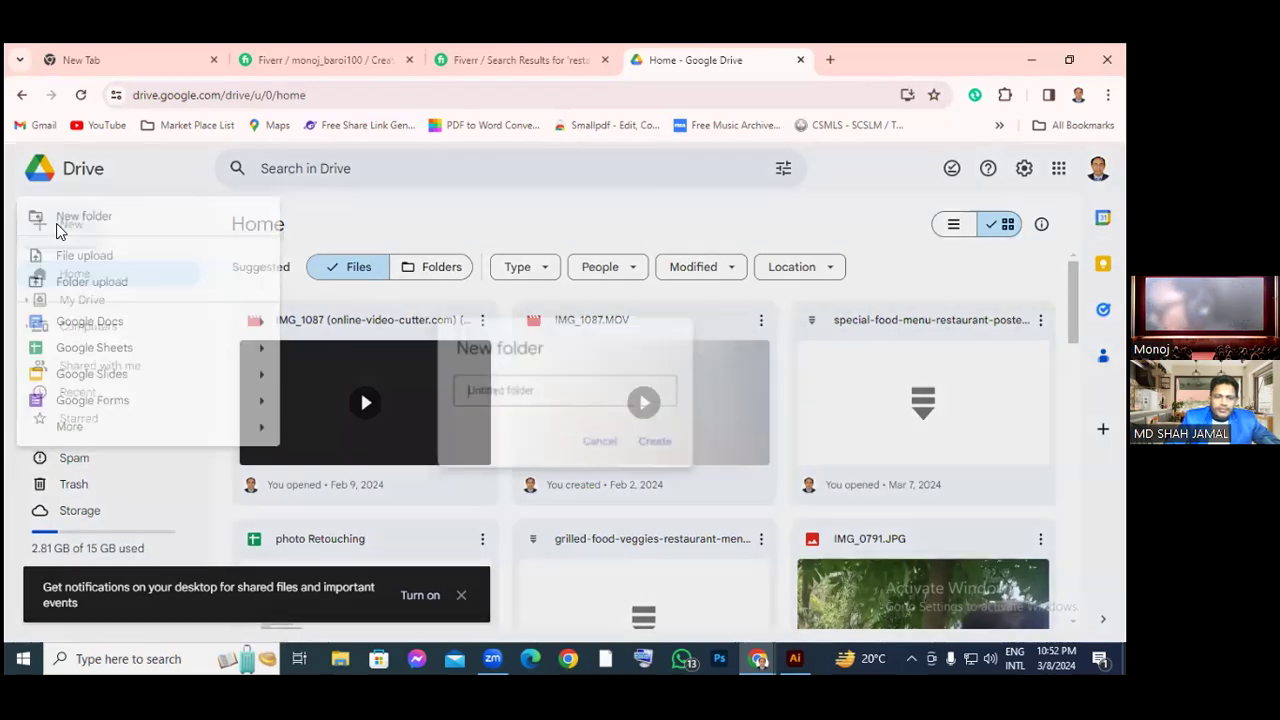
pyautogui.click(56, 223)
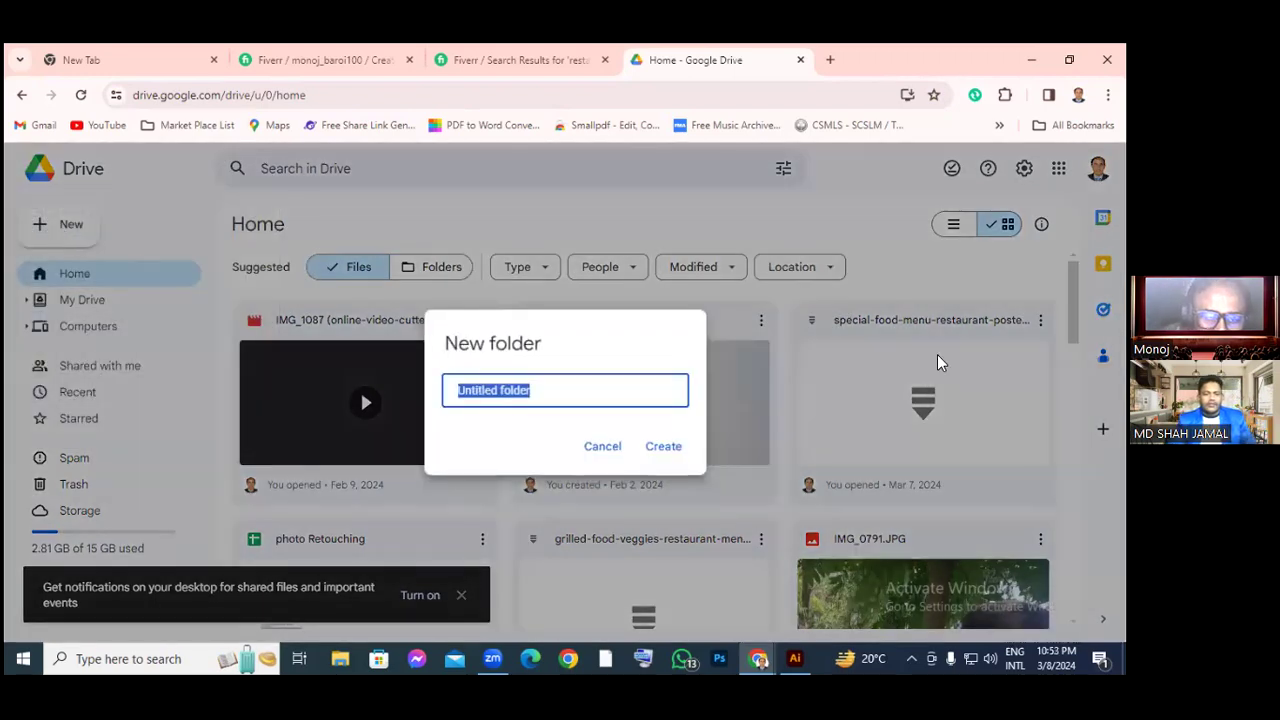
pyautogui.write('Five')
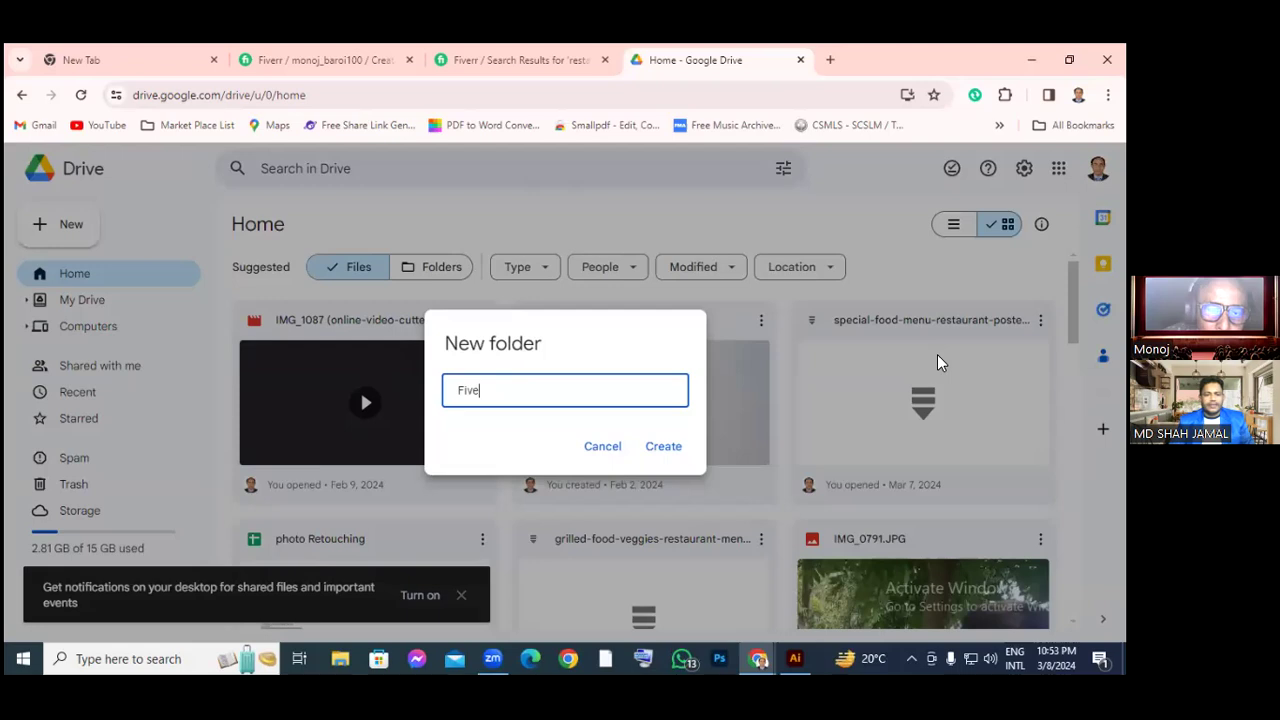
pyautogui.write('rr')
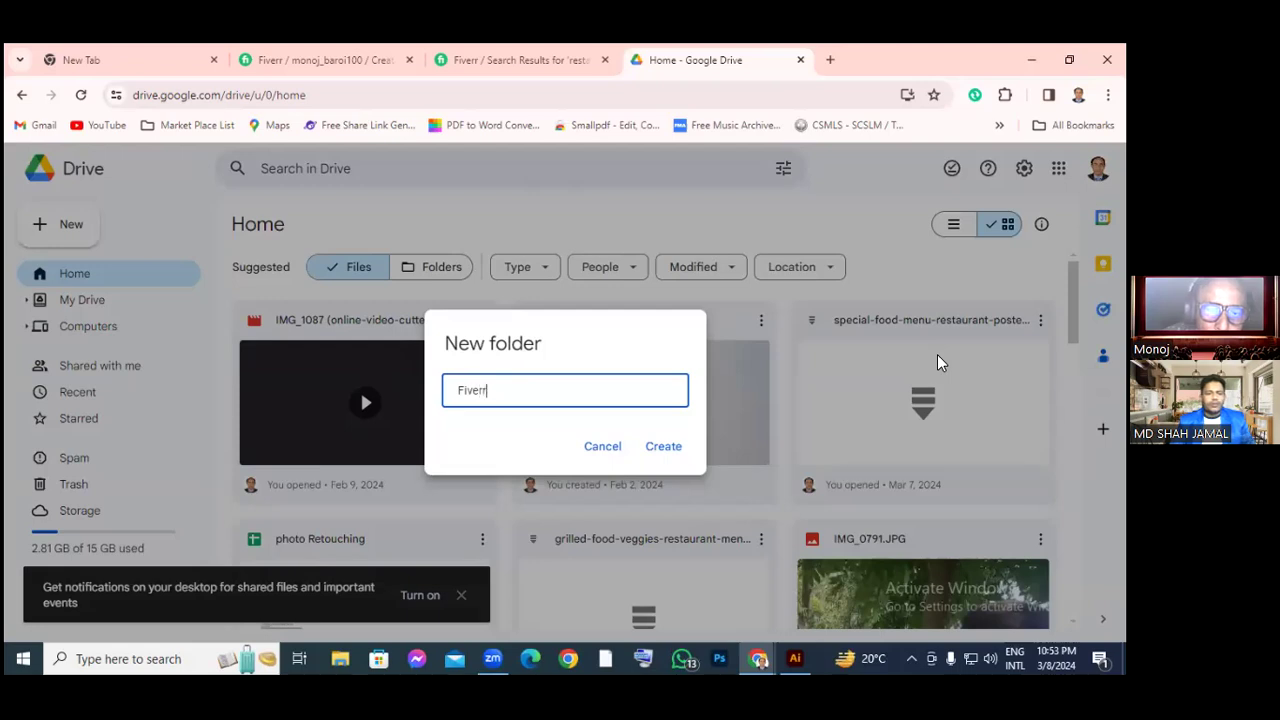
pyautogui.write(' G')
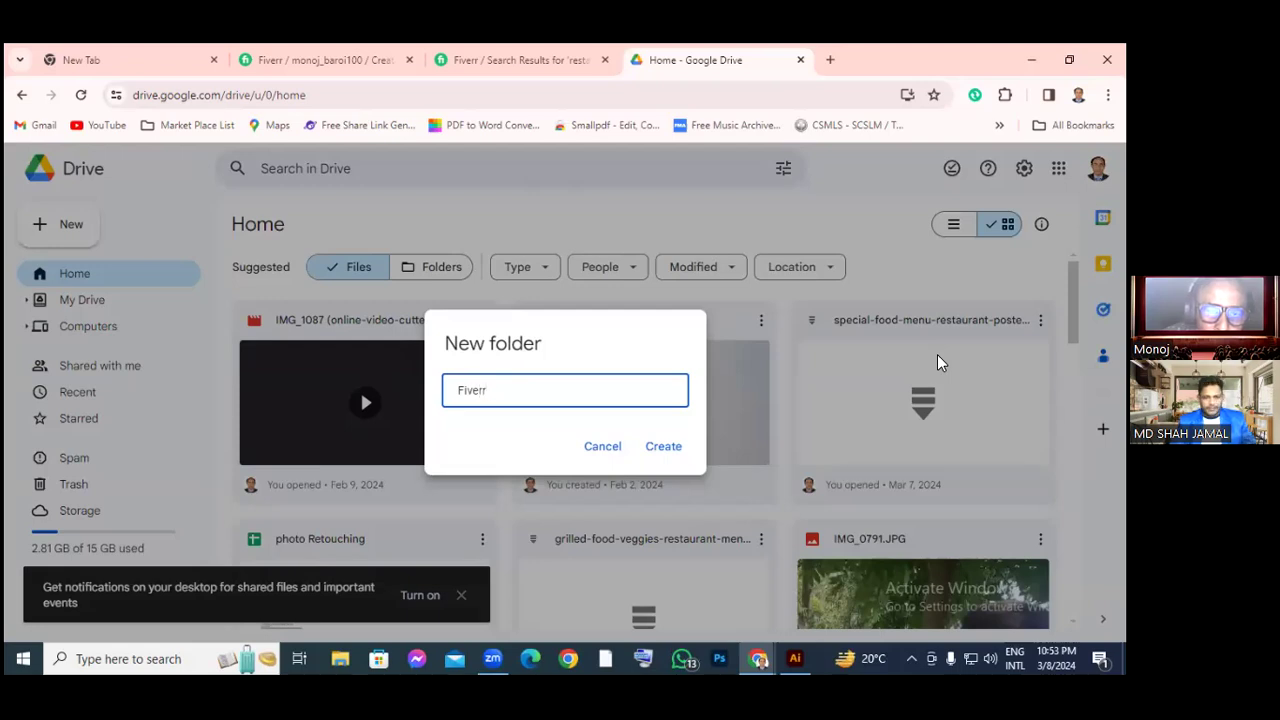
pyautogui.write('ig')
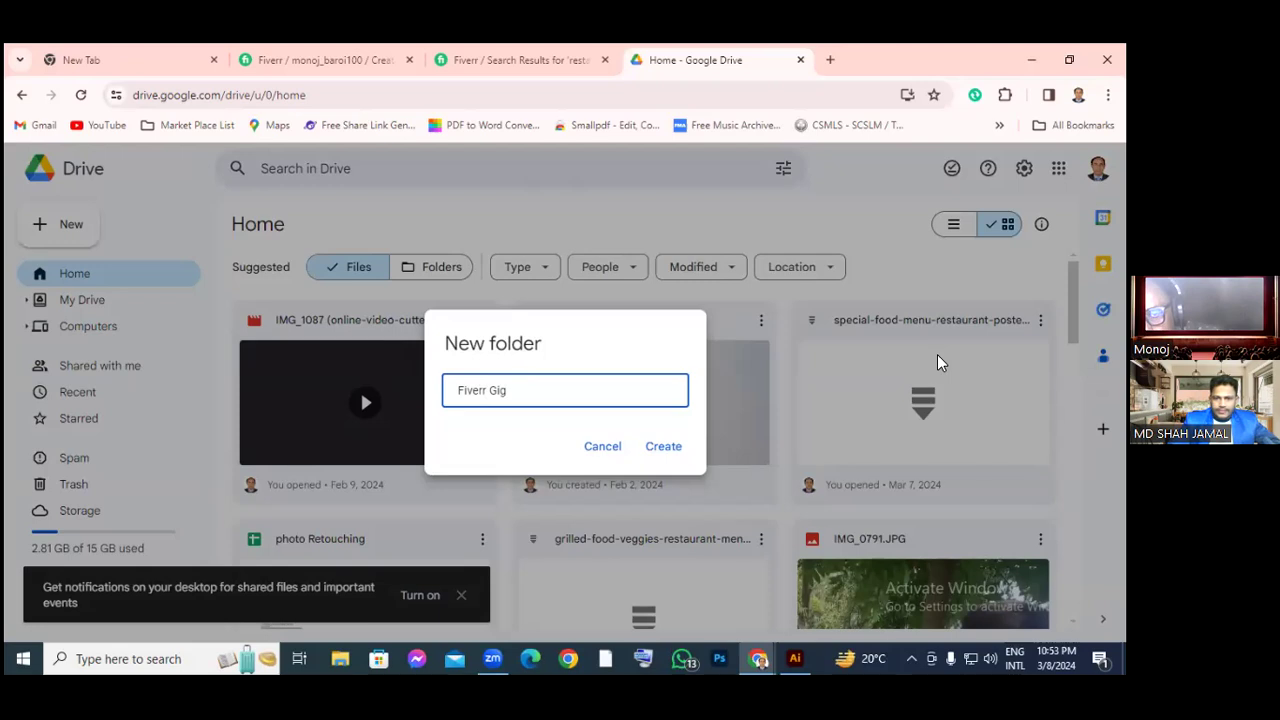
pyautogui.click(665, 447)
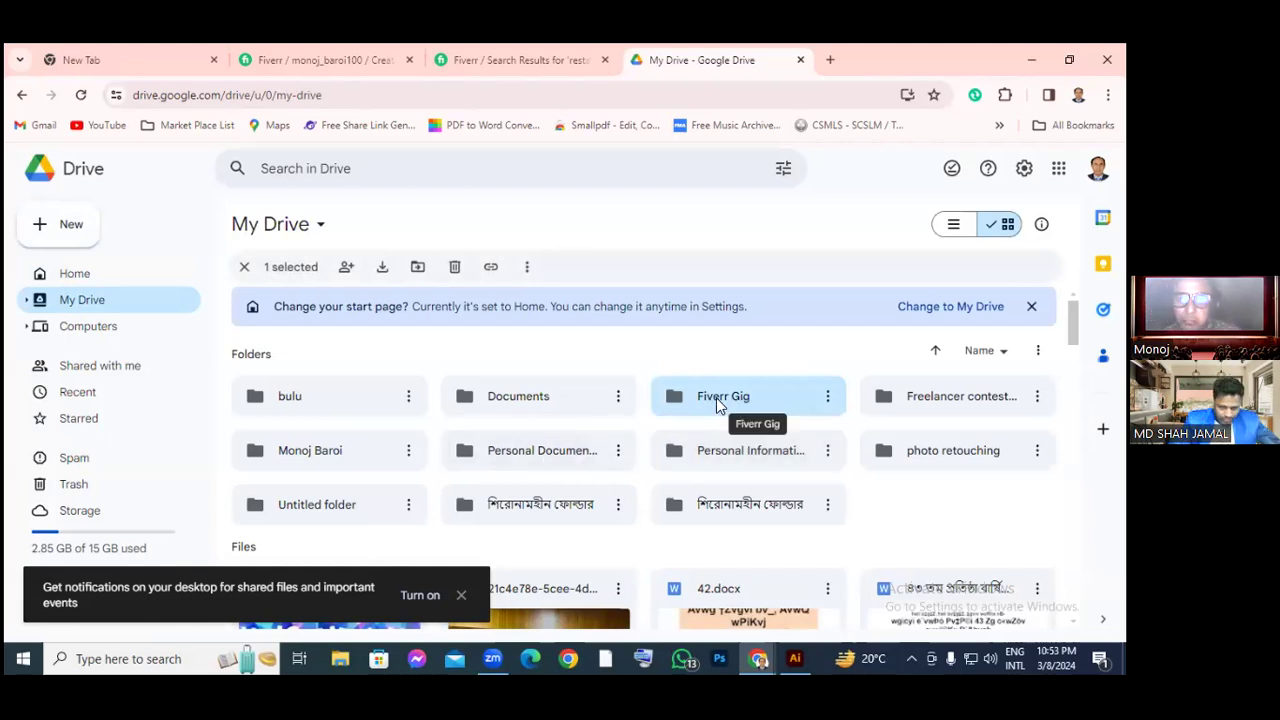
# Open the Fiverr Gig folder and create a blank Google Sheets file from its right-click menu
pyautogui.click(716, 397)
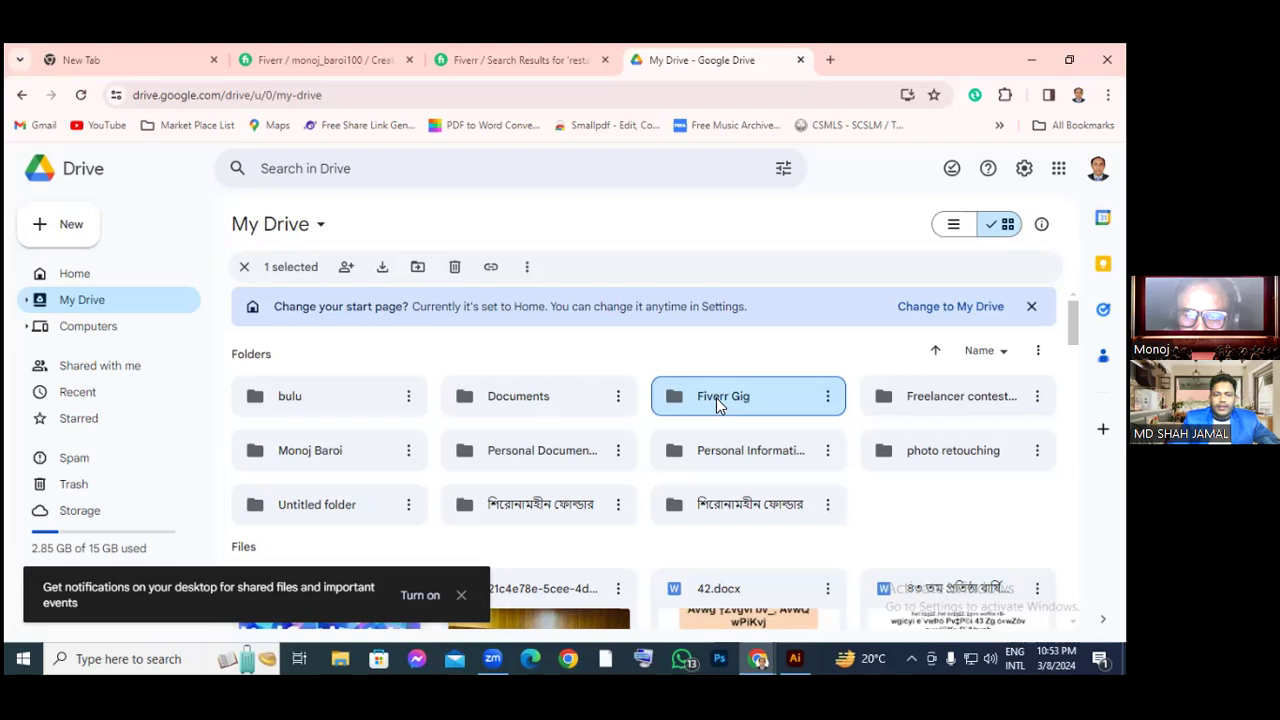
pyautogui.doubleClick(716, 398)
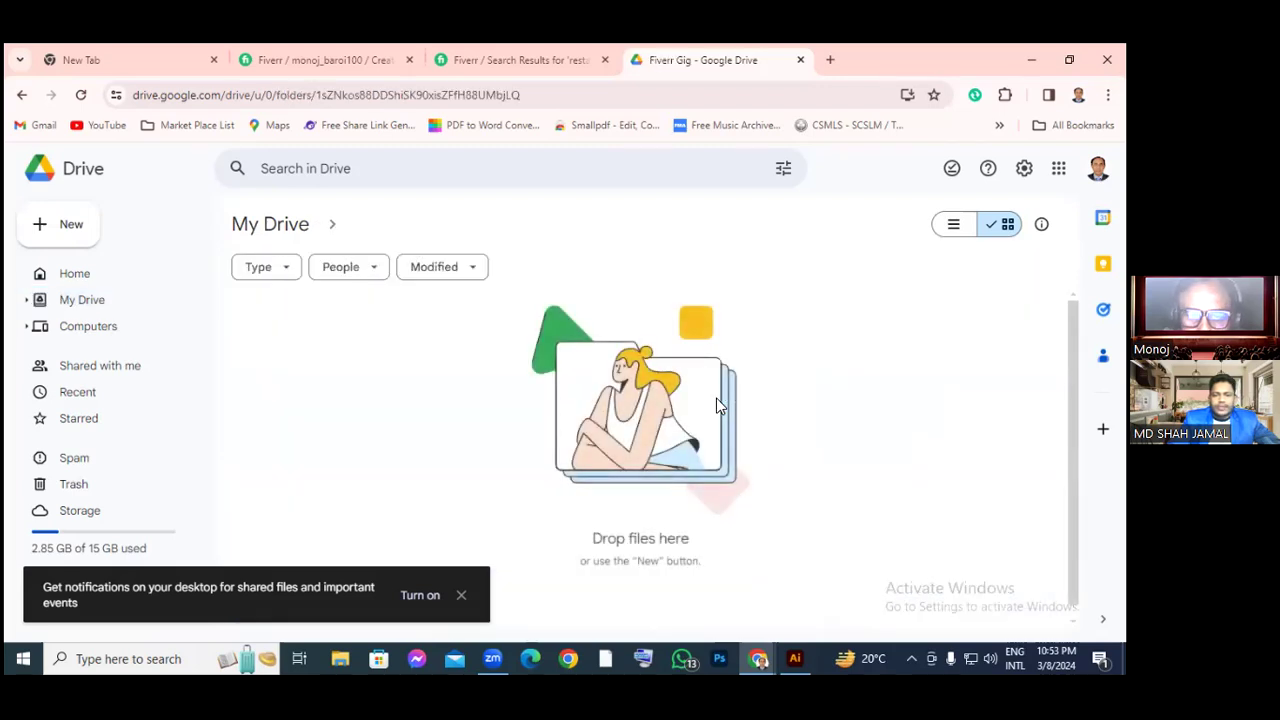
pyautogui.rightClick(564, 358)
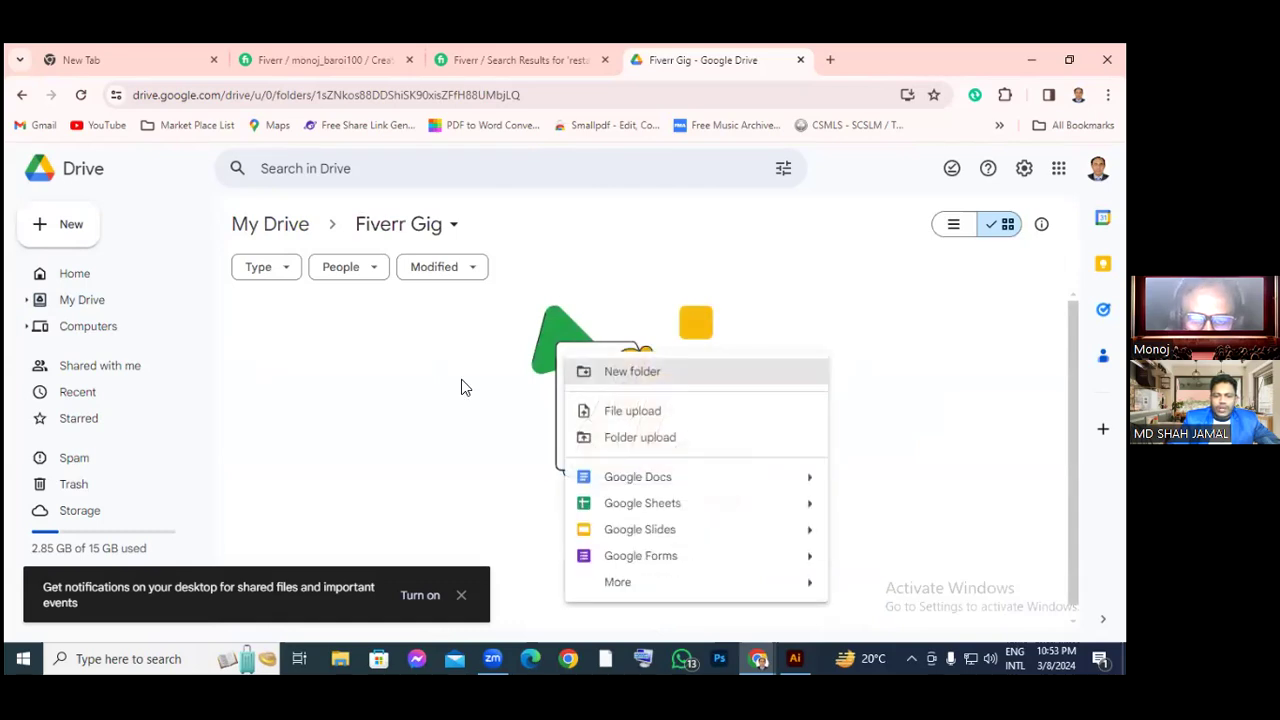
pyautogui.click(658, 507)
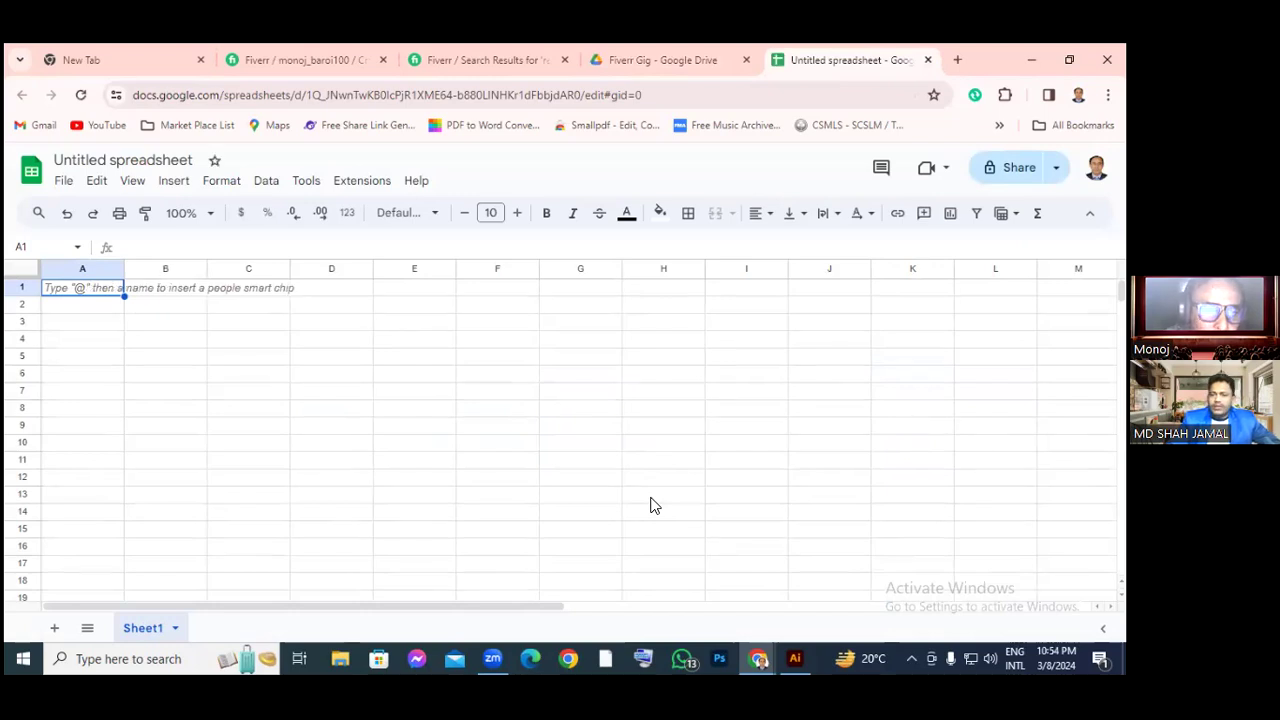
# Retitle the Untitled spreadsheet as 'Fiverr Gig'
pyautogui.click(108, 167)
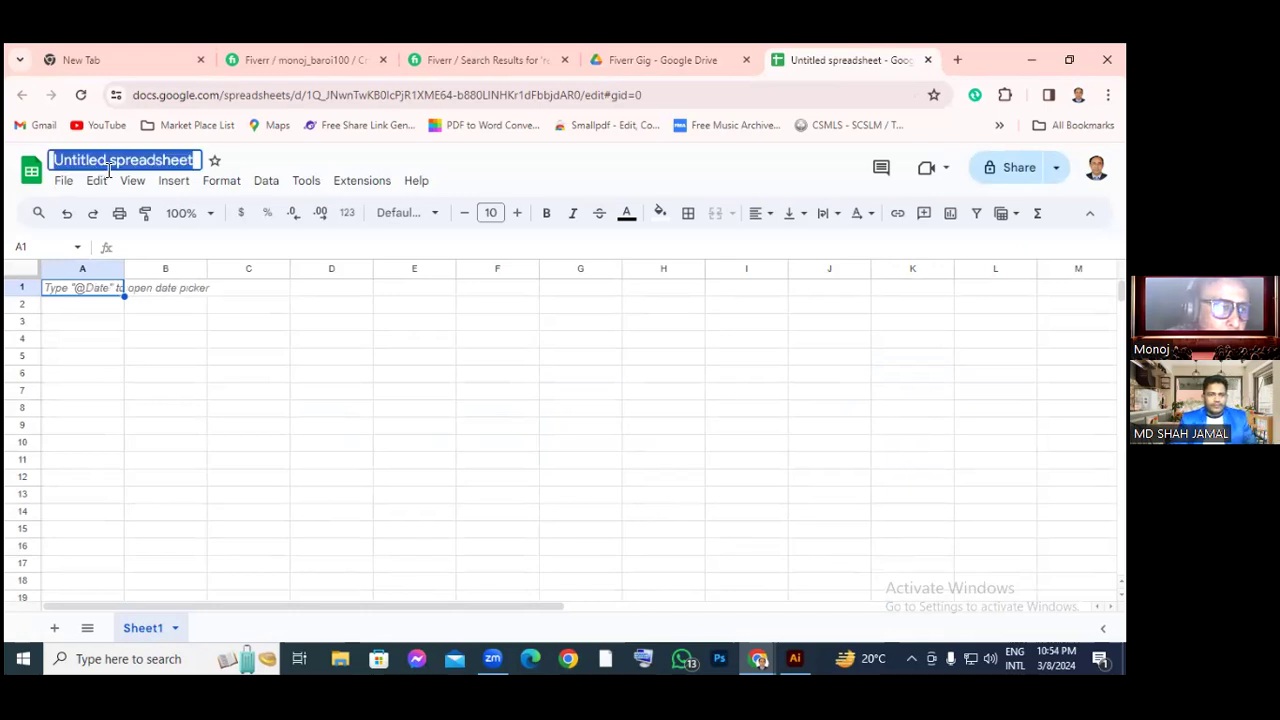
pyautogui.write('F')
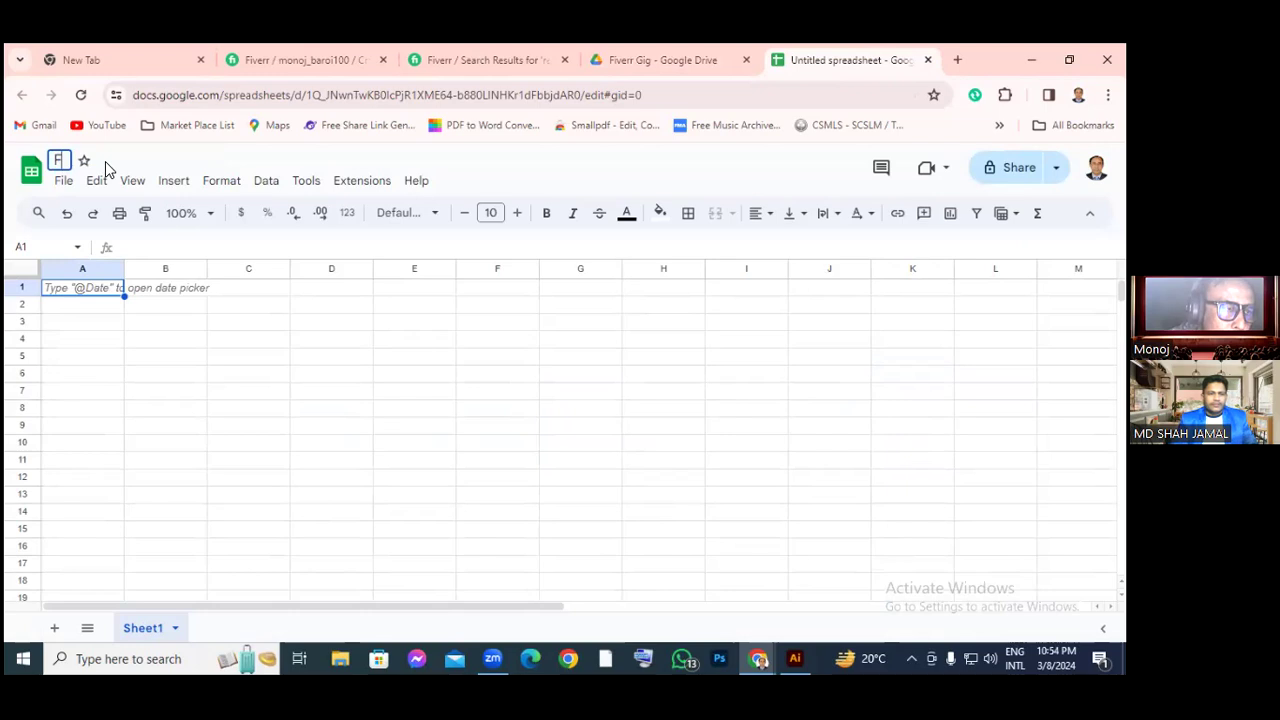
pyautogui.write('iverr Gig')
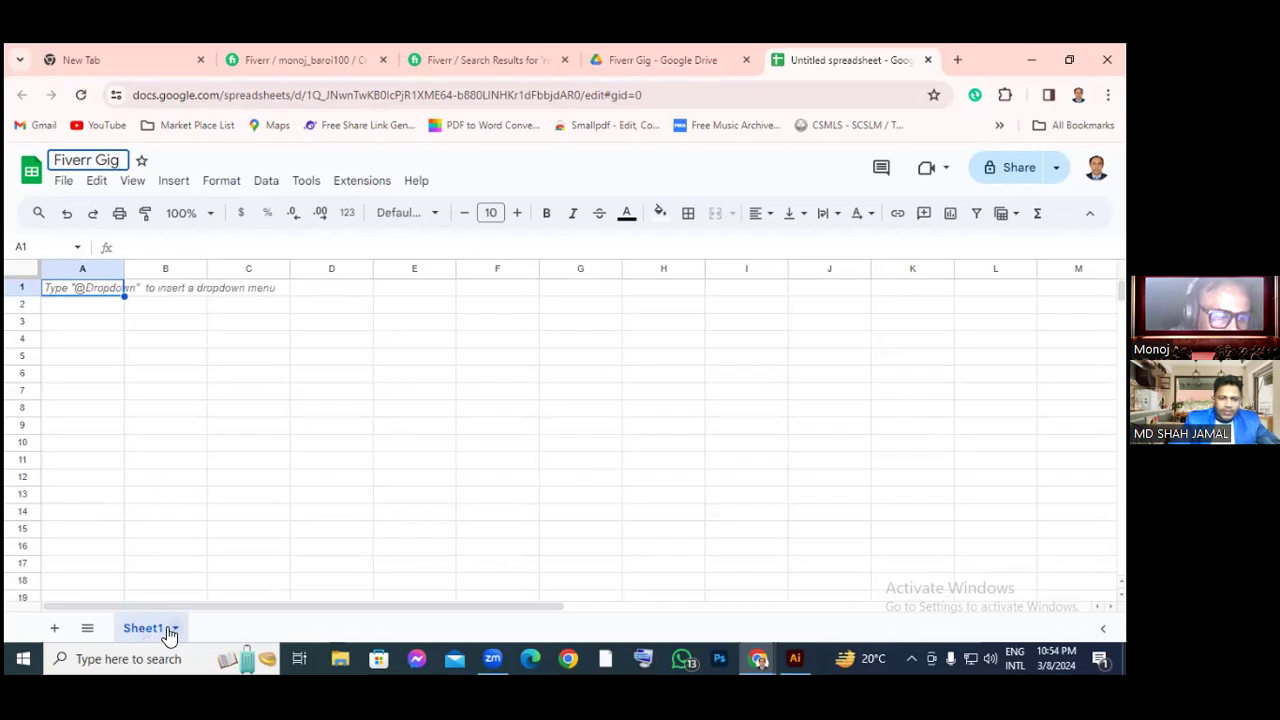
# Rename the Sheet1 tab to 'Resturant Food menu Design'
pyautogui.rightClick(170, 628)
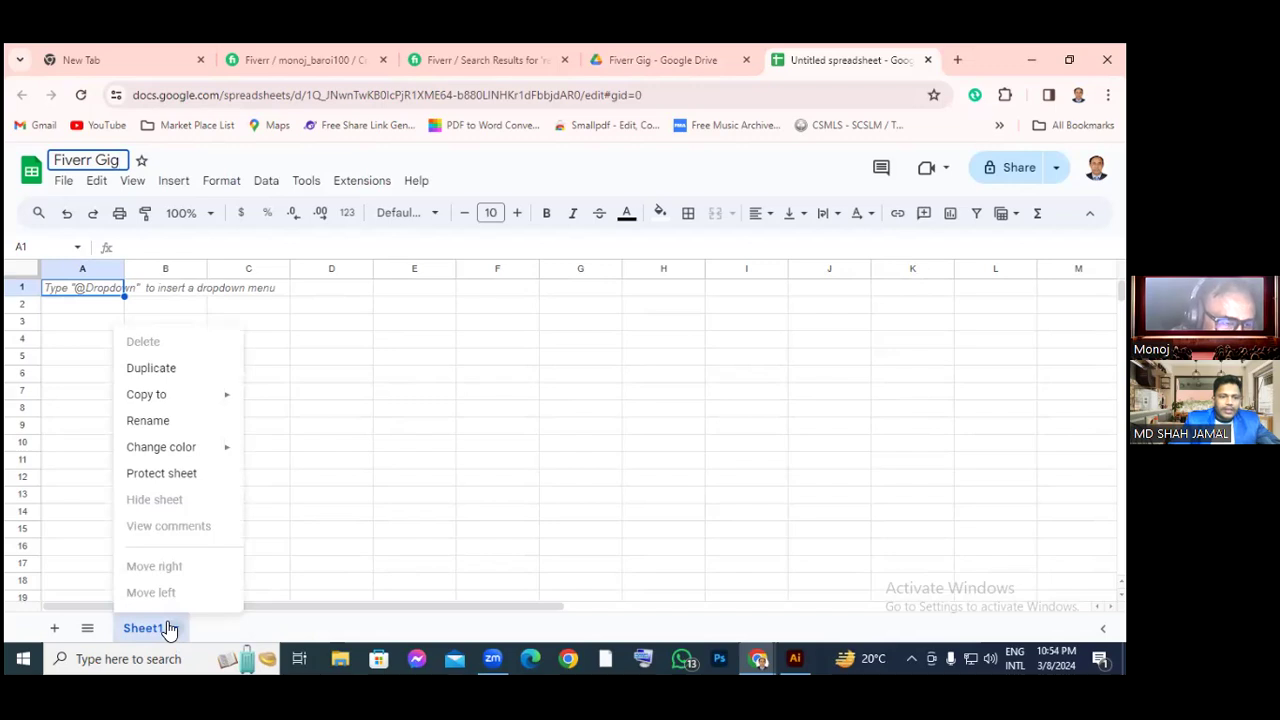
pyautogui.click(152, 422)
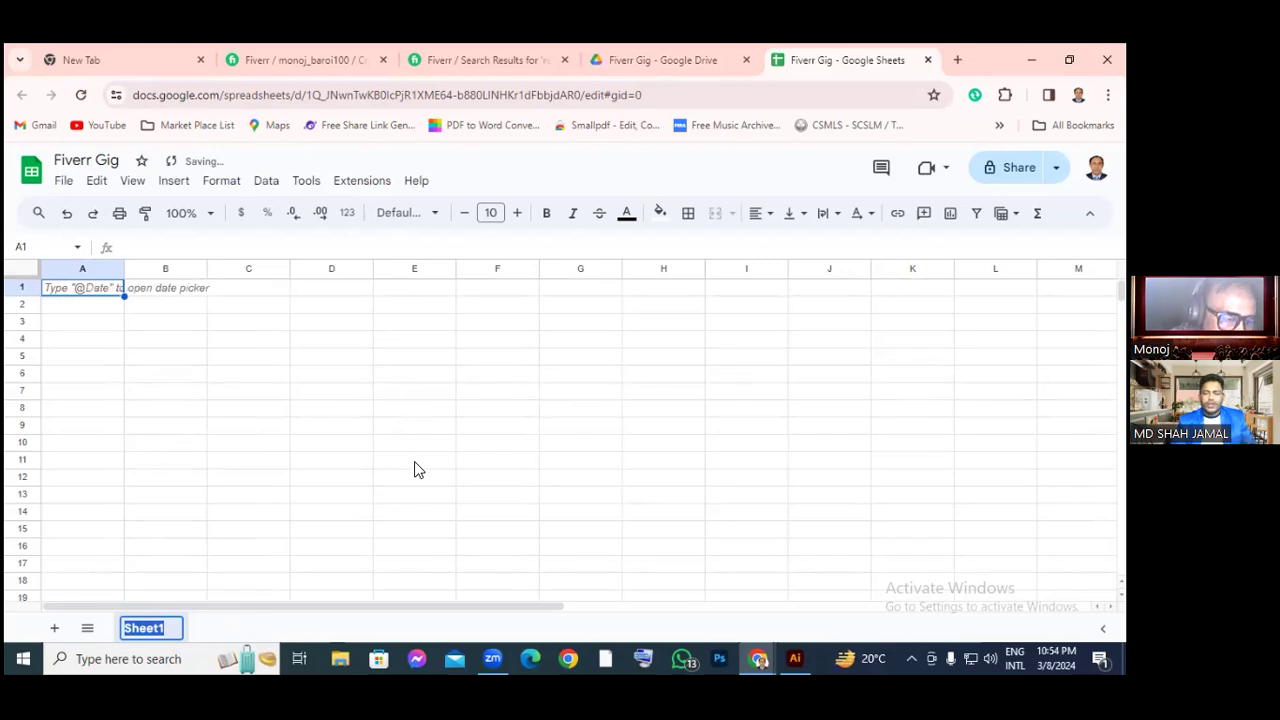
pyautogui.write('Rs')
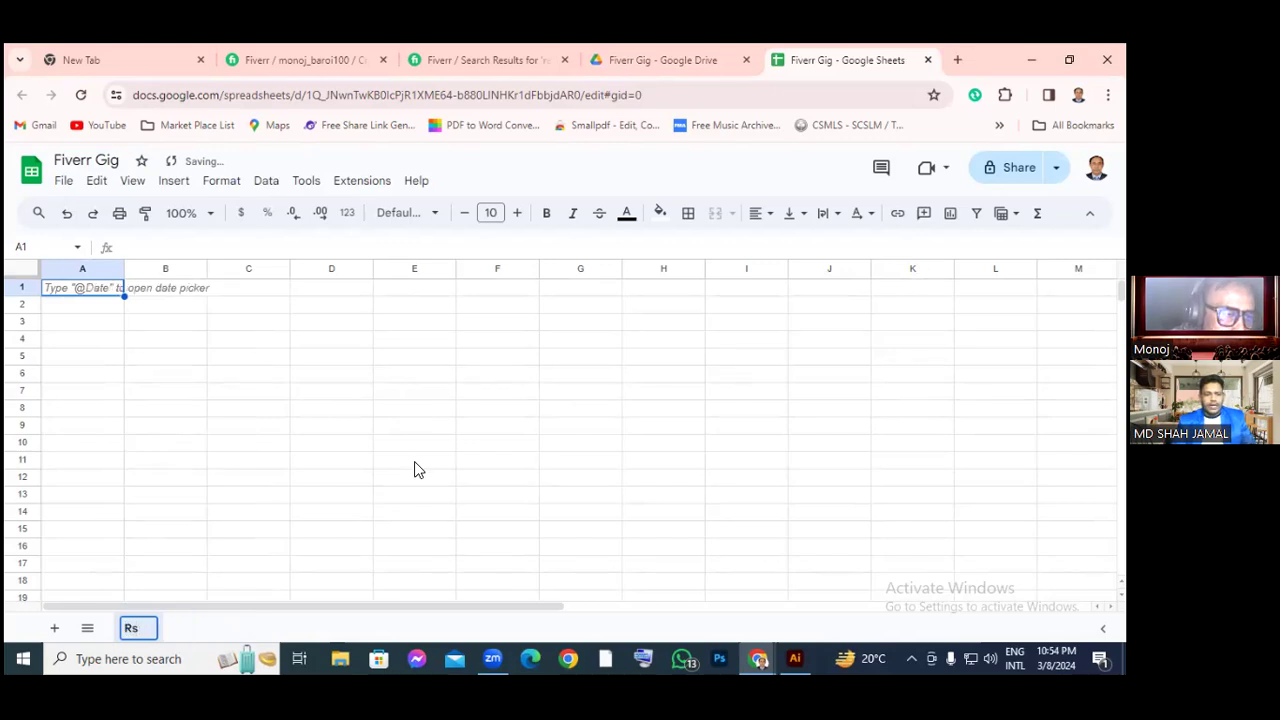
pyautogui.press('BackSpace')
pyautogui.write('estu')
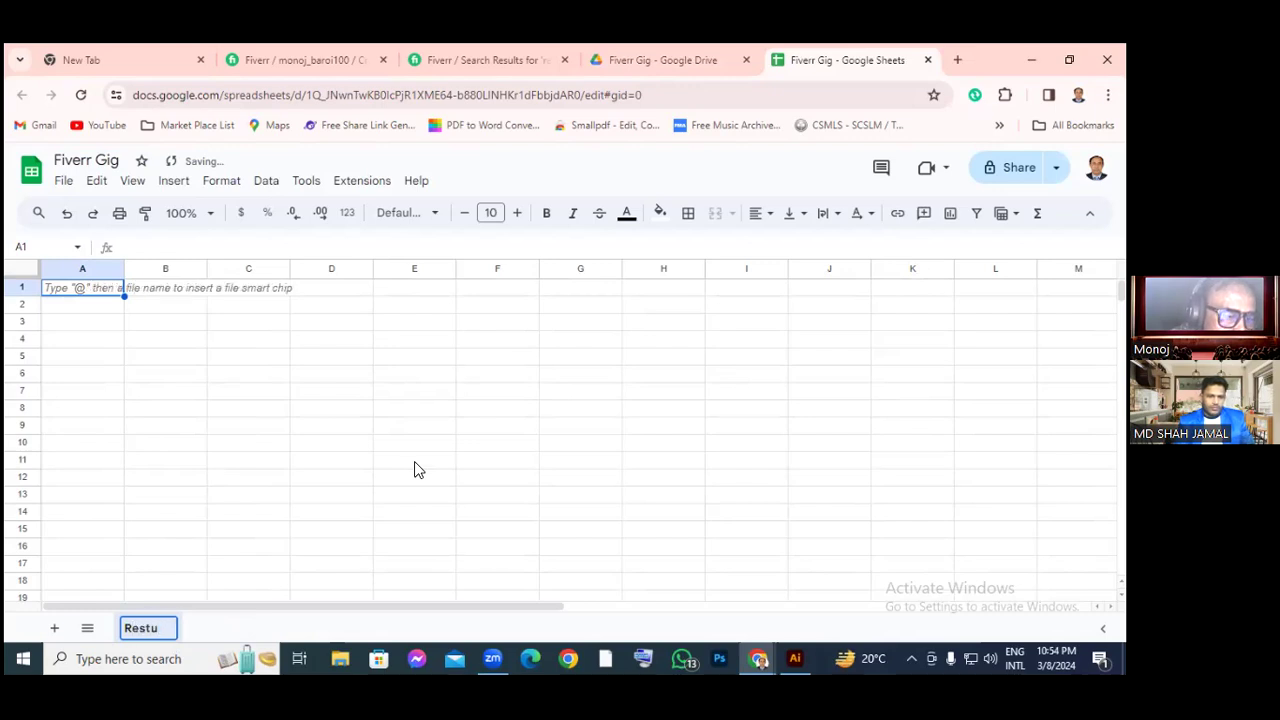
pyautogui.write('rant F')
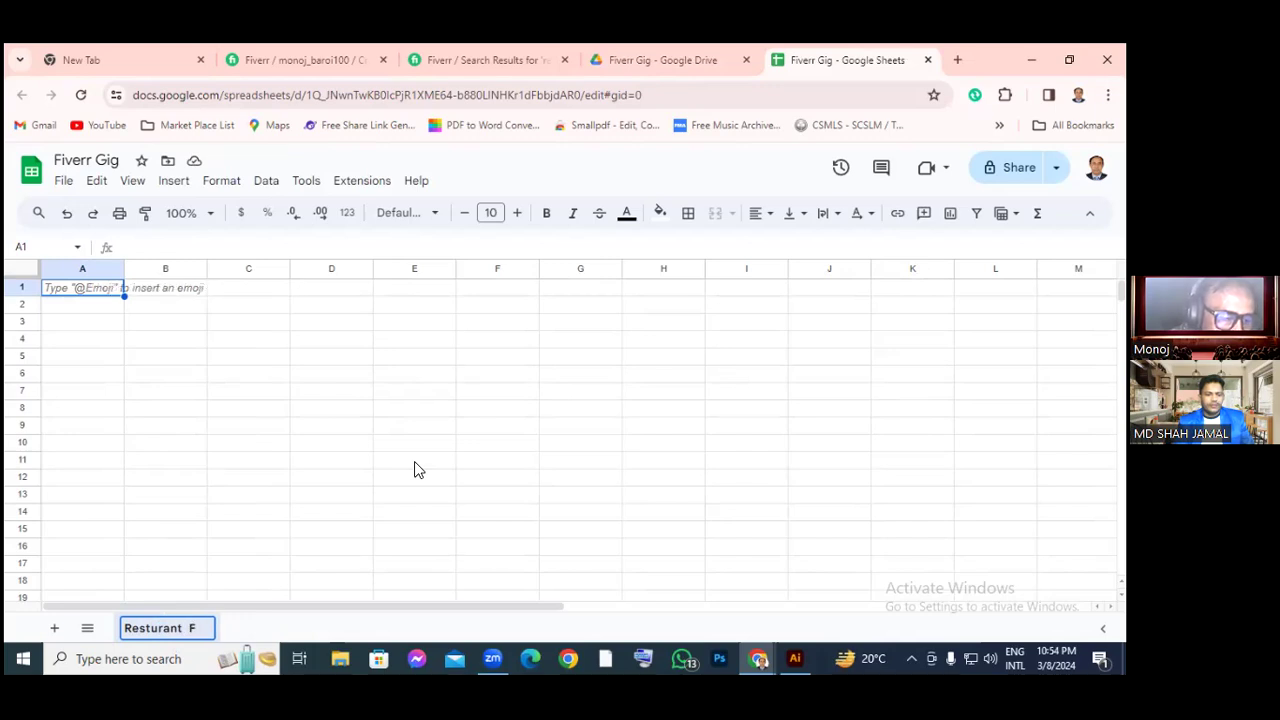
pyautogui.write('ood me')
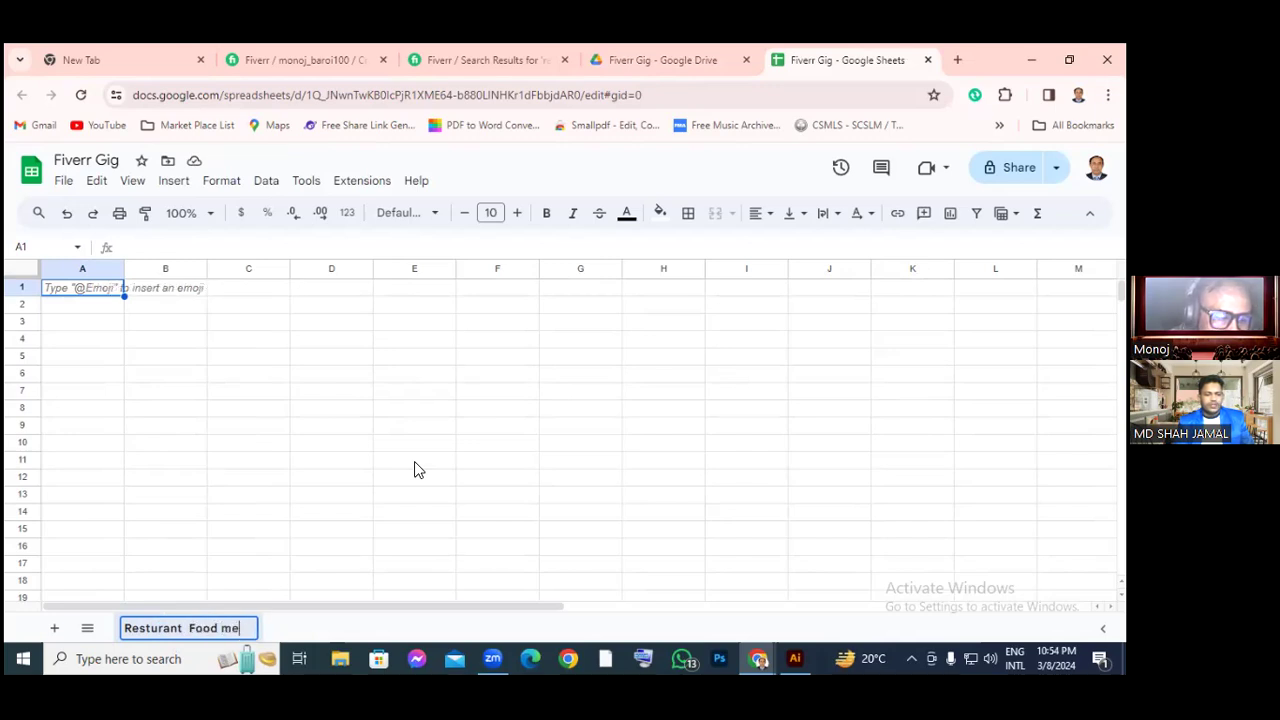
pyautogui.write('nu ')
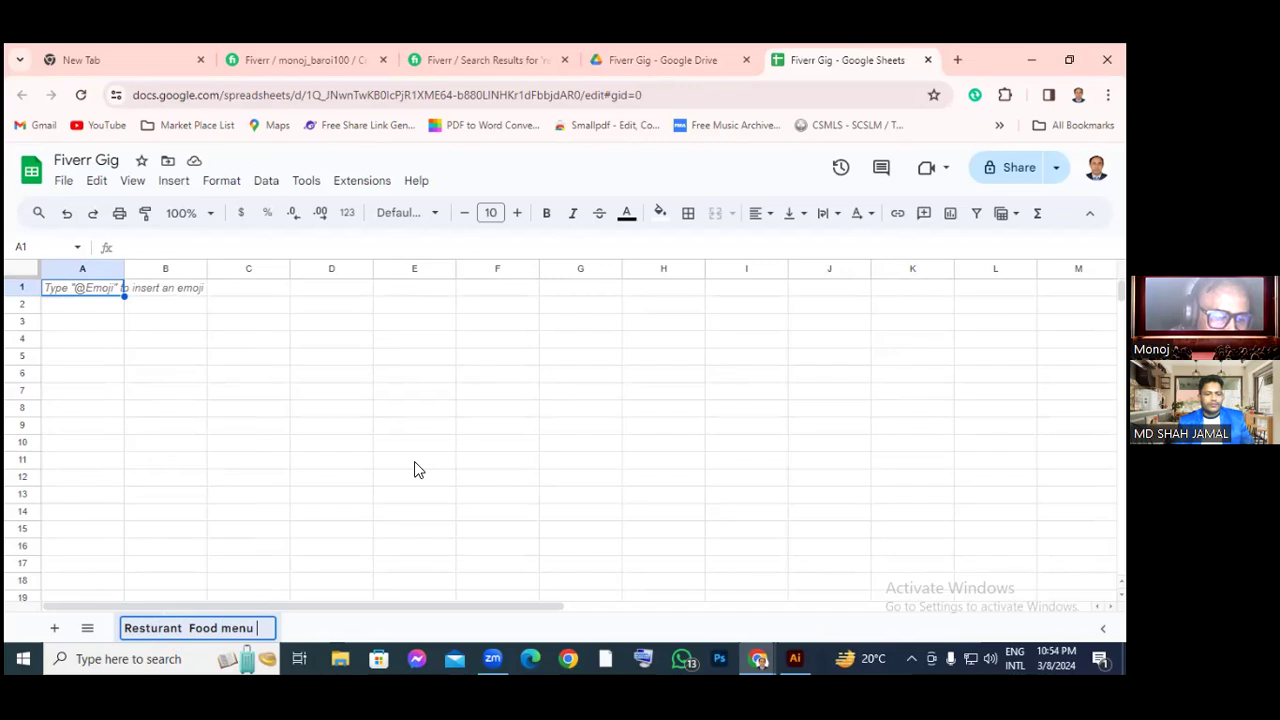
pyautogui.write('Des')
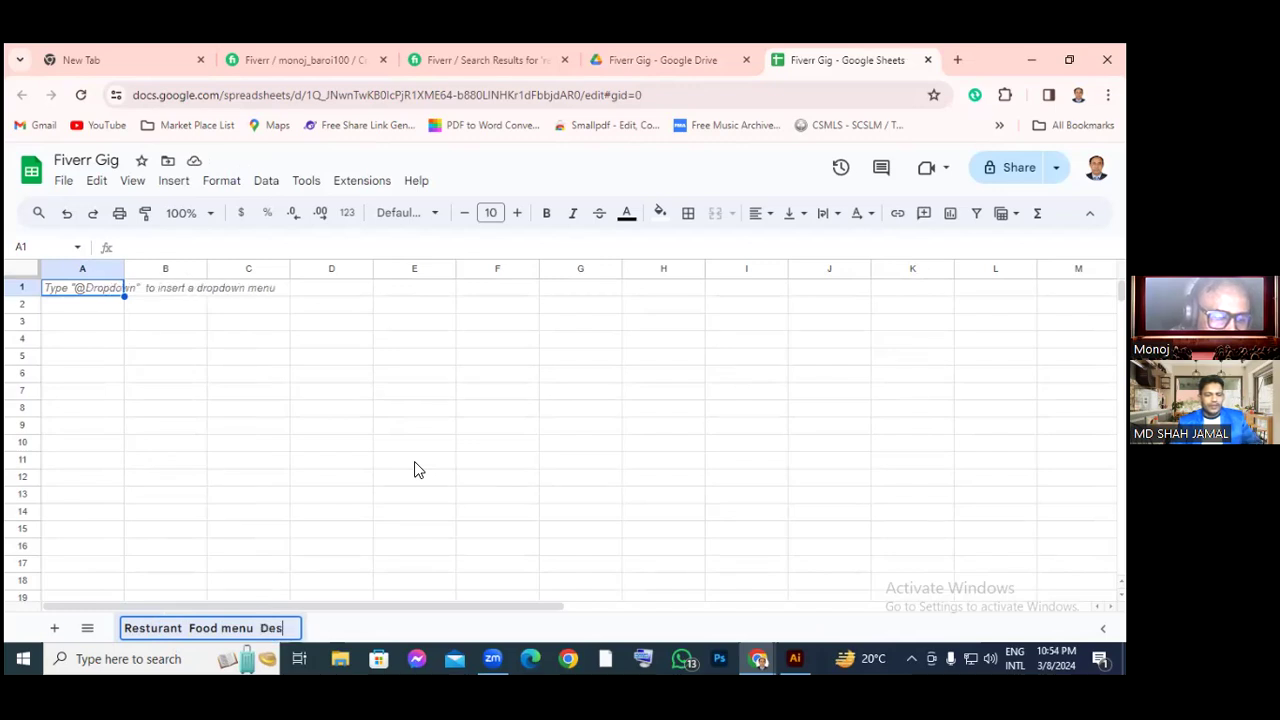
pyautogui.write('ign')
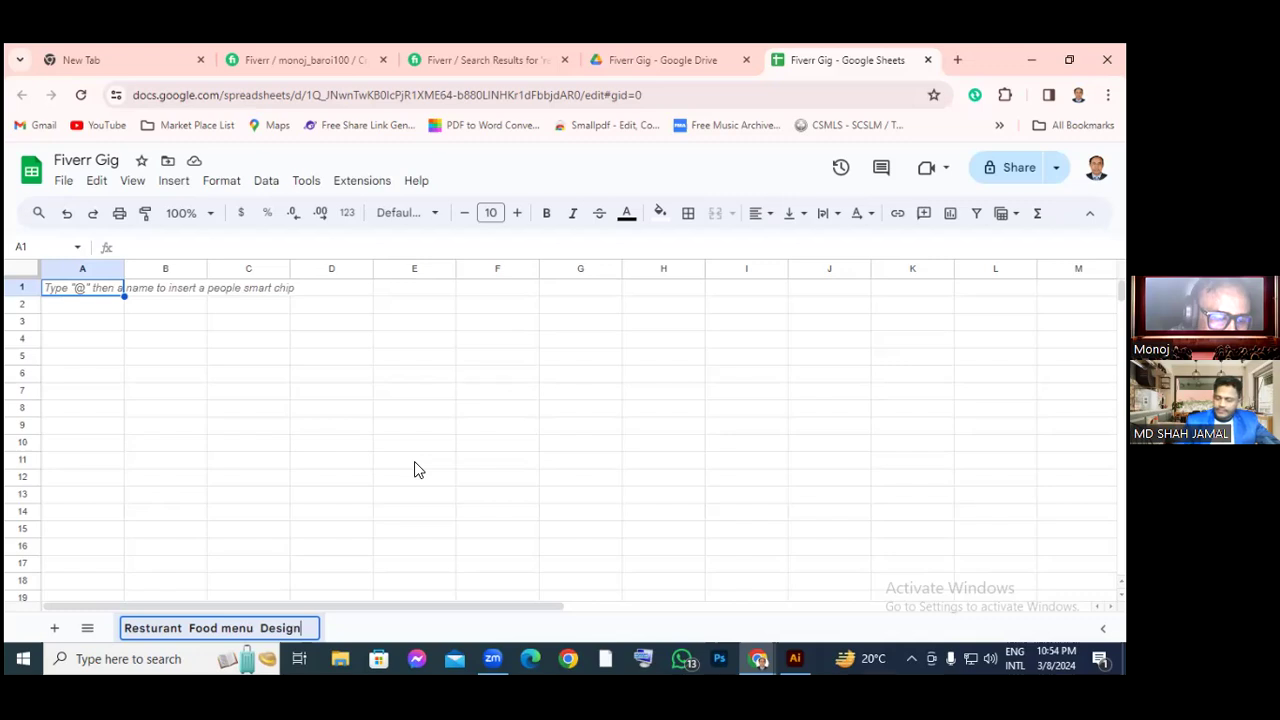
pyautogui.press('Return')
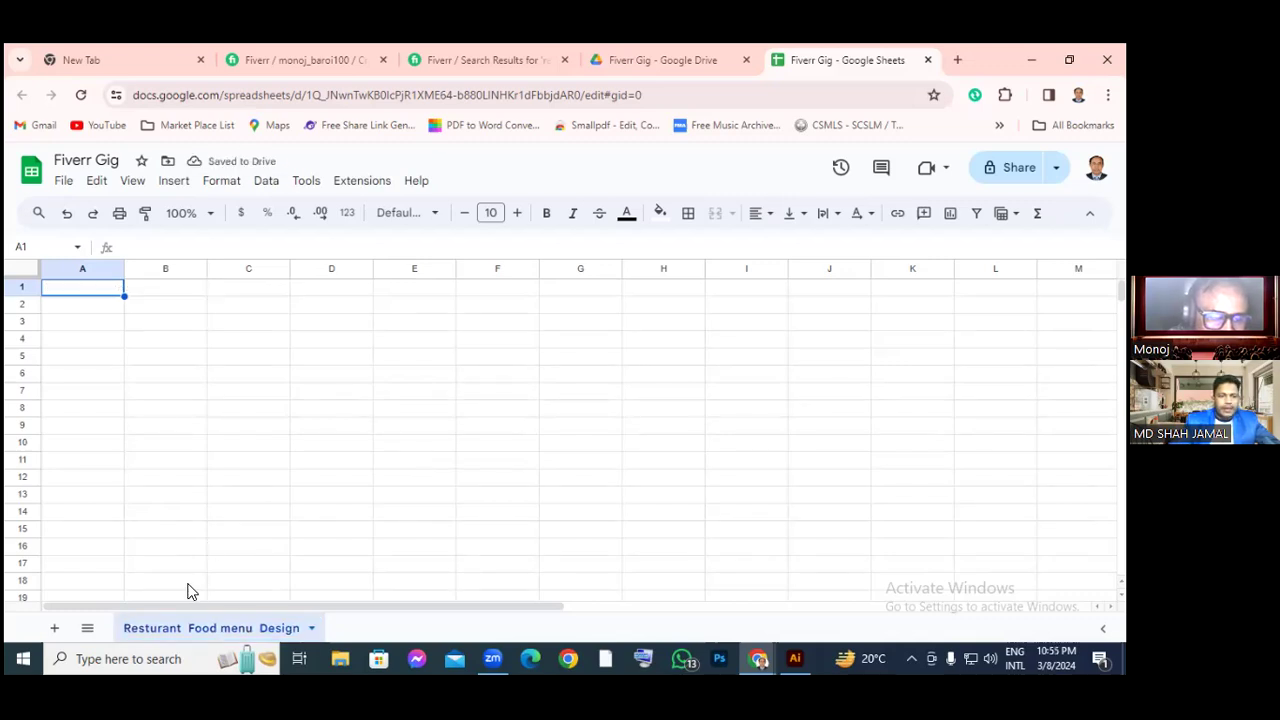
# Enter the heading 'Gig Title' in cell A1, then select row 1
pyautogui.doubleClick(97, 290)
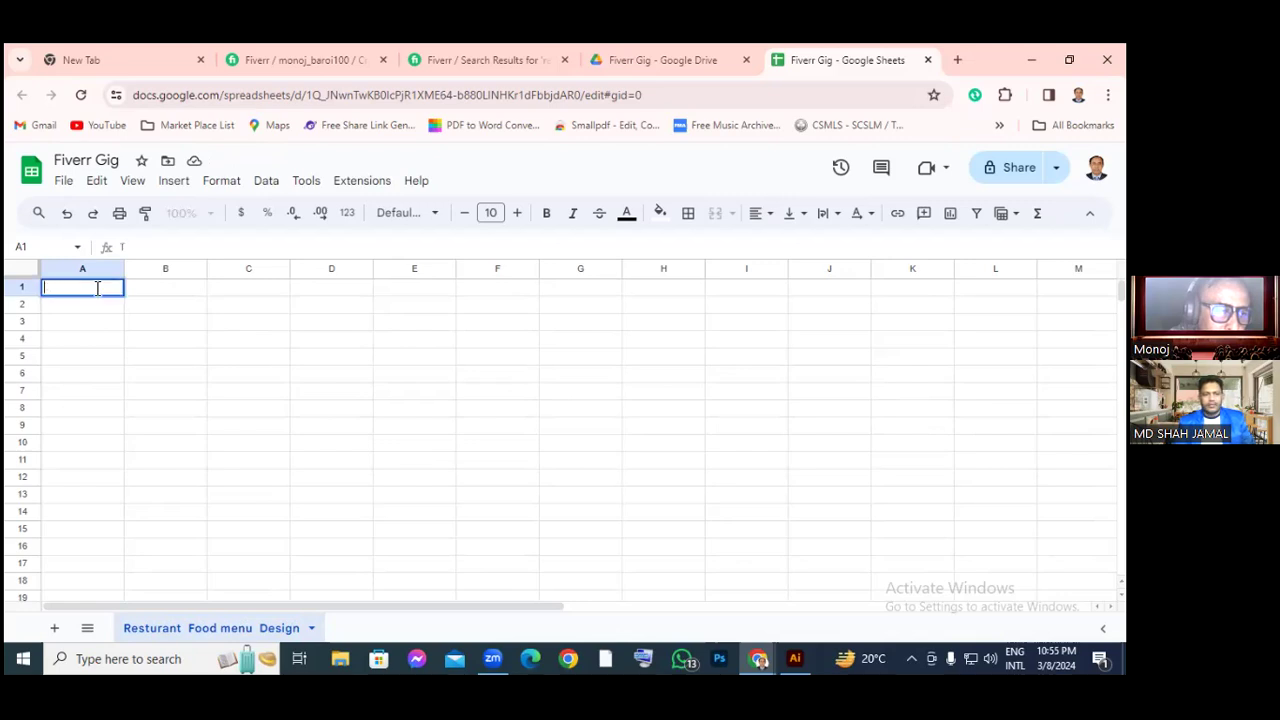
pyautogui.write('Git')
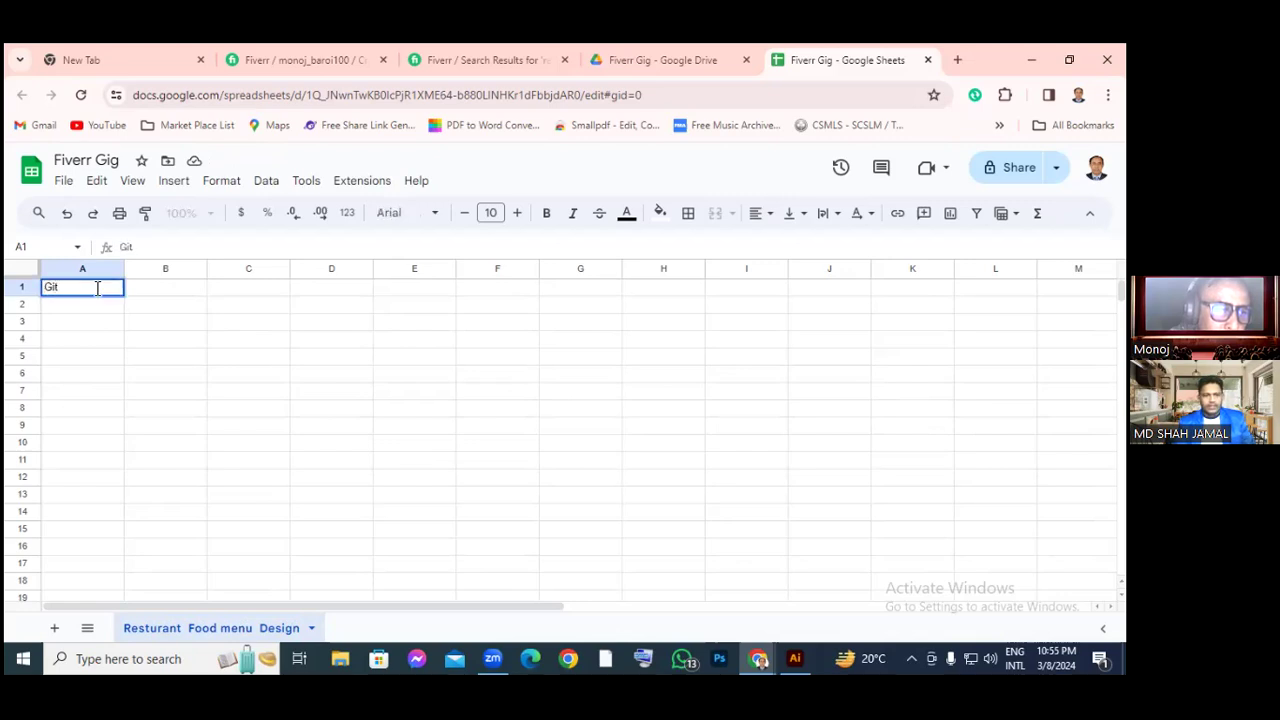
pyautogui.press('BackSpace')
pyautogui.write('g Title')
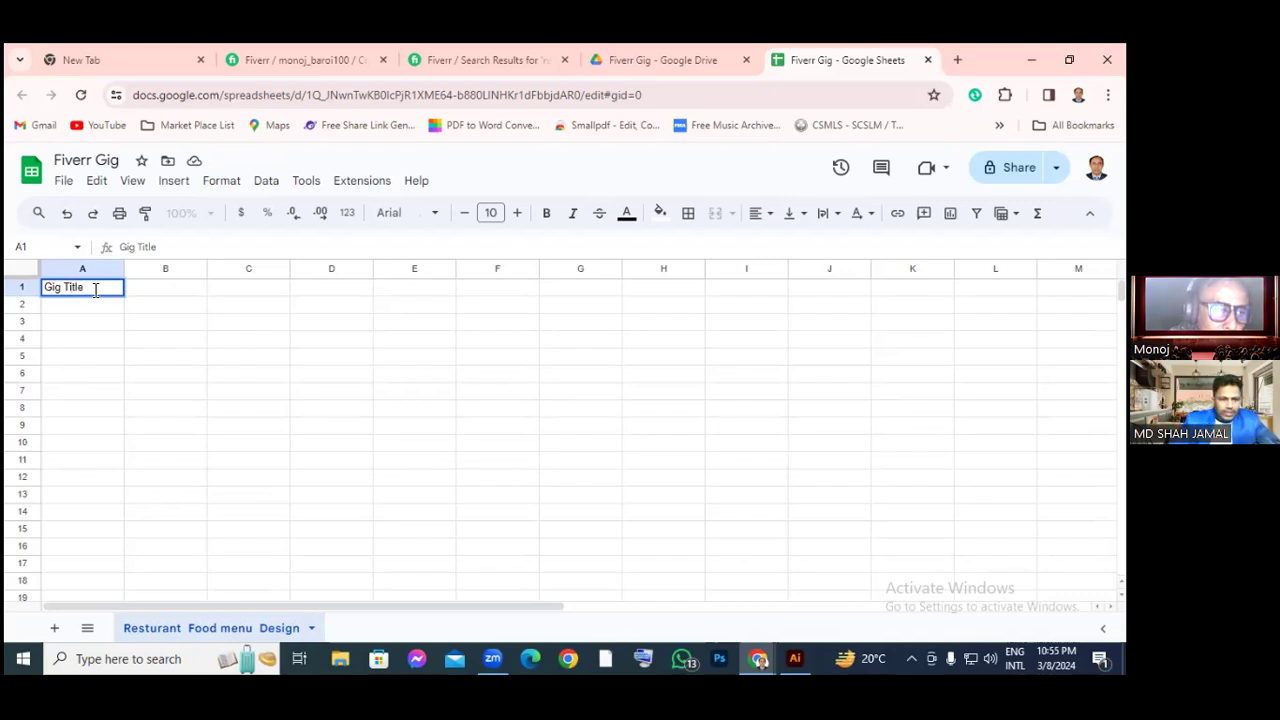
pyautogui.click(150, 352)
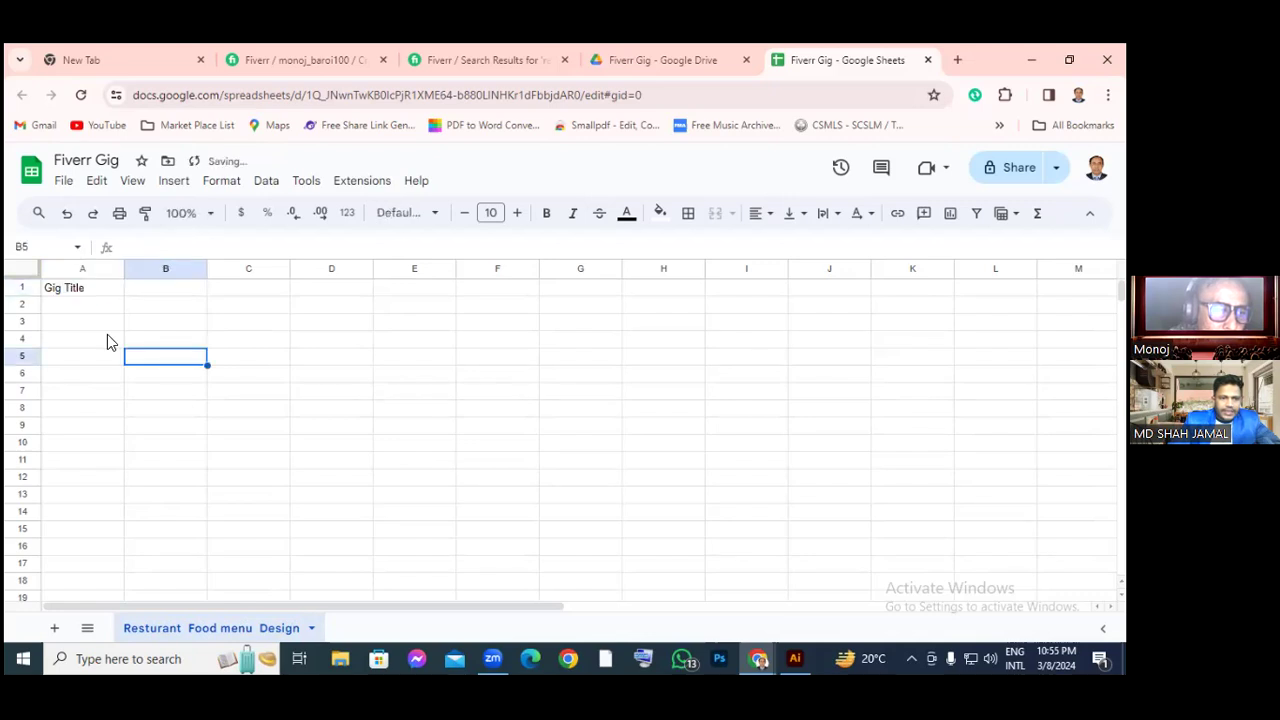
pyautogui.click(18, 287)
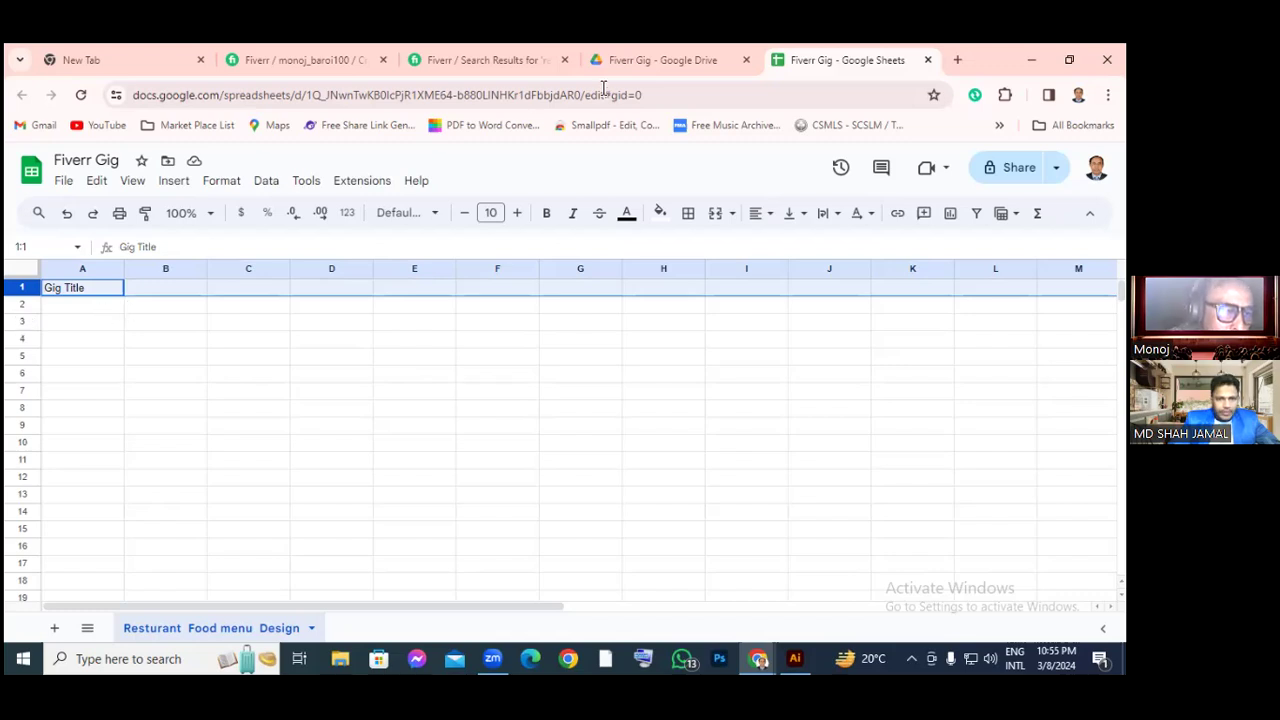
pyautogui.click(517, 63)
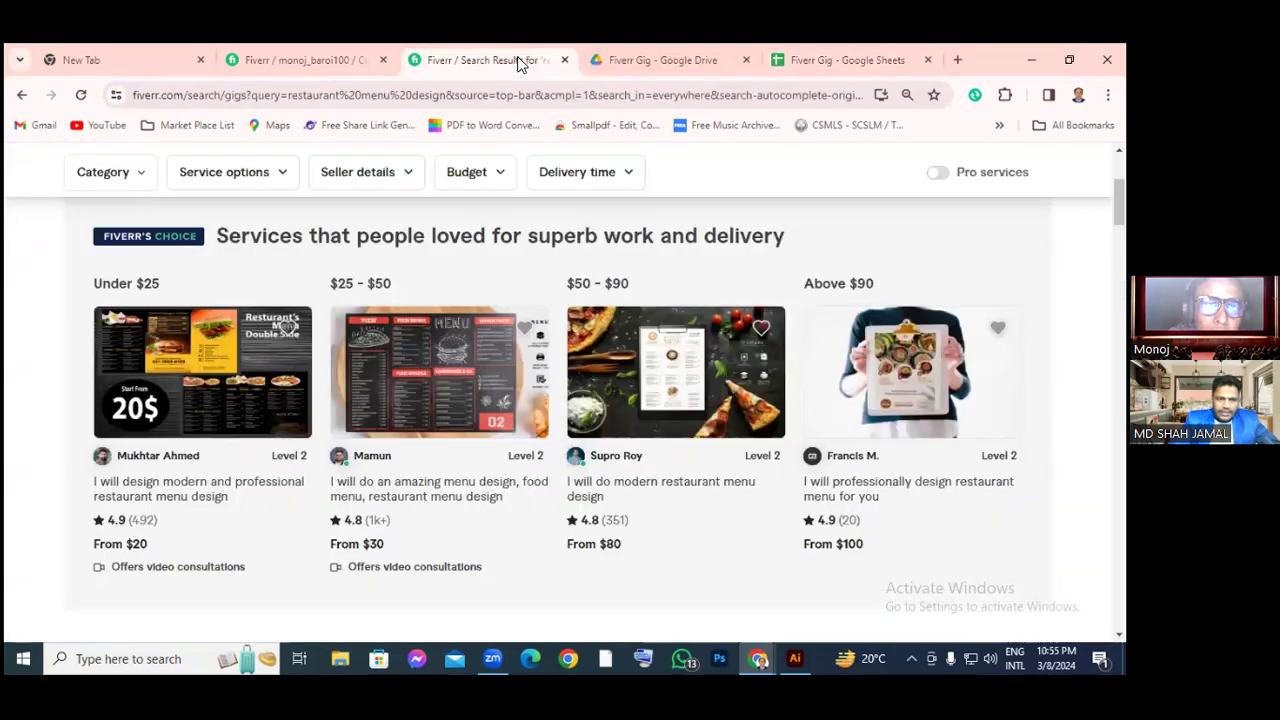
pyautogui.click(326, 64)
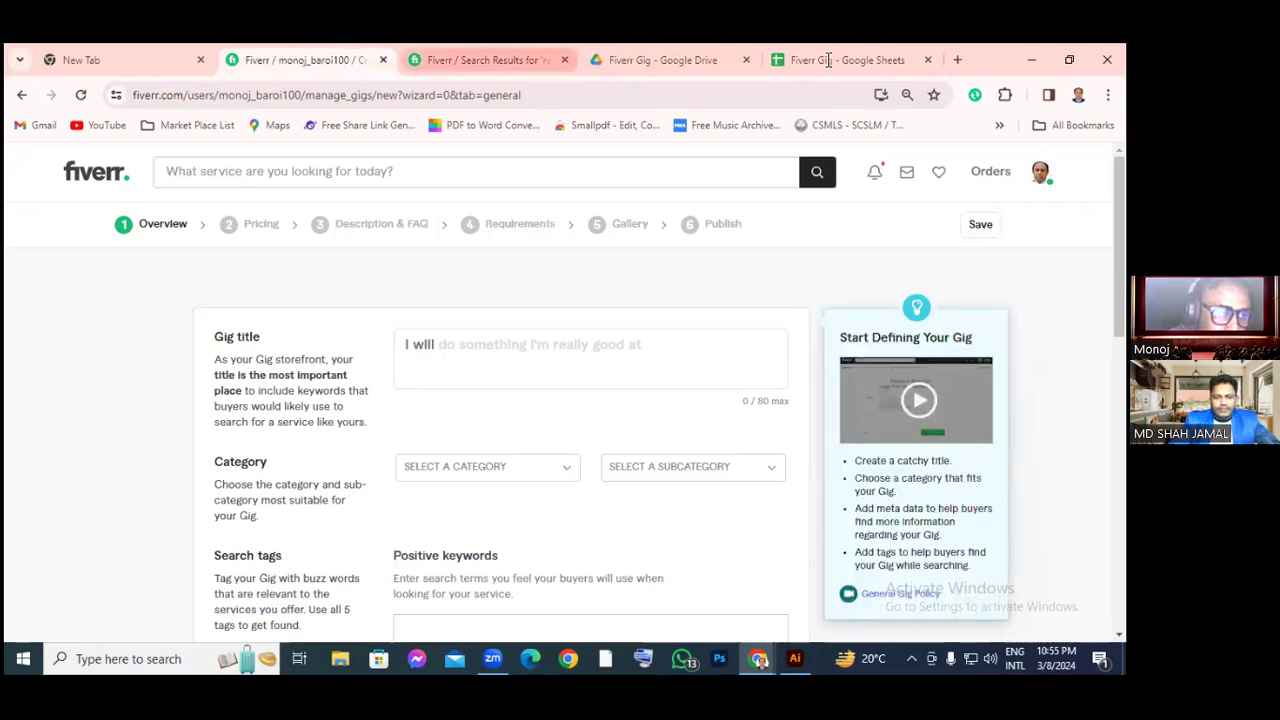
pyautogui.click(828, 60)
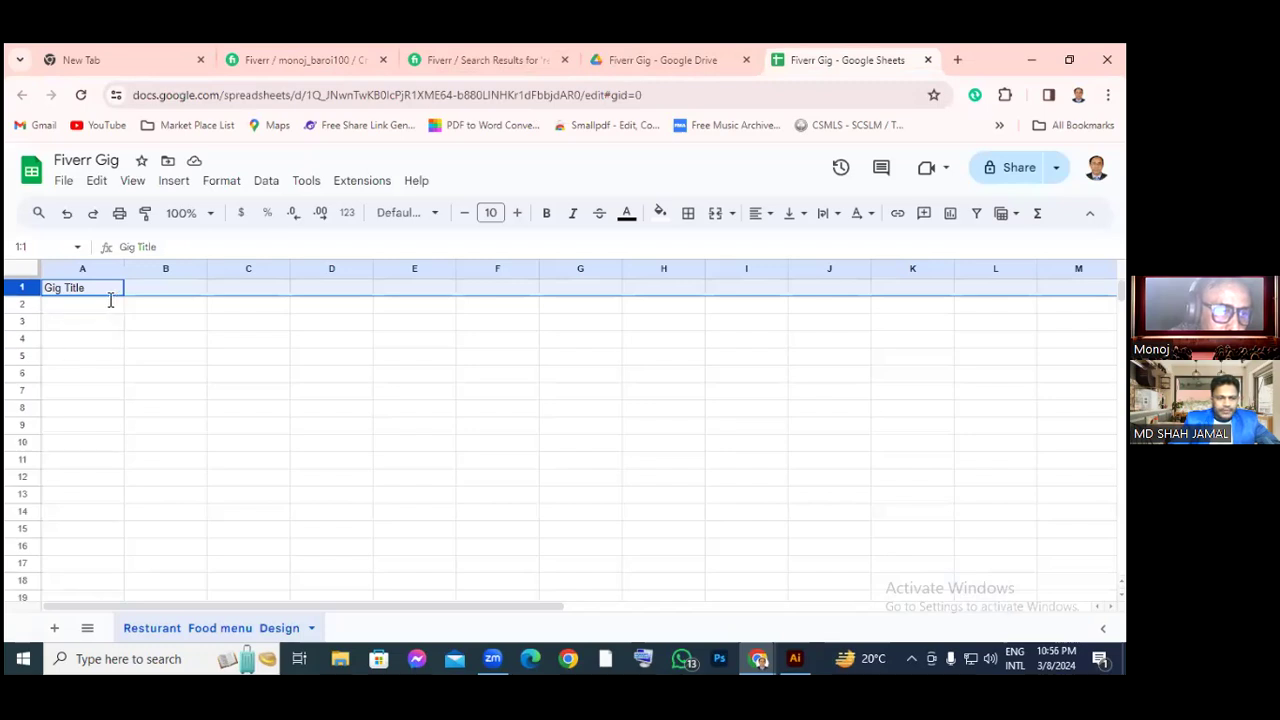
# Enter 'Categrory' in B1 and 'Search Tag' in C1, then select row 1
pyautogui.click(195, 289)
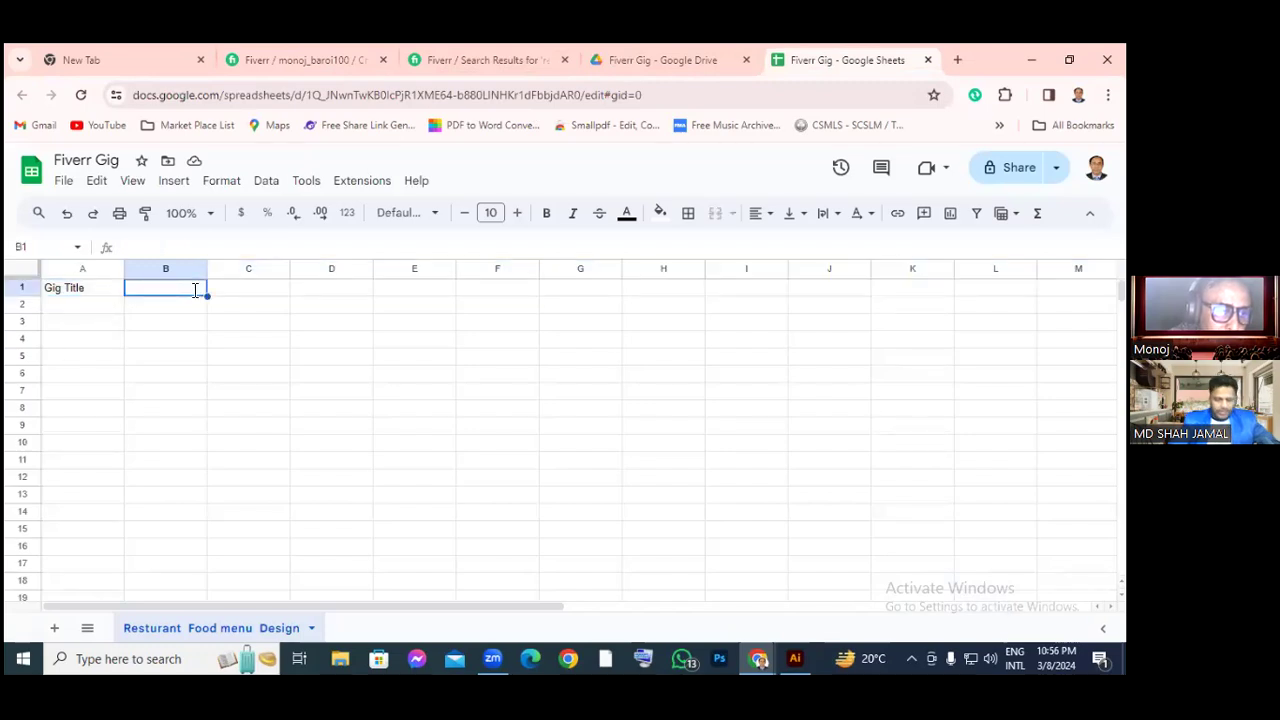
pyautogui.write('C')
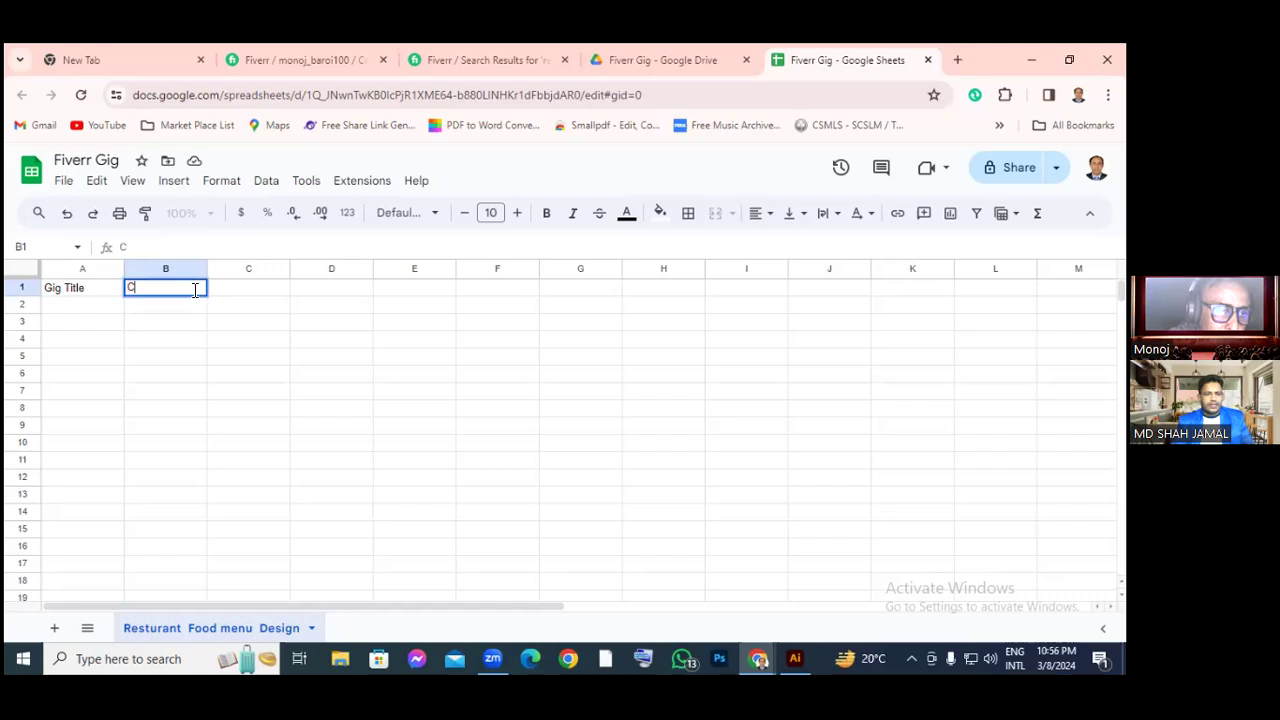
pyautogui.write('ategrory')
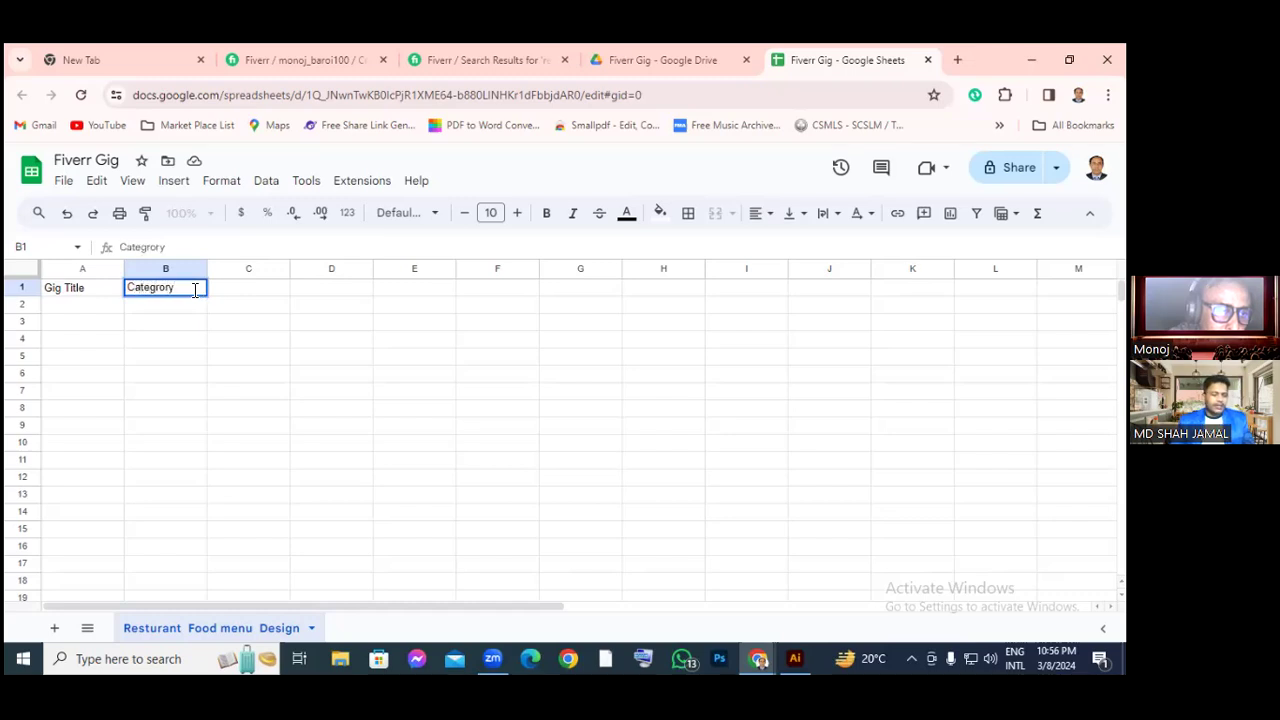
pyautogui.press('Tab')
pyautogui.write('Sea')
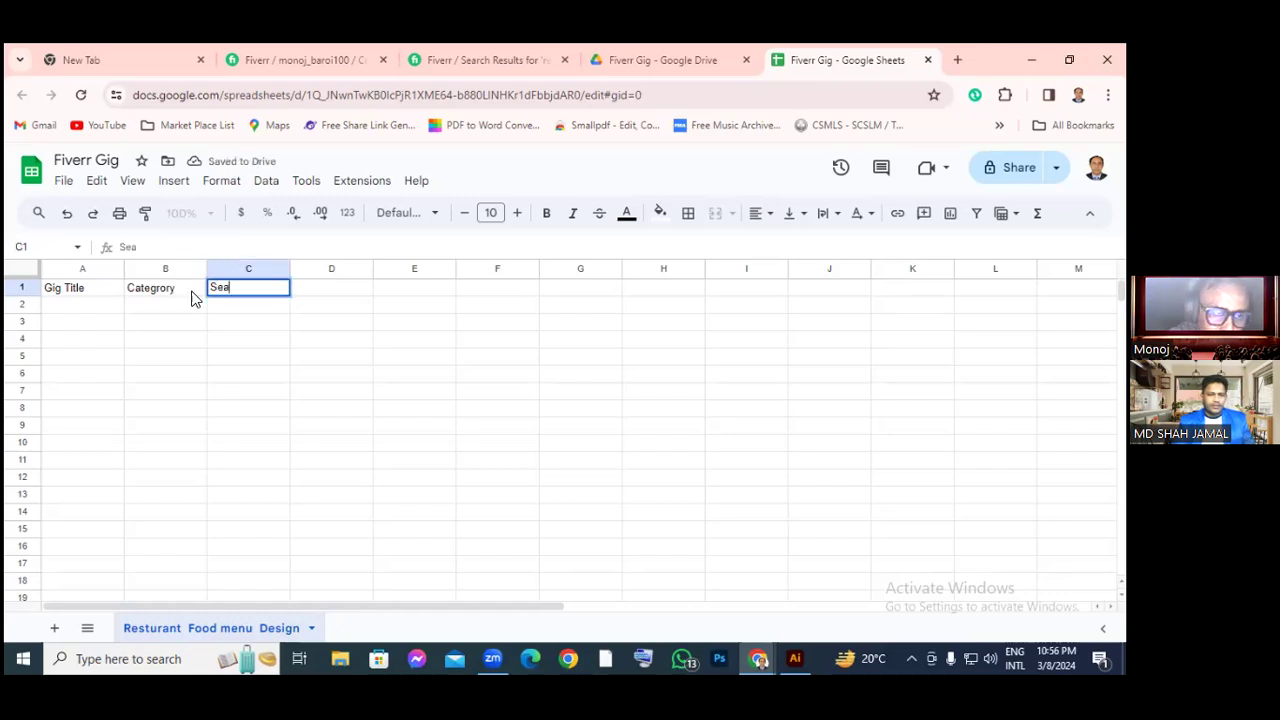
pyautogui.write('rch Tag')
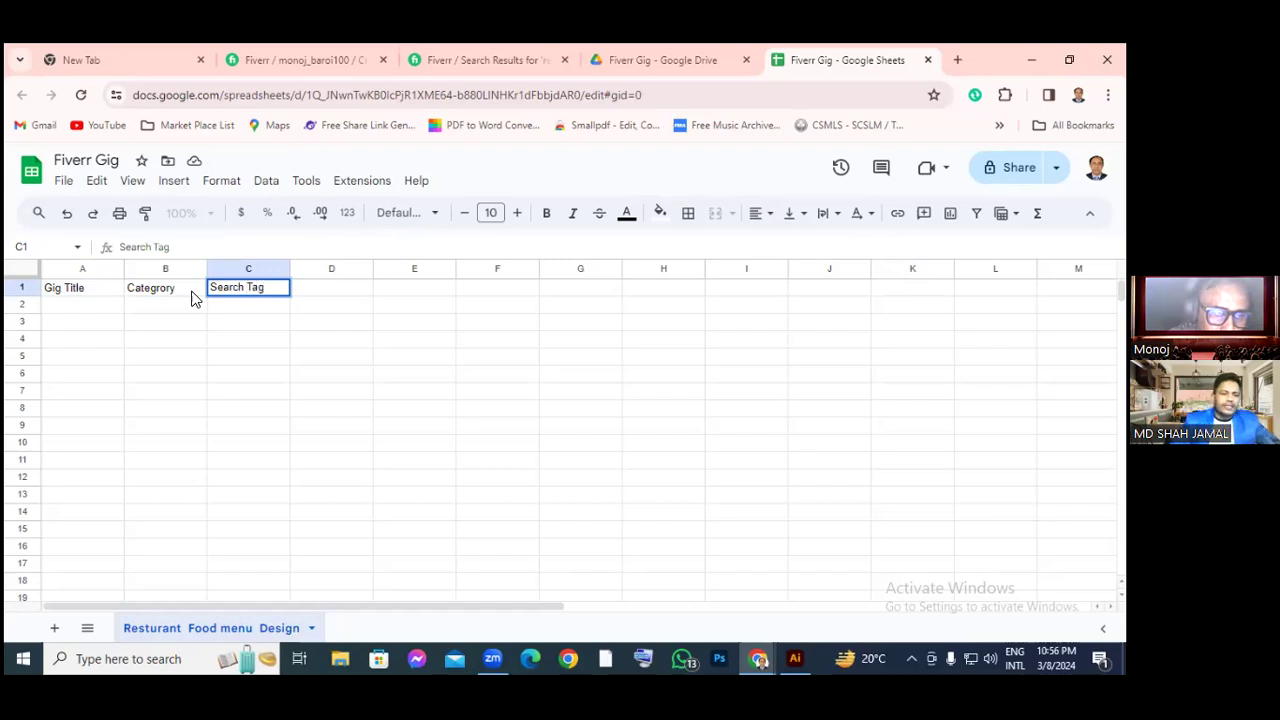
pyautogui.click(142, 376)
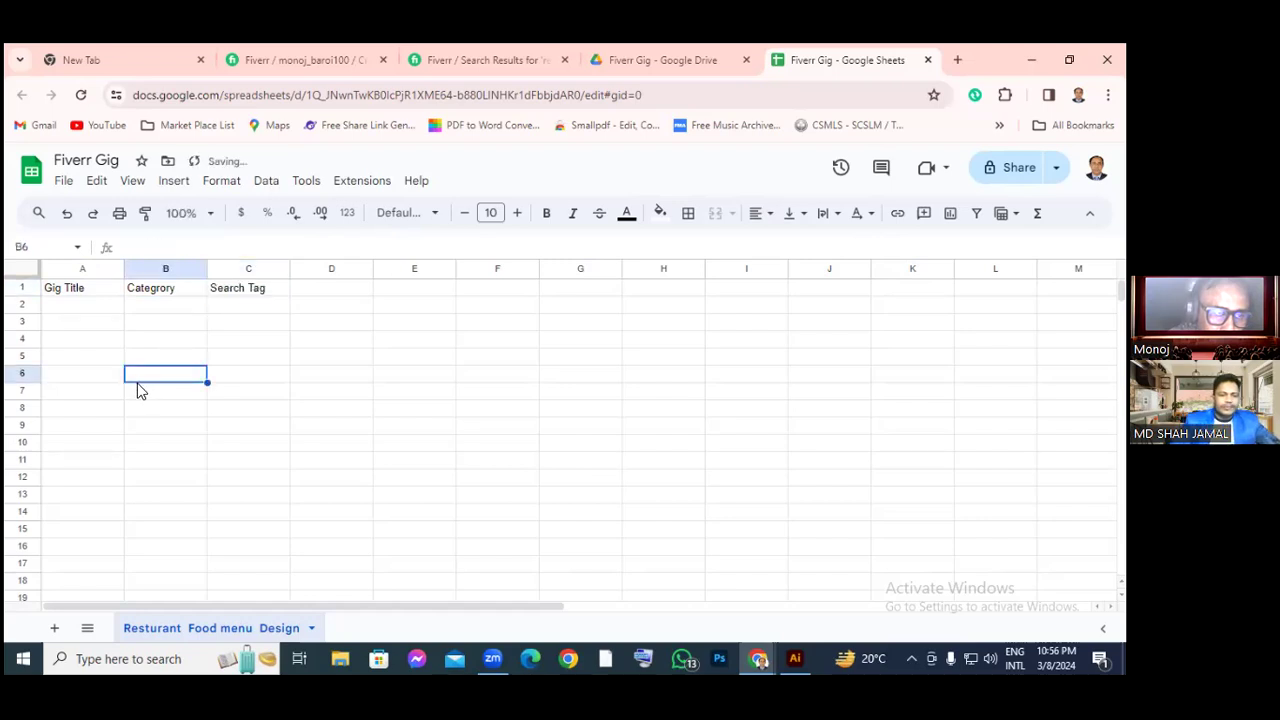
pyautogui.click(20, 287)
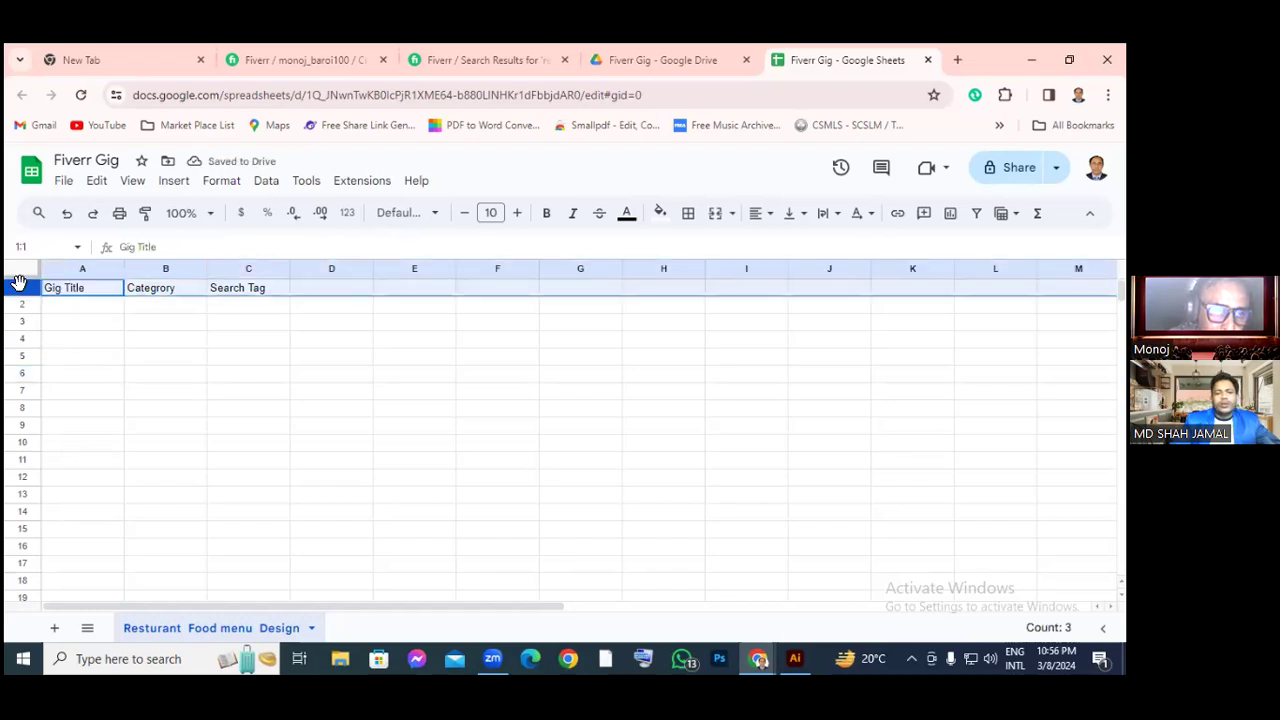
# Make the selected header row bold with font size 15
pyautogui.click(547, 215)
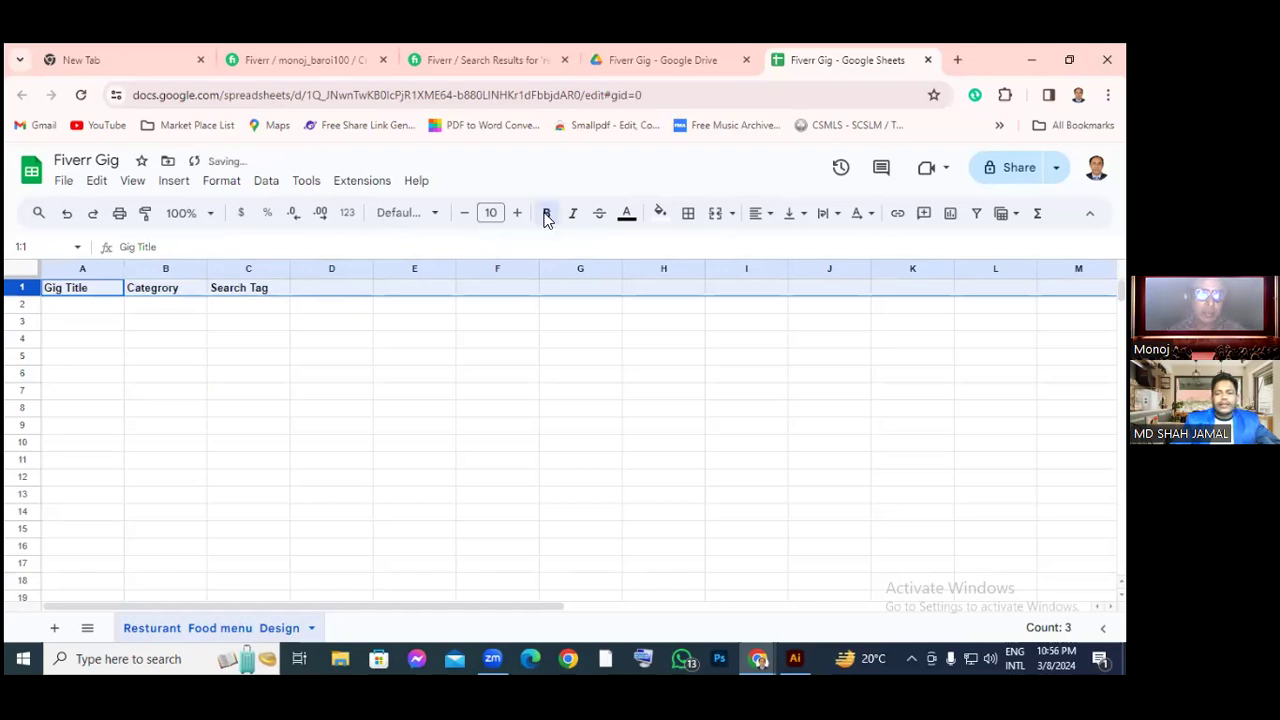
pyautogui.click(517, 214)
pyautogui.click(517, 214)
pyautogui.click(518, 214)
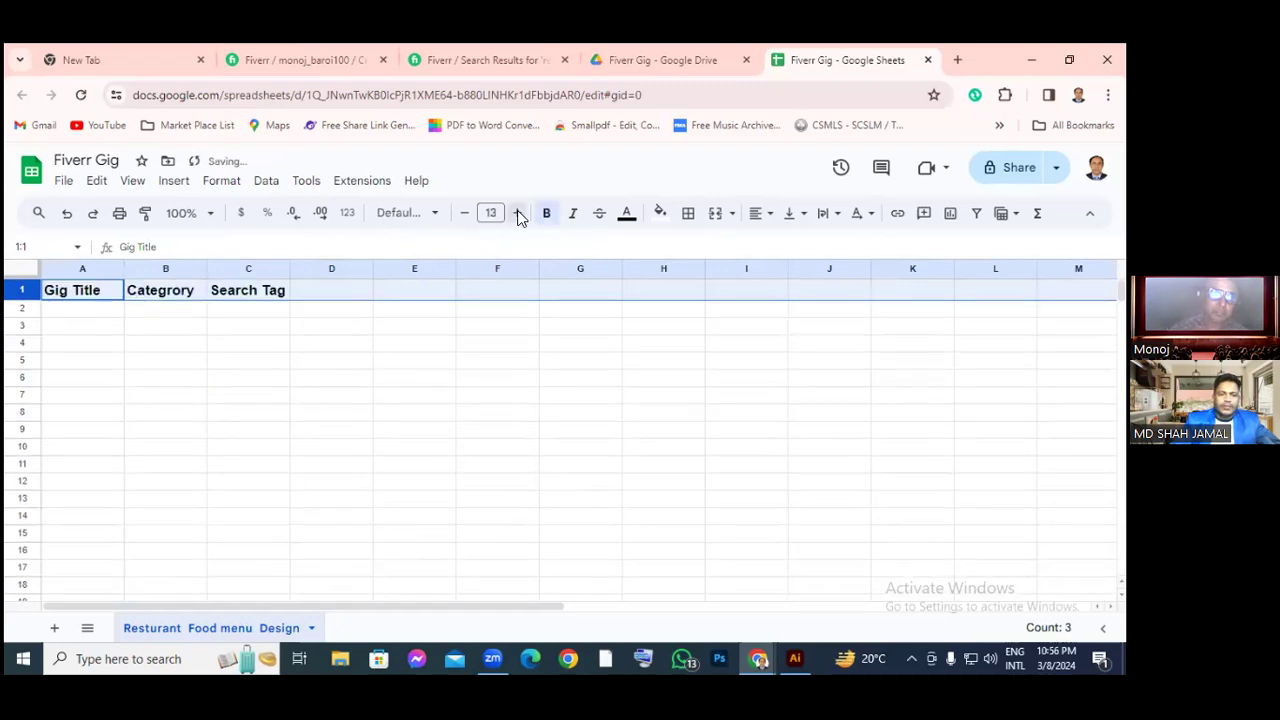
pyautogui.click(518, 214)
pyautogui.click(518, 214)
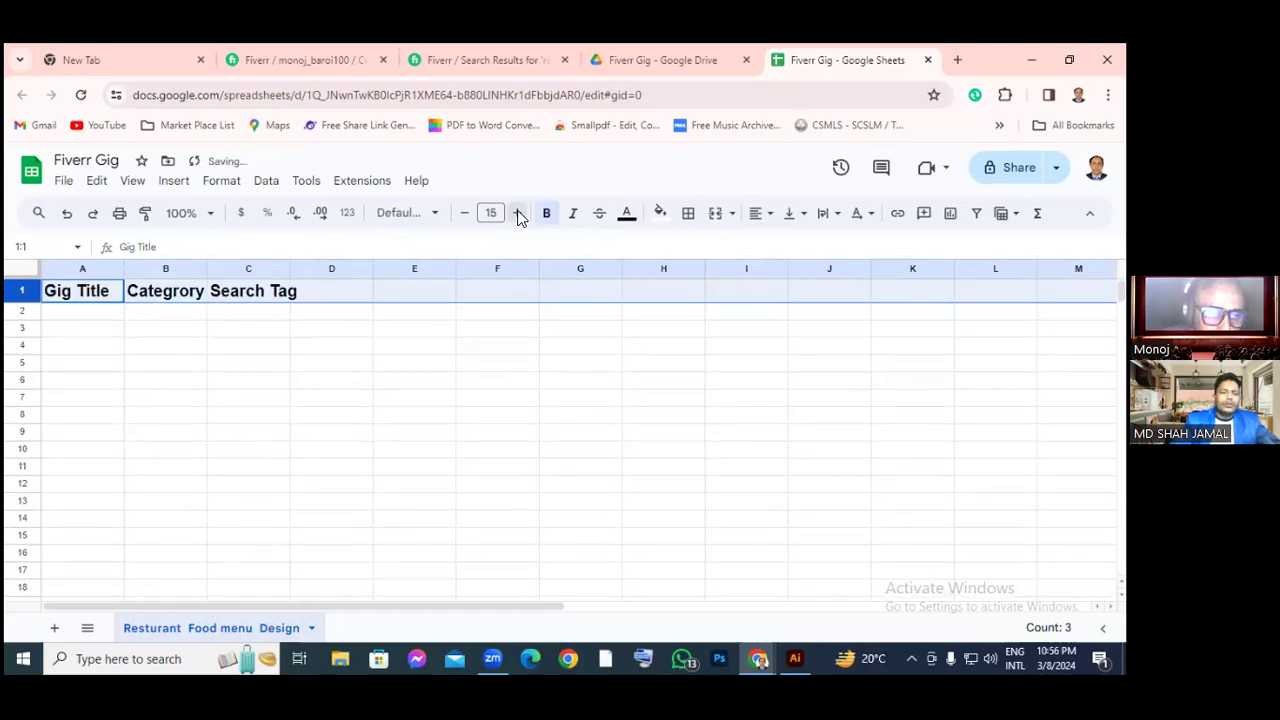
# Widen columns A and B to fit the Gig Title and Category headings
pyautogui.click(77, 268)
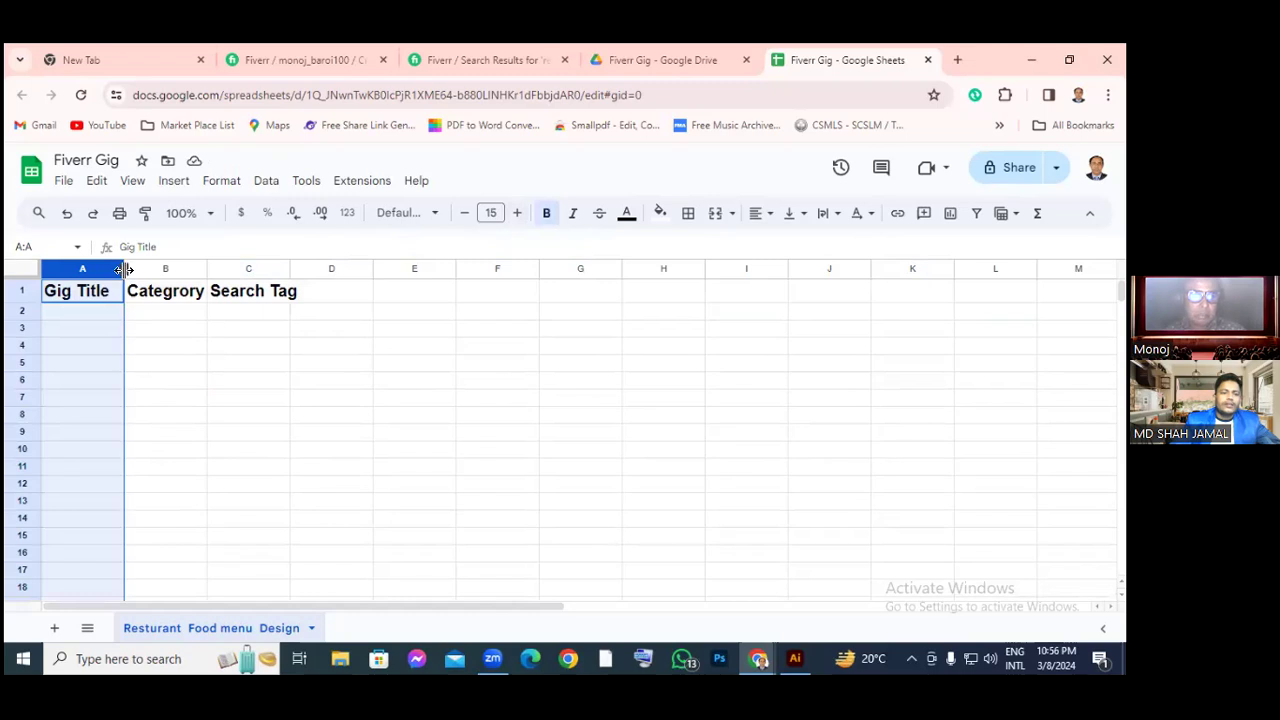
pyautogui.moveTo(124, 268); pyautogui.dragTo(263, 263)
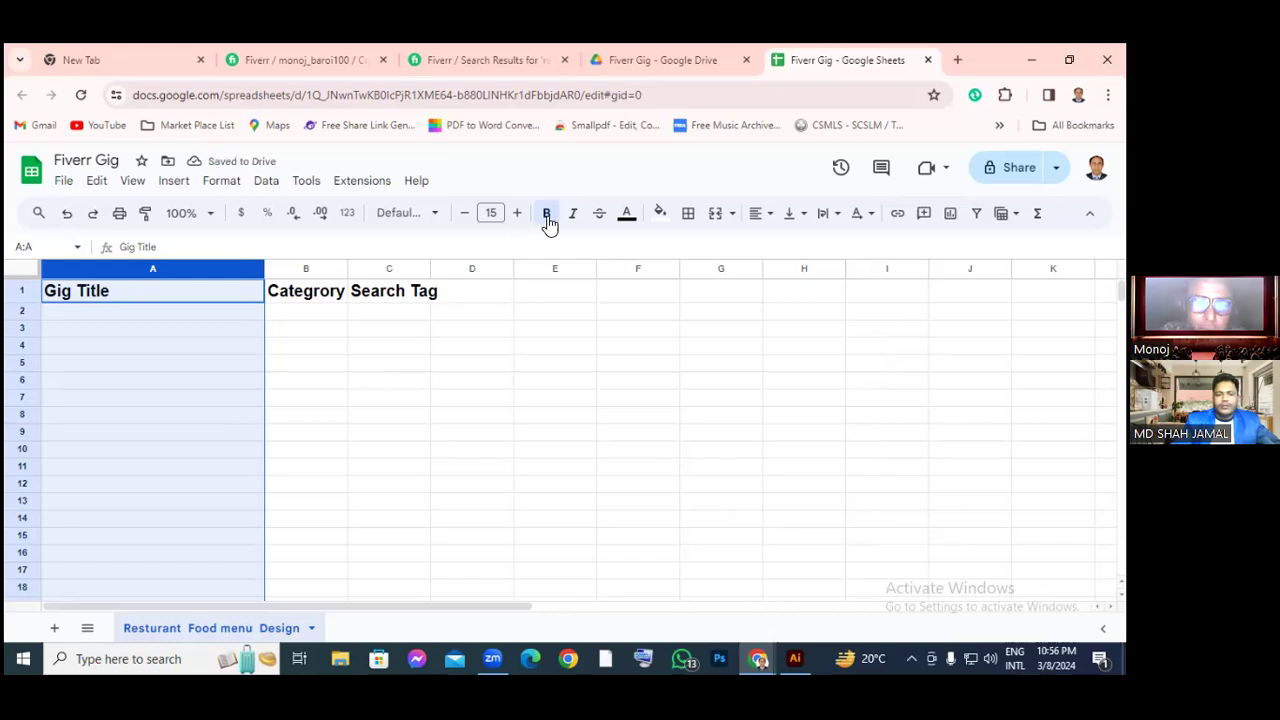
pyautogui.click(316, 266)
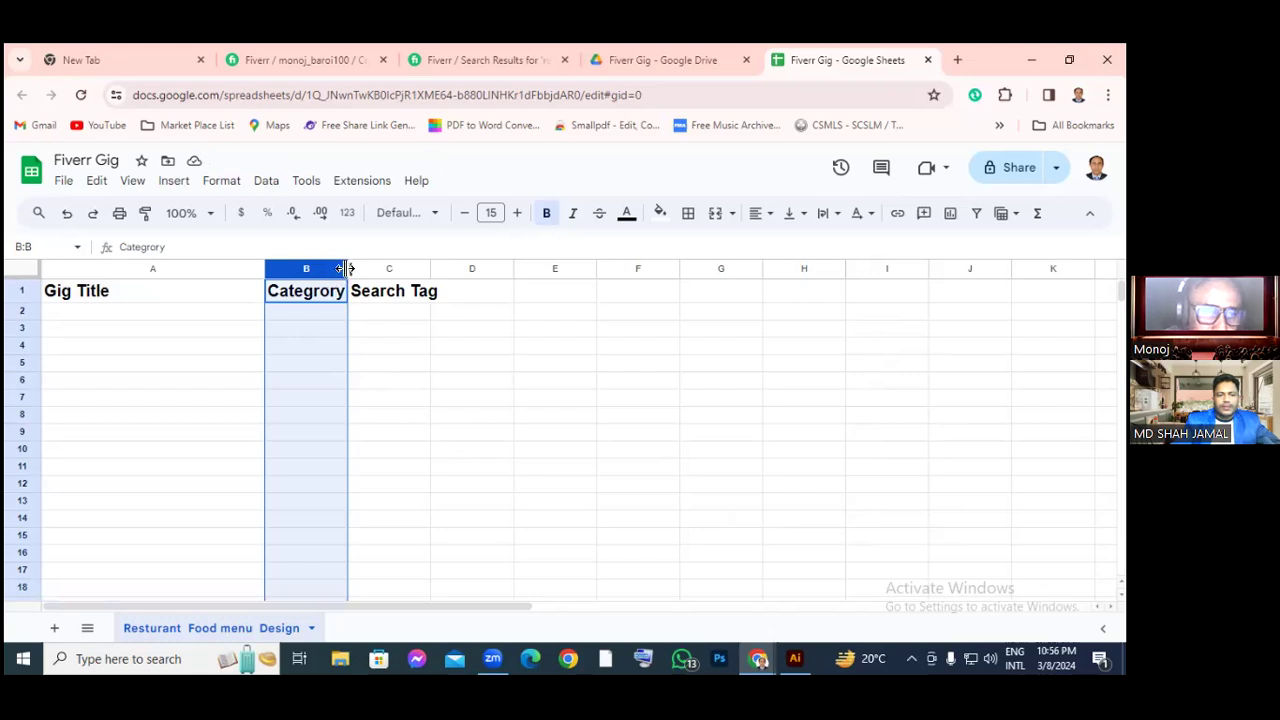
pyautogui.moveTo(345, 268); pyautogui.dragTo(438, 268)
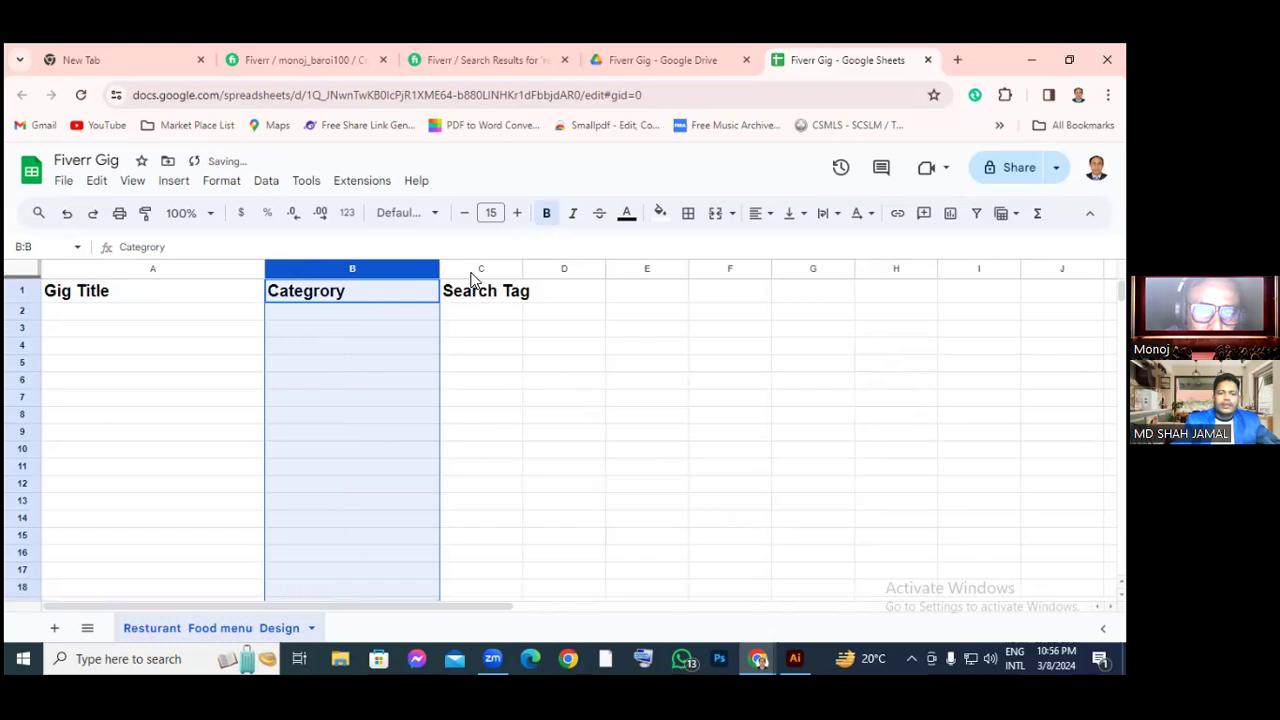
pyautogui.click(474, 270)
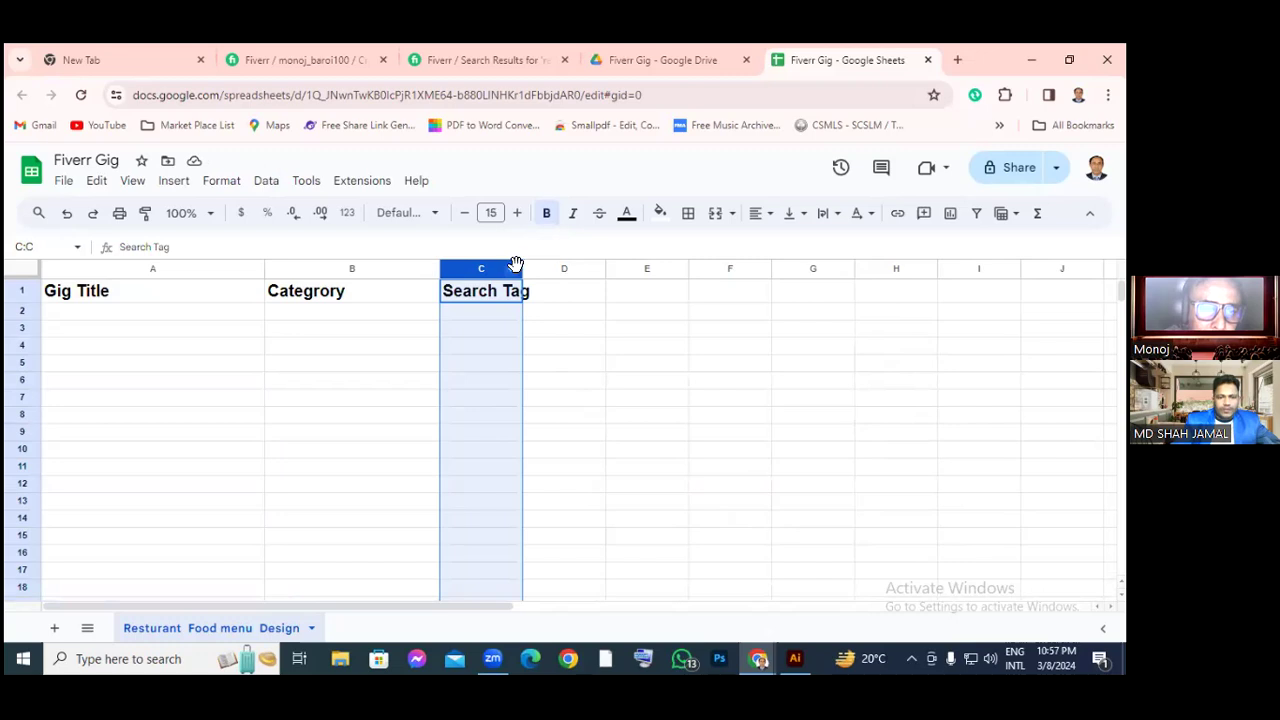
pyautogui.moveTo(520, 294); pyautogui.dragTo(537, 297)
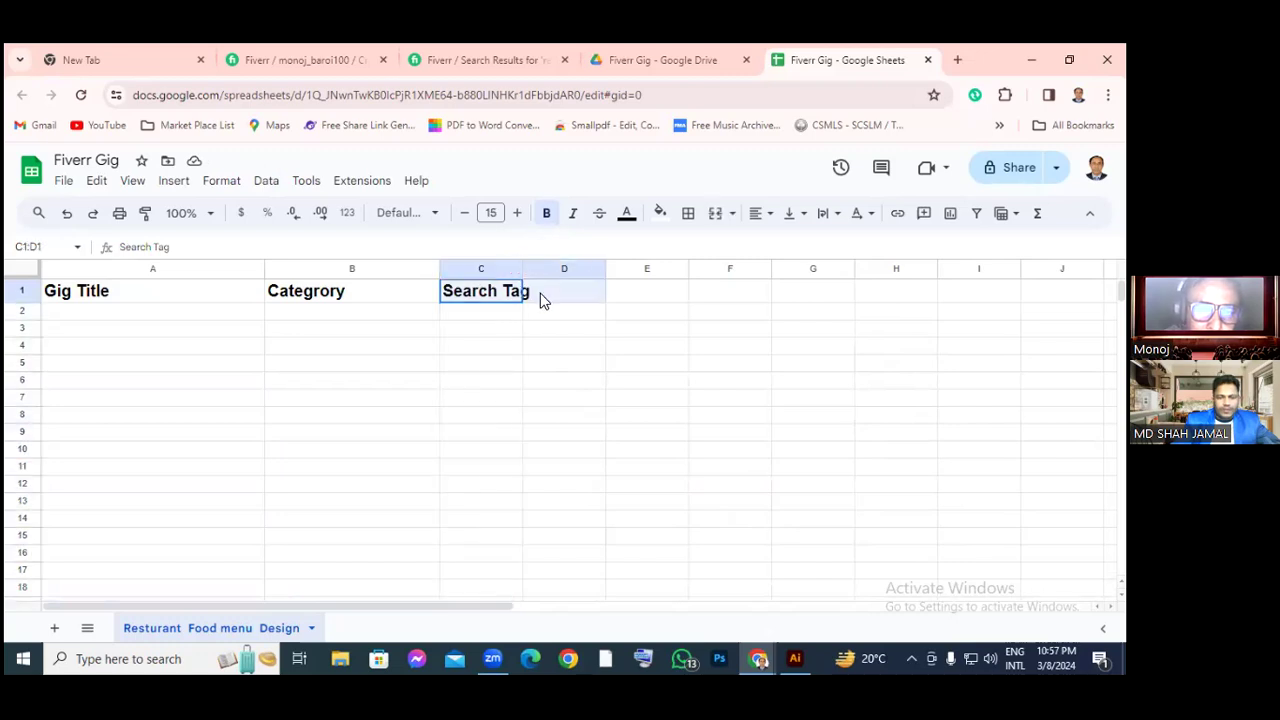
pyautogui.click(543, 434)
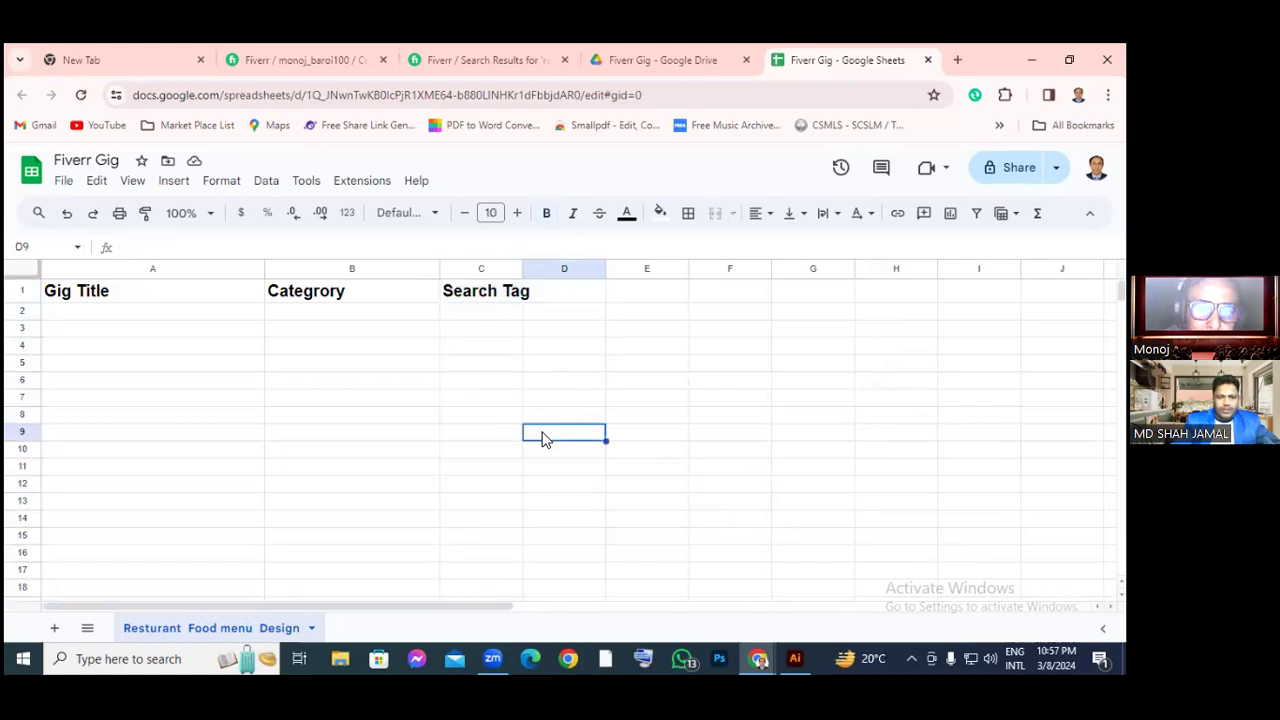
pyautogui.click(475, 268)
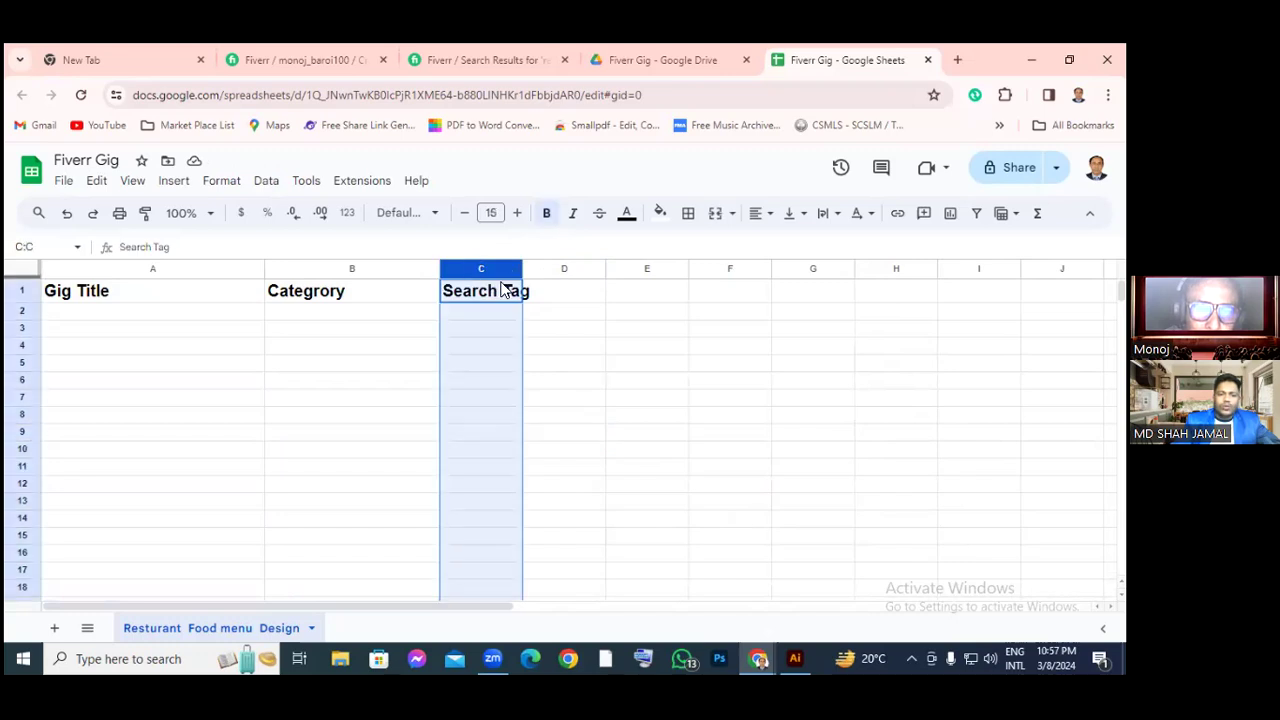
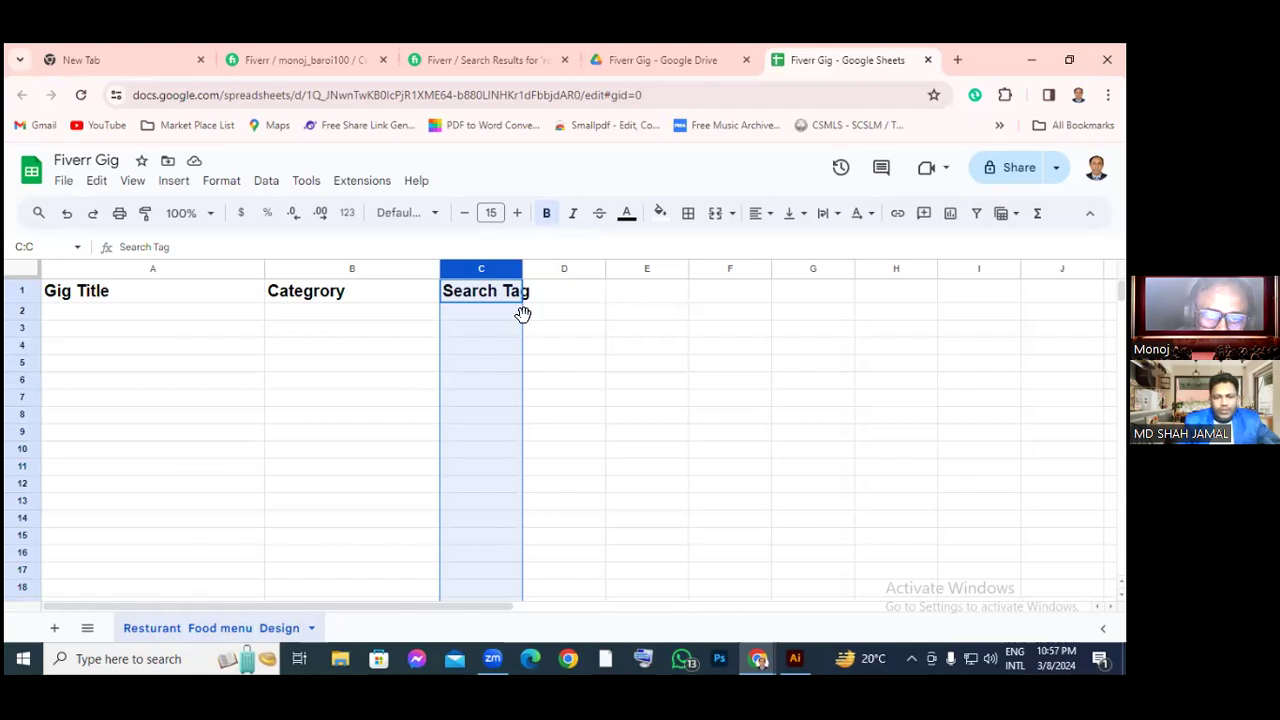
# Undo moving the Search Tag column to D so it stays in column C
pyautogui.moveTo(523, 316); pyautogui.dragTo(549, 324)
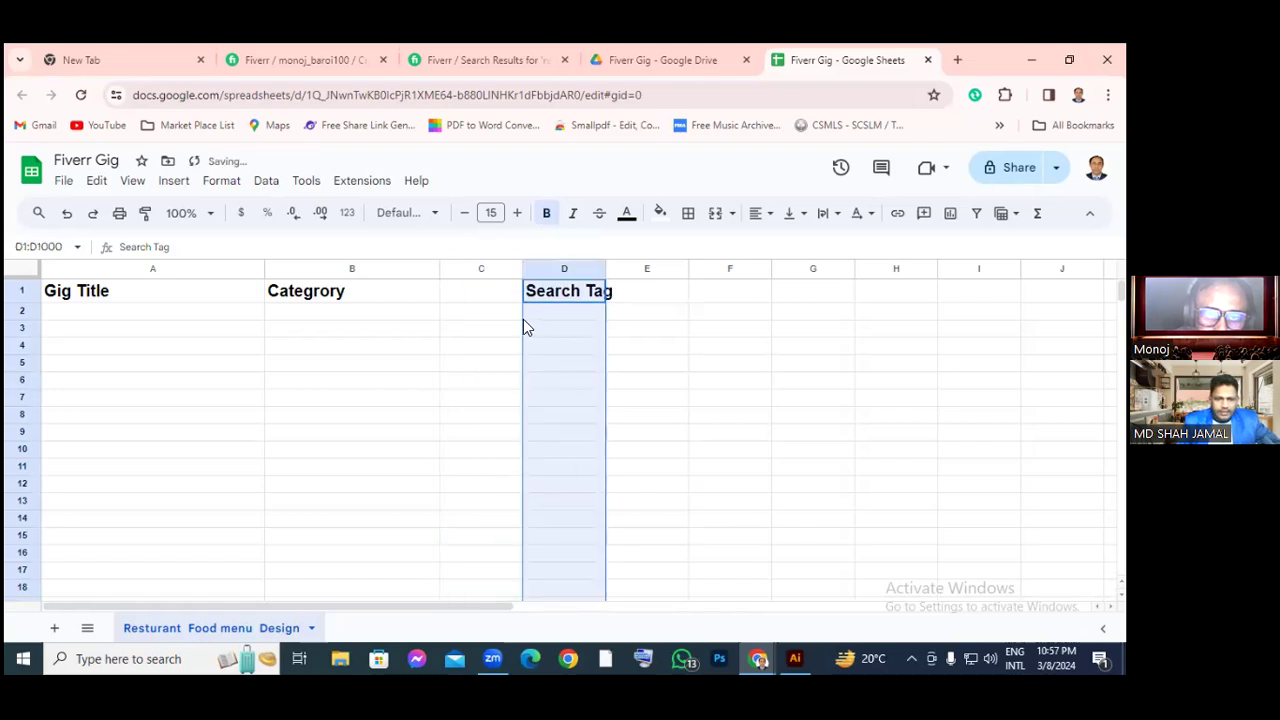
pyautogui.click(520, 315)
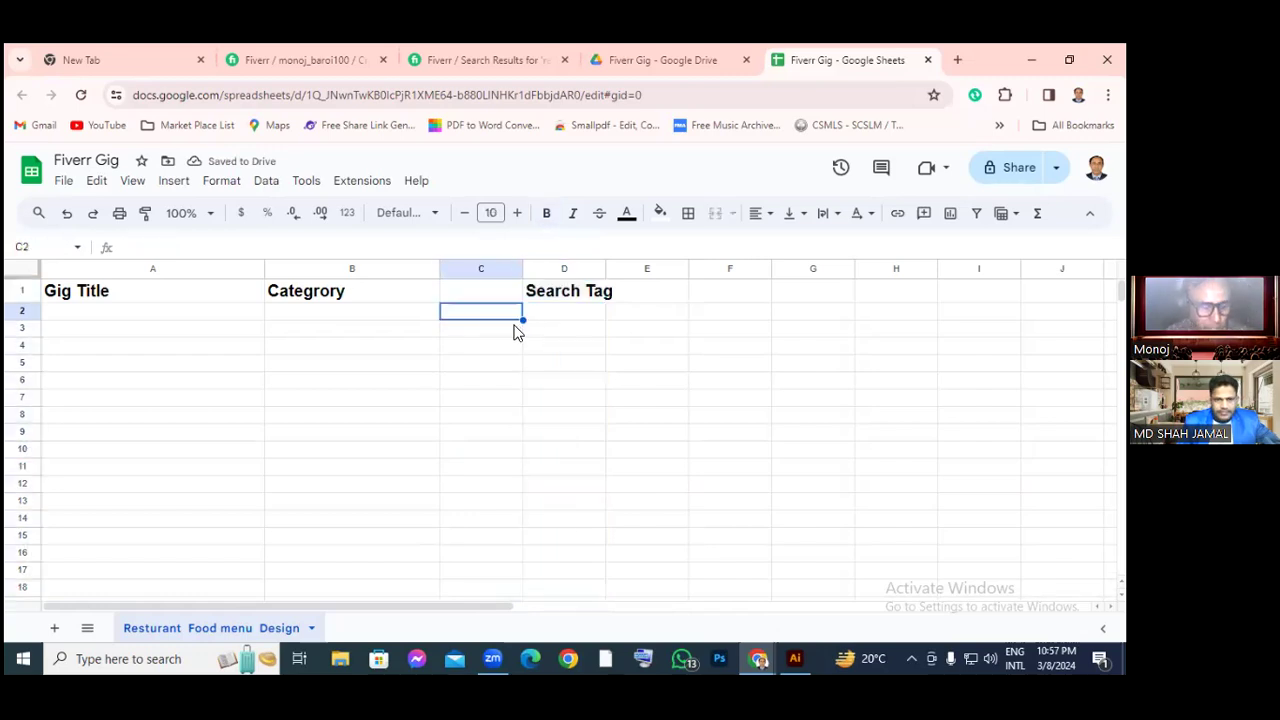
pyautogui.hotkey('ctrl', 'z')
pyautogui.hotkey('ctrl', 'z')
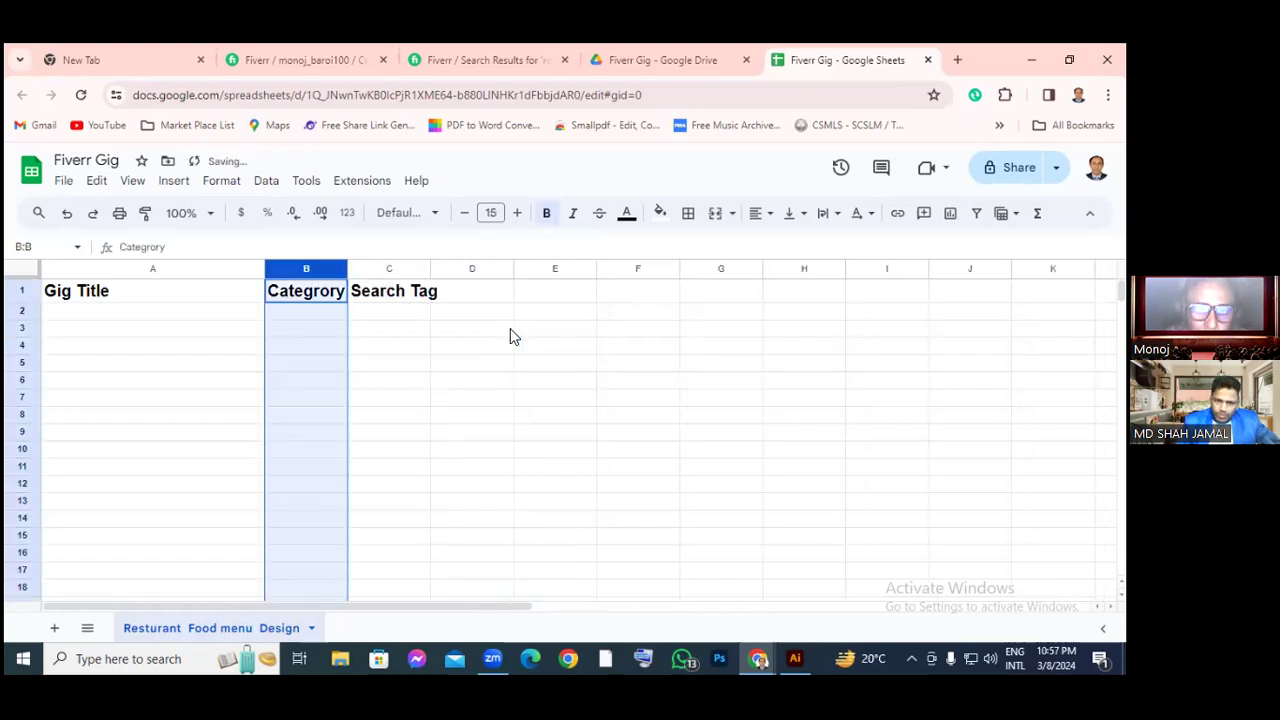
pyautogui.click(390, 270)
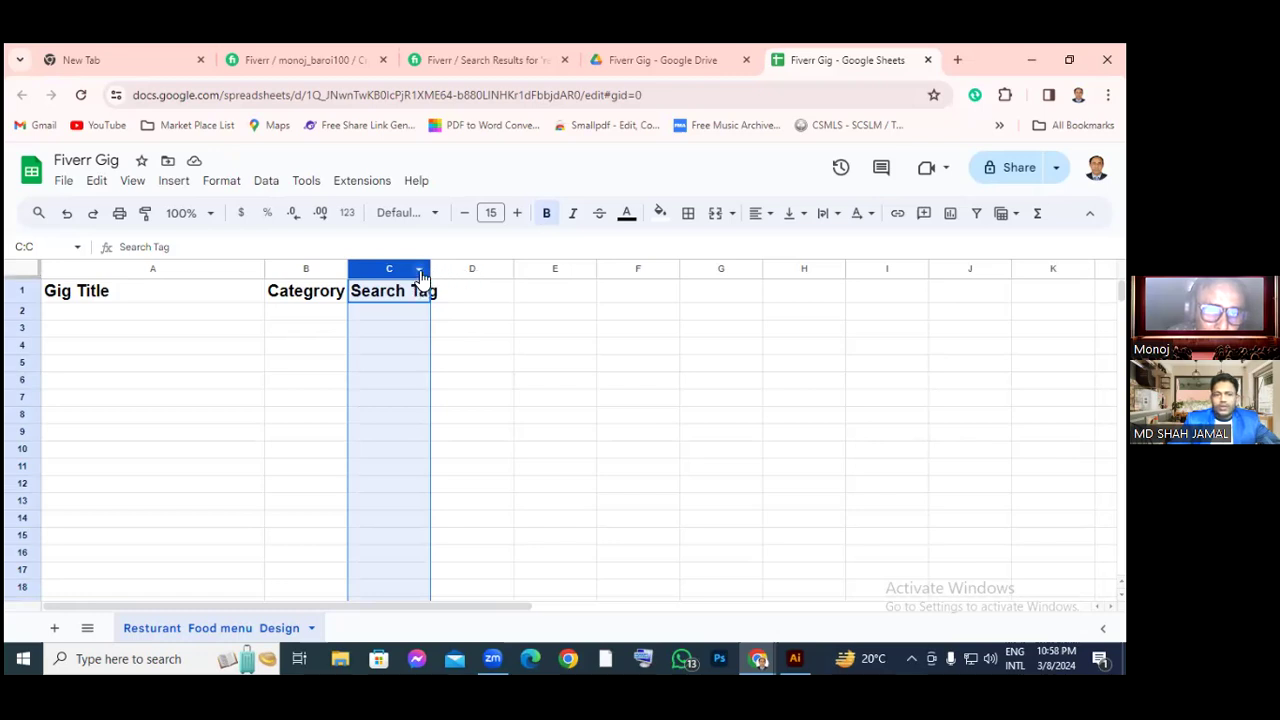
# Widen column C so the Search Tag header fits fully
pyautogui.click(421, 275)
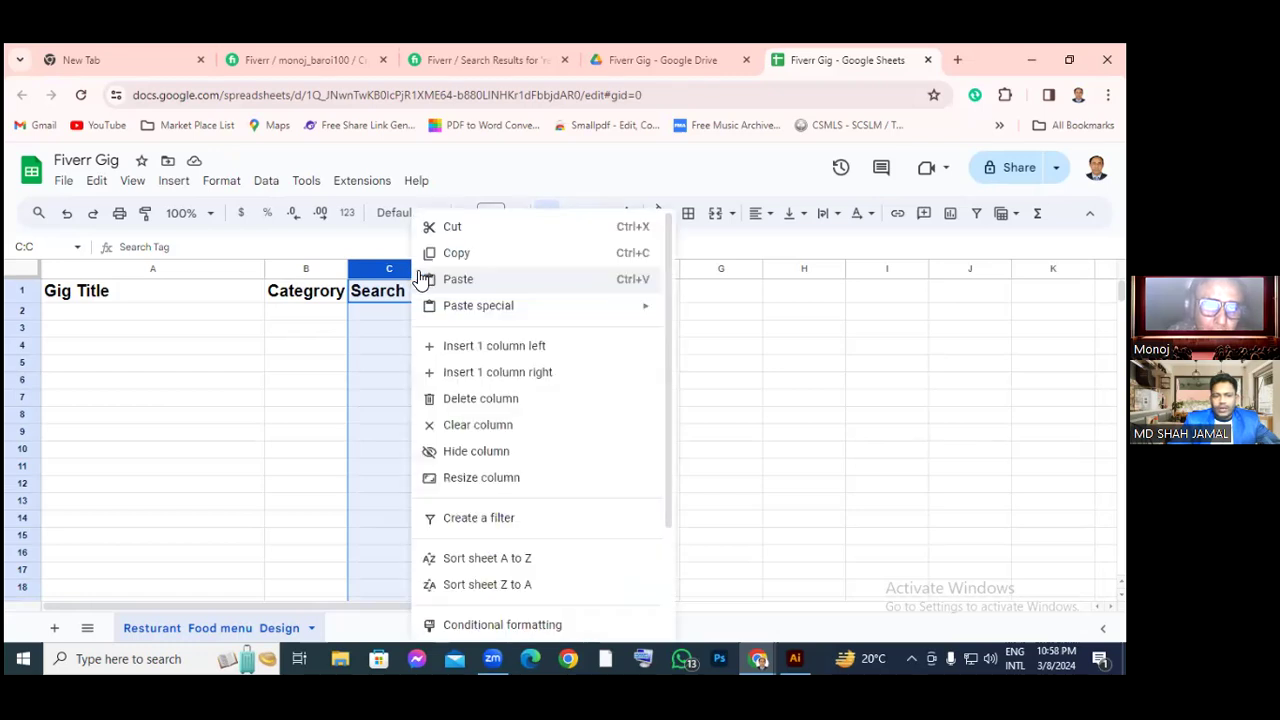
pyautogui.click(712, 369)
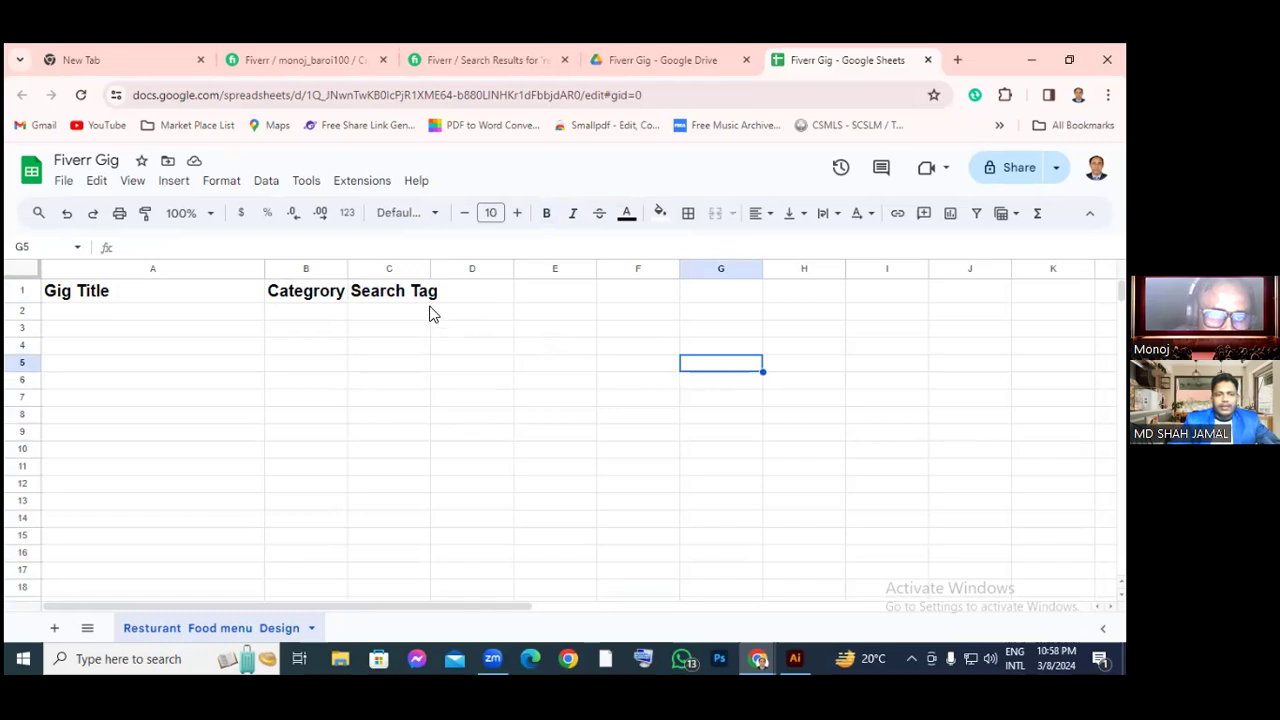
pyautogui.moveTo(431, 270); pyautogui.dragTo(506, 281)
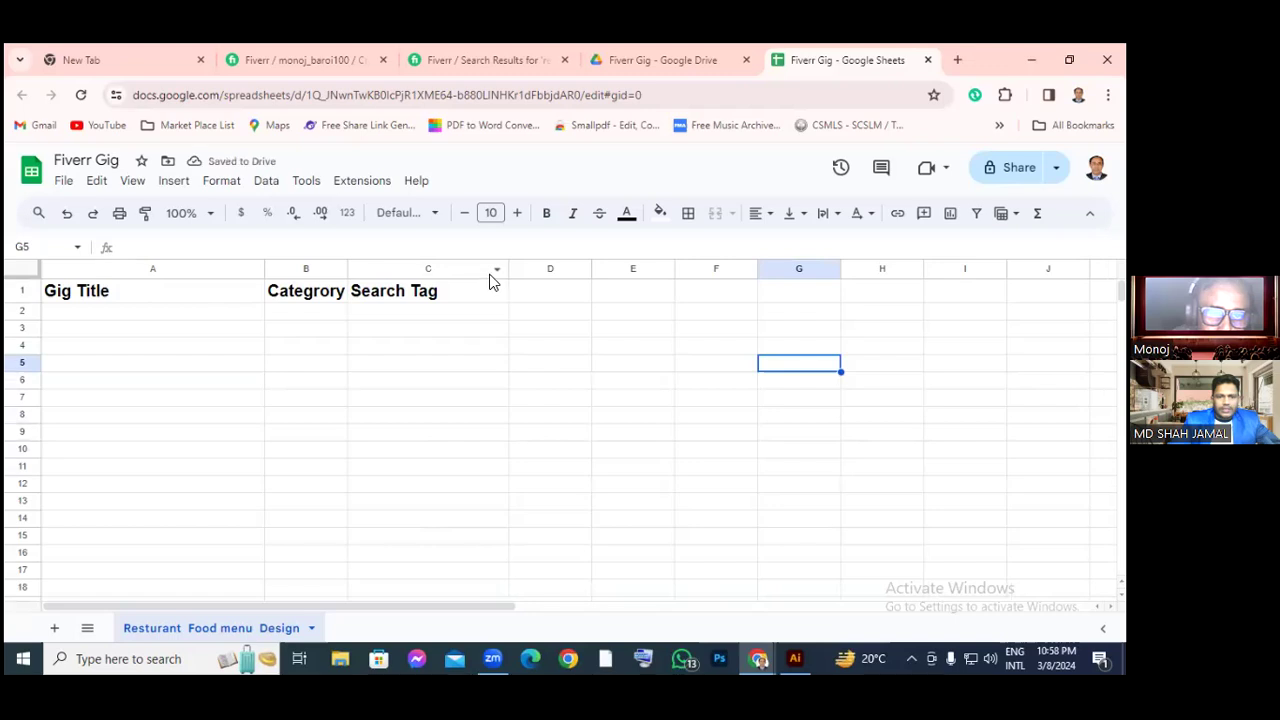
pyautogui.click(409, 267)
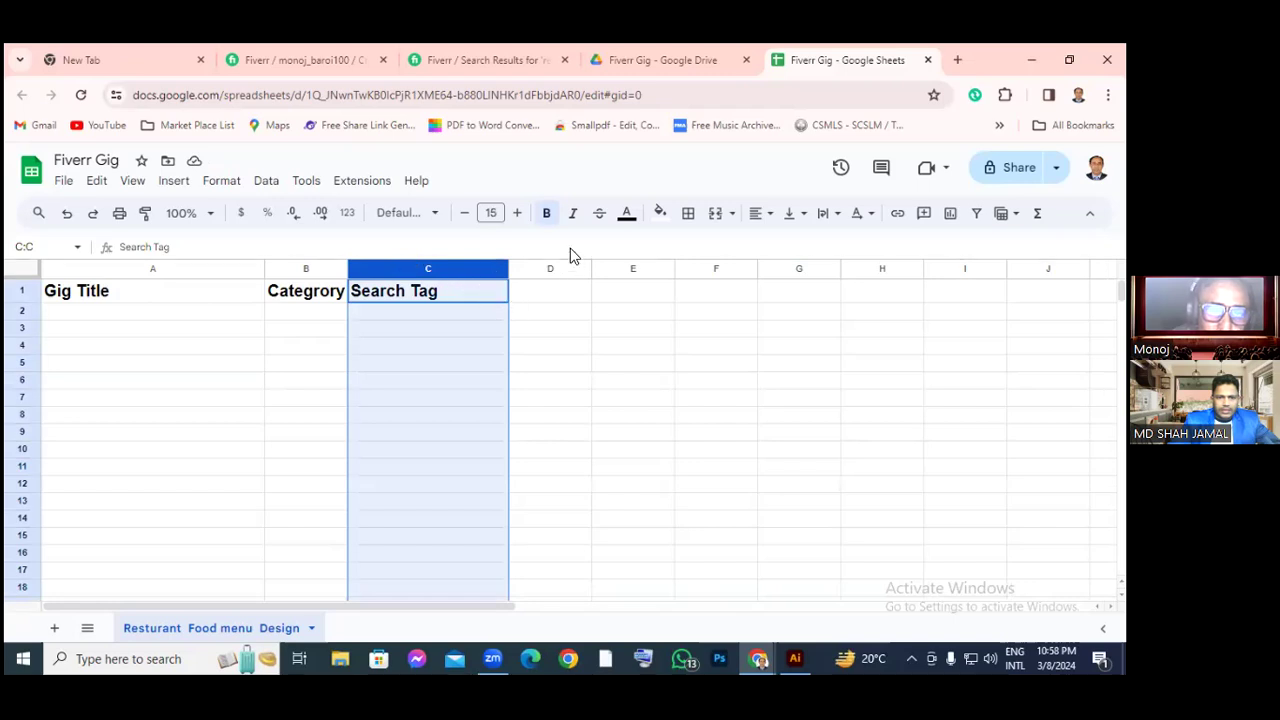
pyautogui.press('Return')
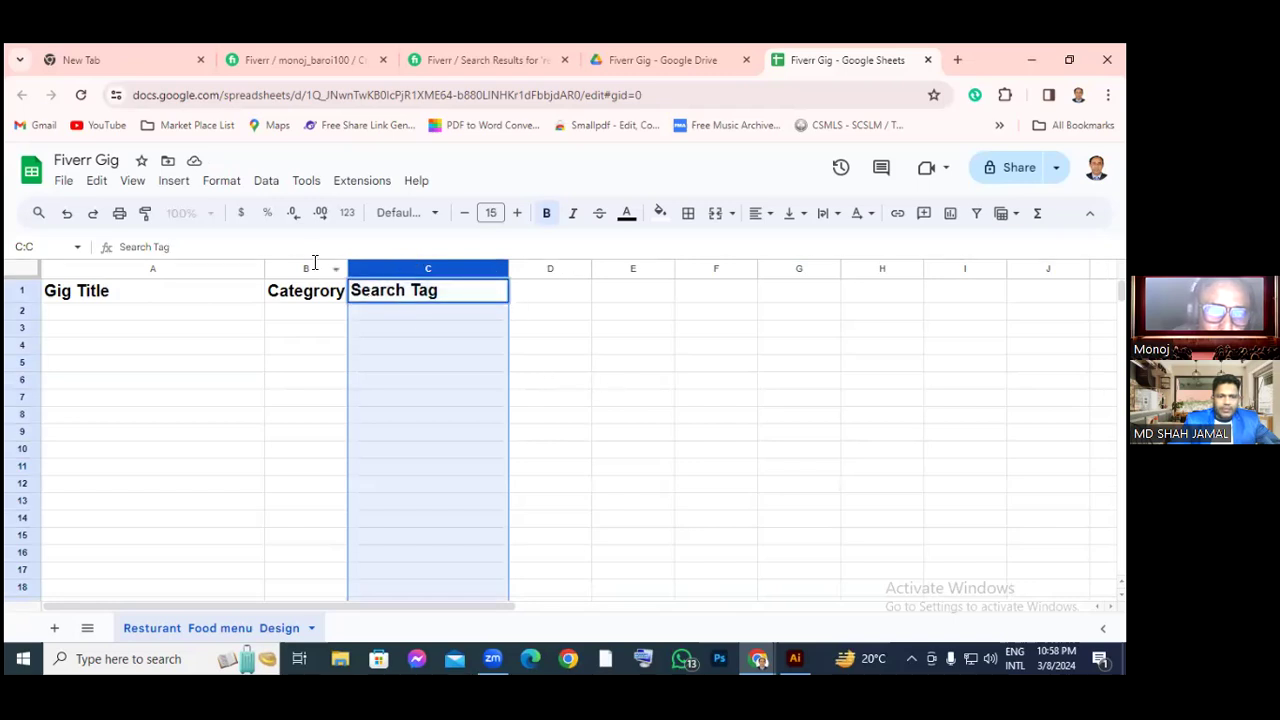
# Widen column B to fit the Category header, then select cell D1
pyautogui.click(314, 264)
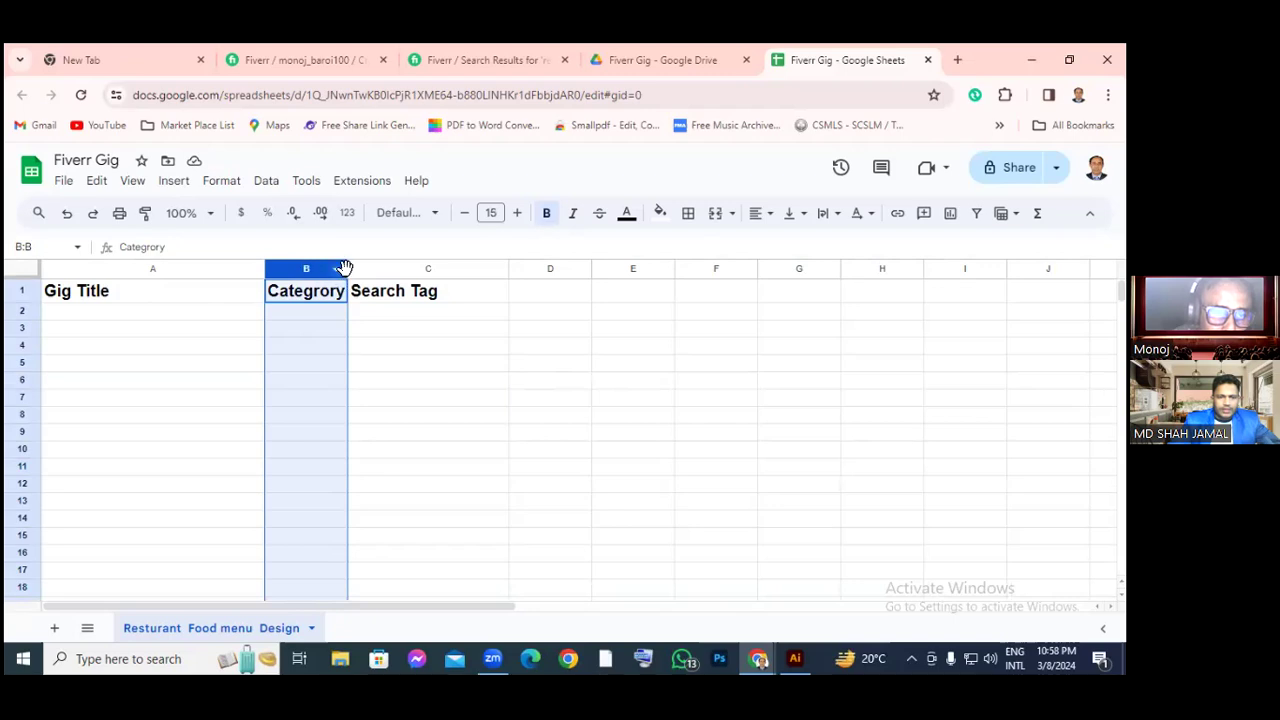
pyautogui.moveTo(348, 271); pyautogui.dragTo(435, 271)
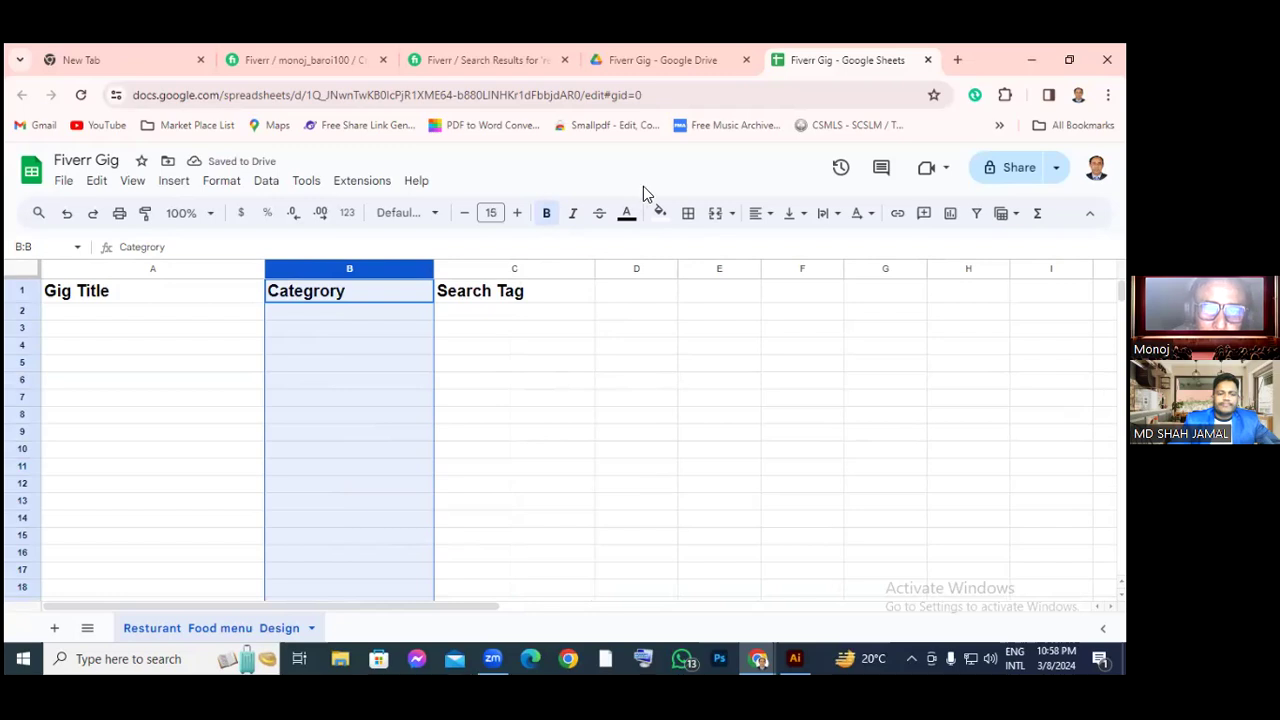
pyautogui.click(598, 400)
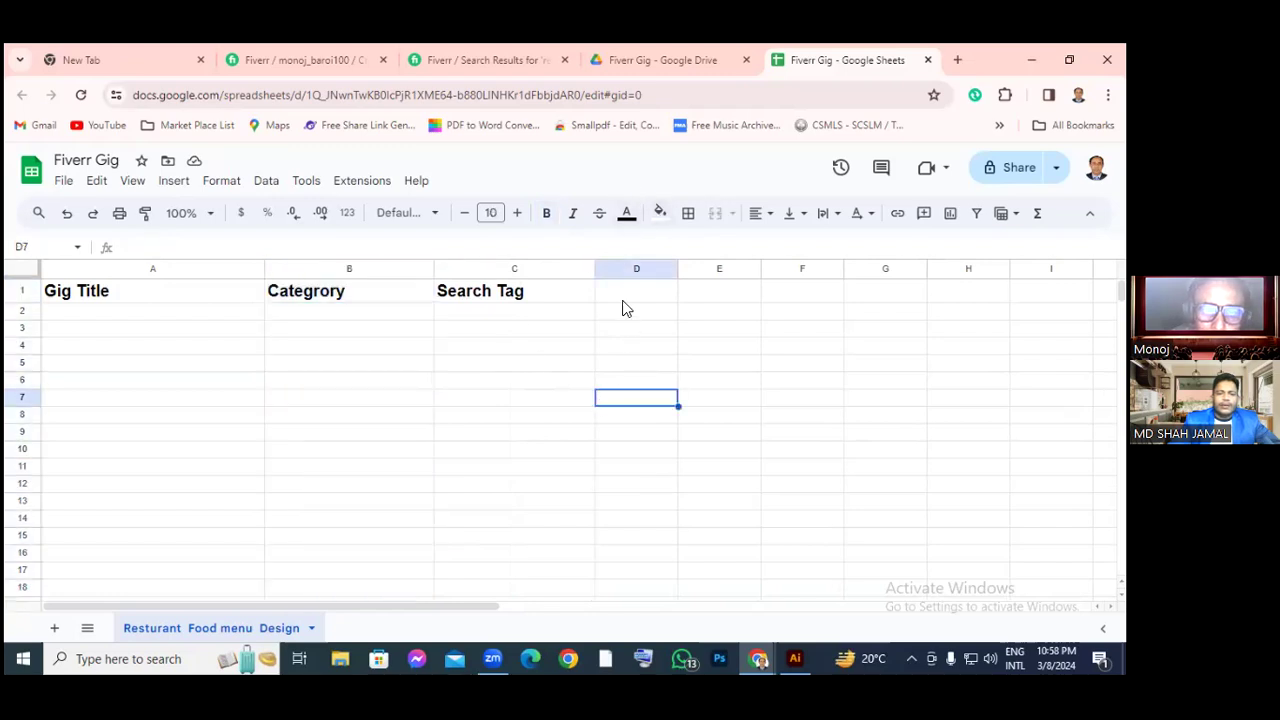
pyautogui.click(637, 291)
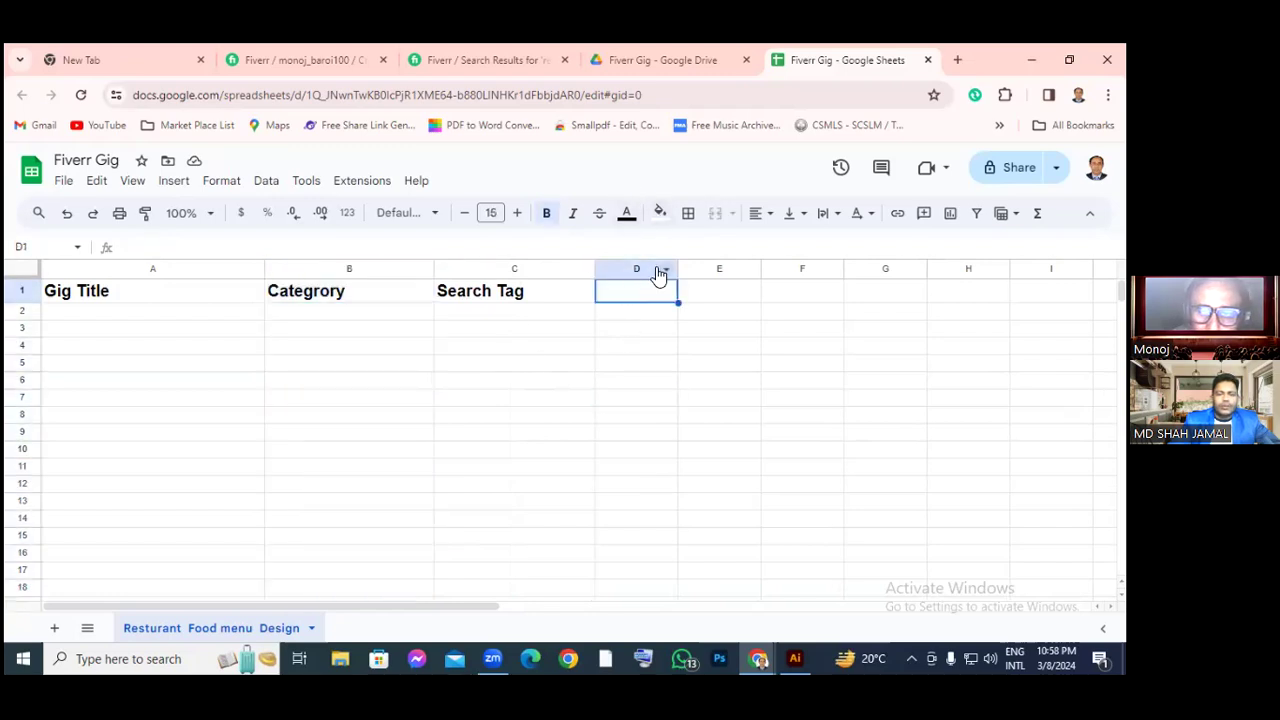
# Skim the new gig Overview form, then return to the restaurant menu design search results
pyautogui.click(637, 59)
pyautogui.click(528, 60)
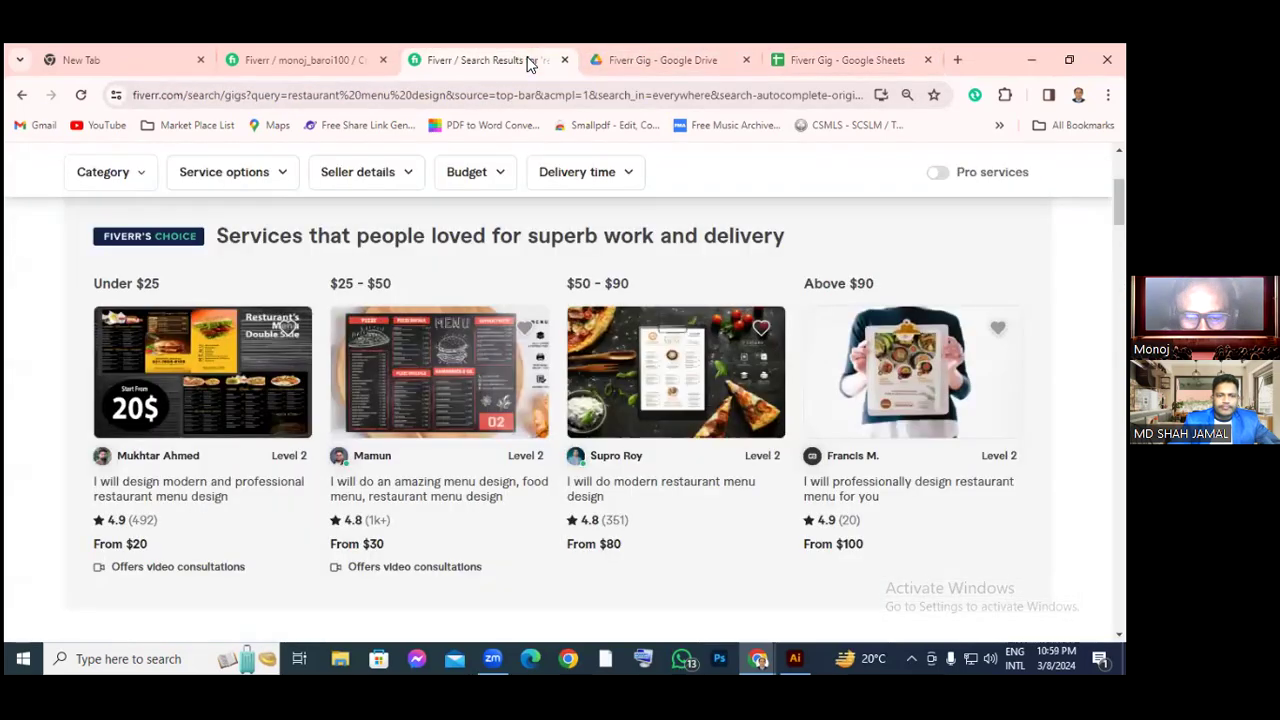
pyautogui.click(332, 58)
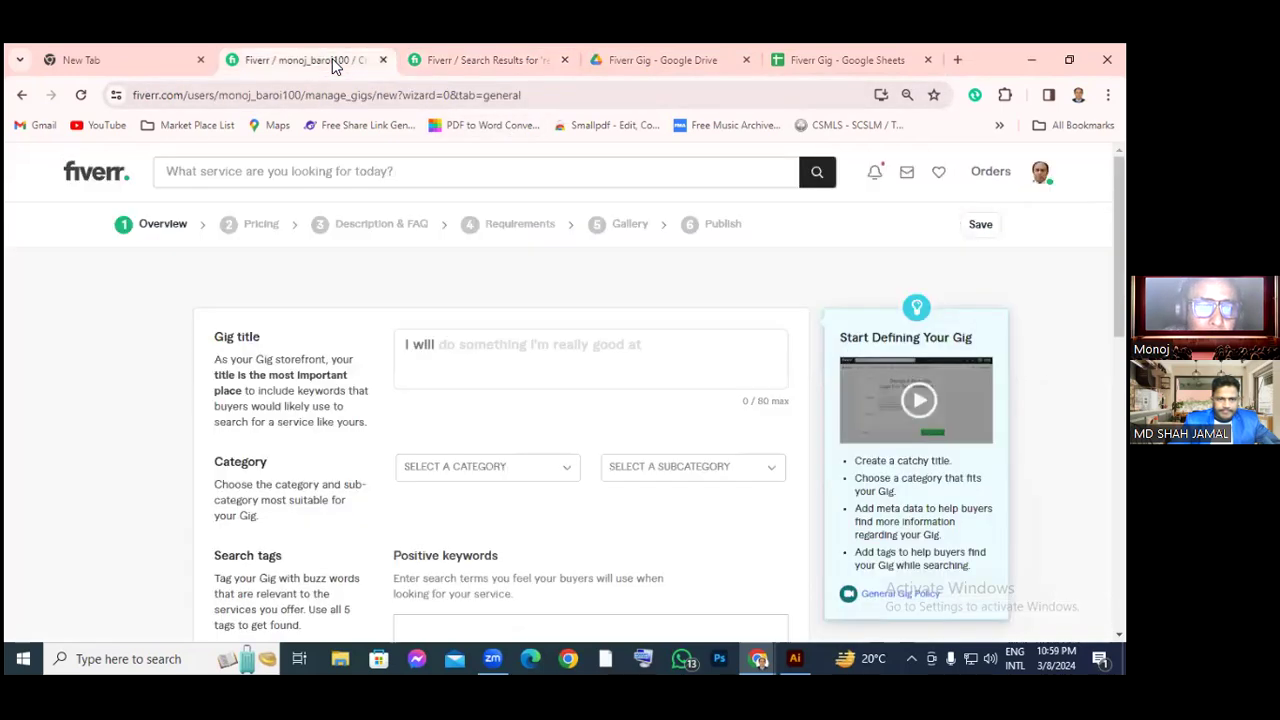
pyautogui.scroll(-2, 345, 416)
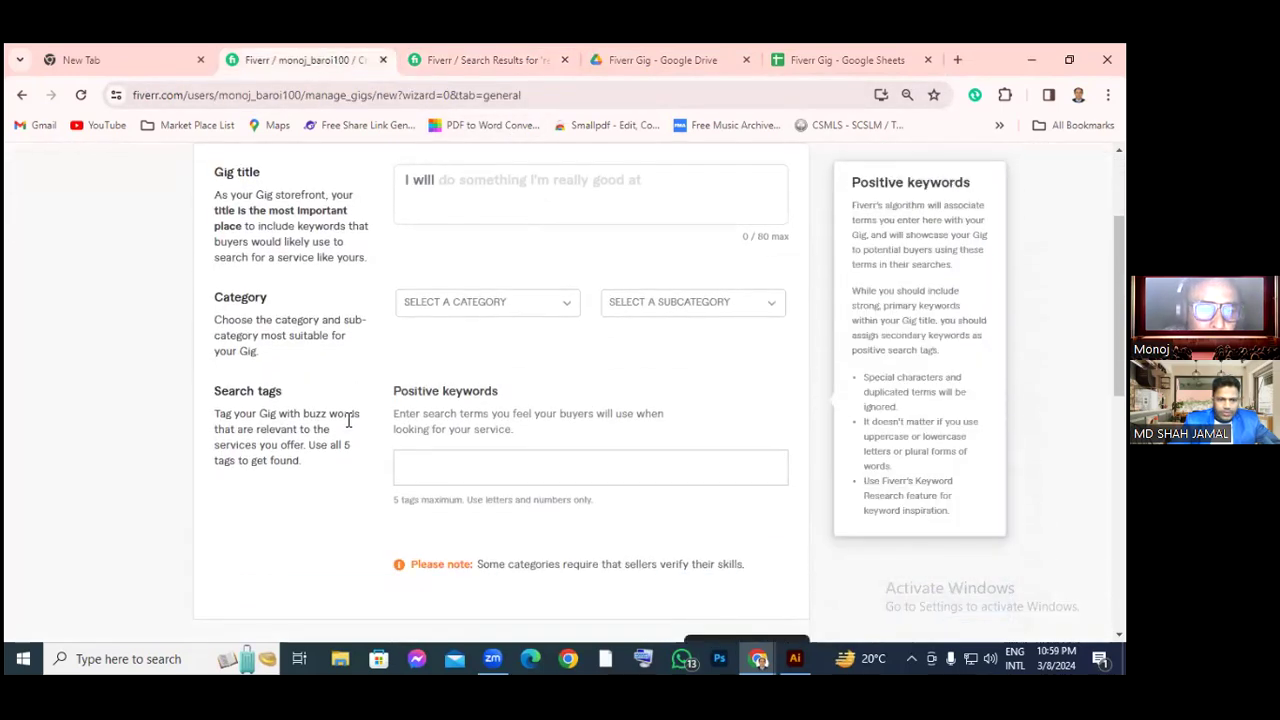
pyautogui.scroll(2, 393, 452)
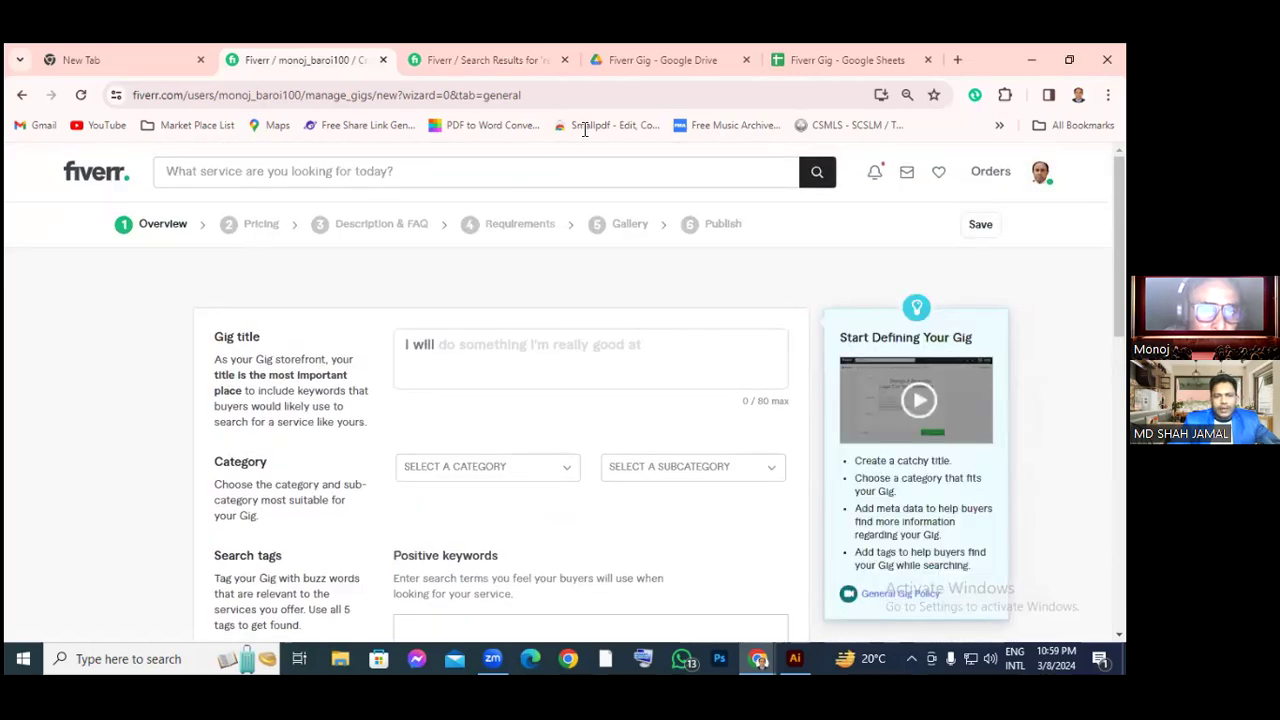
pyautogui.click(808, 60)
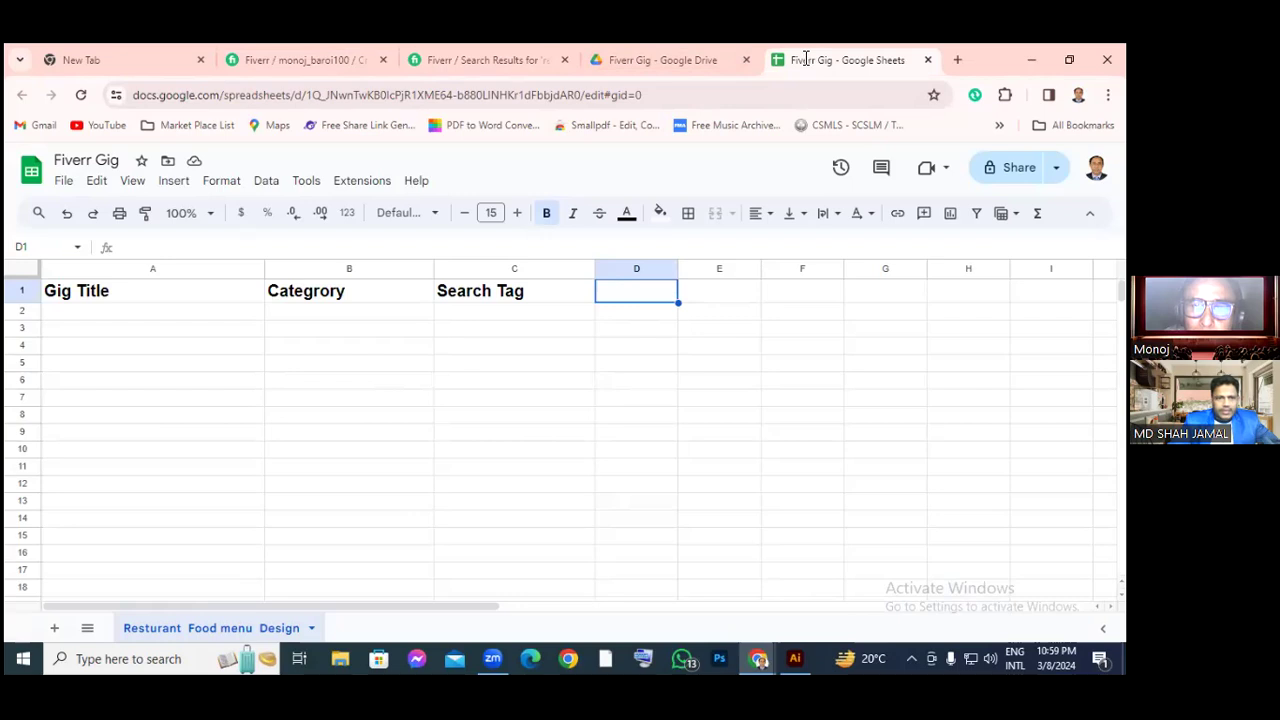
pyautogui.click(452, 62)
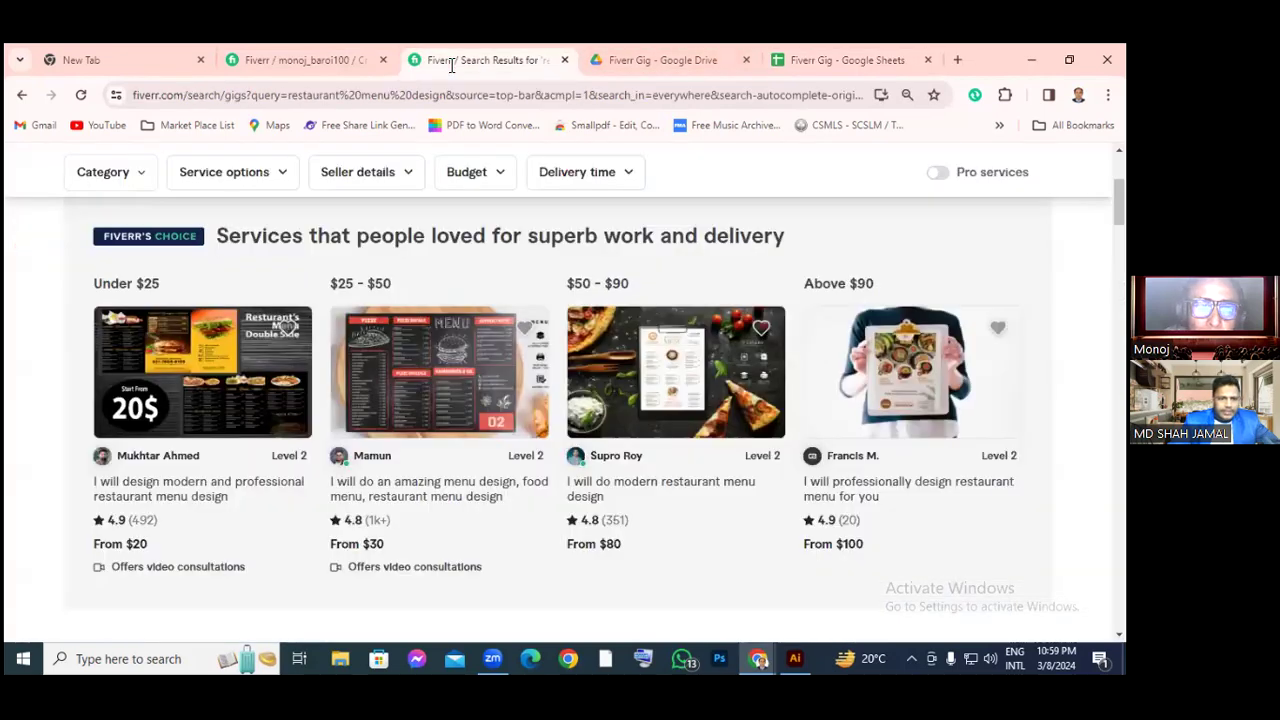
# Check the first gig's Standard and Premium package prices, then type 'Pricing' into cell D1
pyautogui.click(252, 378)
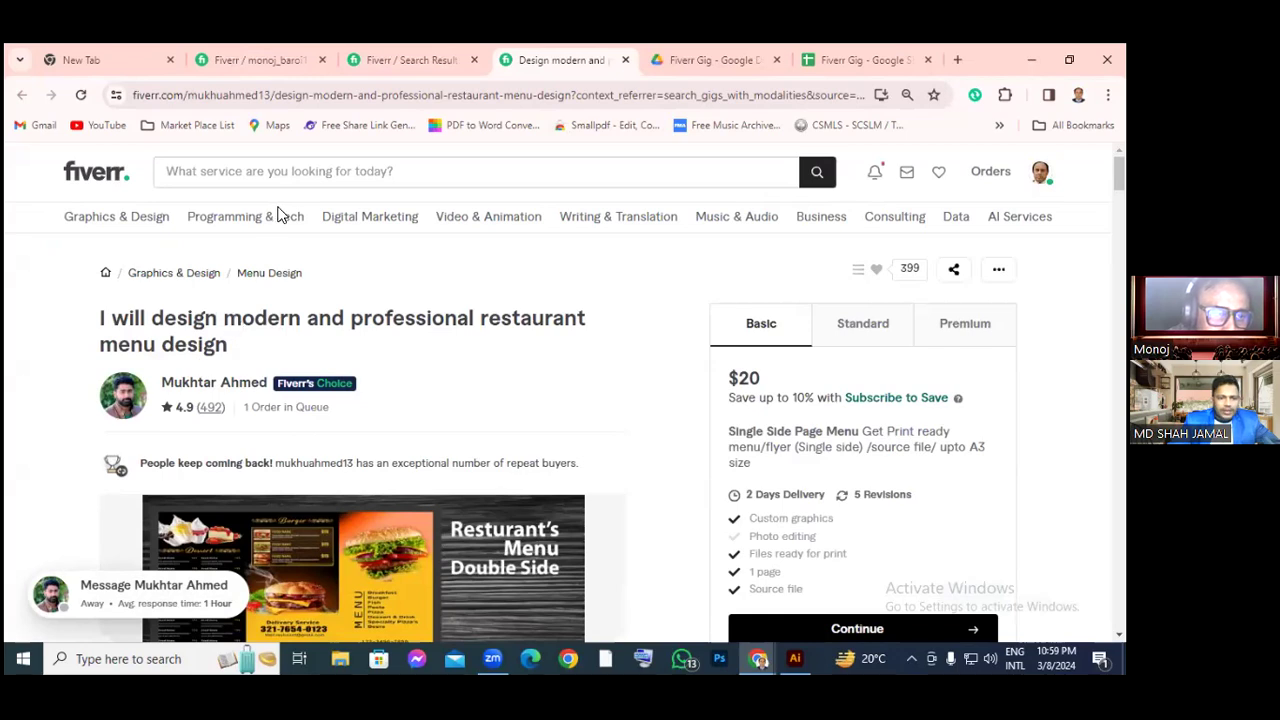
pyautogui.scroll(-5, 291, 475)
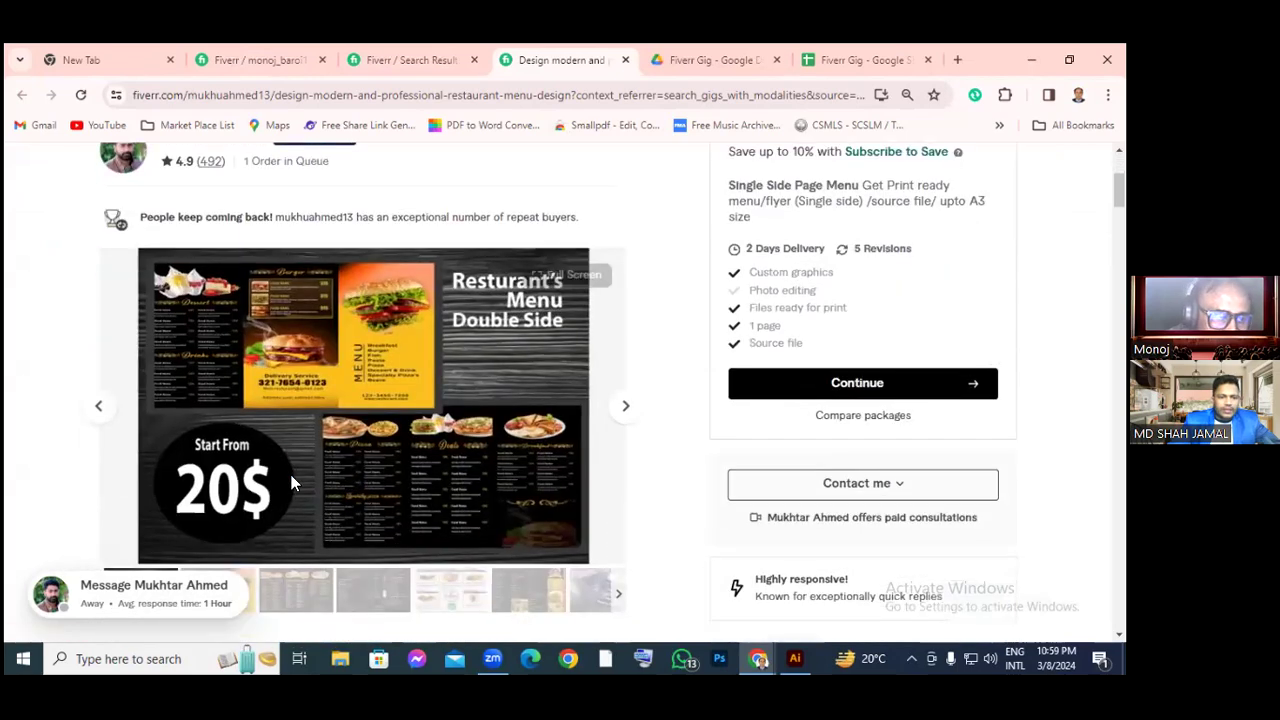
pyautogui.scroll(-5, 291, 482)
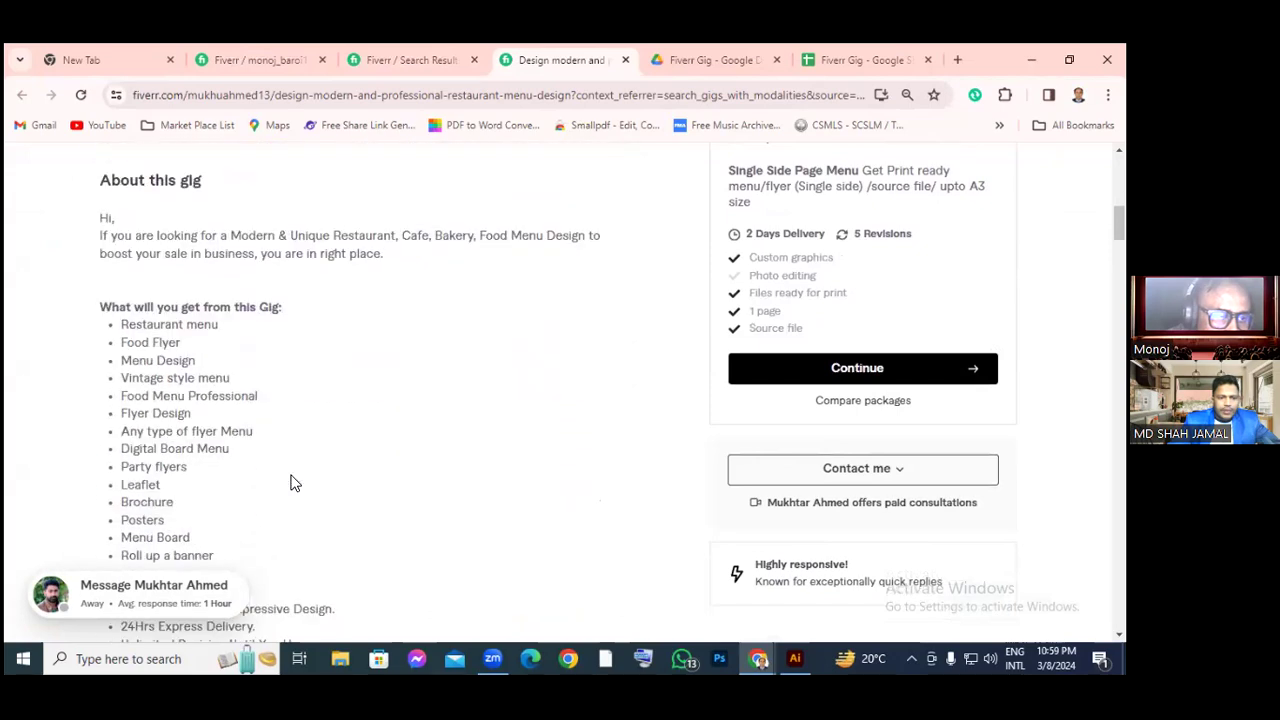
pyautogui.scroll(-9, 291, 483)
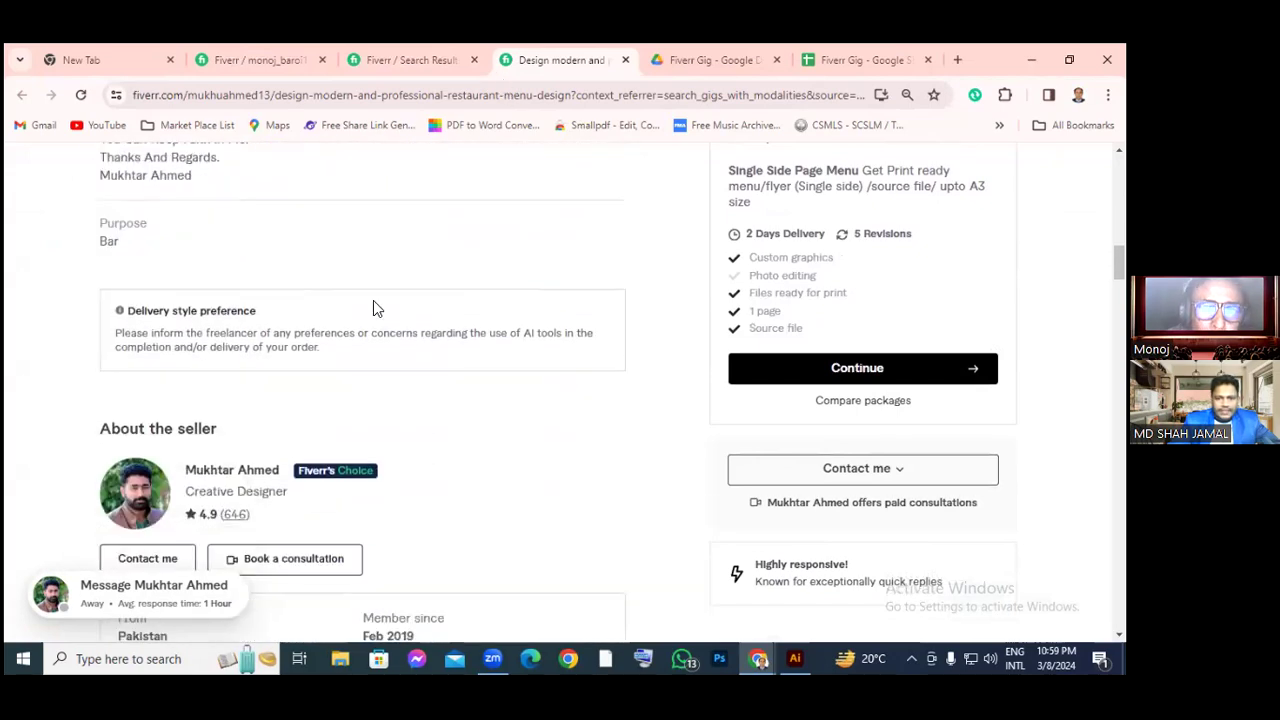
pyautogui.scroll(5, 531, 340)
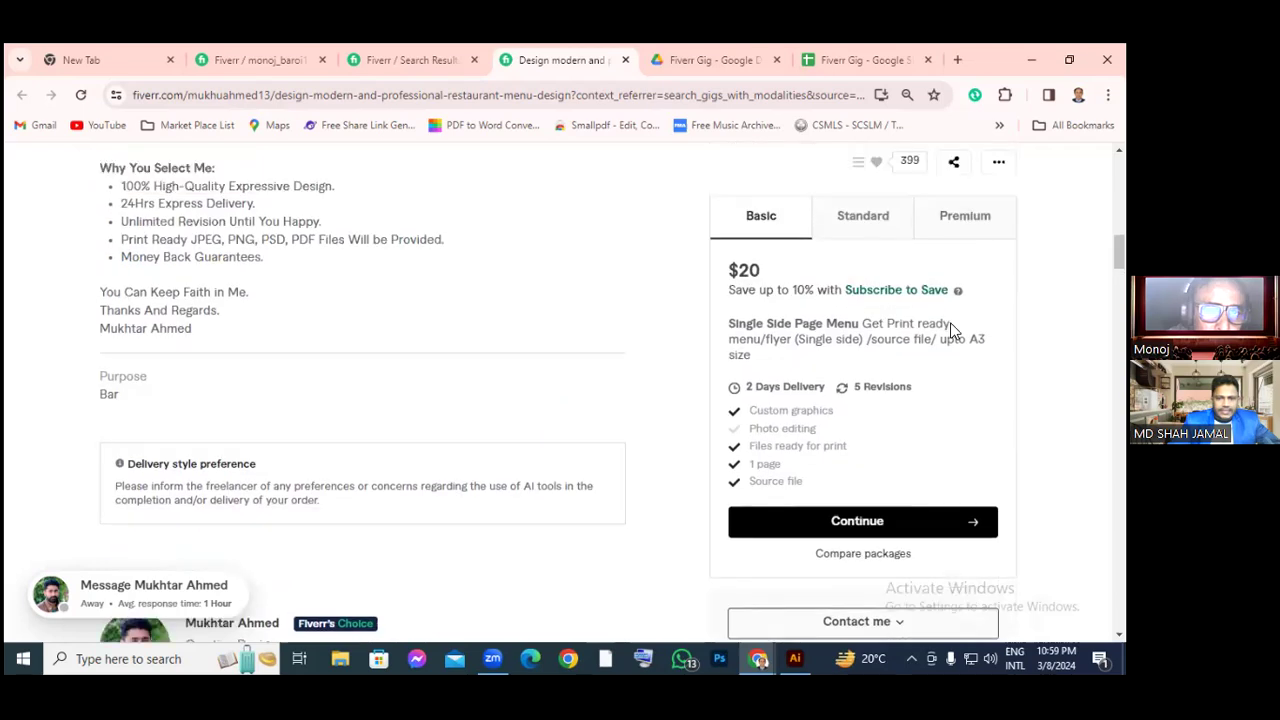
pyautogui.scroll(3, 953, 330)
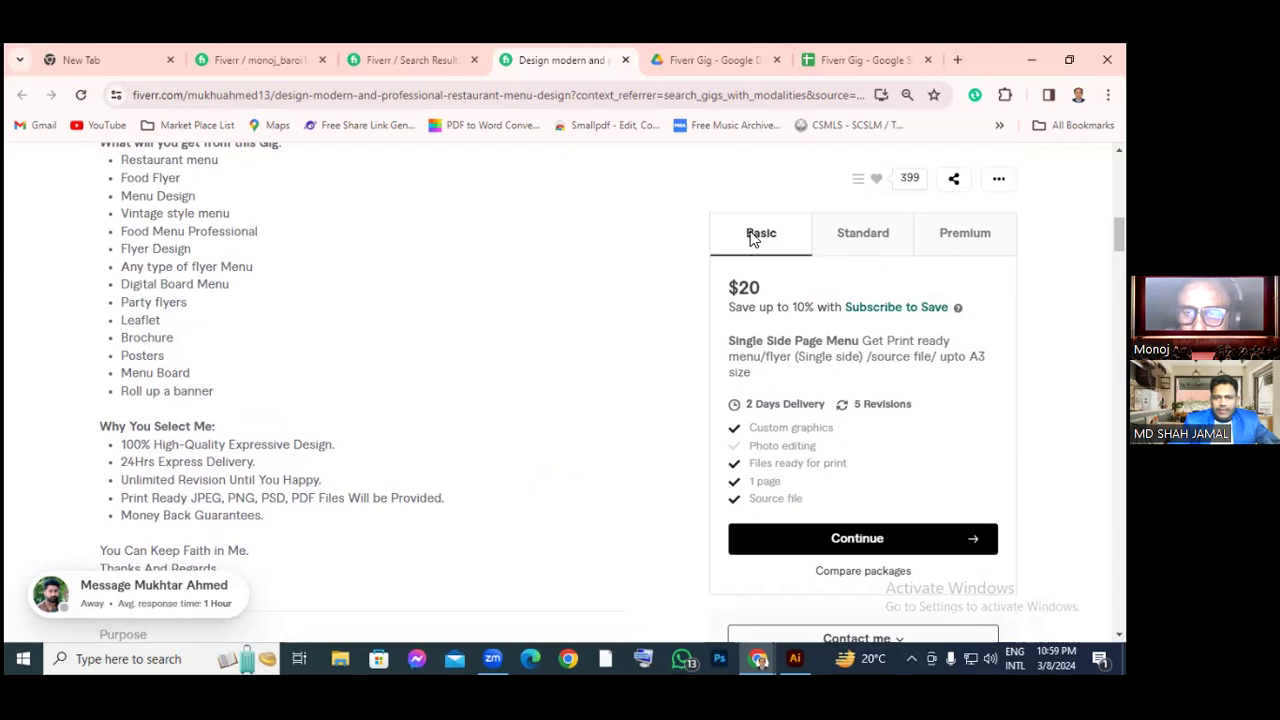
pyautogui.click(843, 240)
pyautogui.click(955, 236)
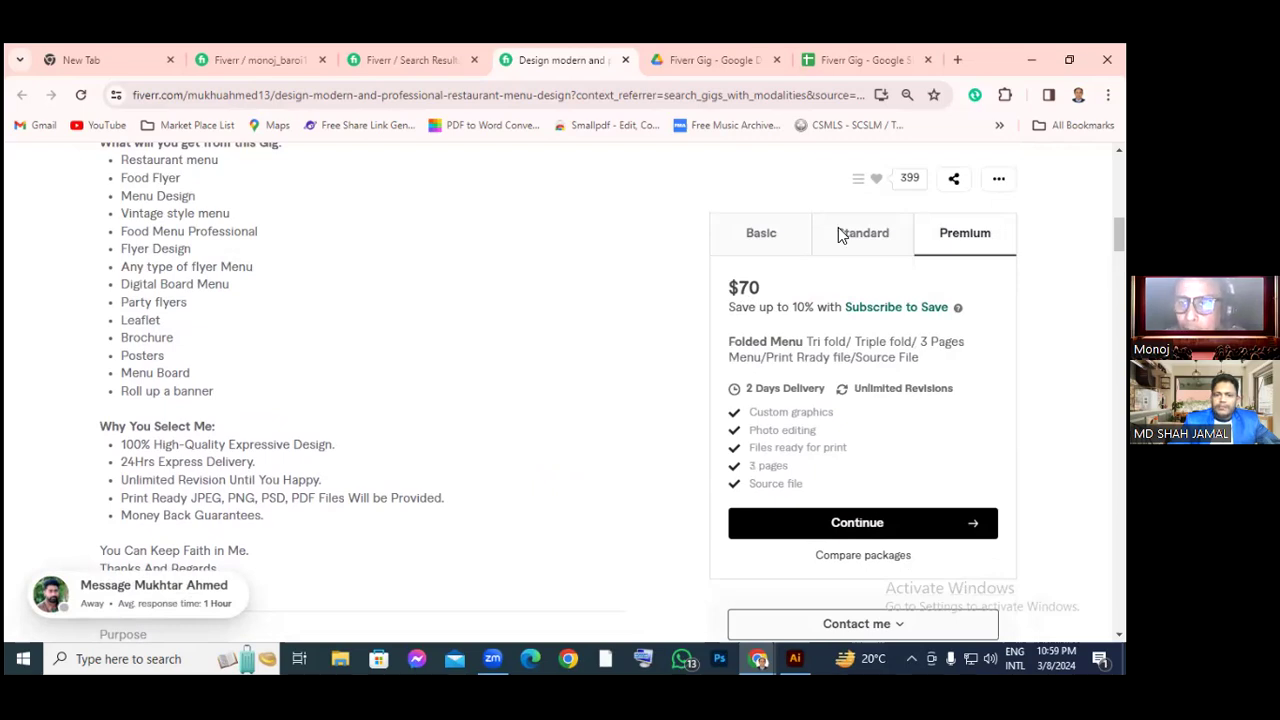
pyautogui.click(822, 66)
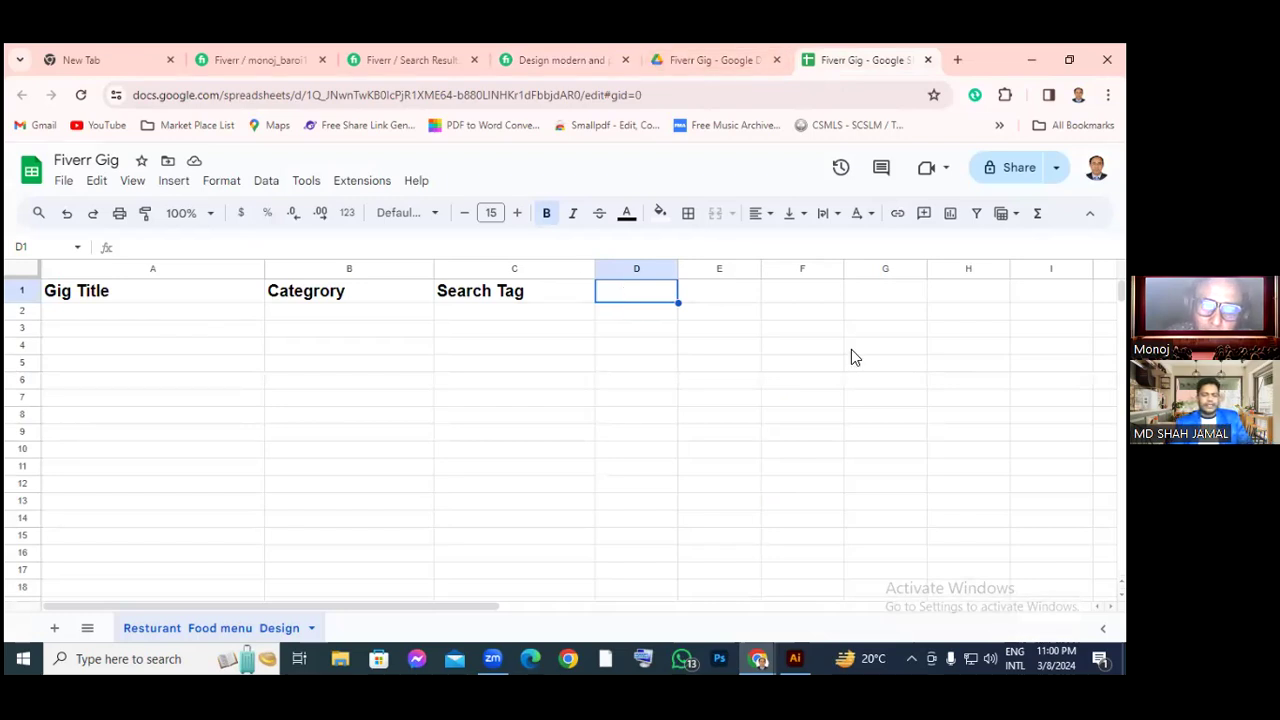
pyautogui.write('Pricing')
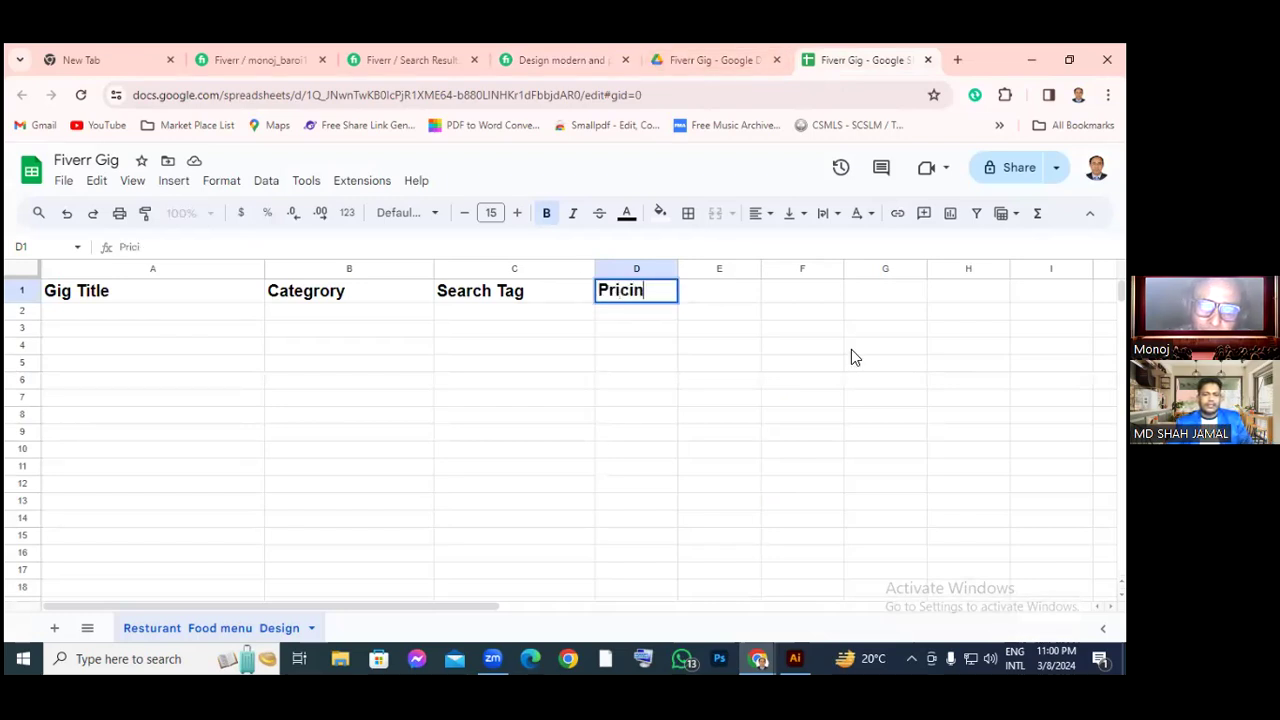